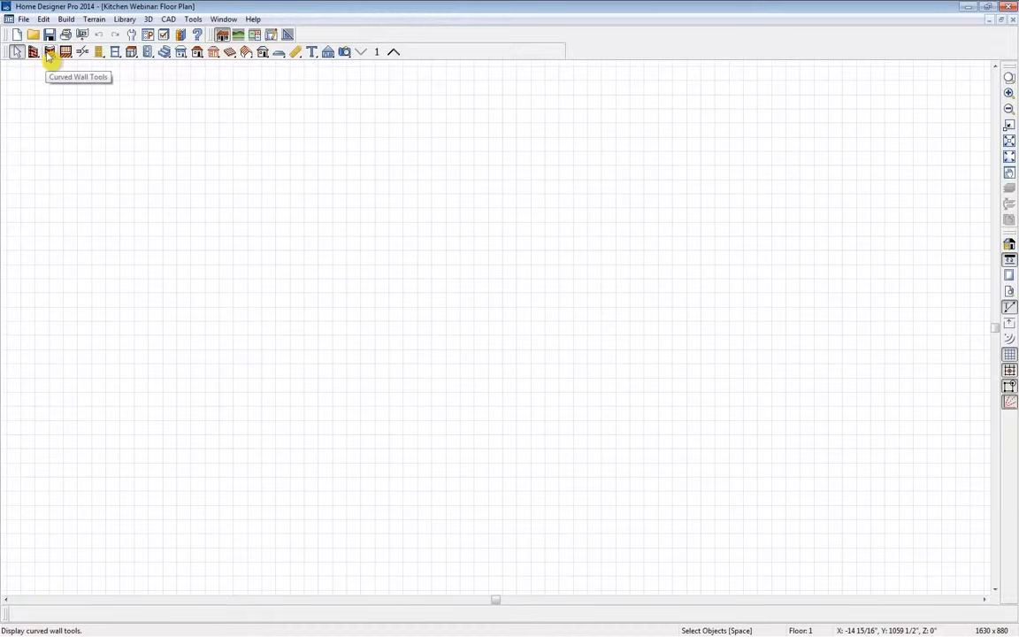
left_click(67, 19)
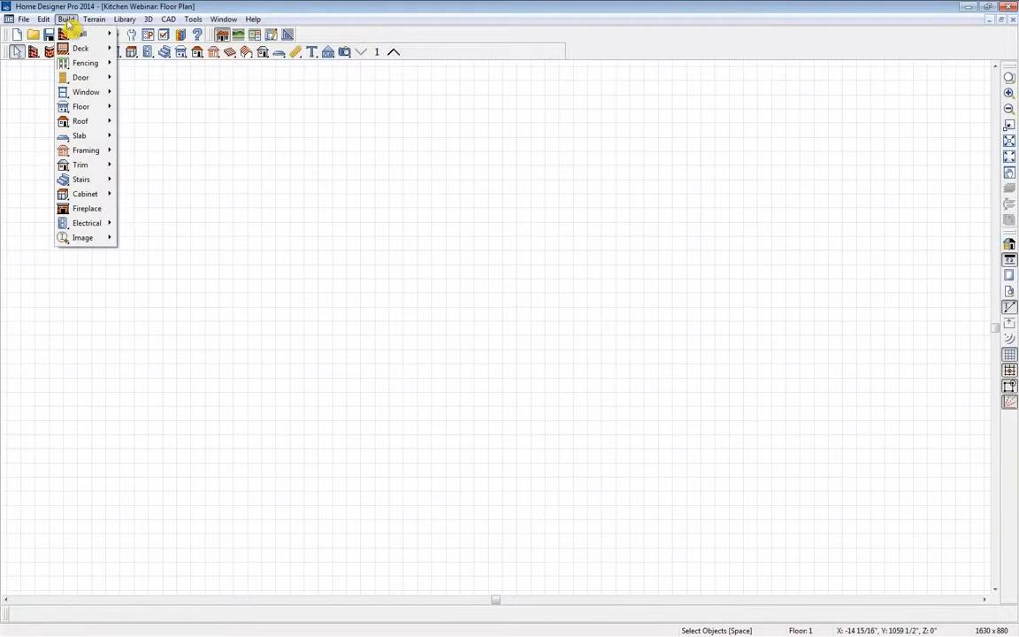
left_click(68, 19)
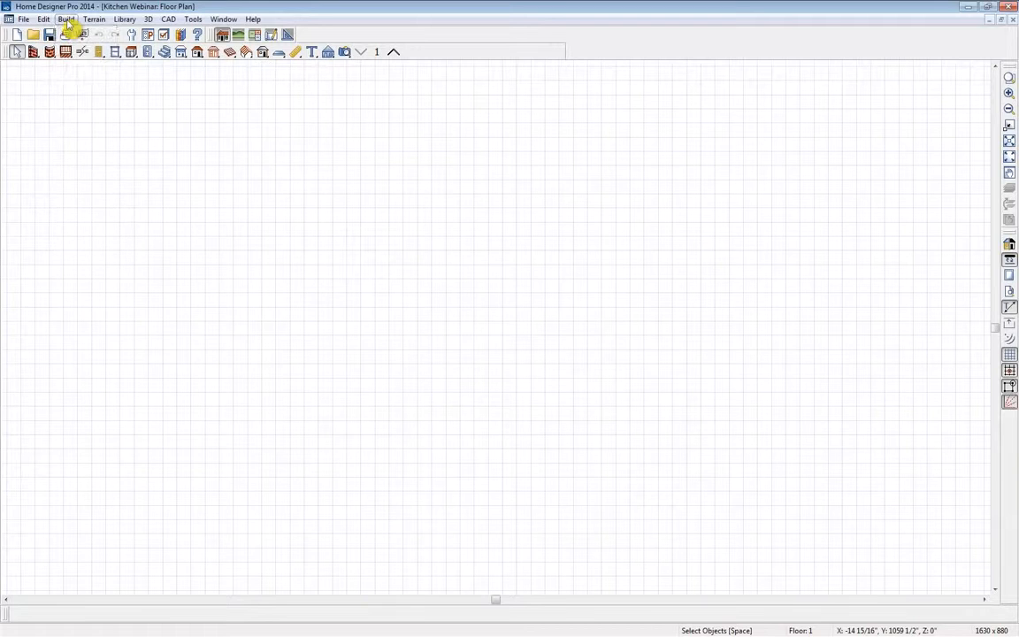
Step: Draw two straight exterior walls forming the room's upper and right sides, and set the right wall's length to 216 inches
left_click(34, 53)
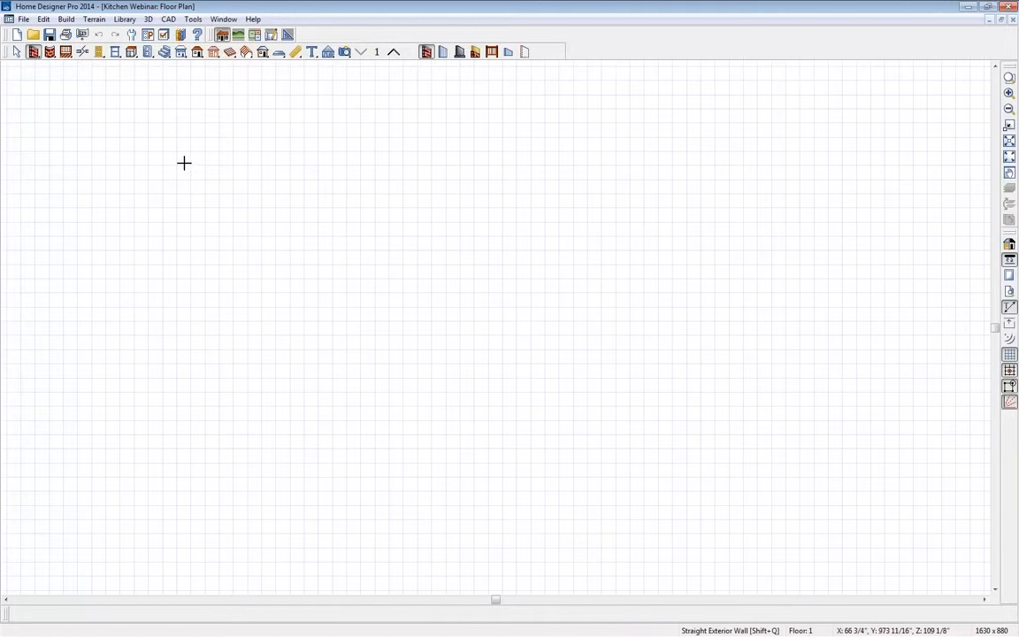
left_click_drag(188, 163, 660, 442)
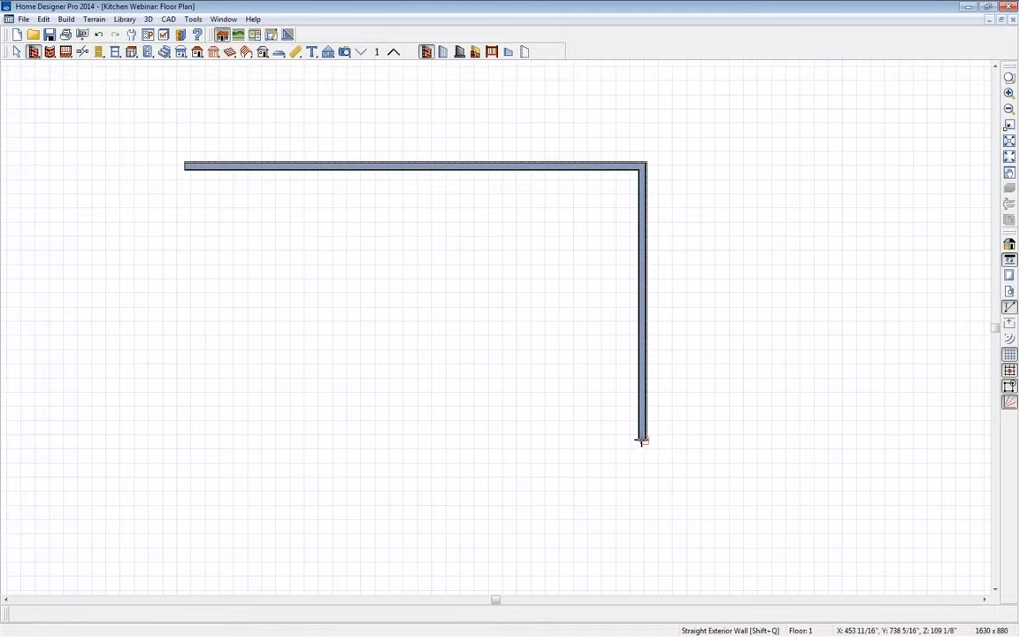
left_click(642, 441)
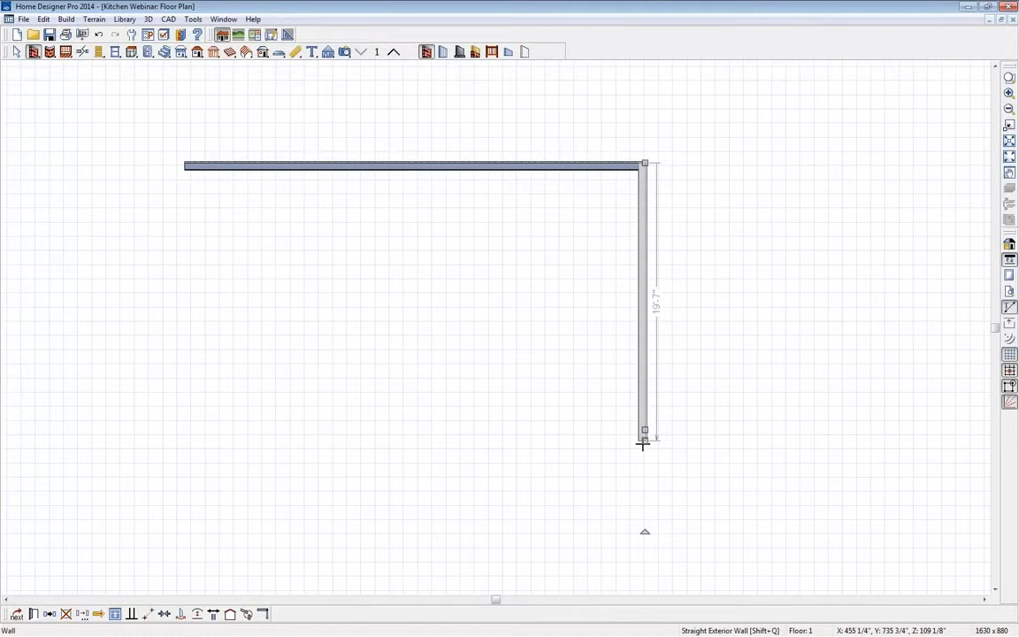
left_click(659, 320)
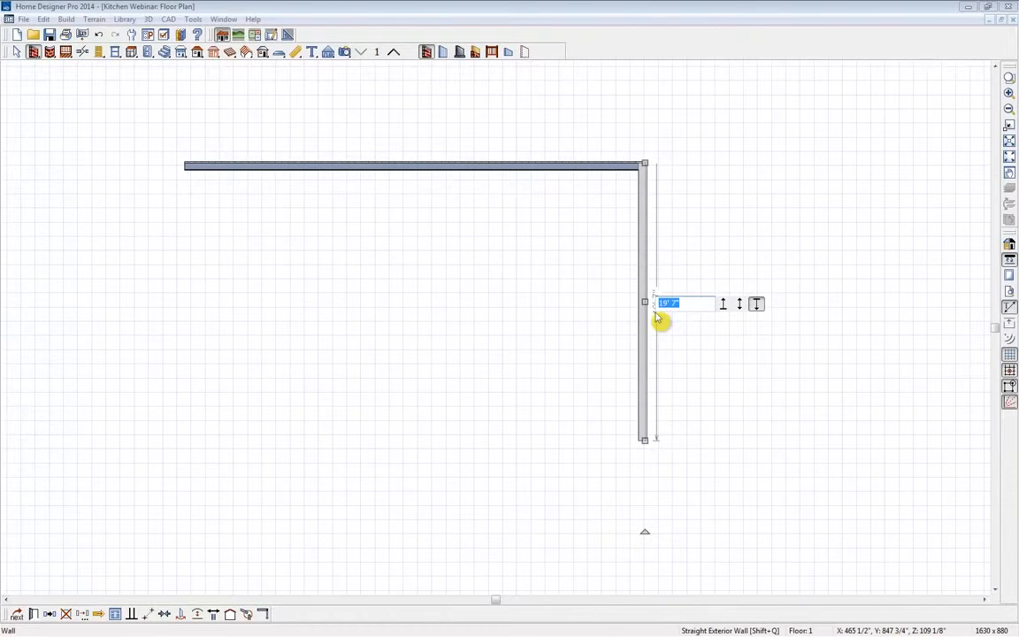
type("216")
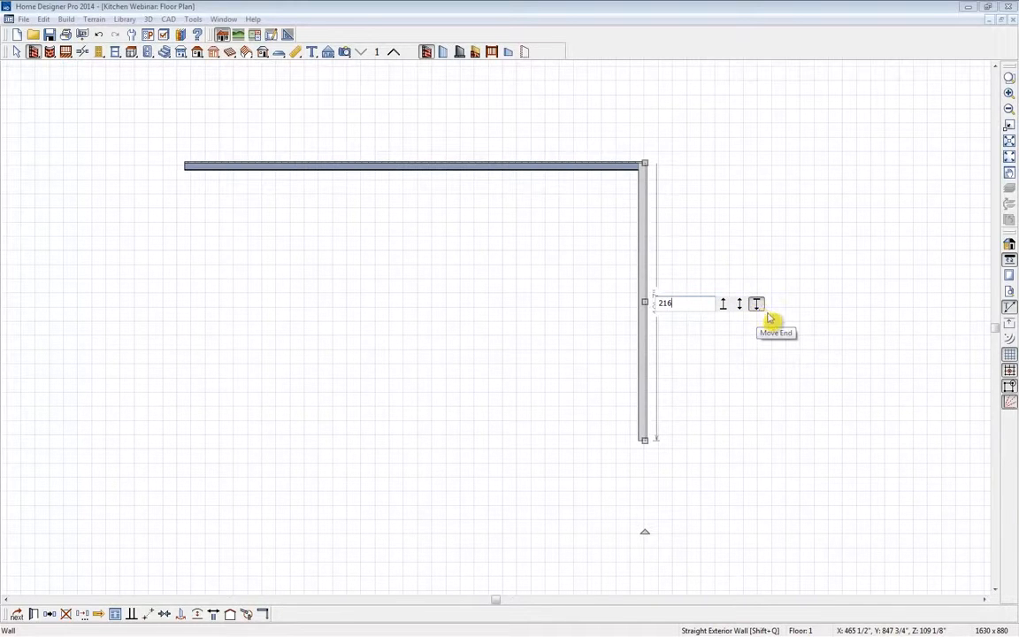
key("Return")
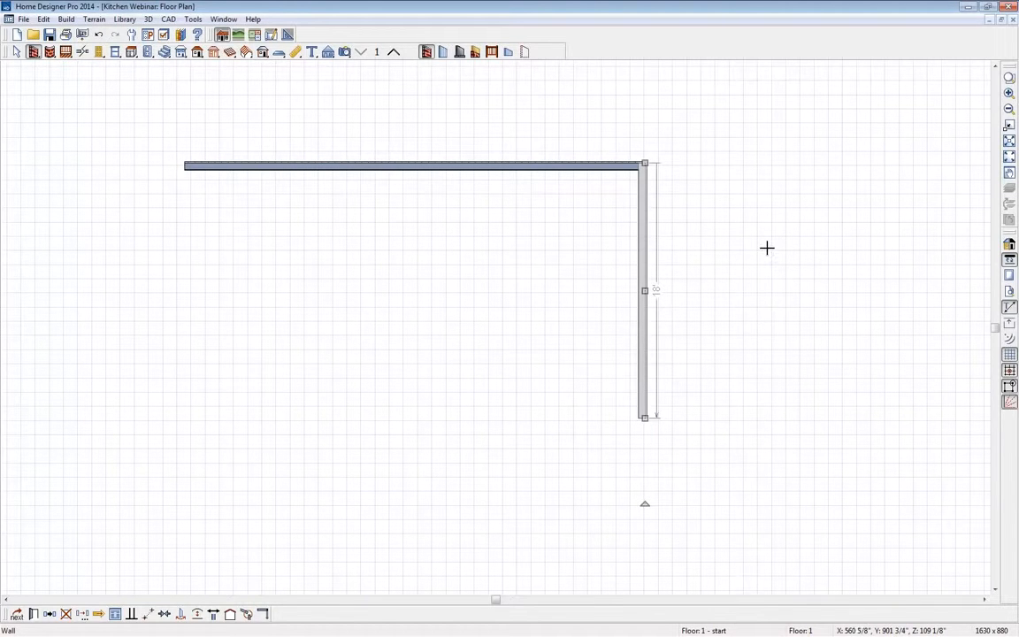
Step: Enclose the room with an invisible wall along the open lower side and a straight interior wall along the left side
left_click(526, 56)
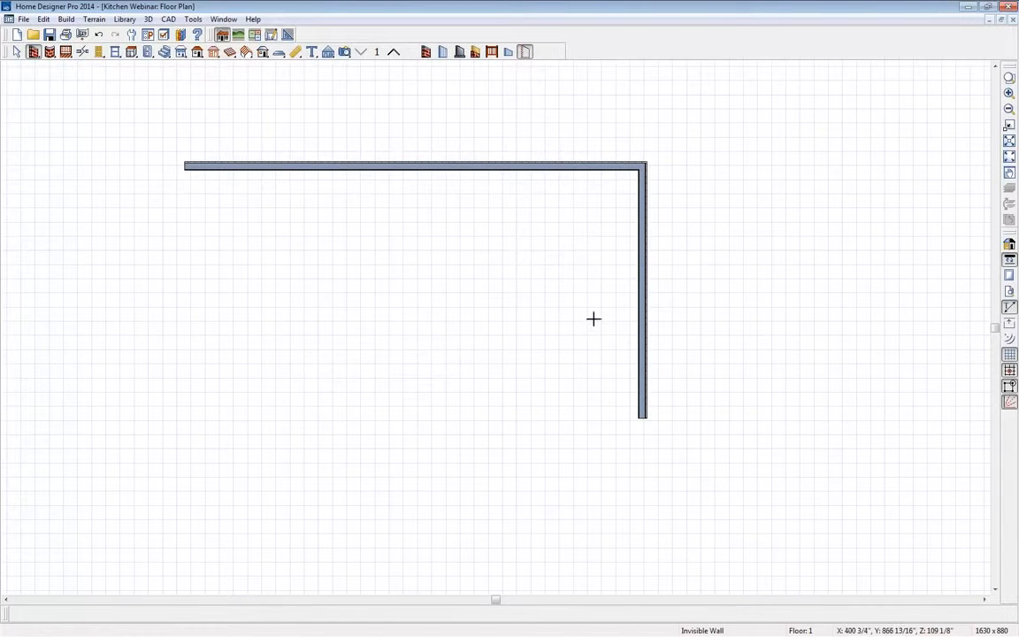
left_click_drag(637, 416, 178, 409)
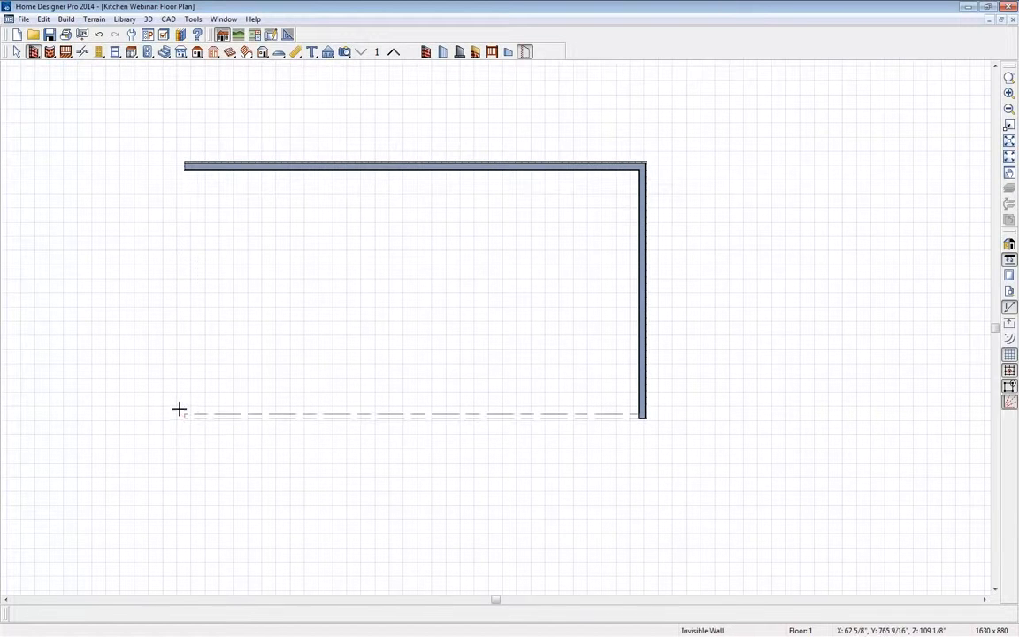
left_click(445, 55)
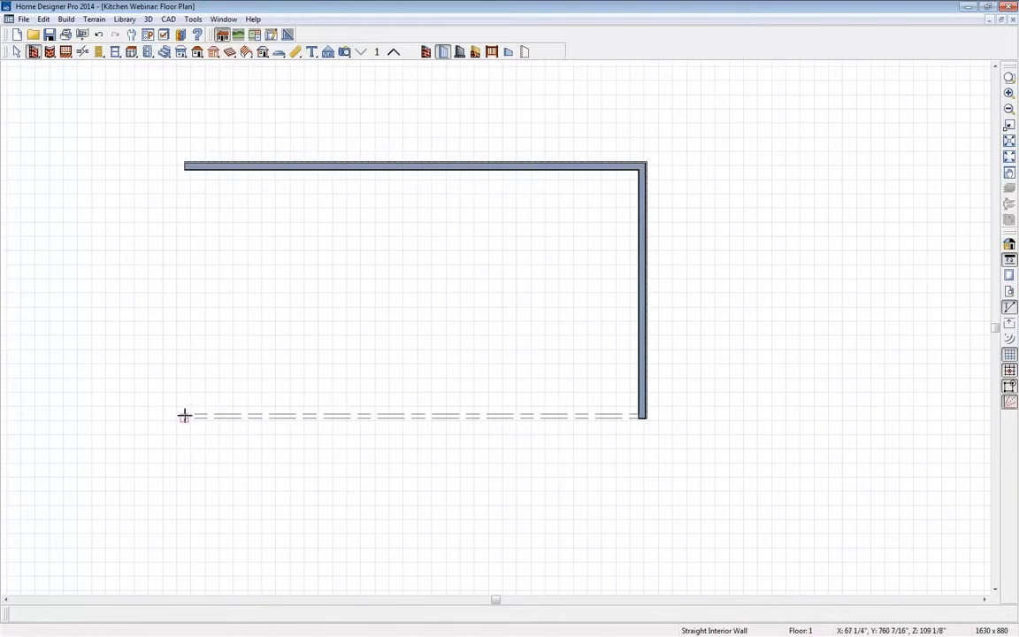
left_click_drag(185, 415, 202, 164)
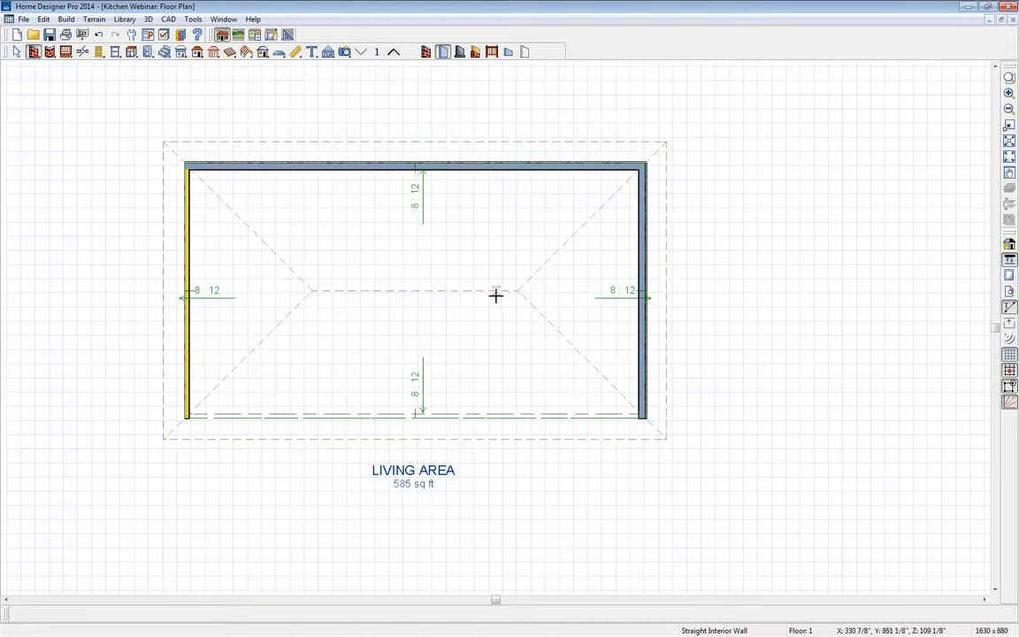
Step: Delete all roof planes over the room and turn off automatic roof rebuilding
left_click(198, 52)
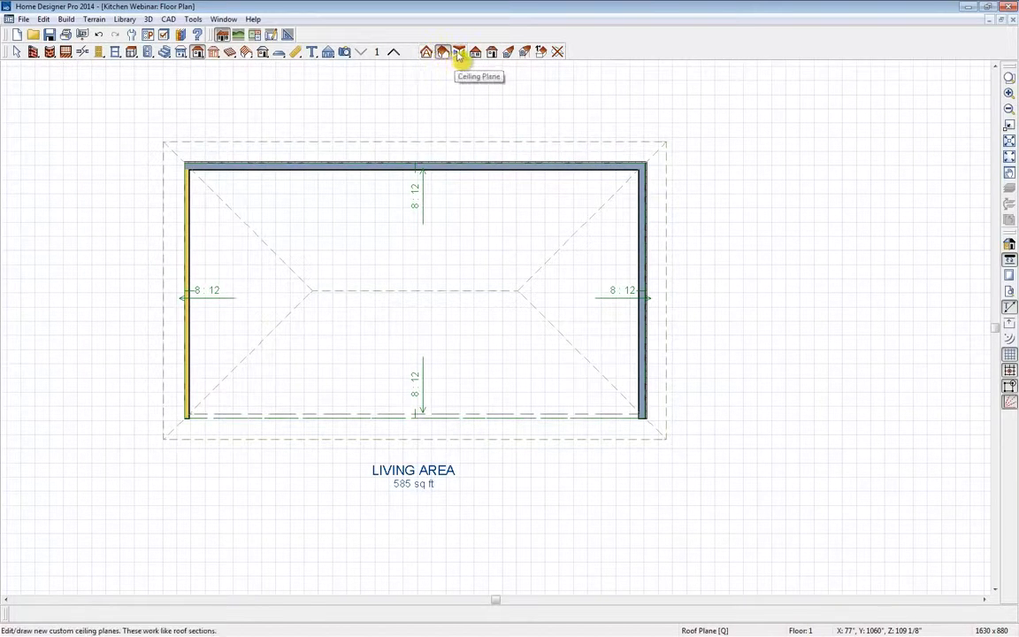
left_click(559, 54)
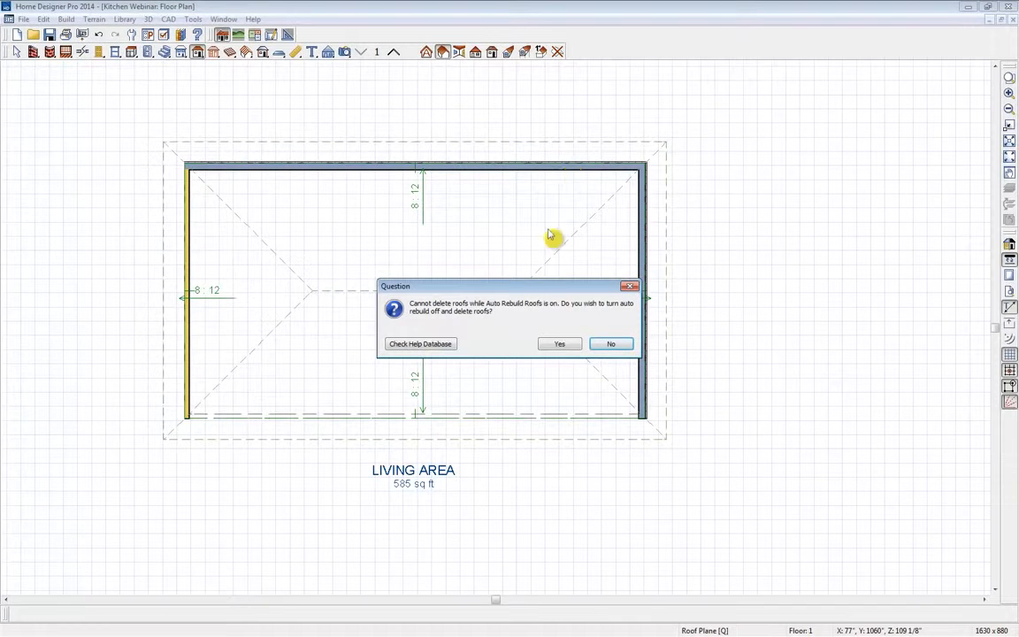
left_click(560, 345)
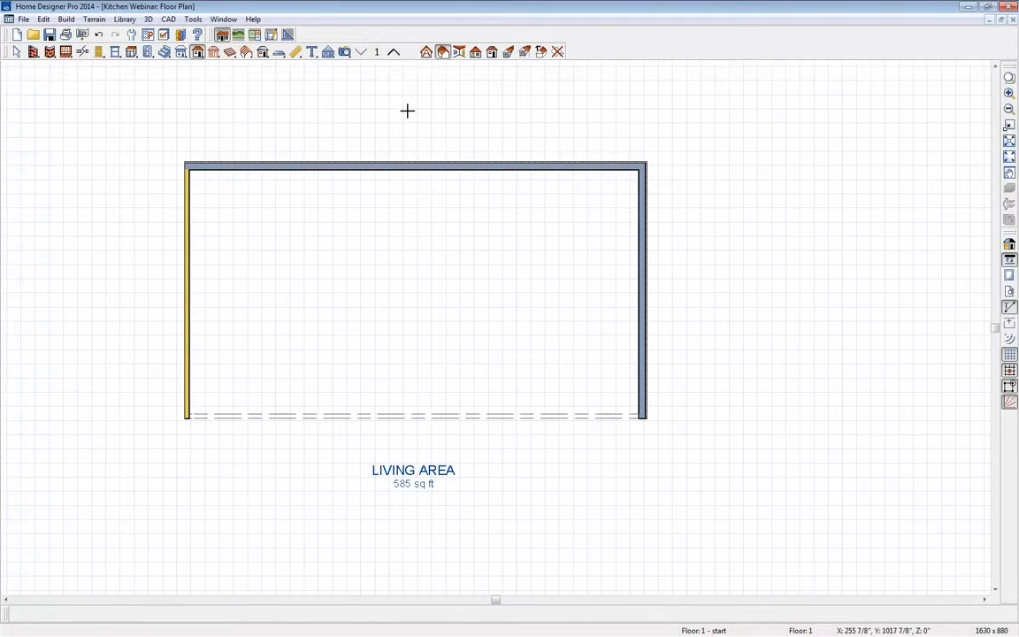
Step: Create a perspective doll house view of the room that shows the inside of the 18-foot exterior wall
left_click(348, 55)
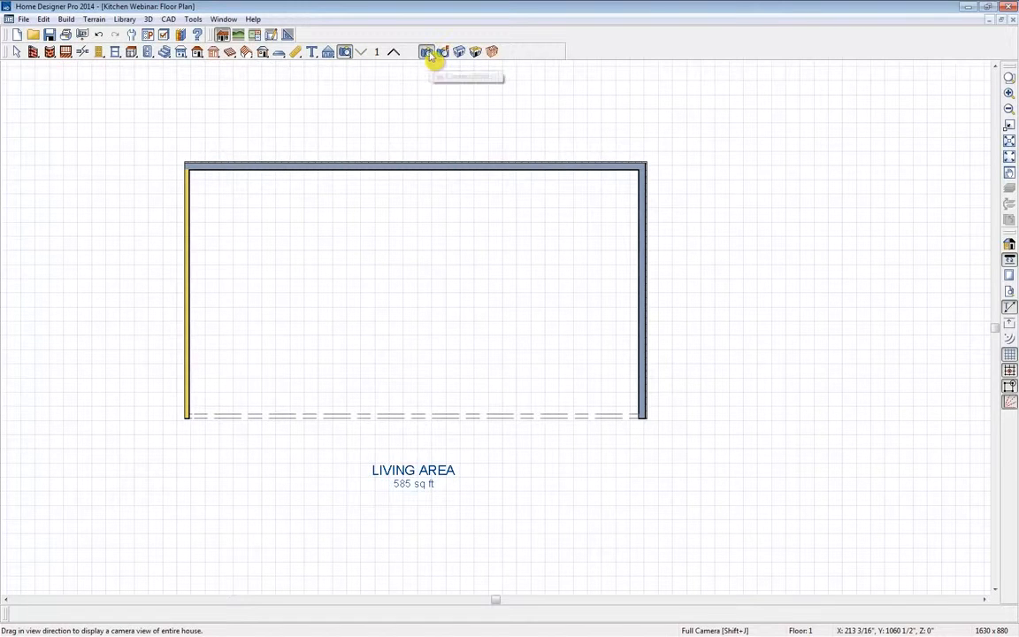
left_click(476, 54)
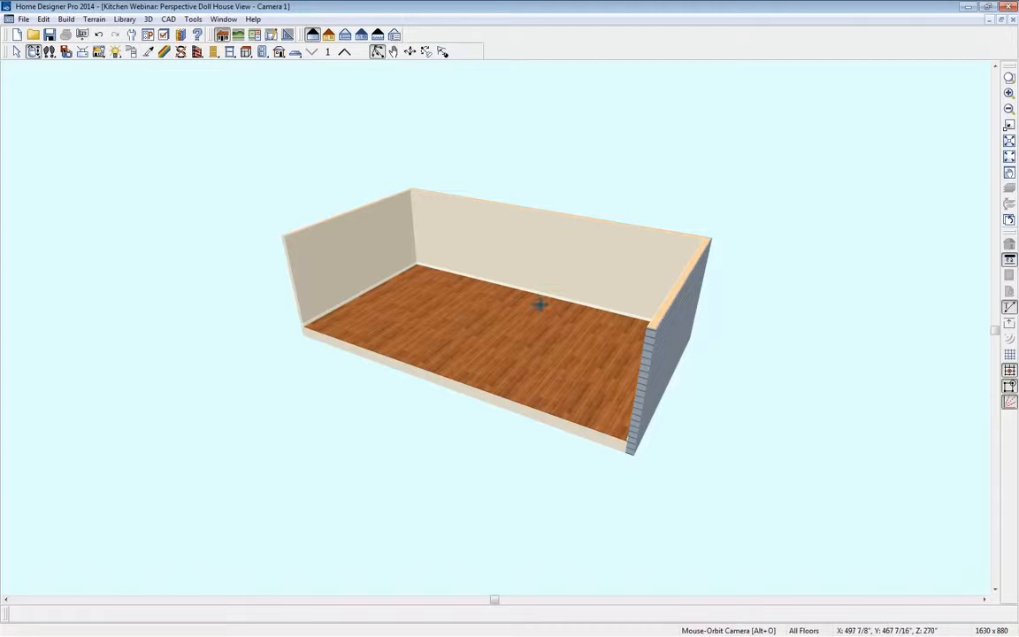
left_click_drag(585, 338, 740, 336)
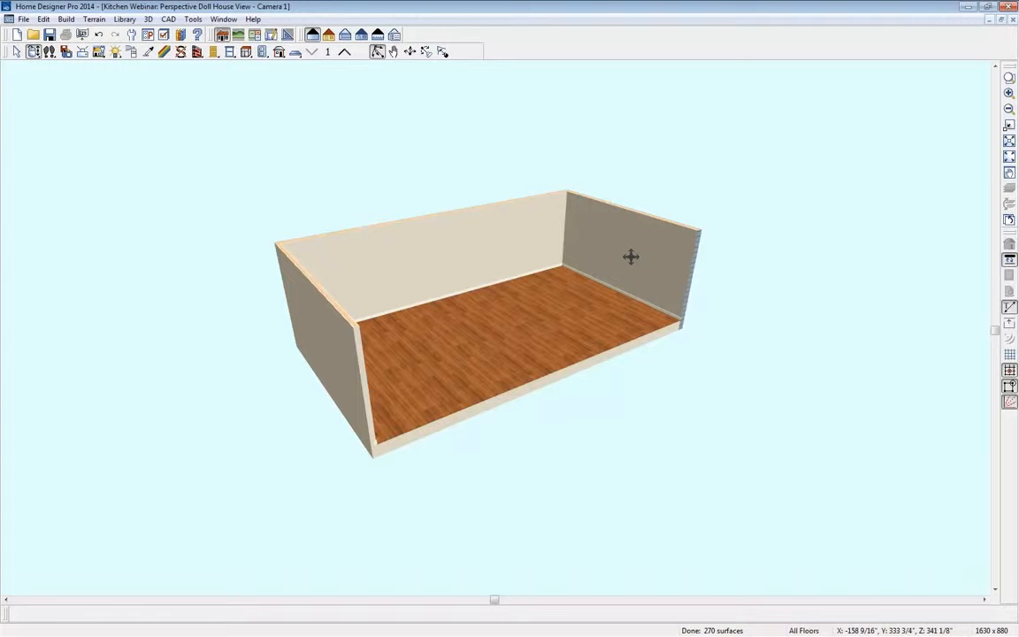
scroll(630, 257, "up", 1)
scroll(631, 256, "up", 3)
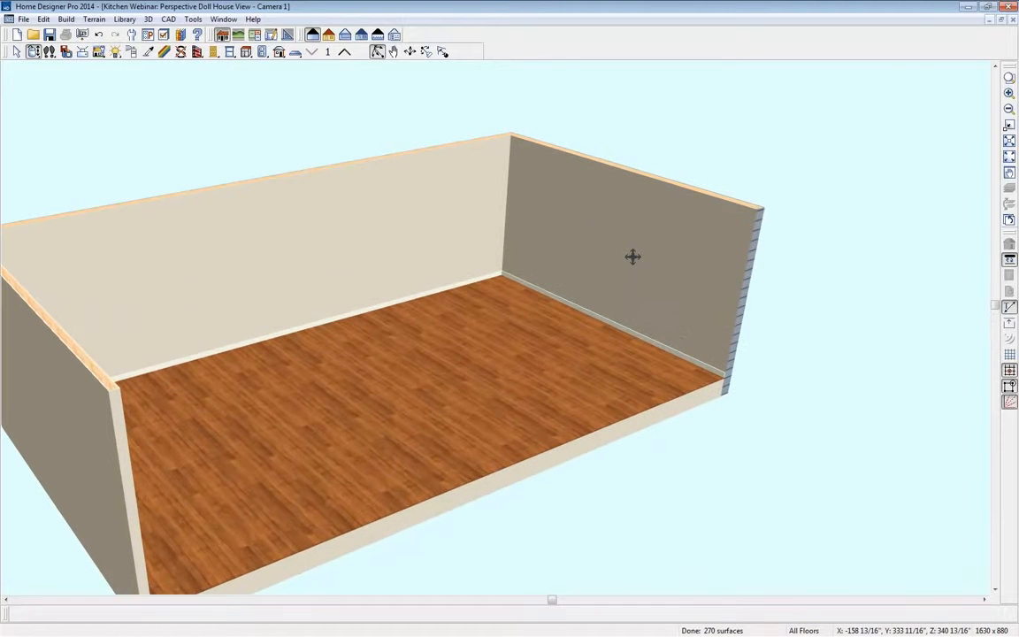
mouse_move(632, 256)
middle_mouse_down()
mouse_move(628, 359)
mouse_move(624, 257)
middle_mouse_up()
key("alt+o")
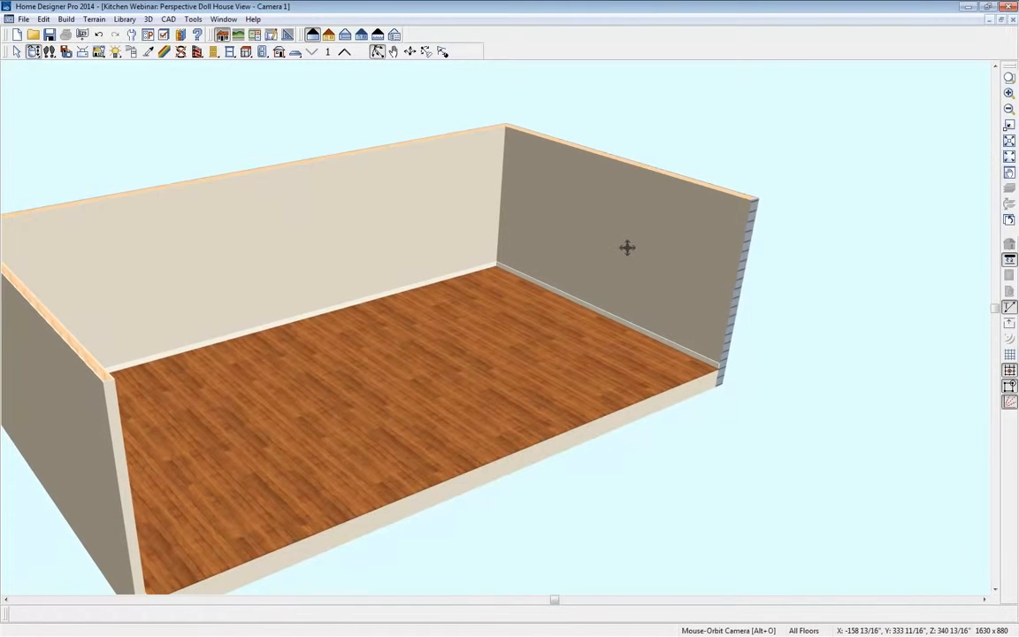
Step: Place a sliding door near the middle of the shorter exterior wall
left_click(244, 53)
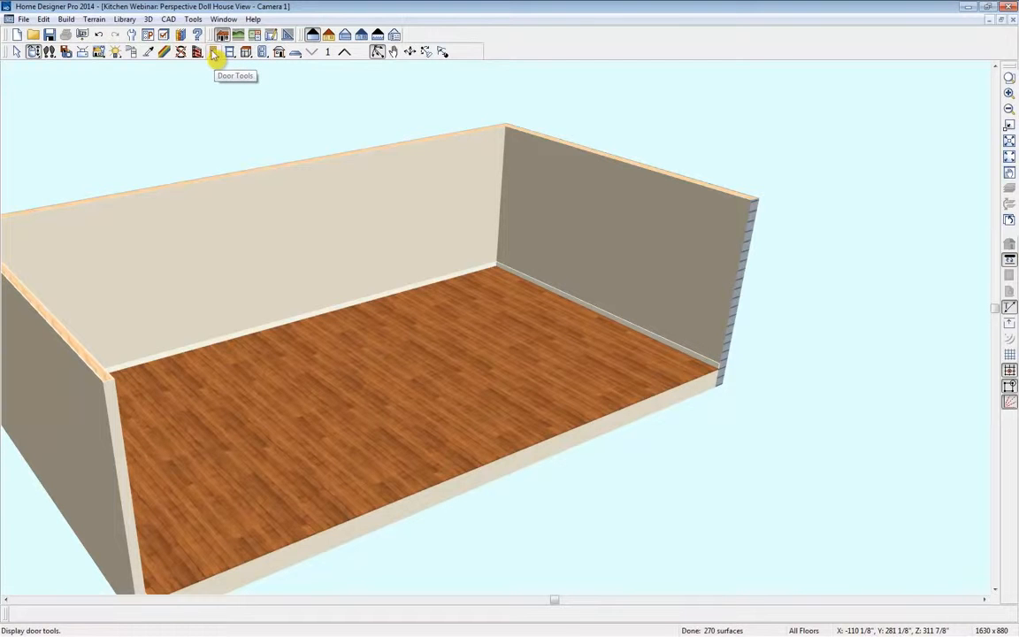
left_click(214, 55)
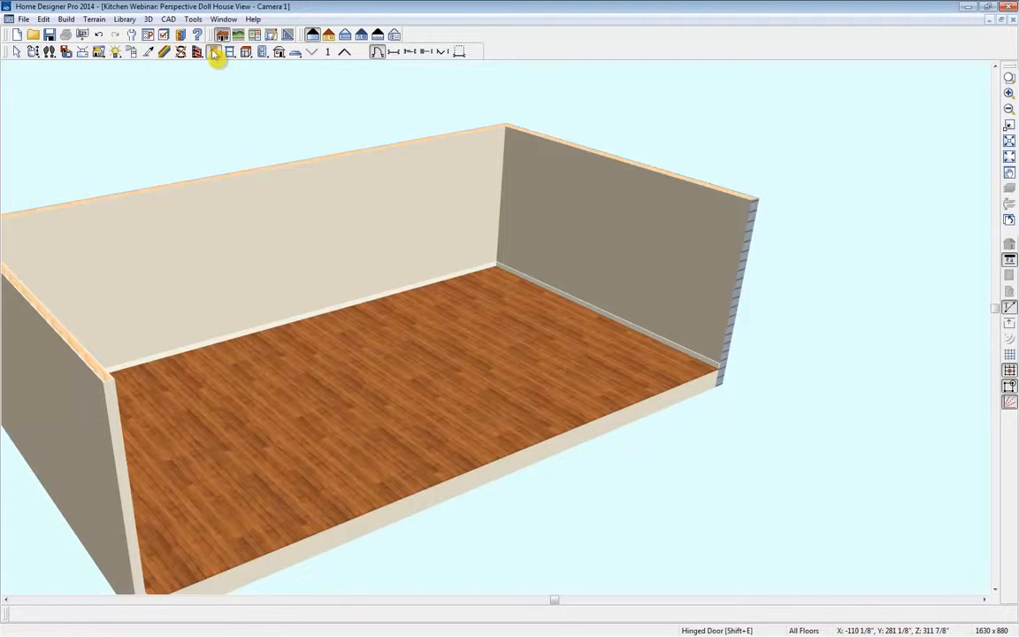
left_click(411, 53)
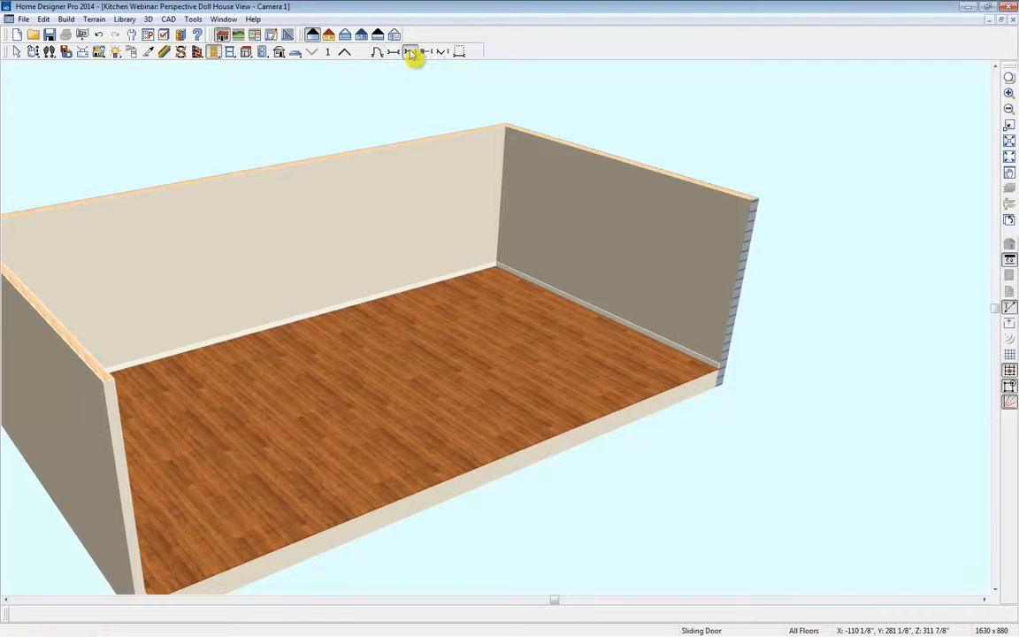
left_click(460, 52)
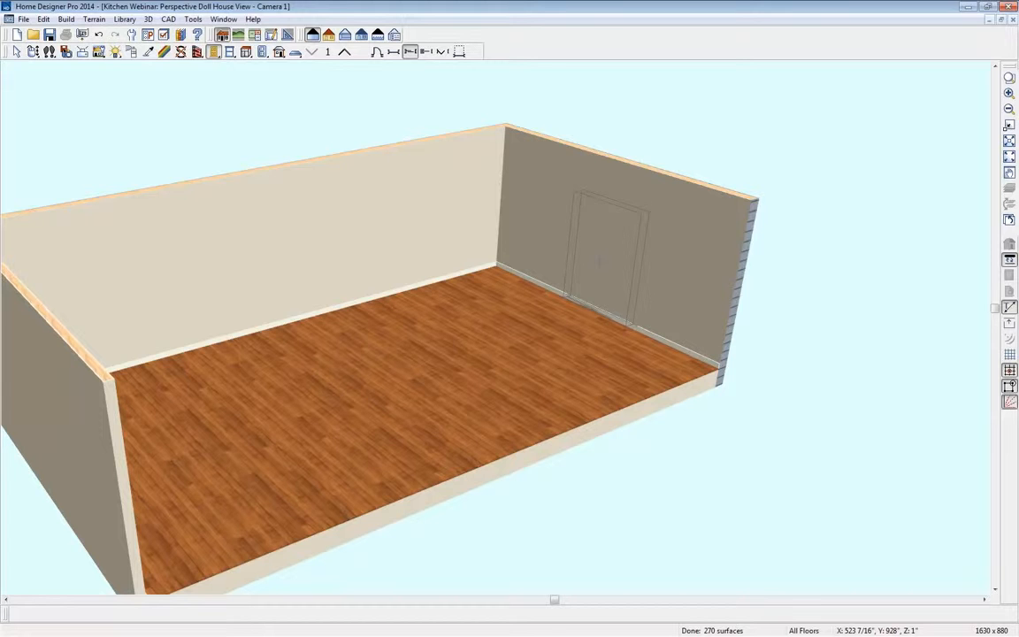
left_click(599, 260)
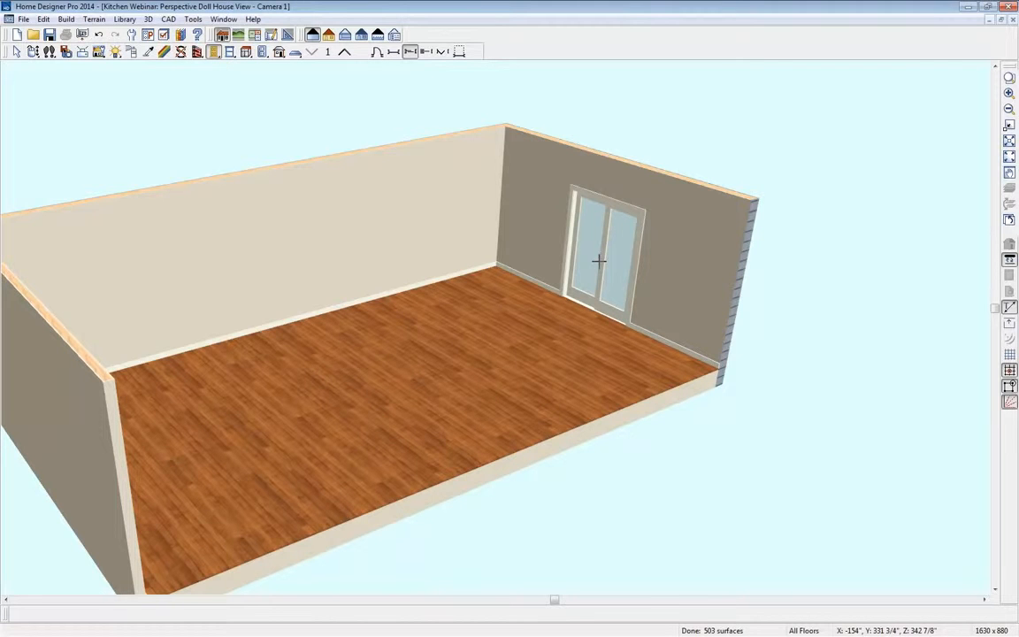
Step: Center the sliding door along its wall with the Center Object tool
left_click(599, 261)
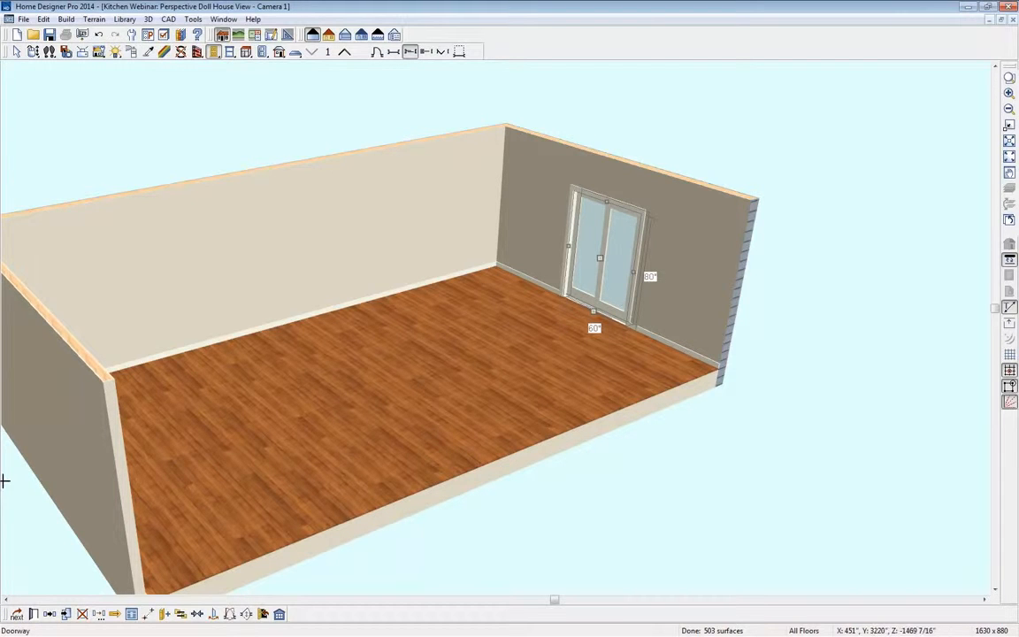
left_click(198, 614)
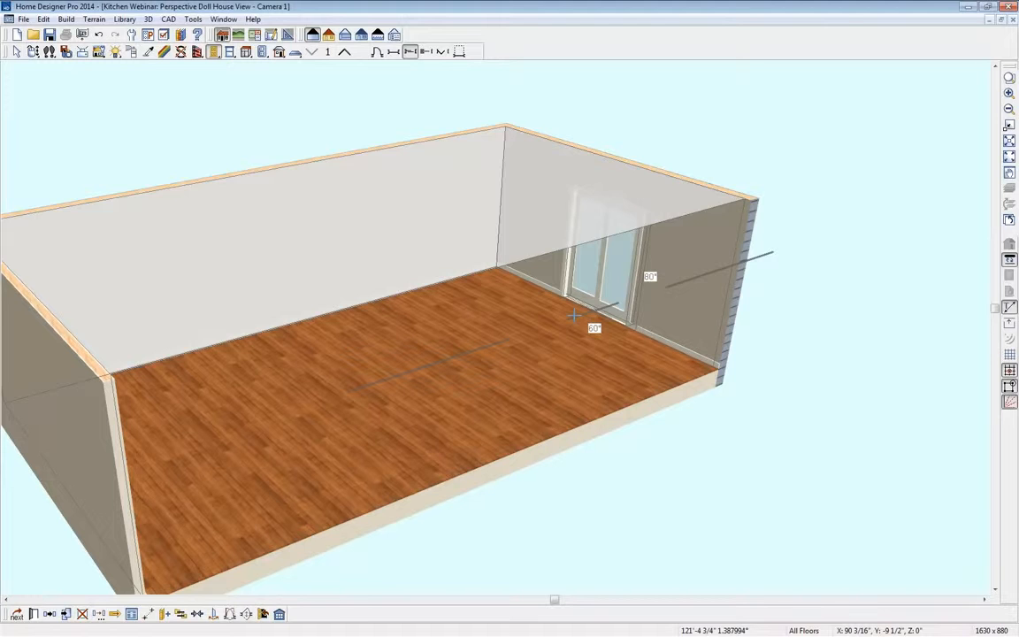
left_click(573, 315)
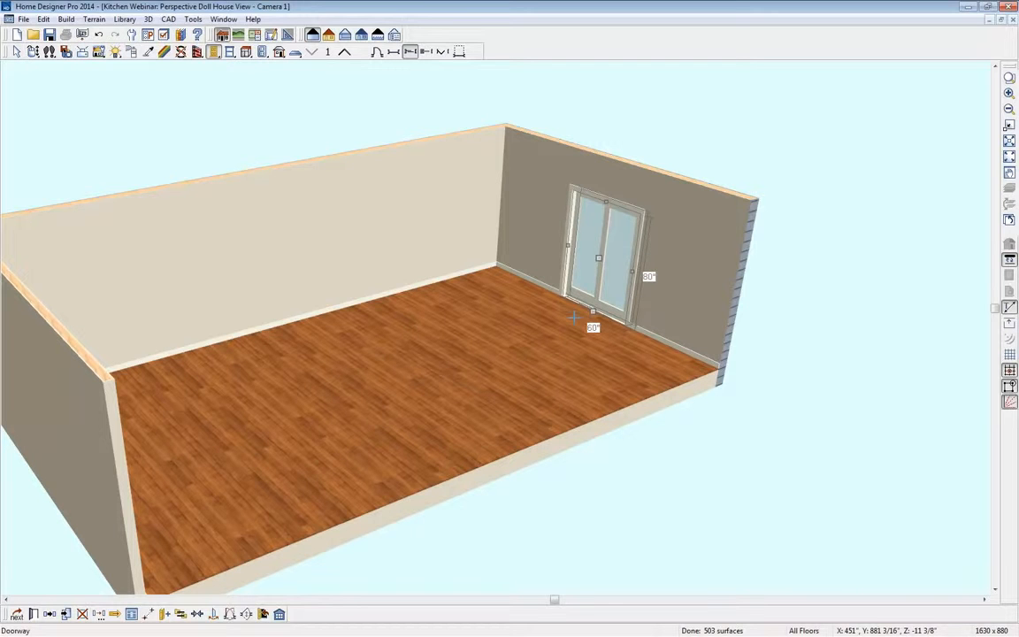
Step: Place a standard window in the same exterior wall, between the sliding door and the back corner
left_click(230, 53)
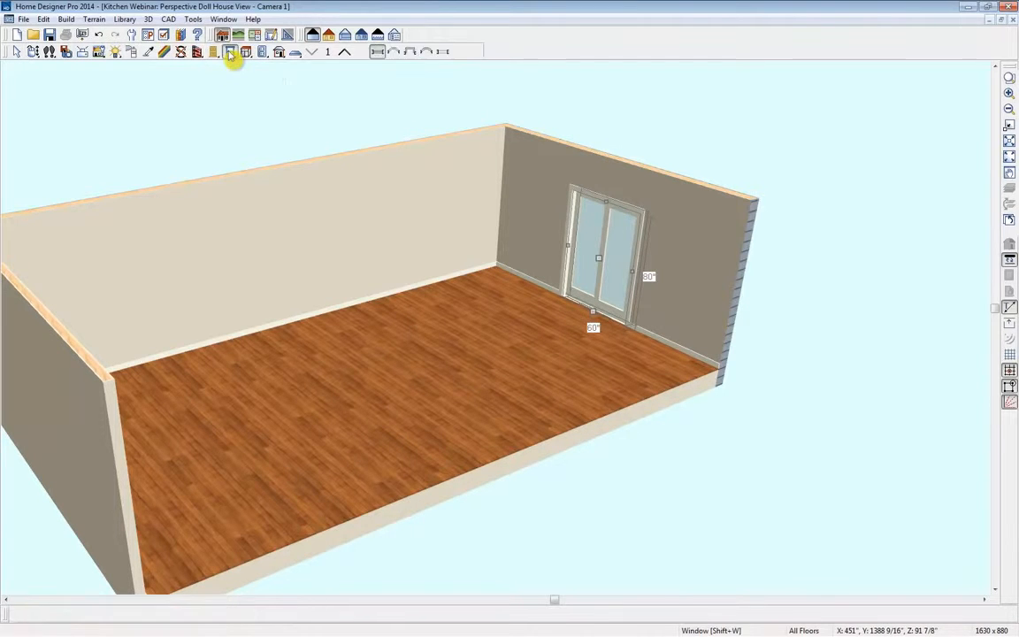
left_click(376, 53)
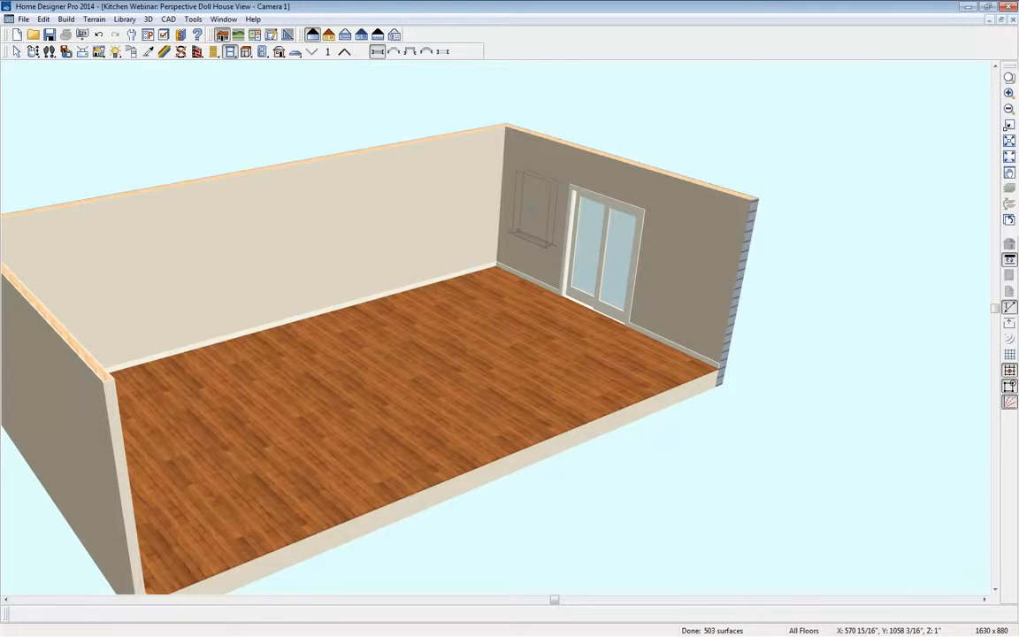
left_click(530, 207)
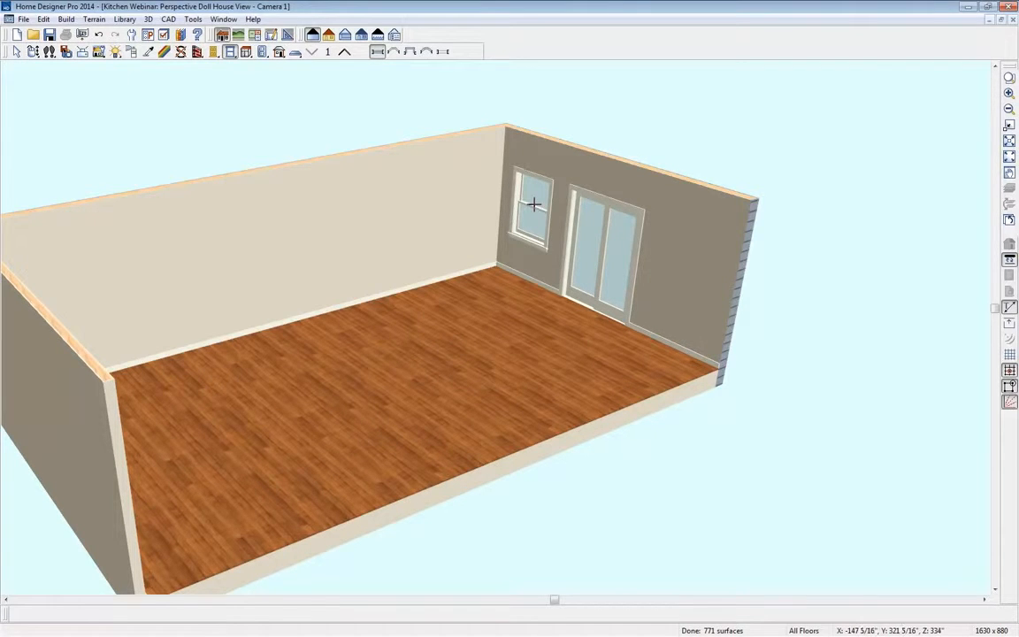
Step: Open the specification of the window beside the sliding door and review the available window types
left_click(533, 205)
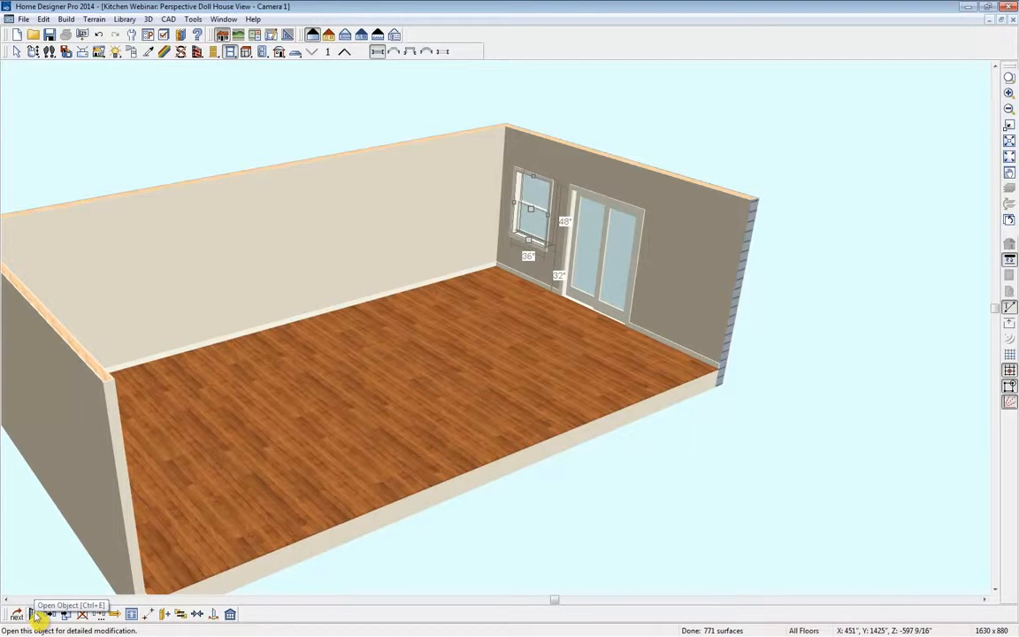
left_click(34, 613)
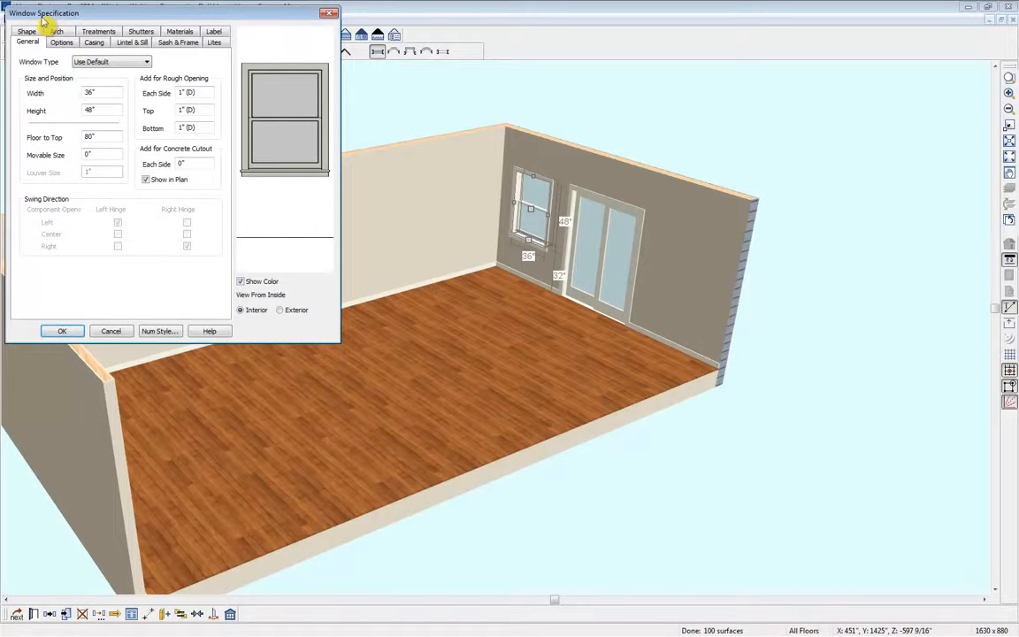
left_click(95, 62)
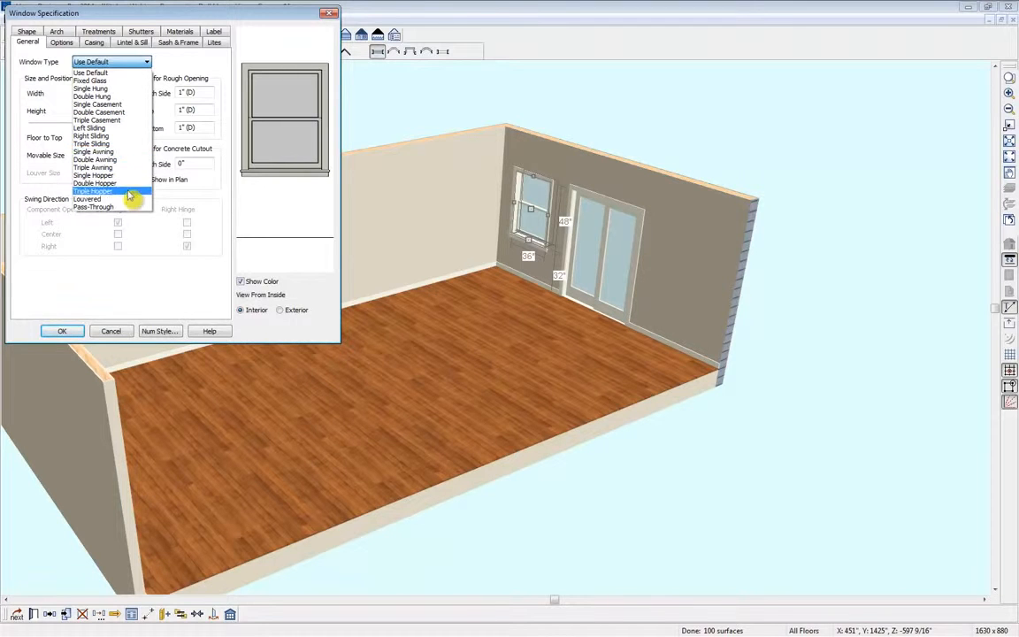
left_click(179, 186)
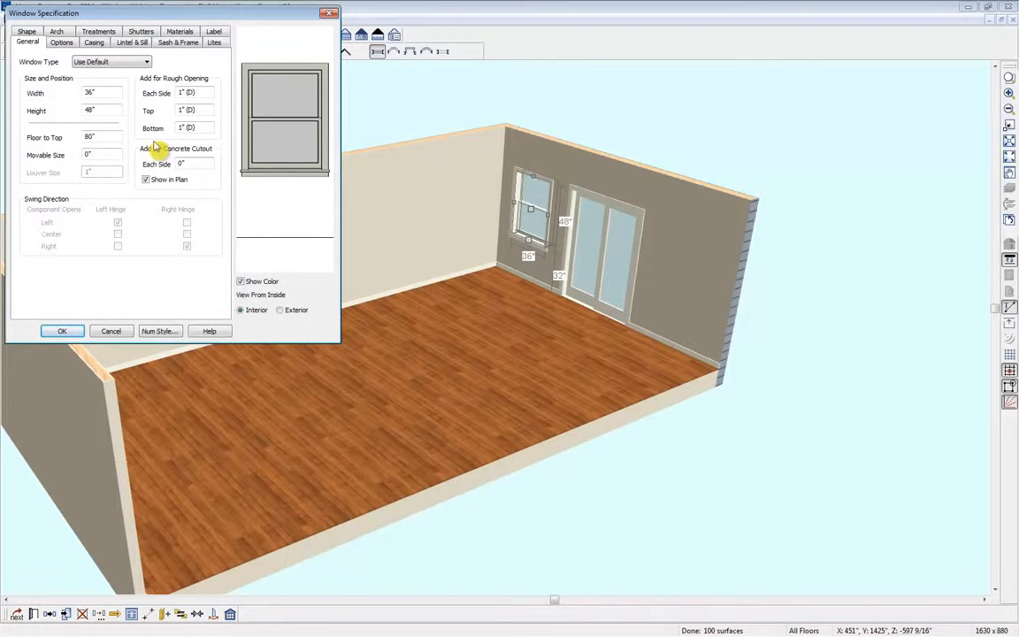
Step: Add the Pulled (tight) Roman blind from the core catalog's window treatments to the window
left_click(100, 33)
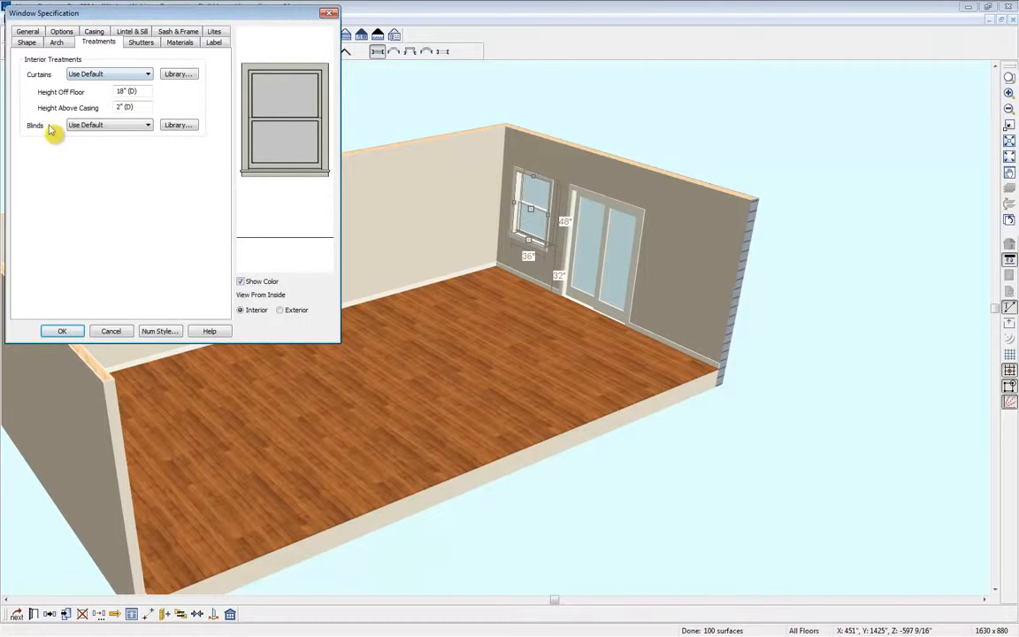
left_click(178, 129)
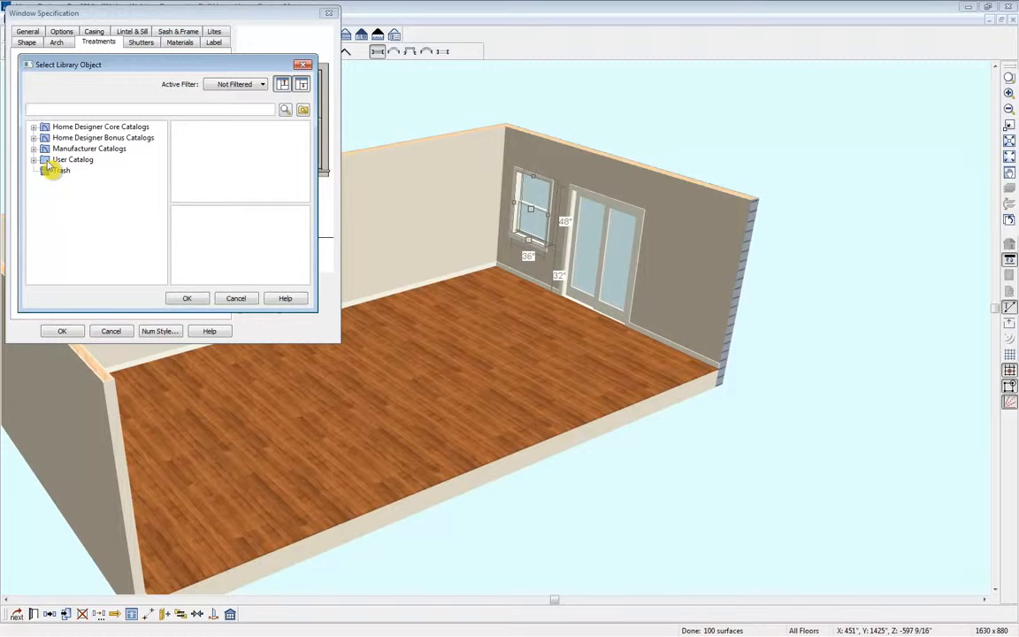
left_click(34, 128)
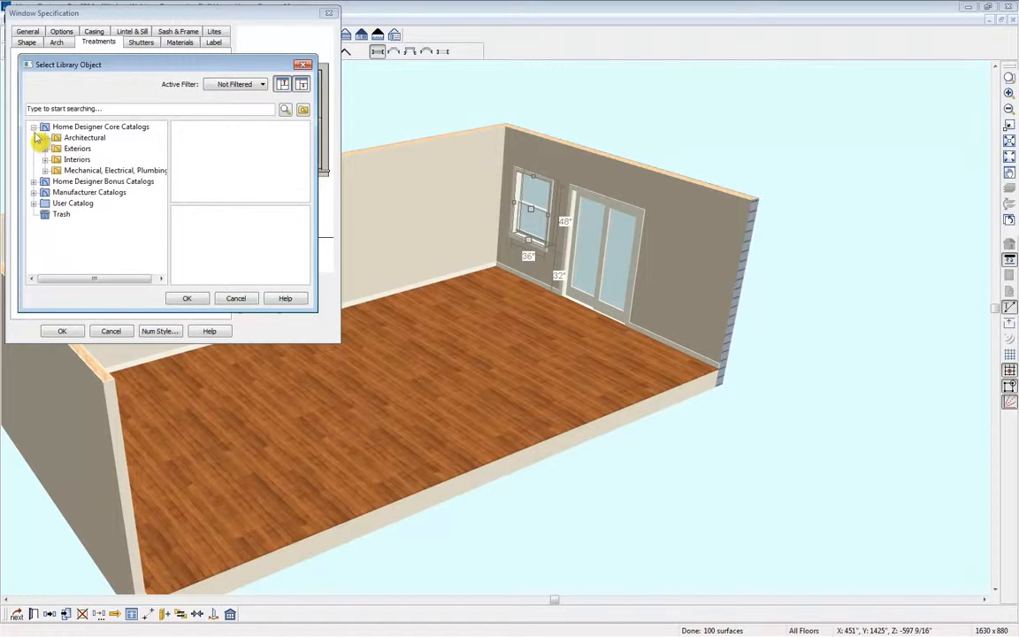
left_click(46, 160)
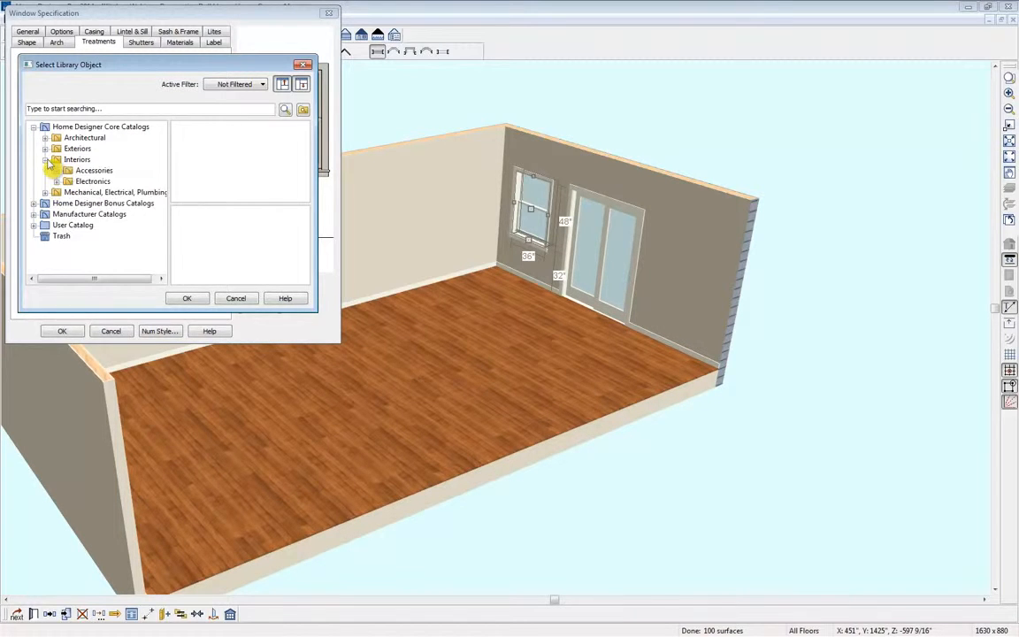
left_click(56, 170)
left_click(68, 181)
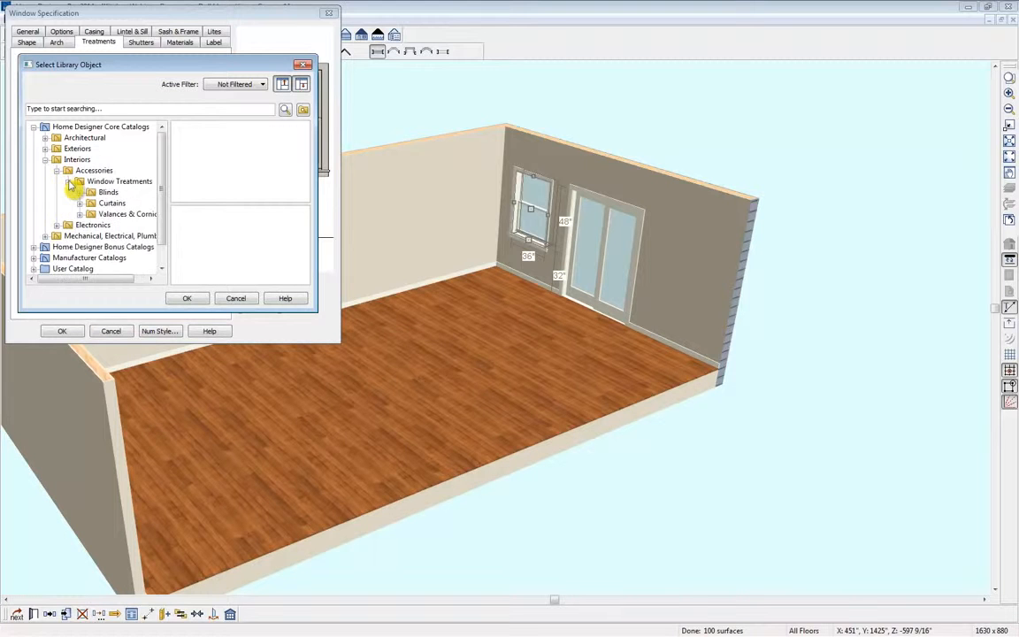
left_click(80, 192)
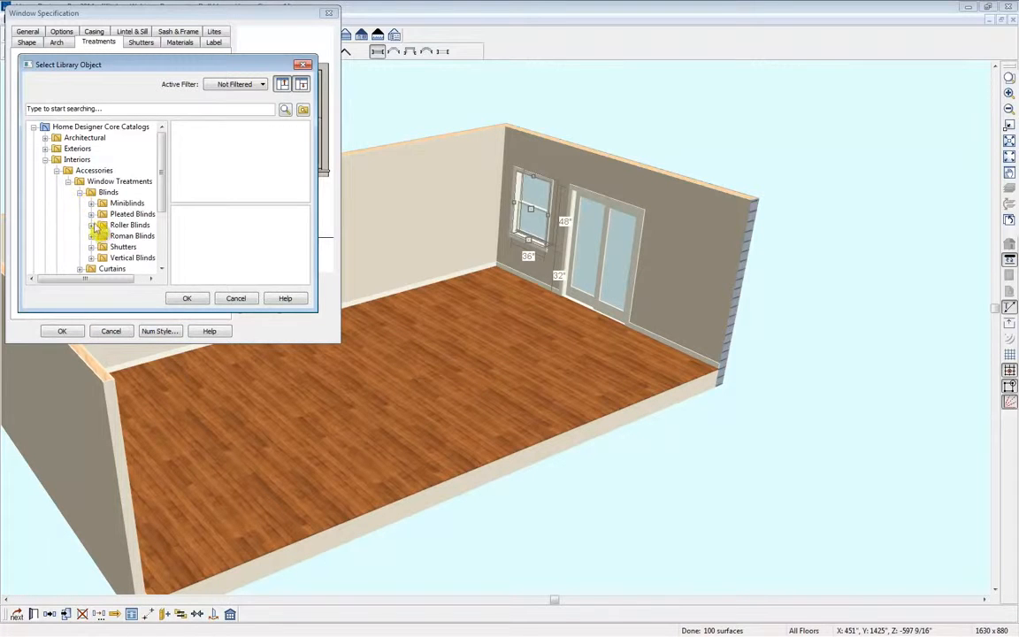
left_click(122, 237)
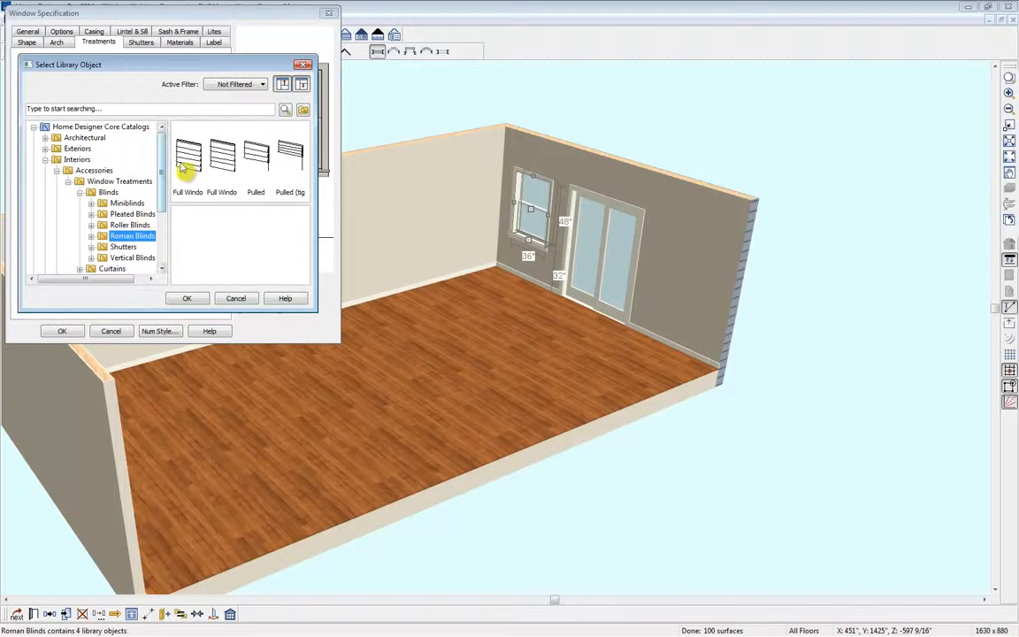
left_click(292, 157)
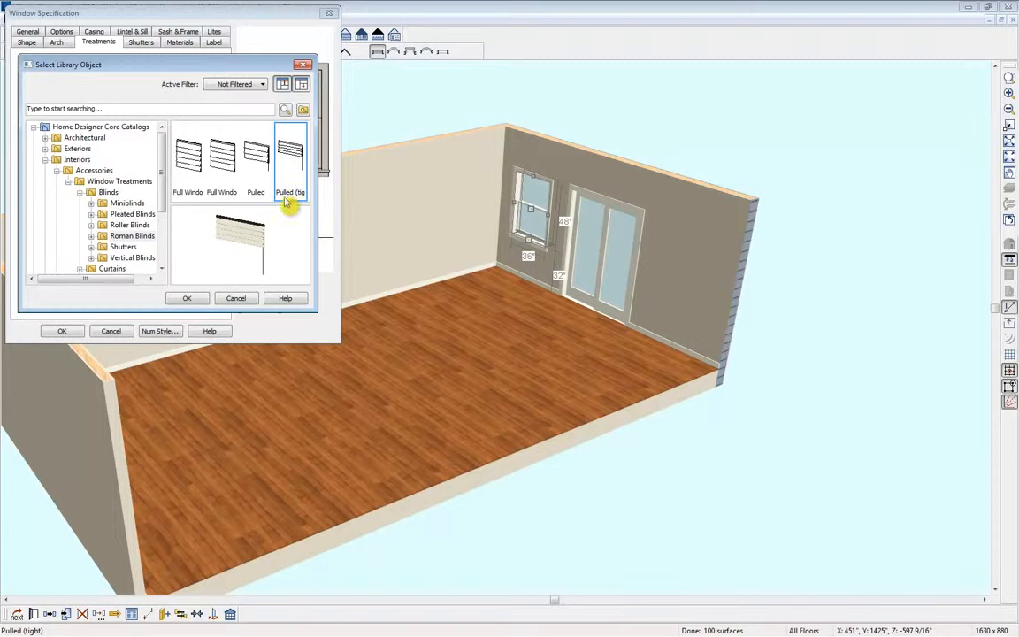
left_click(188, 299)
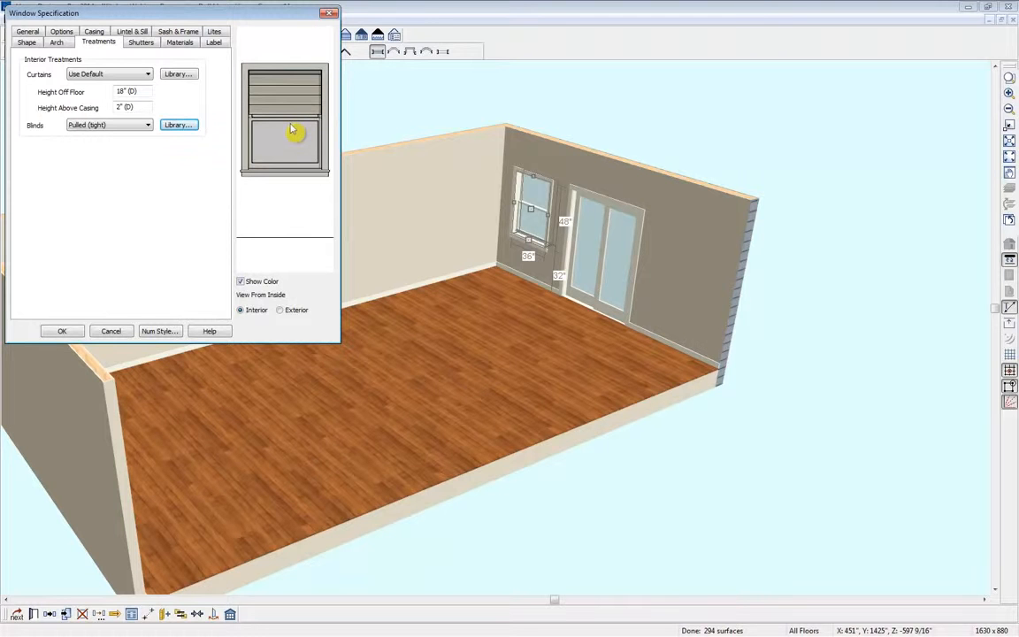
left_click(75, 332)
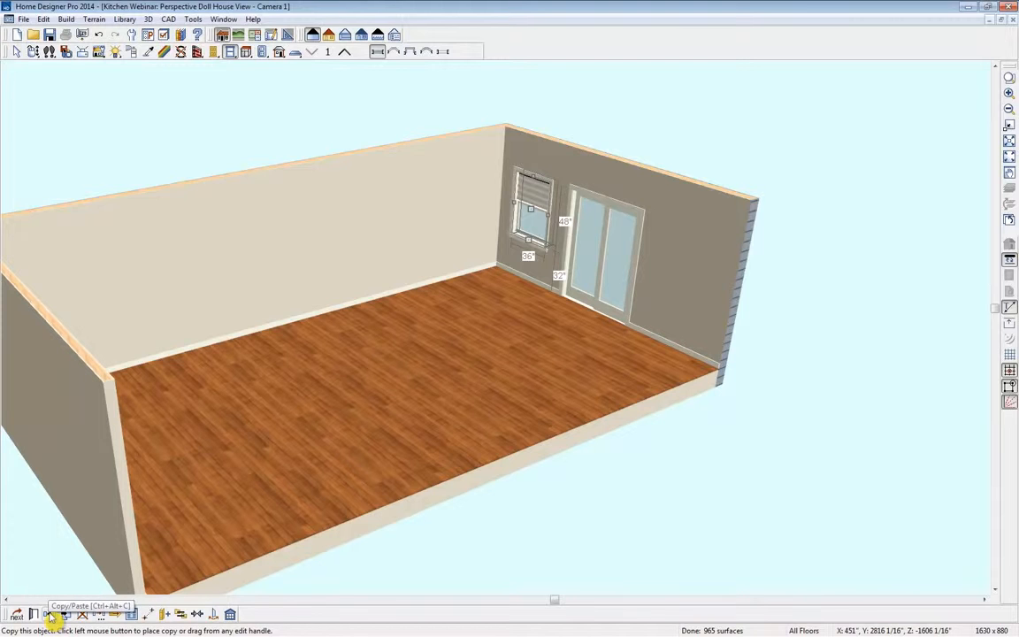
Step: Copy the window with its blind to the other side of the sliding door and return to the floor plan
left_click(54, 619)
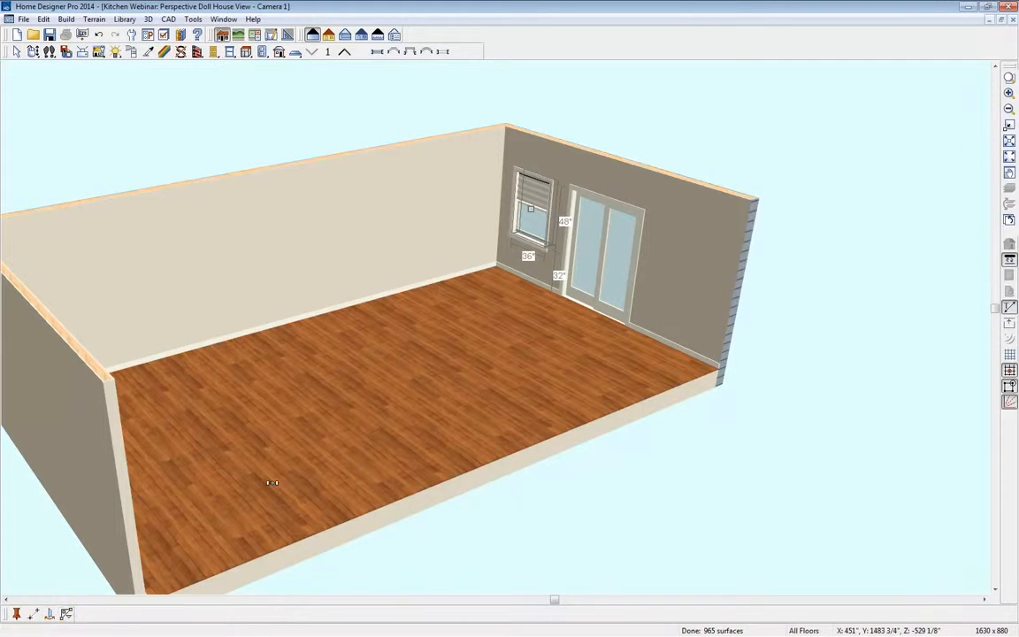
left_click(686, 271)
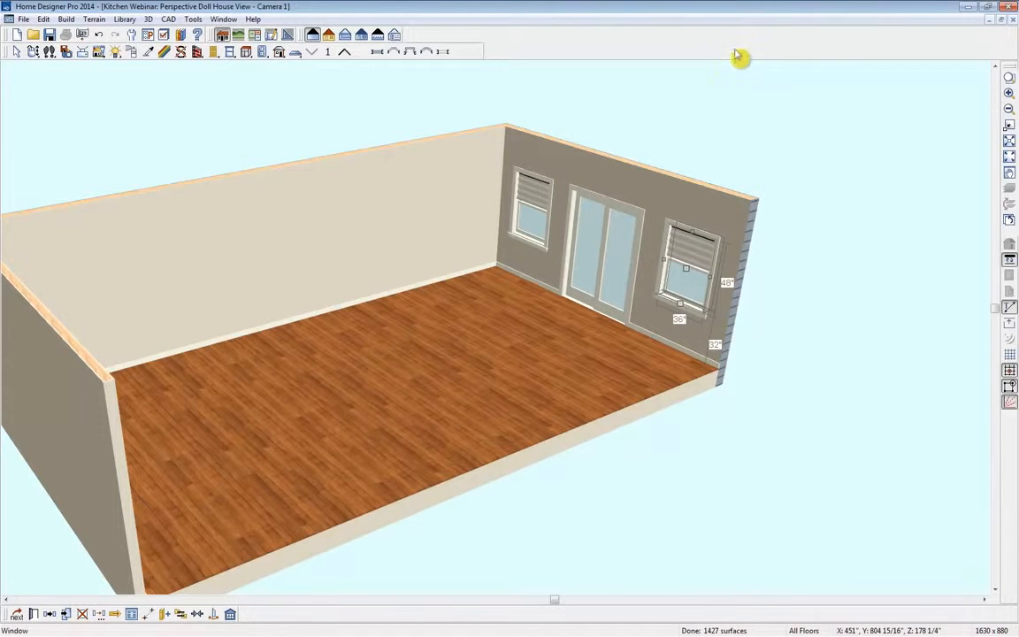
left_click(1011, 20)
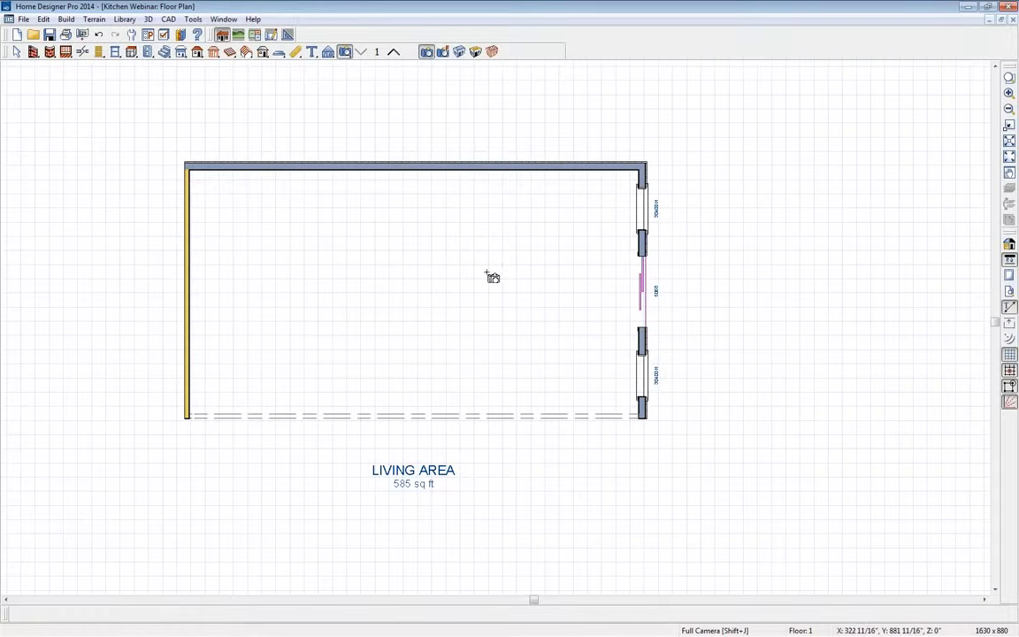
Step: Set the distance between each window and the sliding door to 17 inches using the temporary dimensions
key("space")
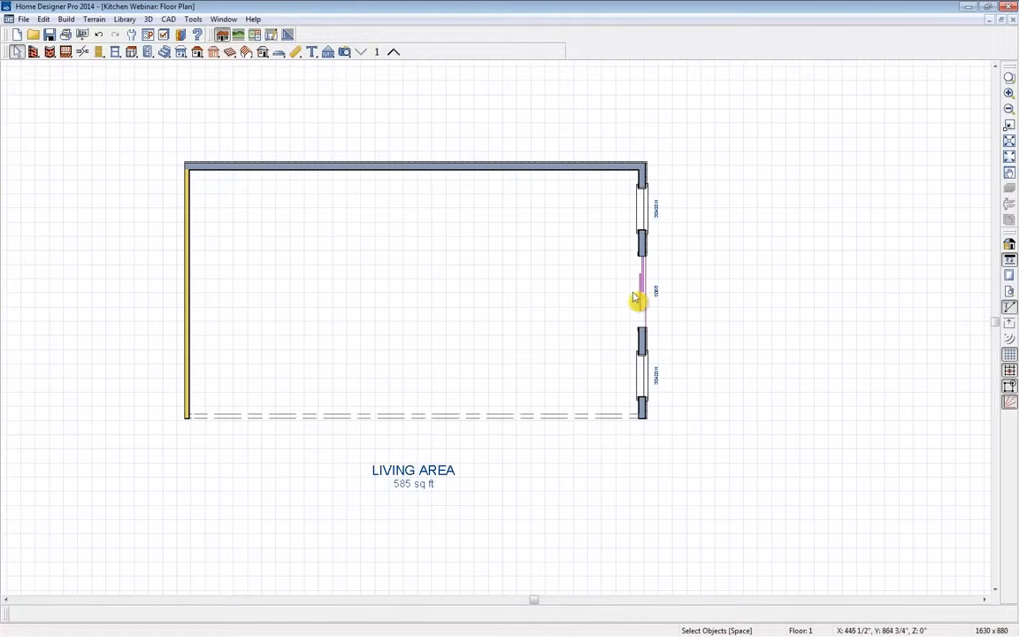
left_click(638, 221)
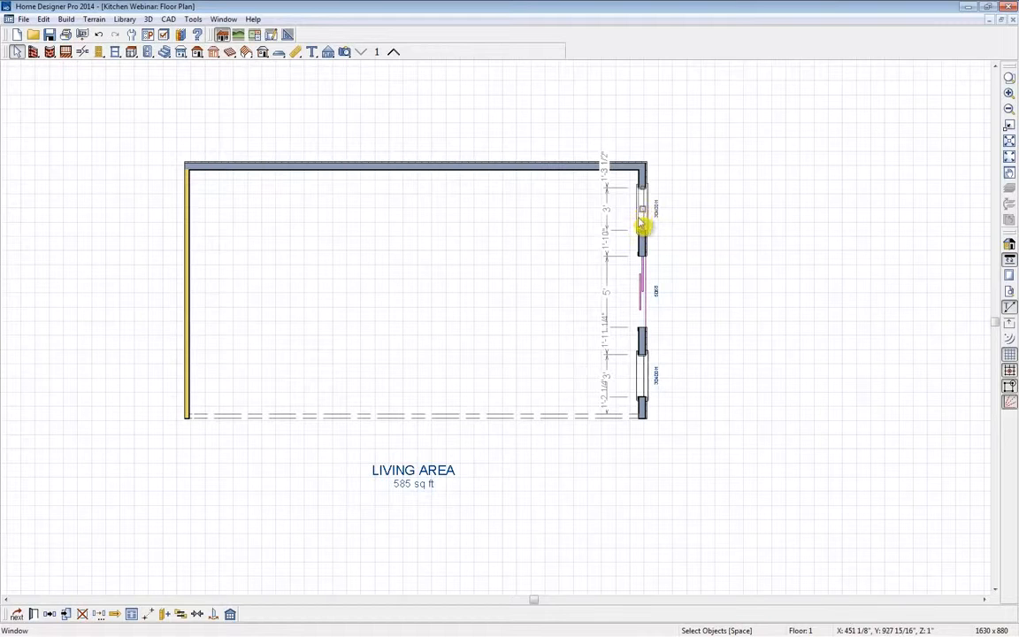
left_click(605, 251)
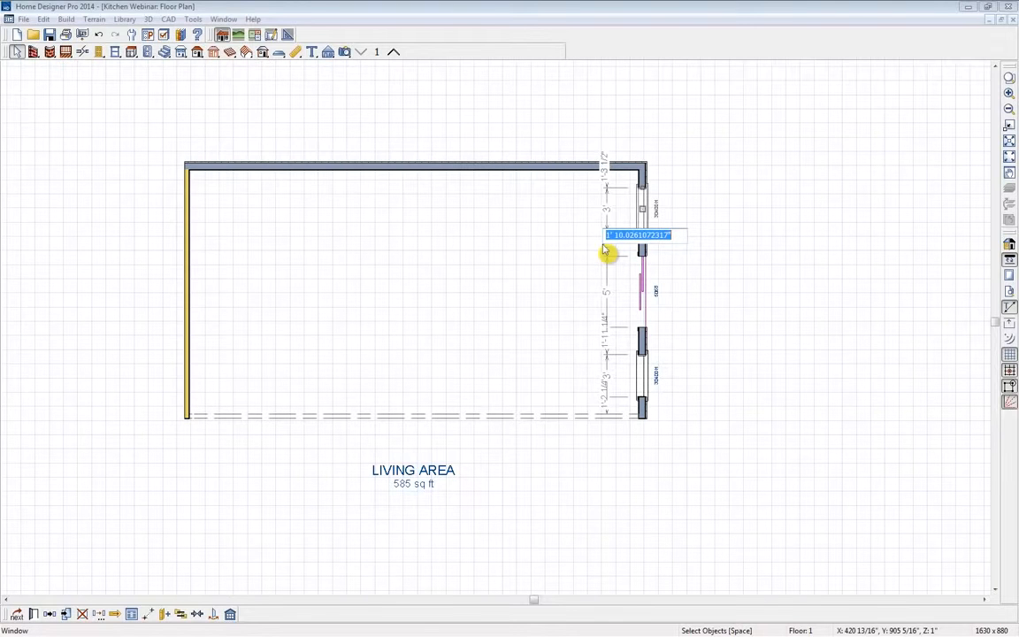
type("17")
key("Return")
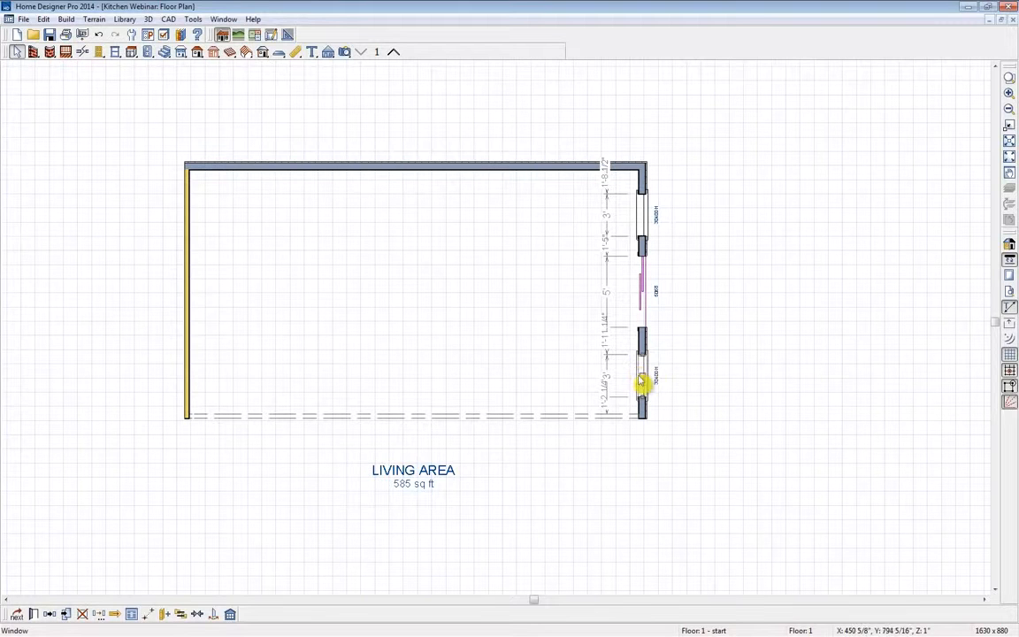
left_click(606, 347)
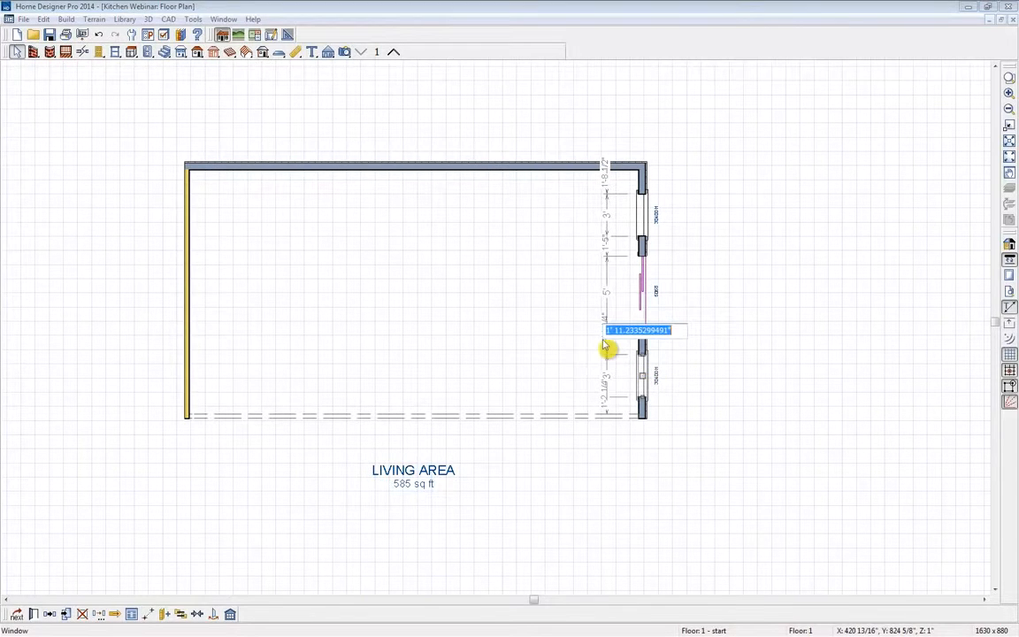
type("17")
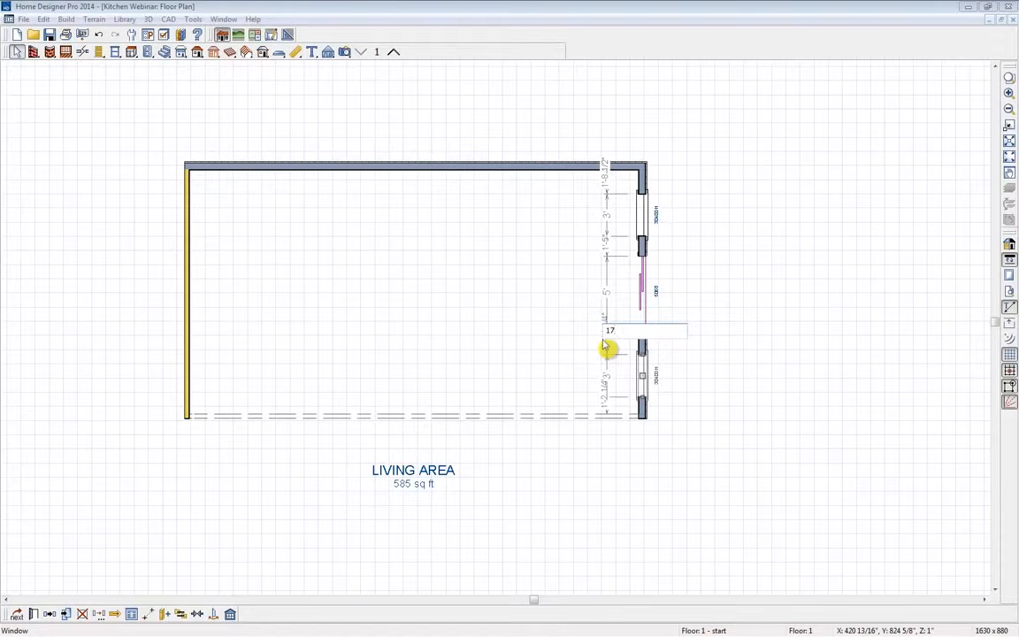
key("Return")
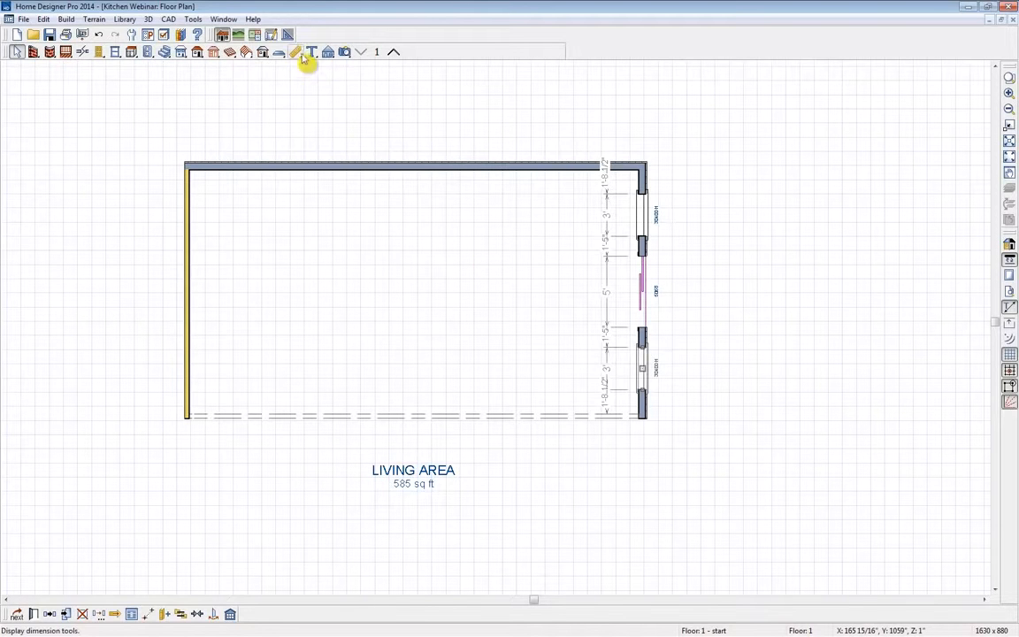
Step: Add an interior dimension across the room's length, from the interior wall to the sliding door wall
left_click(298, 54)
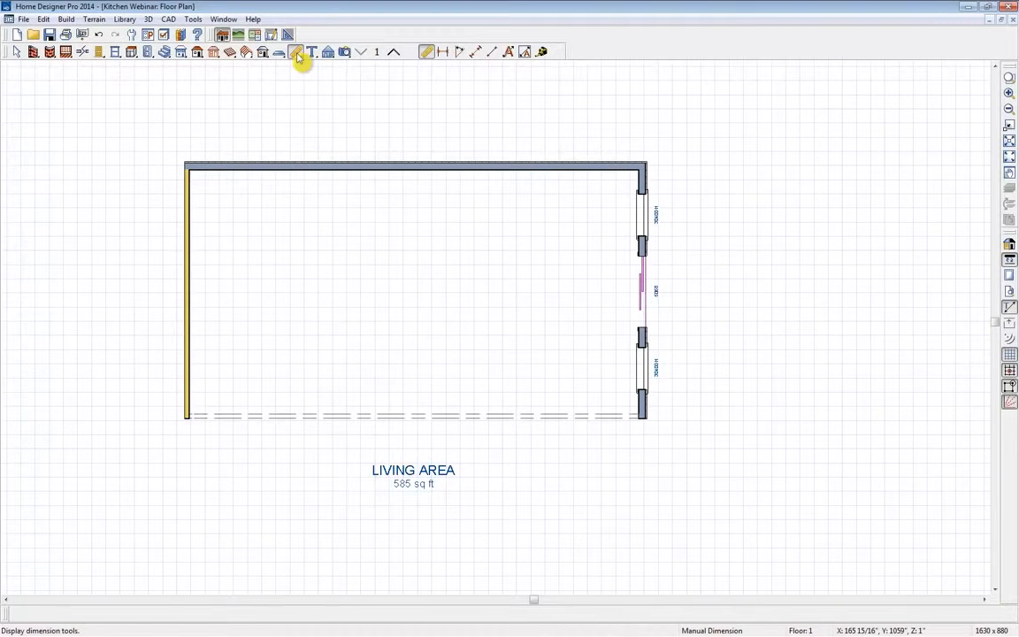
left_click(477, 56)
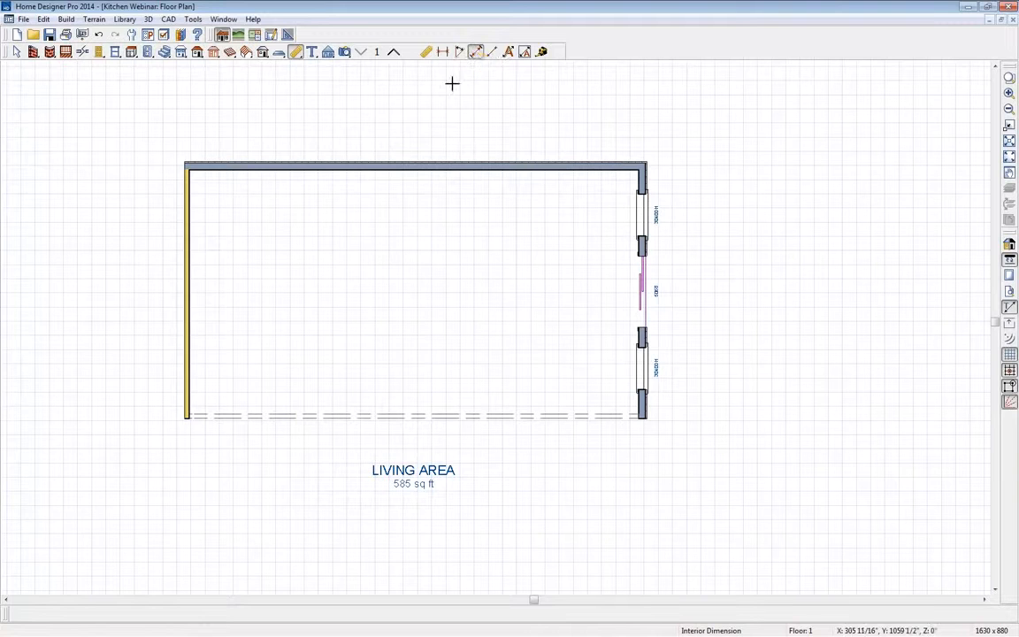
left_click_drag(130, 280, 721, 285)
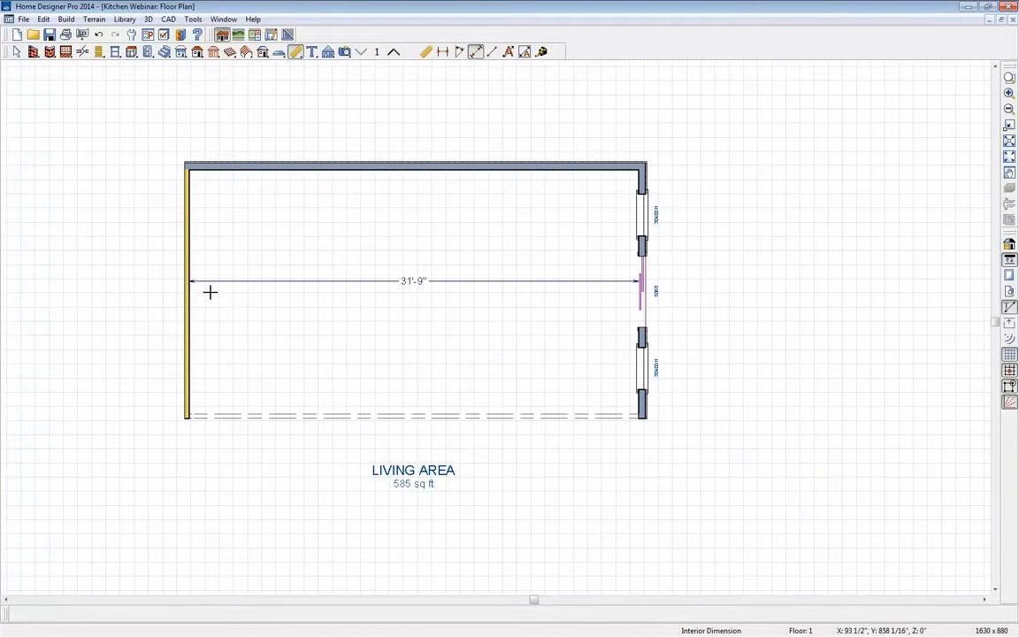
Step: Move the interior wall opposite the sliding door so the room's inside length is 30'-6"
left_click(185, 310)
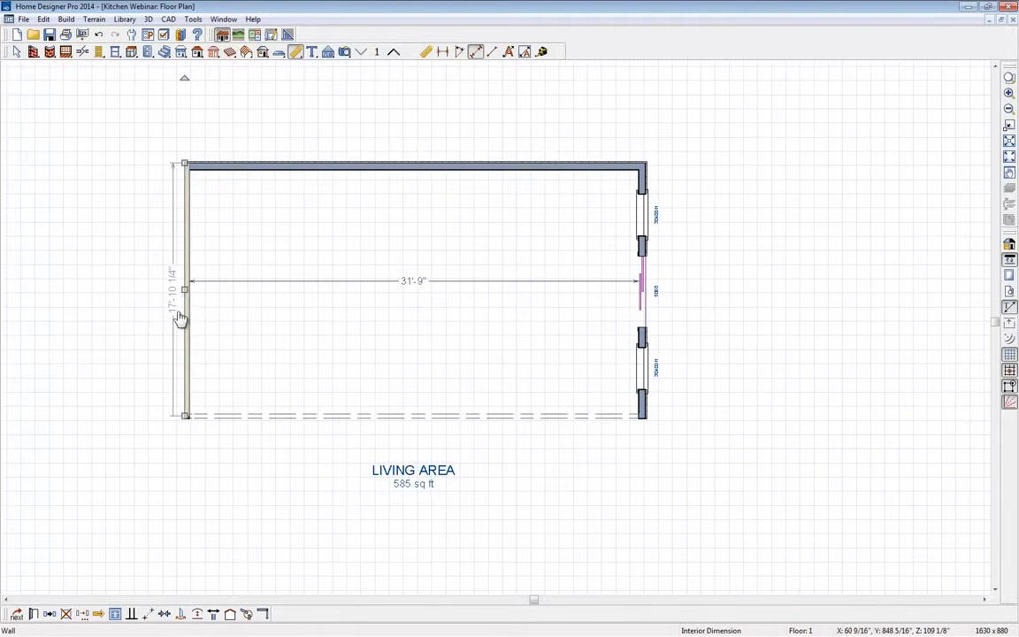
left_click(413, 289)
type("30'6")
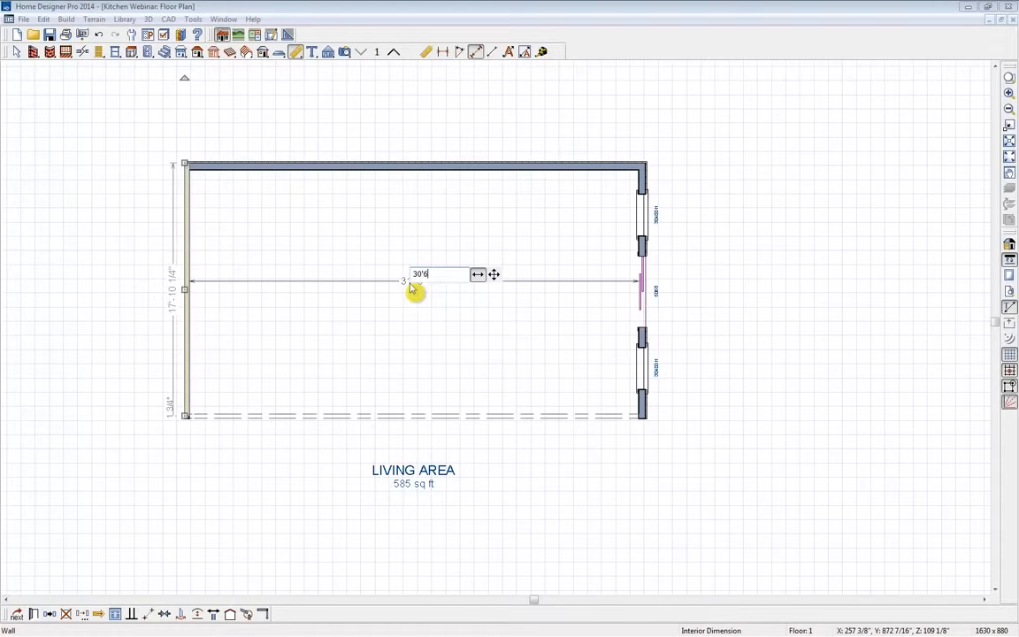
type("'-6")
key("Return")
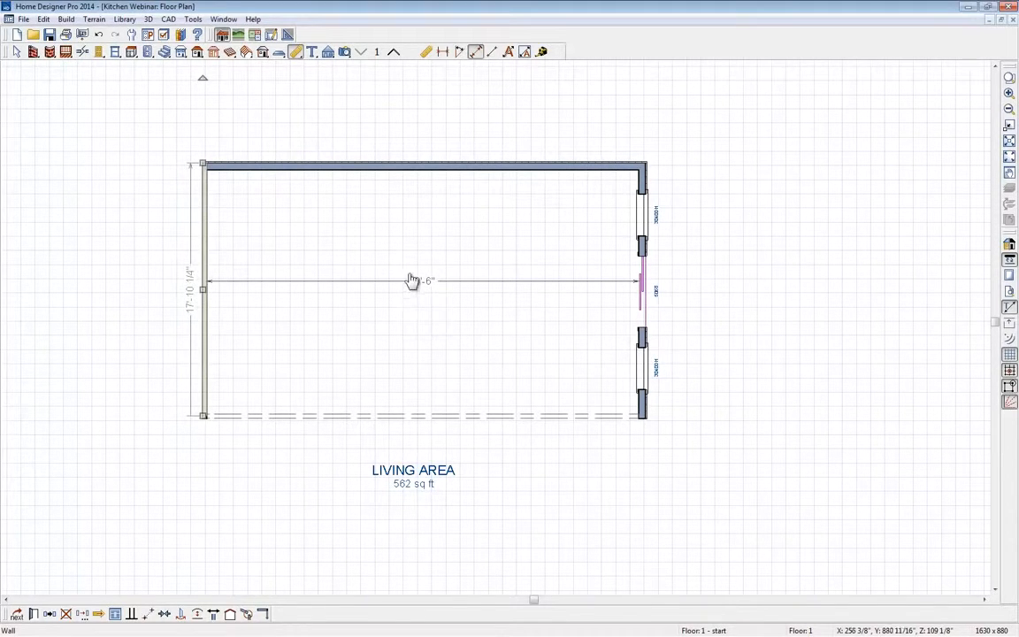
Step: Delete the interior dimension line that spans the room
left_click(404, 290)
left_click(402, 282)
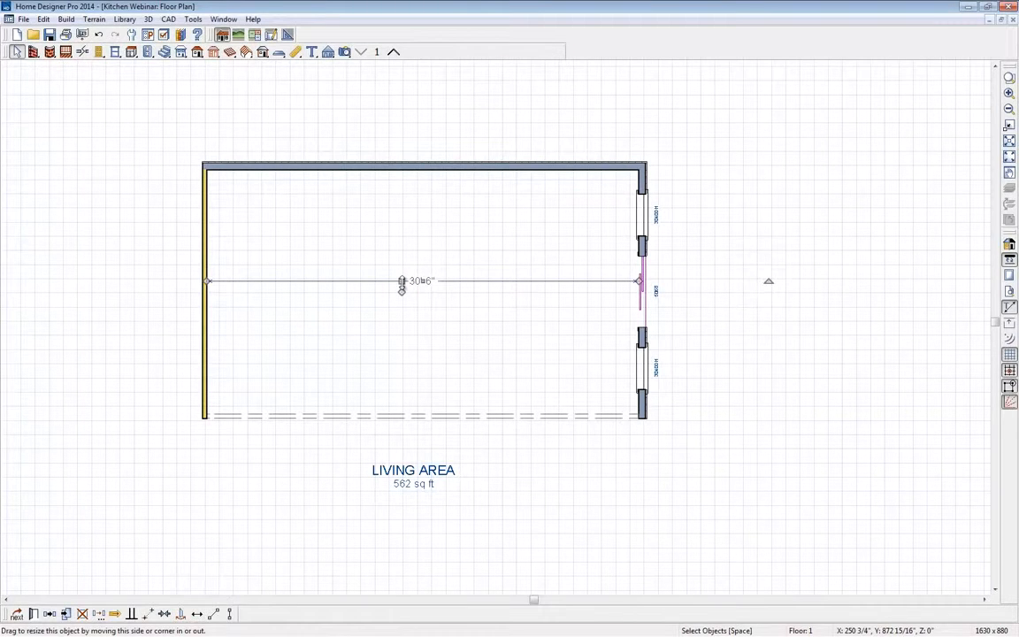
left_click(403, 288)
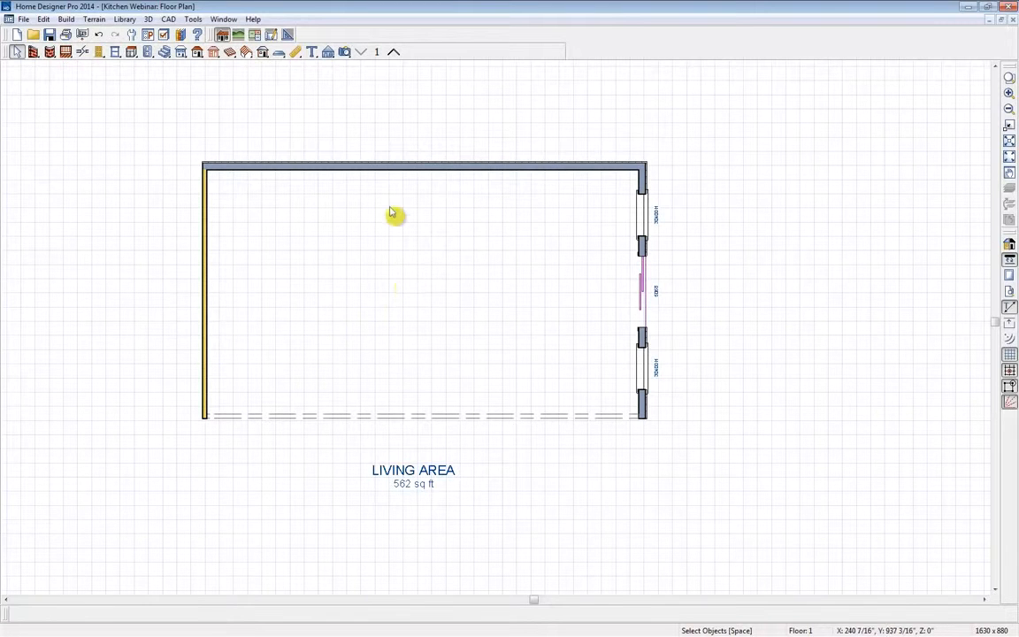
Step: Create a Full Camera view from inside the room, looking toward the corner between the interior wall and the long exterior wall
left_click(133, 52)
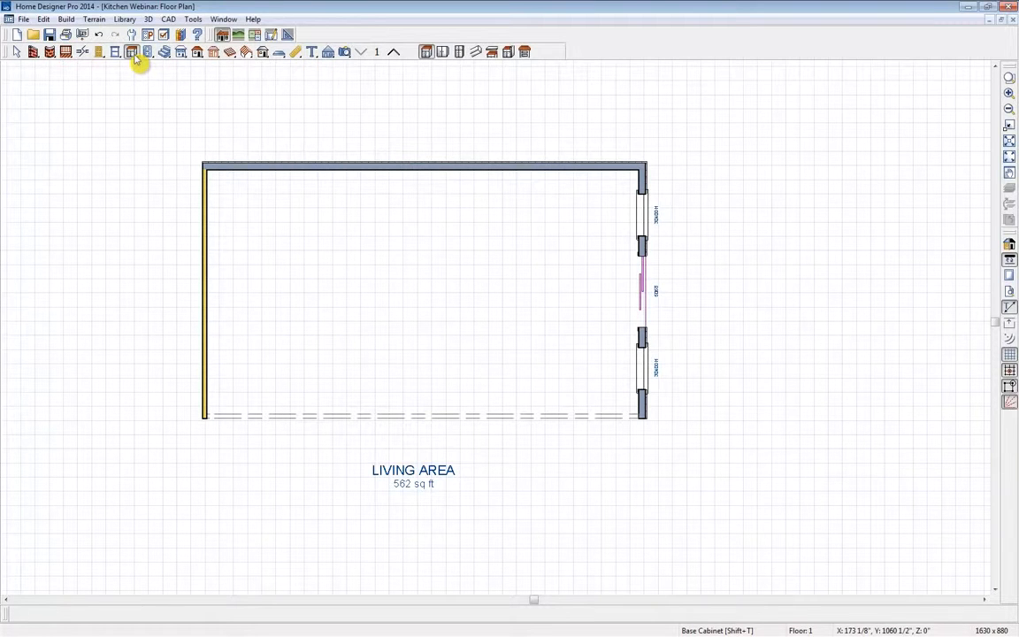
left_click(346, 53)
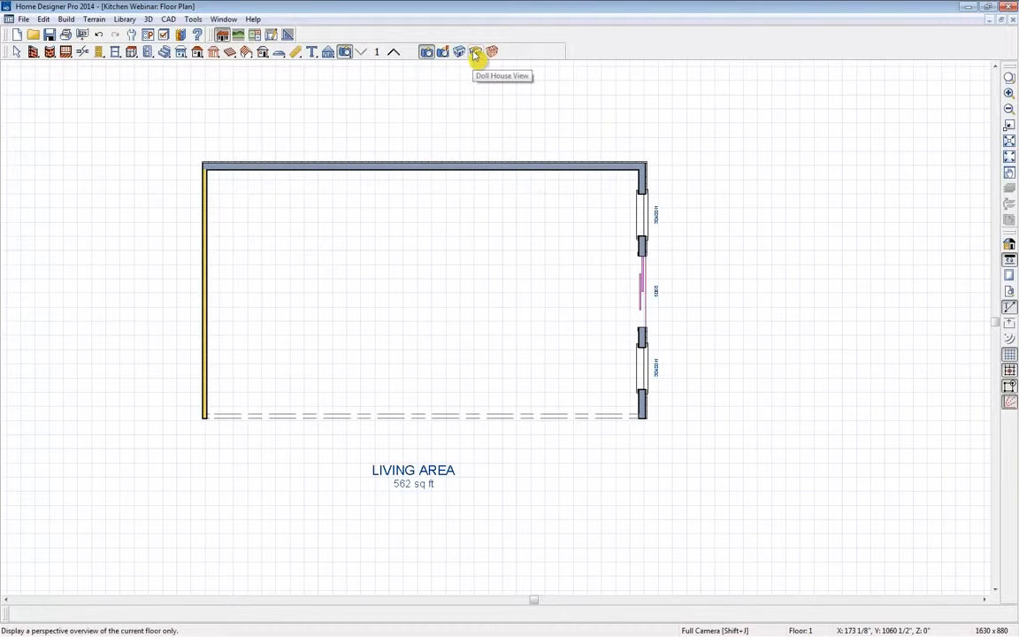
left_click(427, 53)
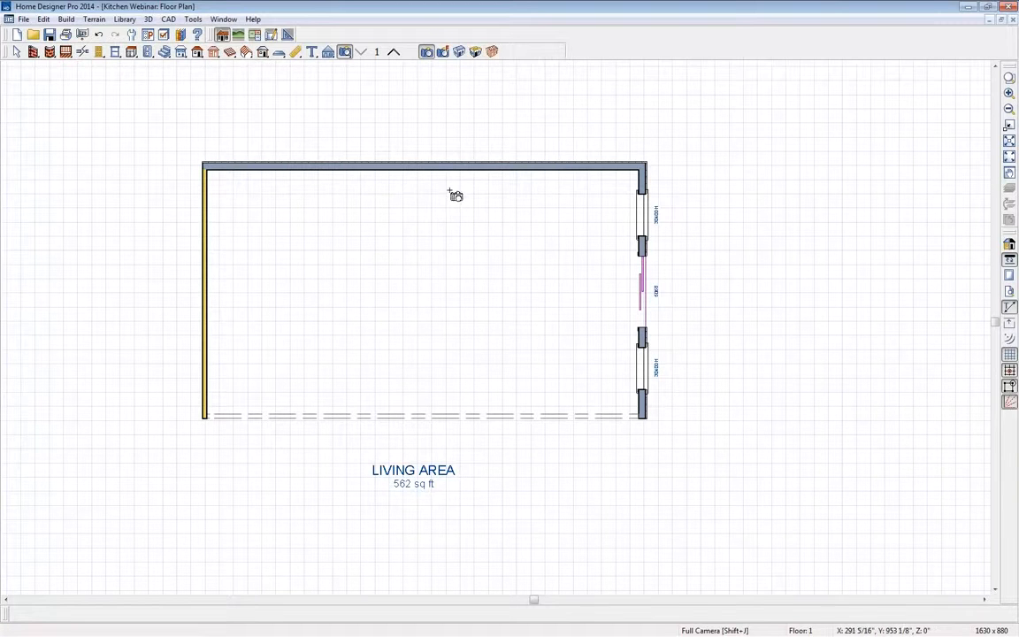
left_click(501, 350)
left_click_drag(501, 350, 426, 278)
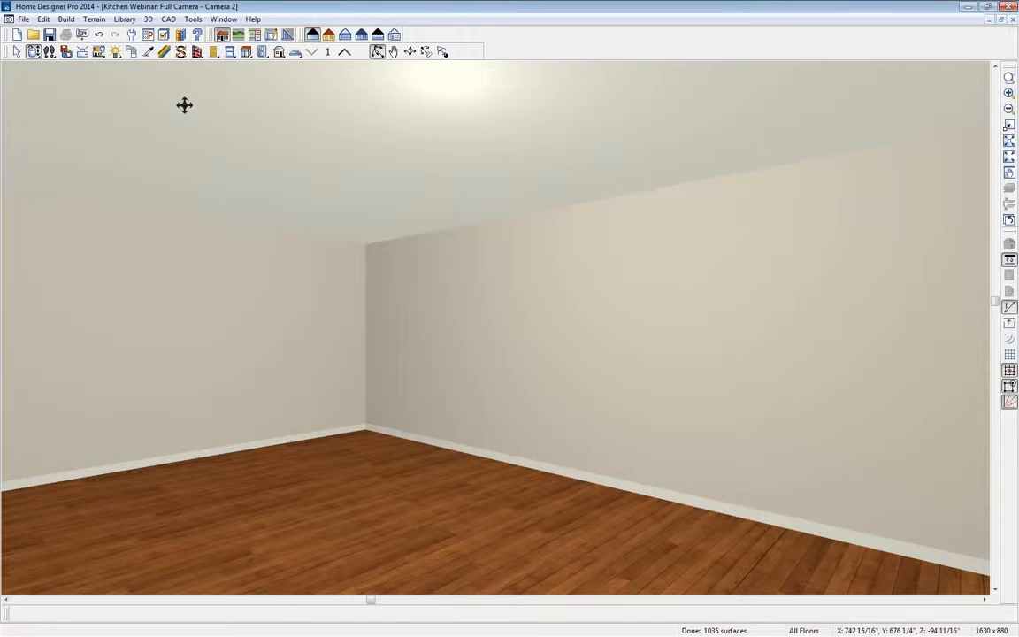
Step: Place a base cabinet against the long exterior wall, a short distance from the corner
left_click(247, 52)
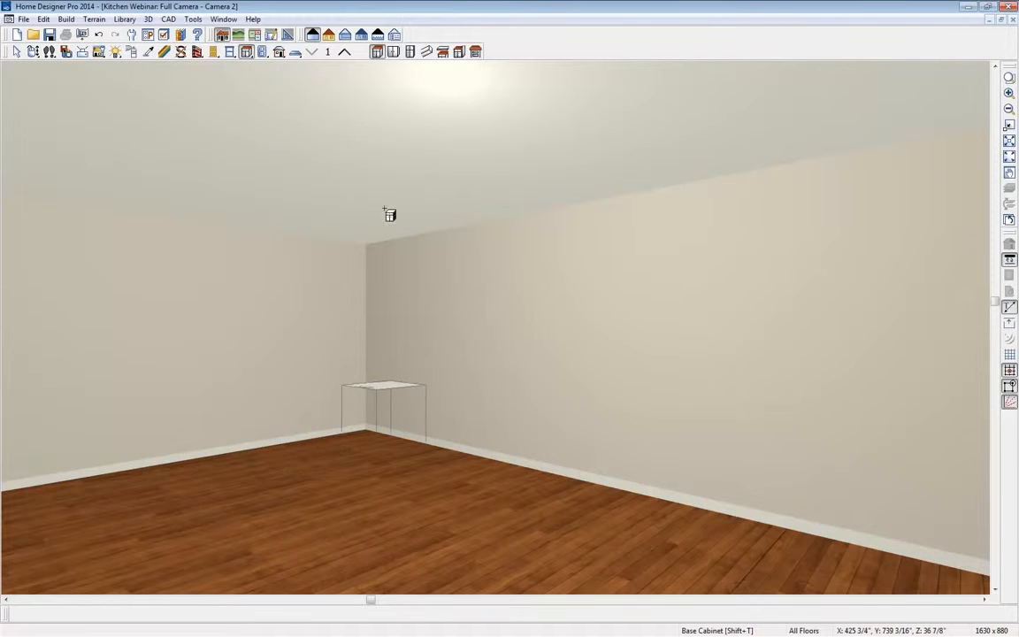
left_click(512, 413)
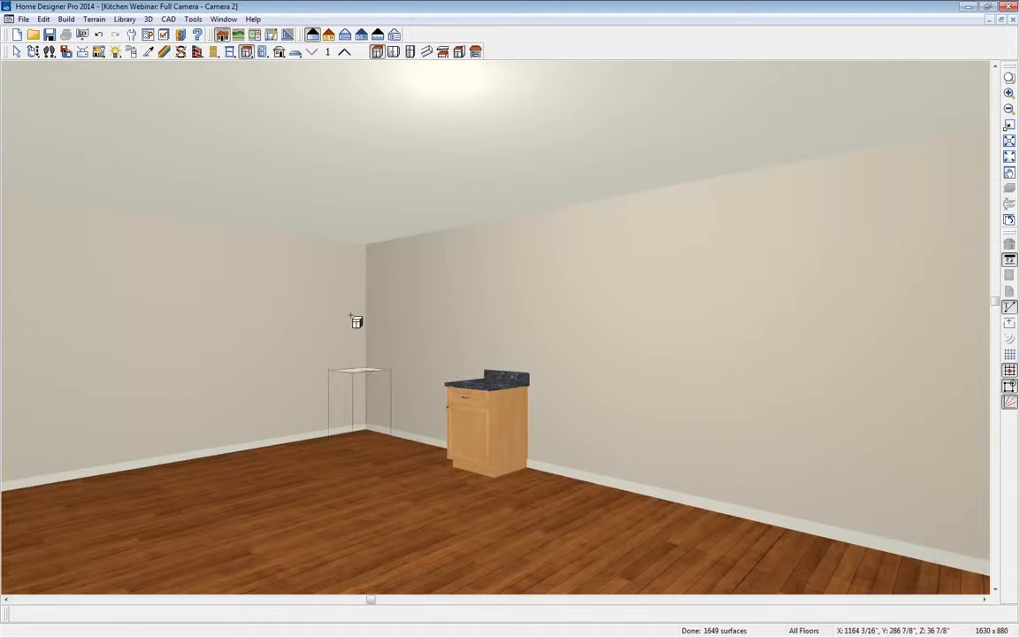
Step: Open the default settings for base cabinets and set the door style to Slab Doors
left_click(43, 20)
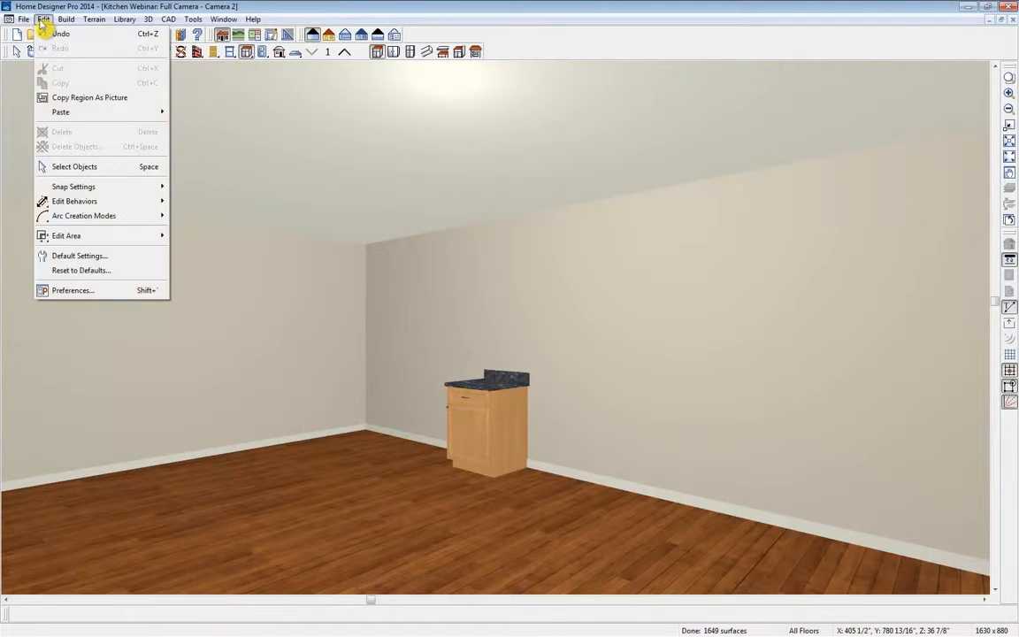
left_click(76, 256)
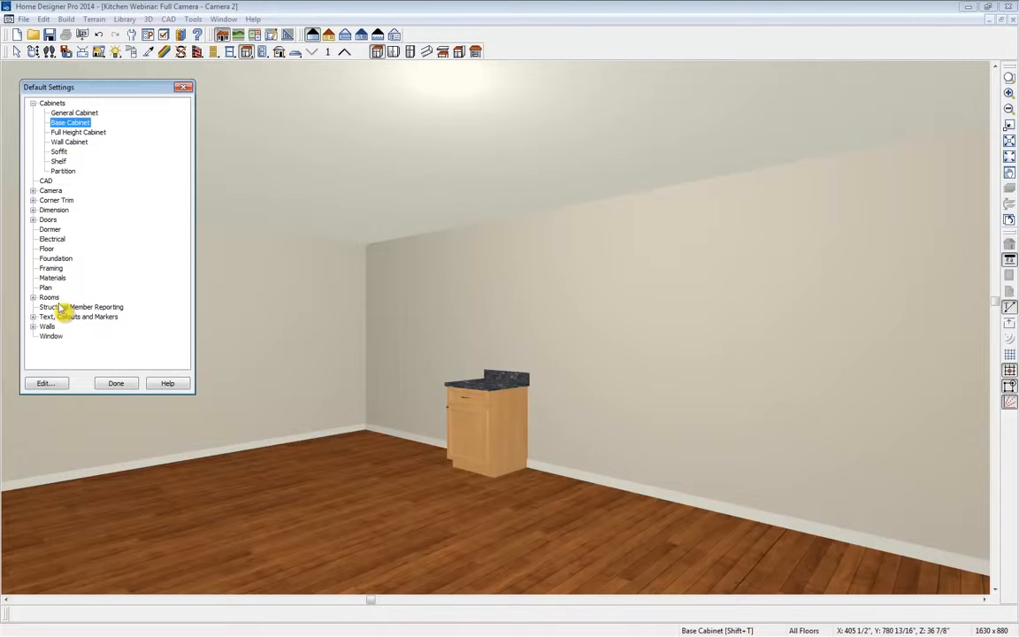
double_click(64, 125)
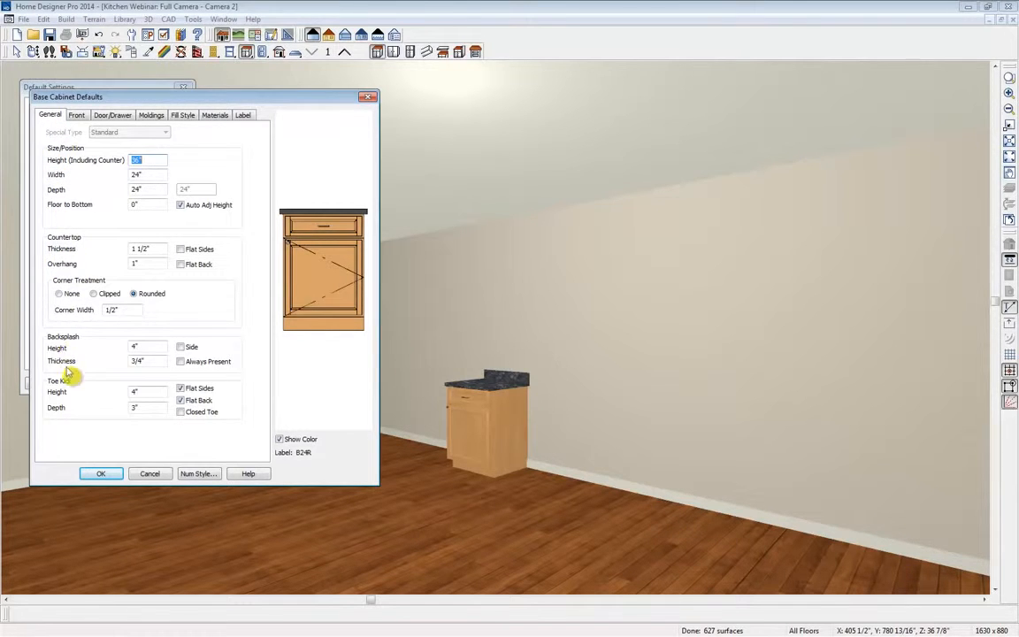
left_click(78, 117)
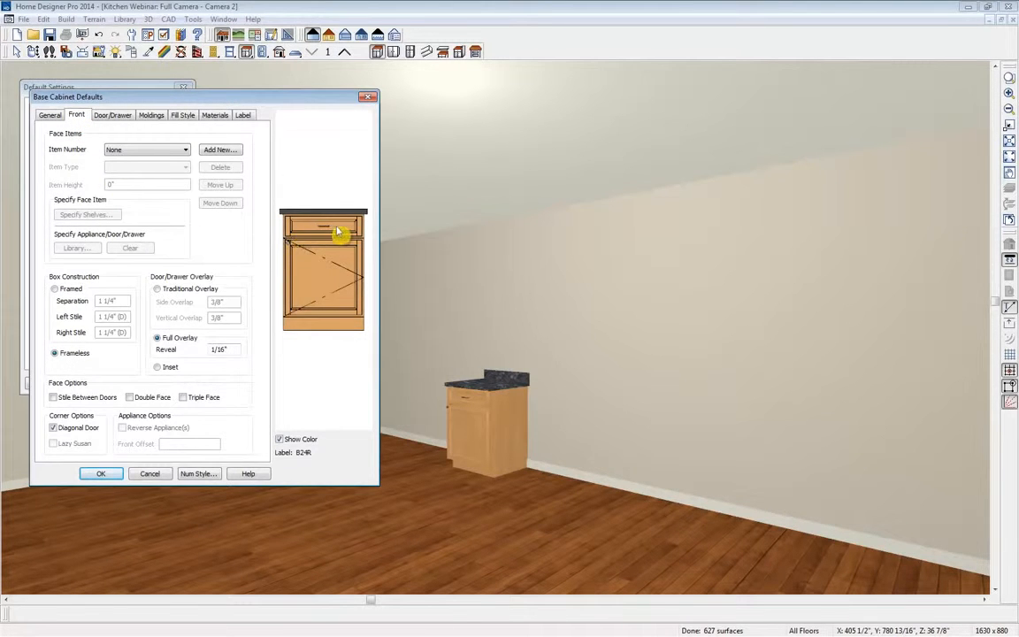
left_click(345, 276)
left_click(343, 278)
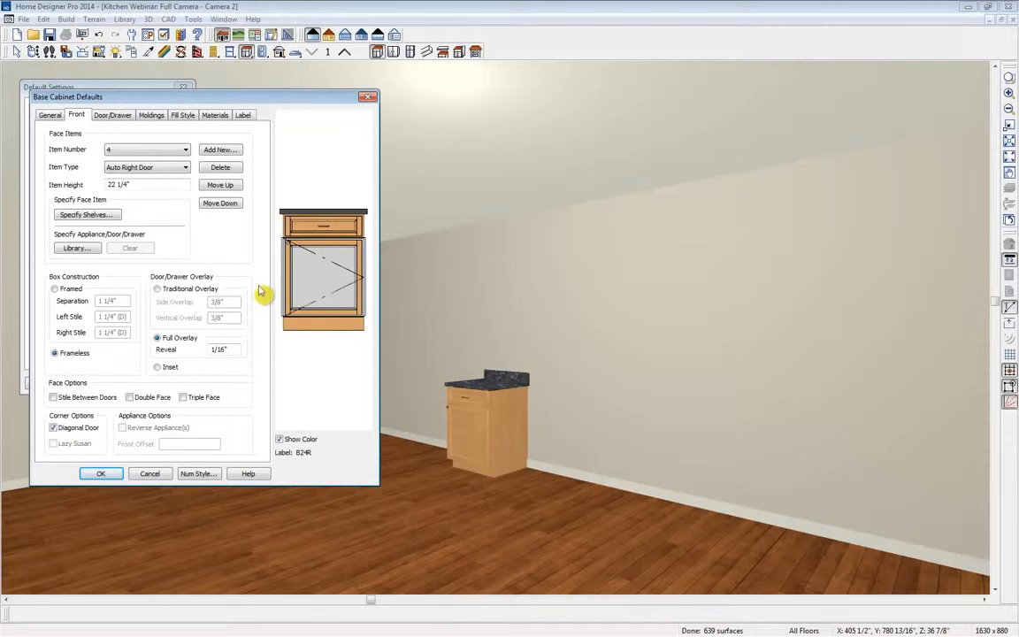
left_click(97, 117)
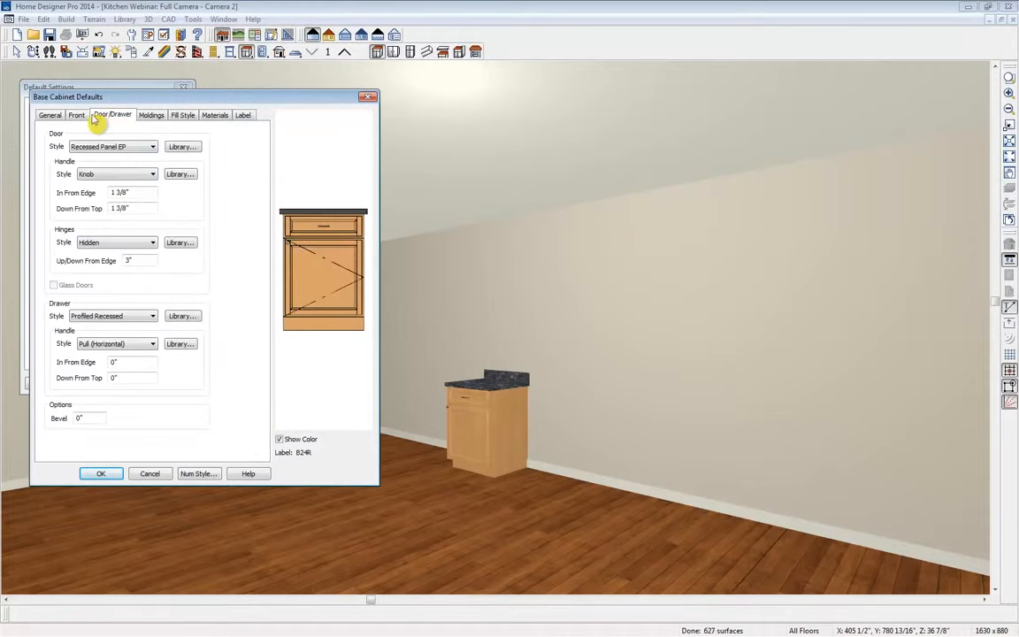
left_click(151, 147)
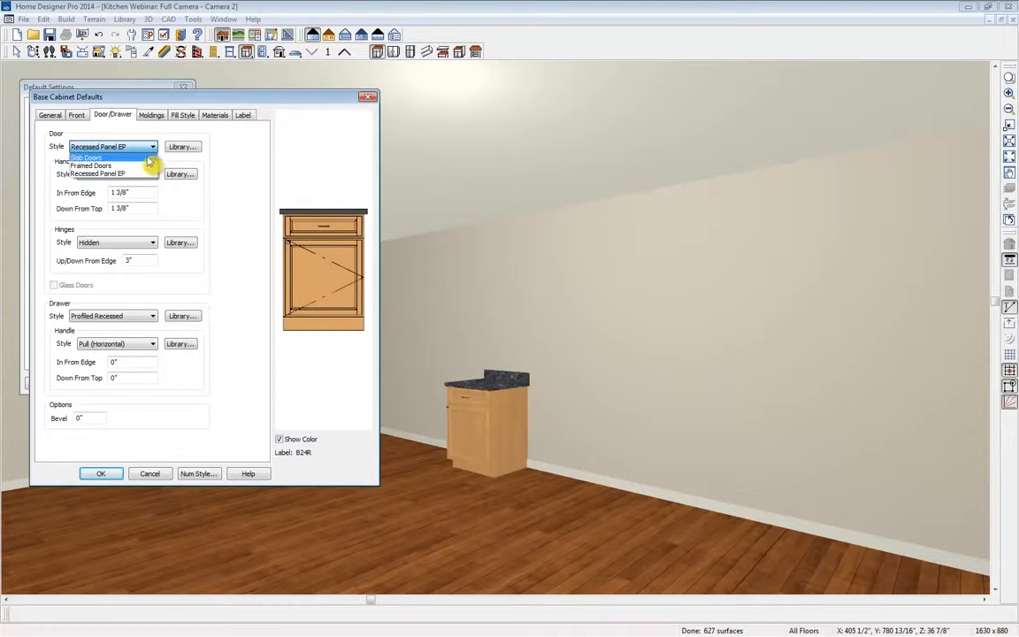
left_click(85, 158)
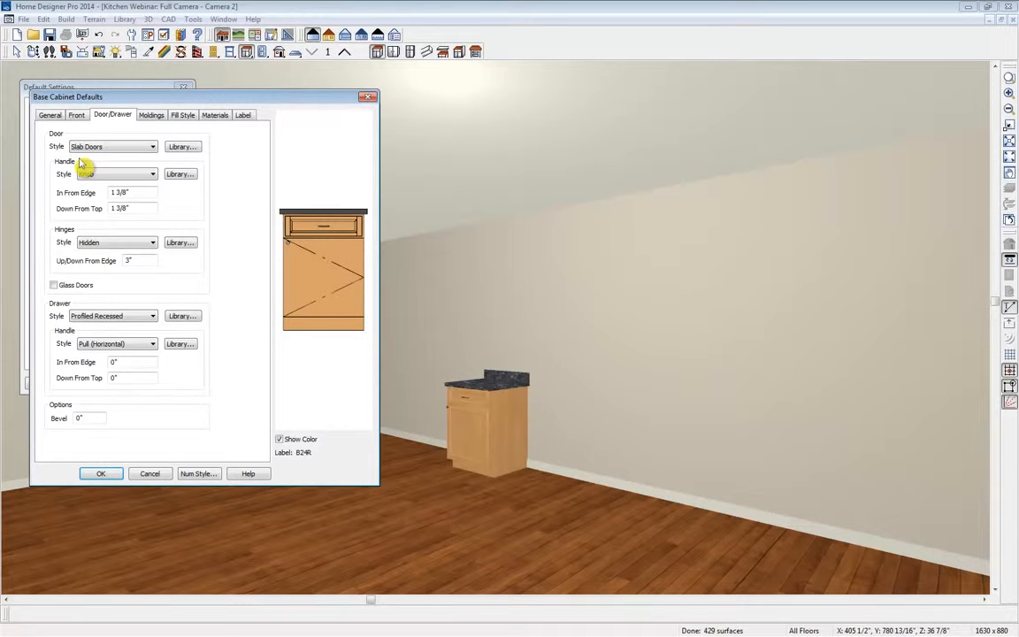
Step: Set the default door handle to Bar Pull Short v from the core catalog's cabinet hardware pulls
left_click(188, 177)
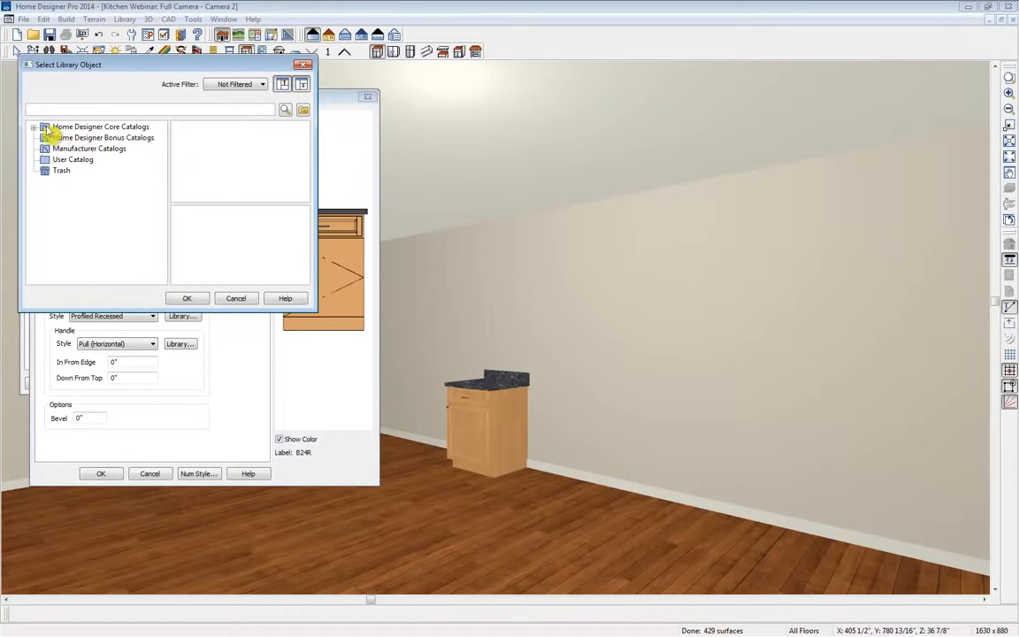
left_click(34, 127)
left_click(45, 138)
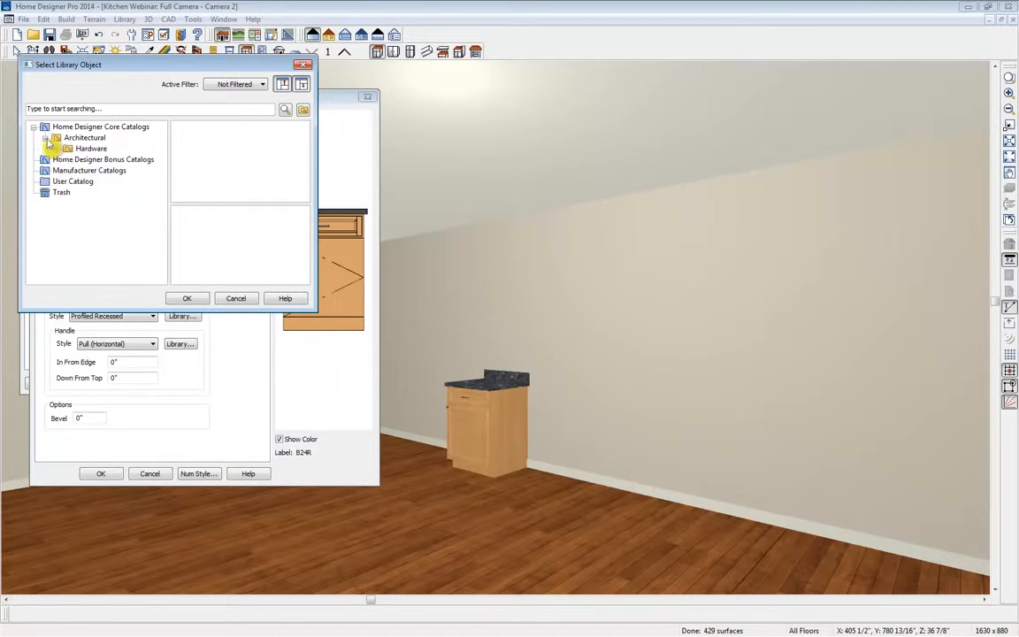
left_click(57, 148)
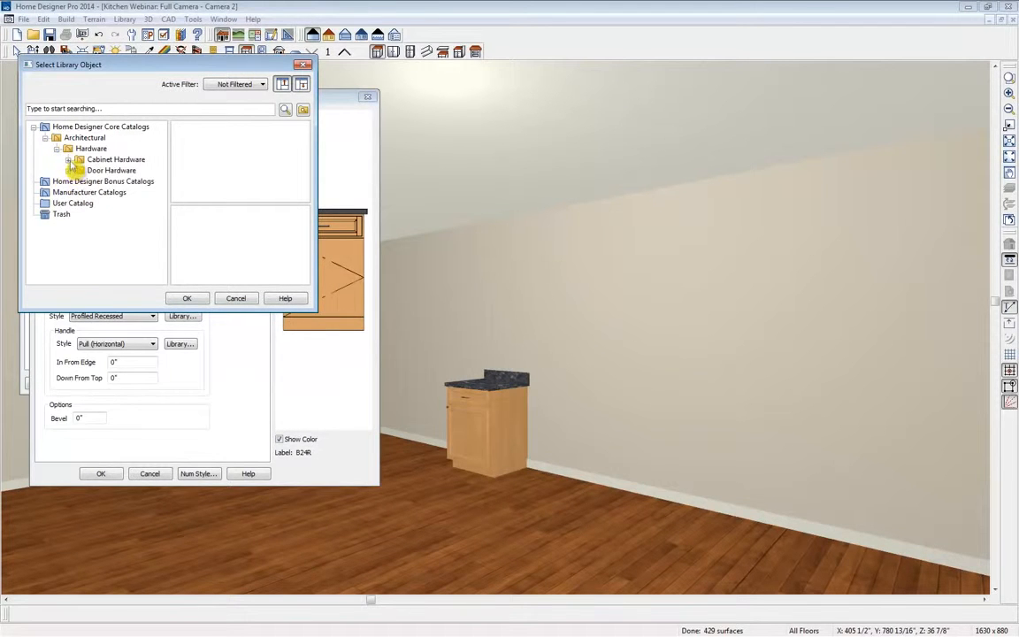
left_click(68, 159)
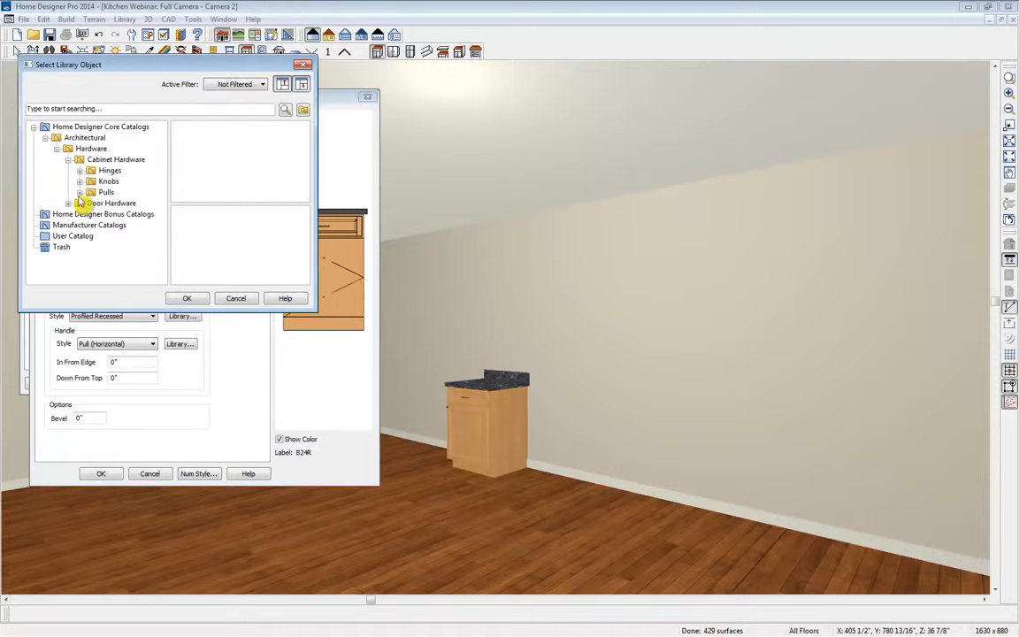
left_click(80, 192)
left_click(123, 150)
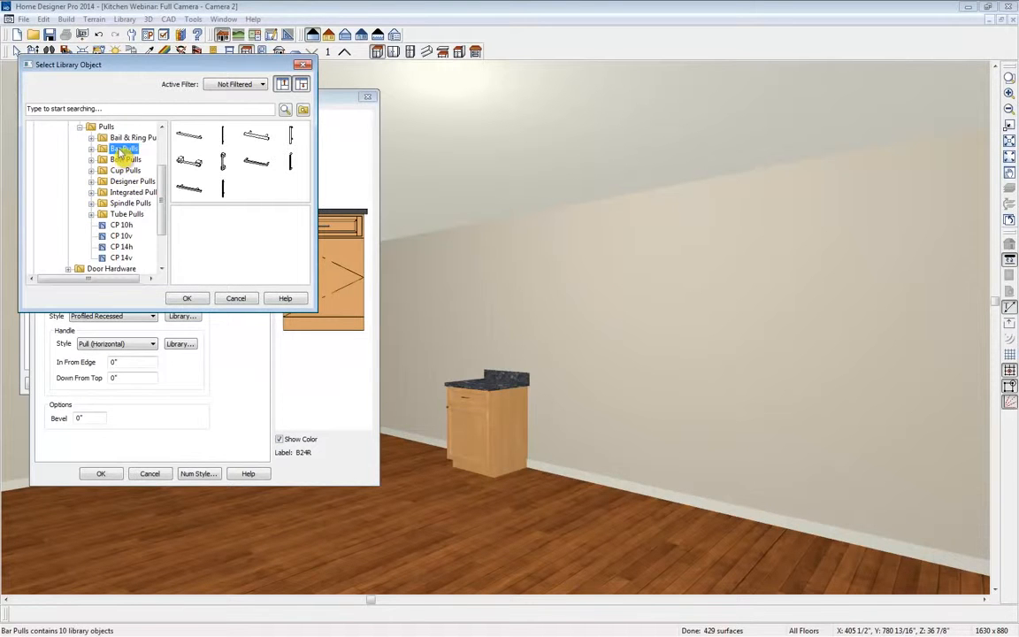
left_click(290, 135)
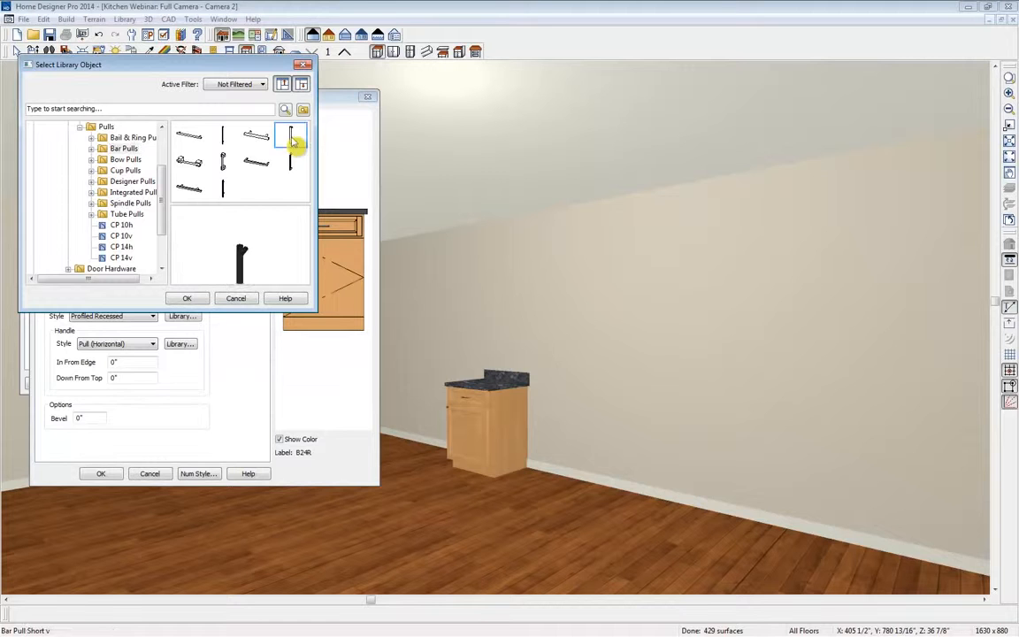
left_click(189, 298)
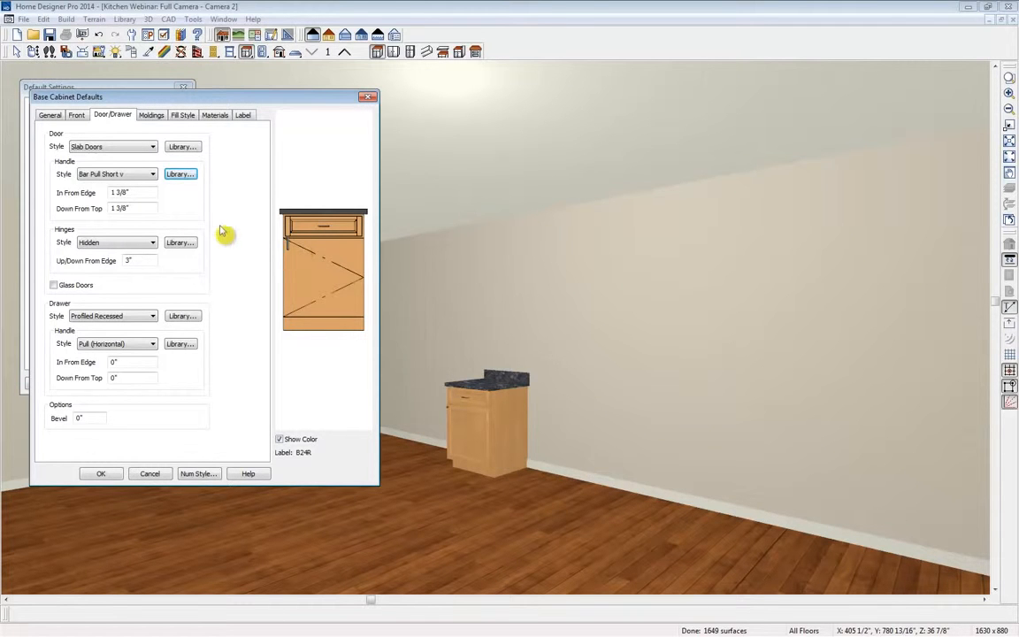
Step: Set the door handle's distance down from the top to 3 inches
left_click_drag(135, 208, 104, 209)
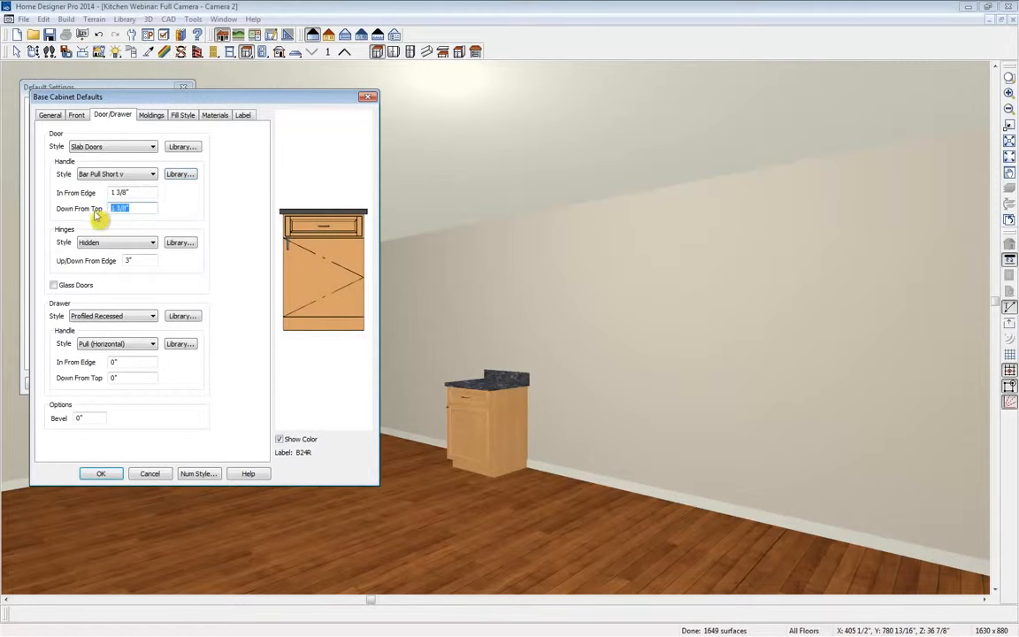
type("3")
left_click(140, 192)
Step: Set the drawer style to Slab Drawers with the Bar Pull Short h handle from the library, and apply the base cabinet defaults
left_click(129, 318)
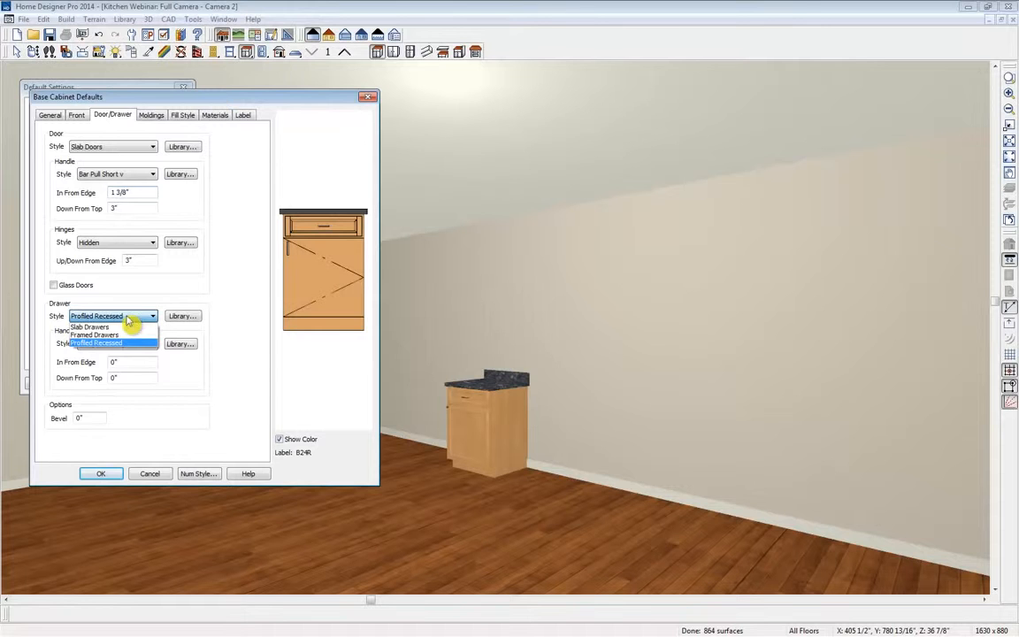
left_click(119, 327)
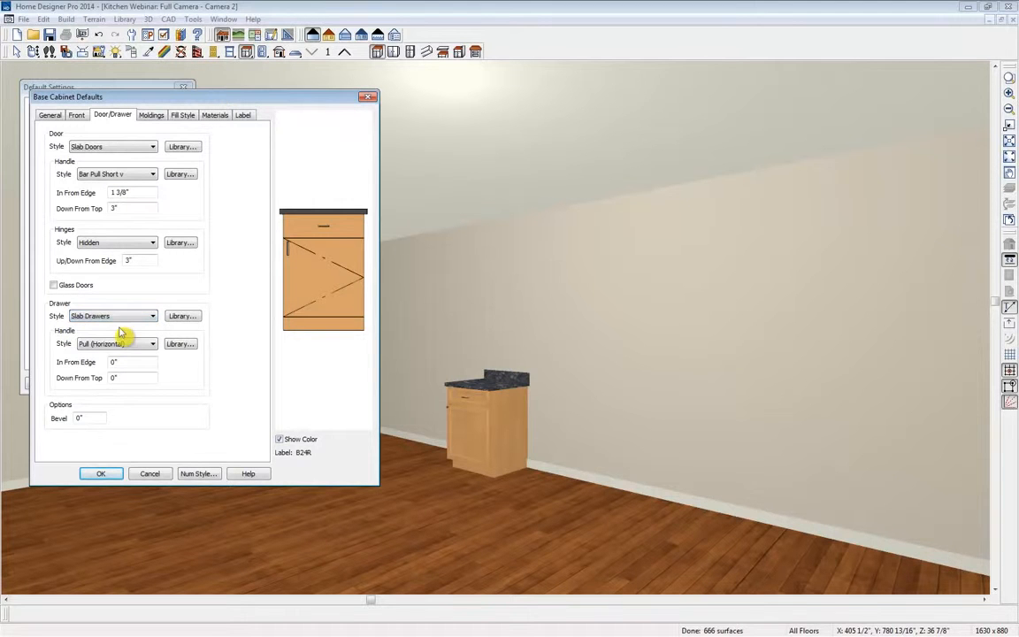
left_click(195, 345)
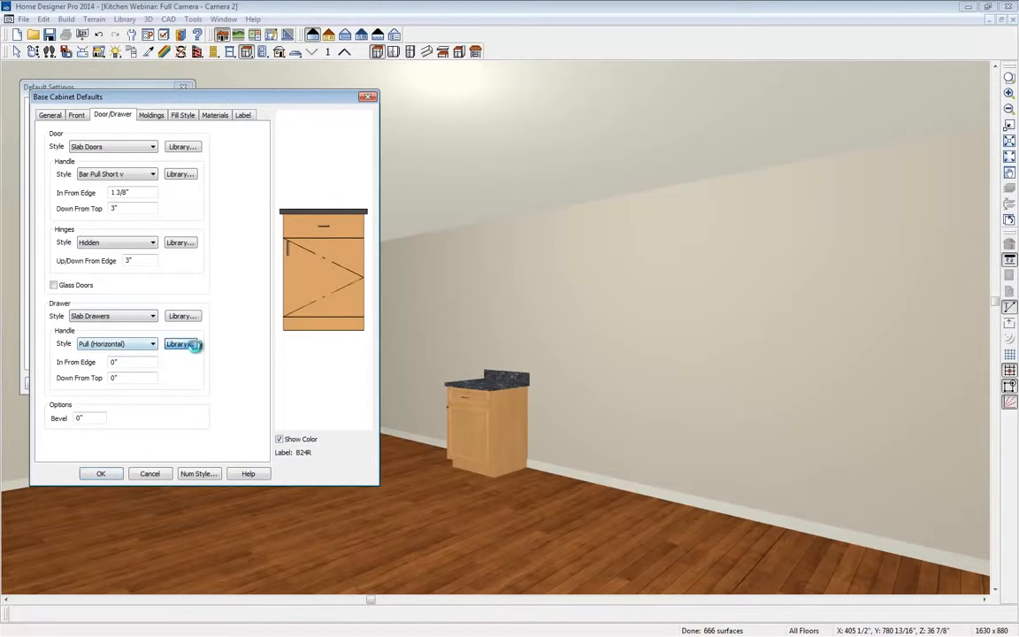
left_click(33, 127)
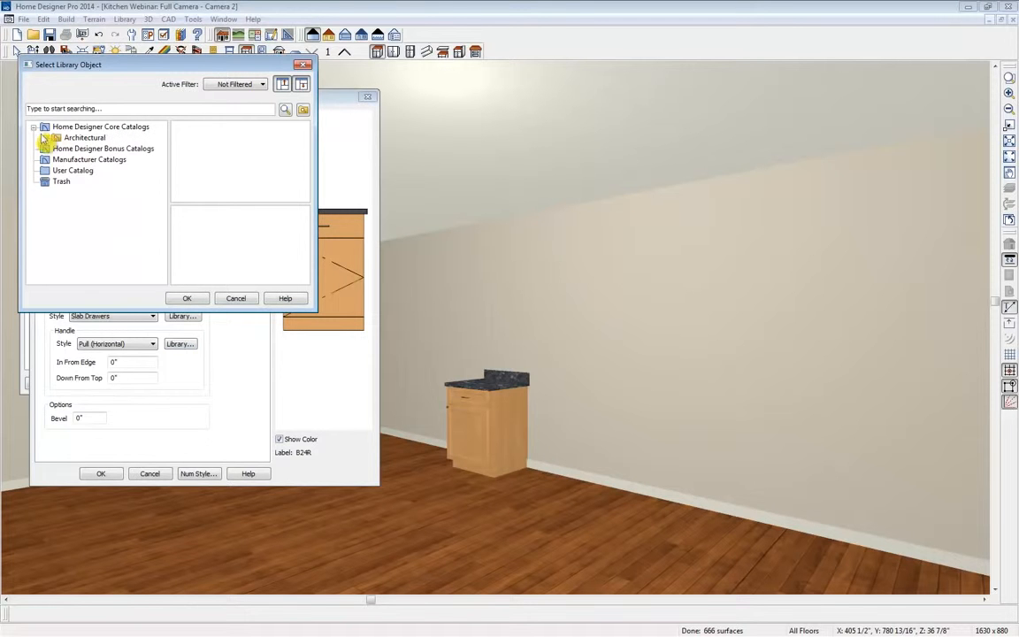
left_click(45, 138)
left_click(57, 149)
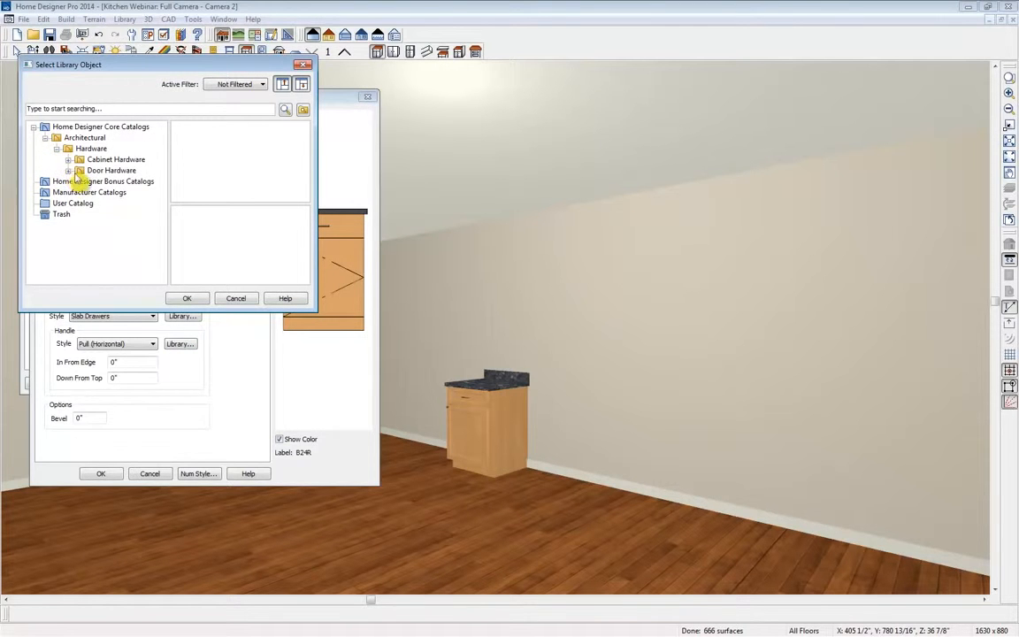
left_click(68, 159)
left_click(79, 192)
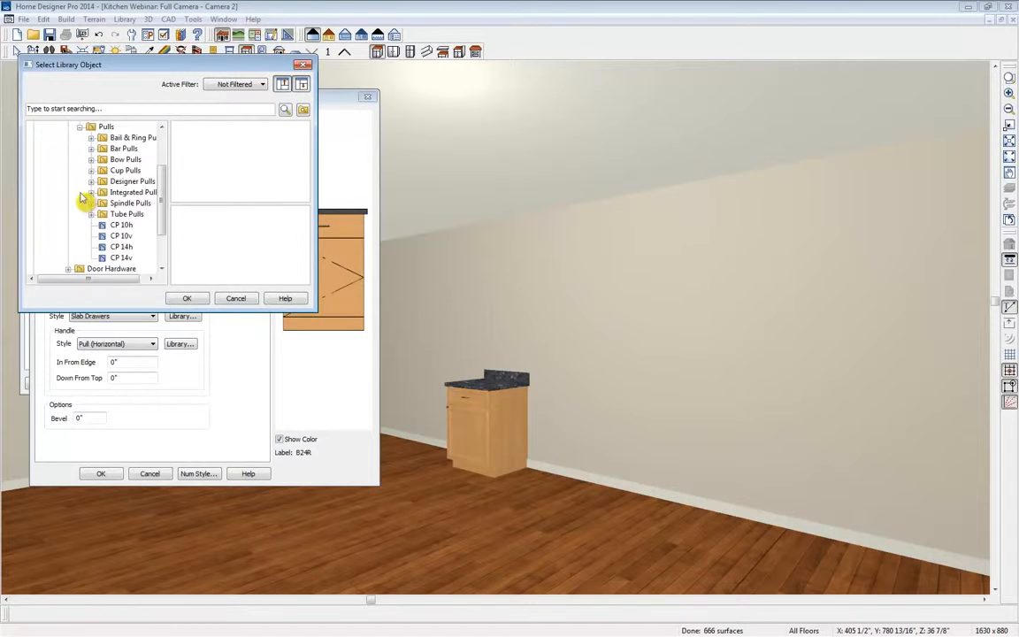
left_click(122, 148)
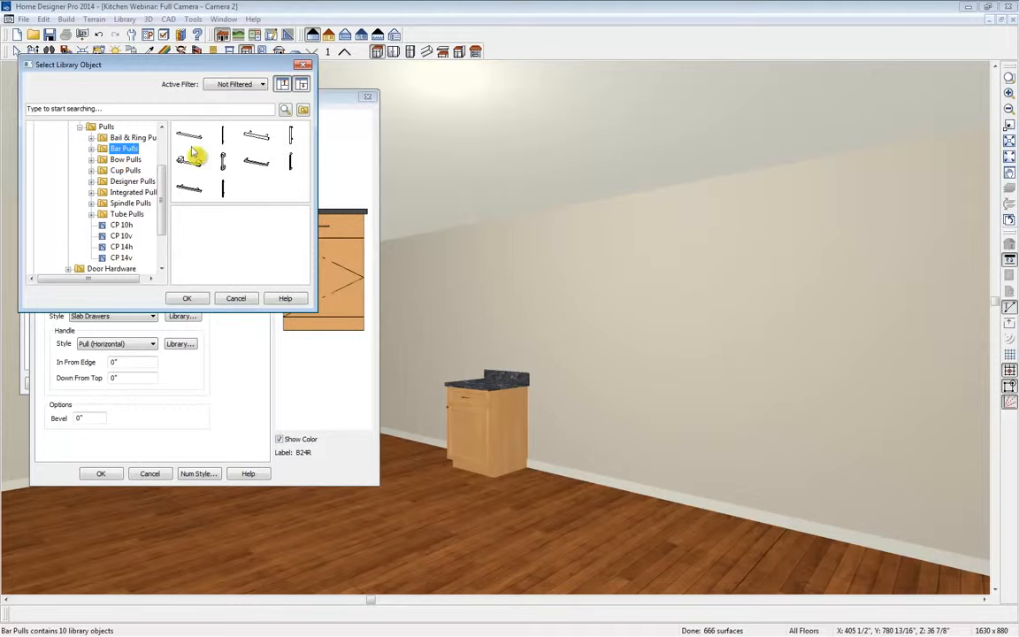
left_click(257, 135)
left_click(188, 299)
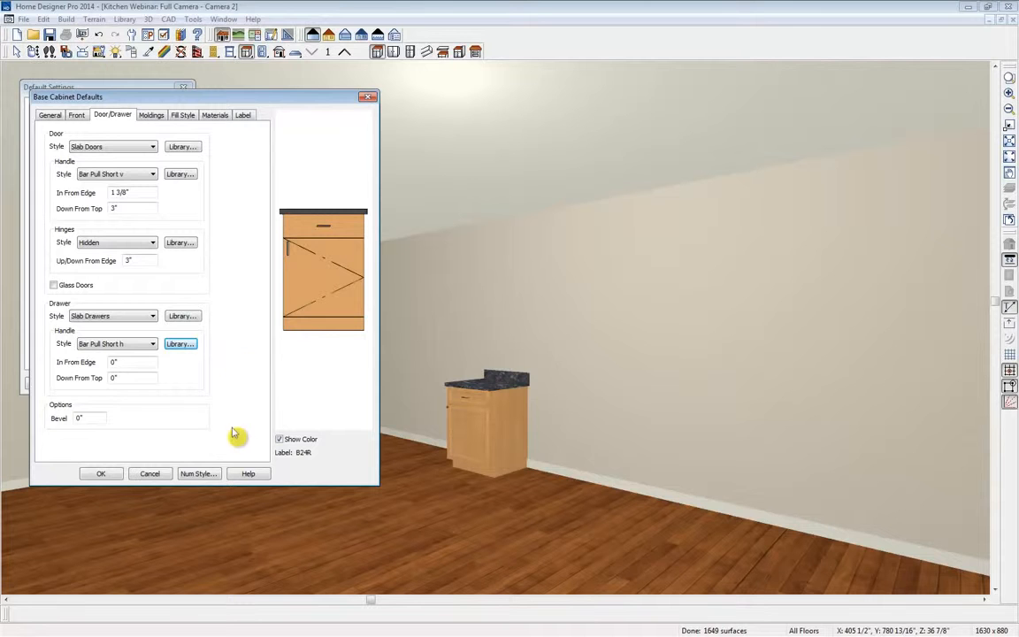
left_click(102, 474)
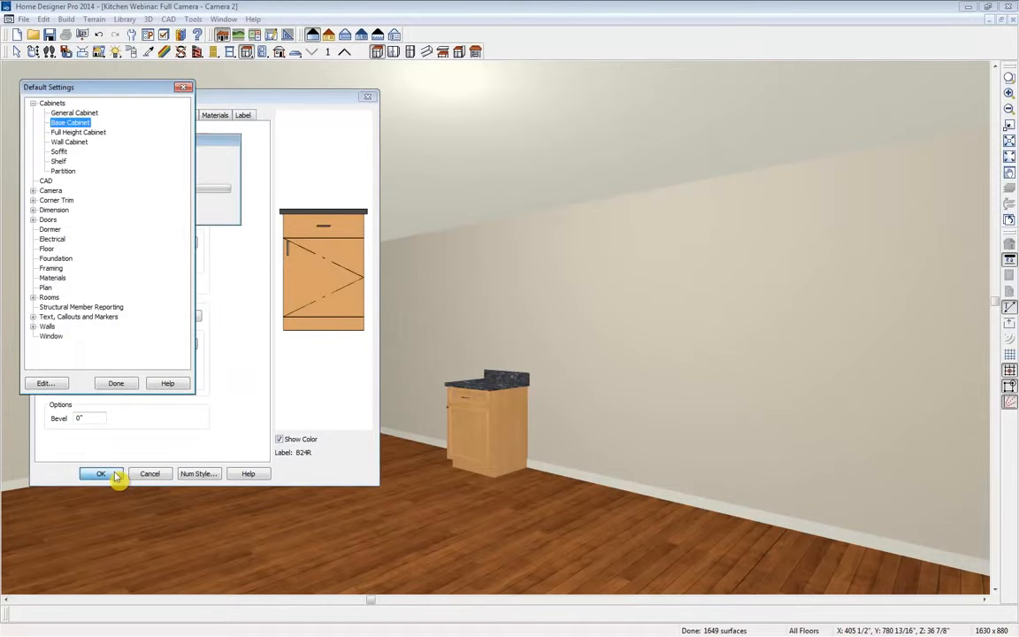
left_click(123, 383)
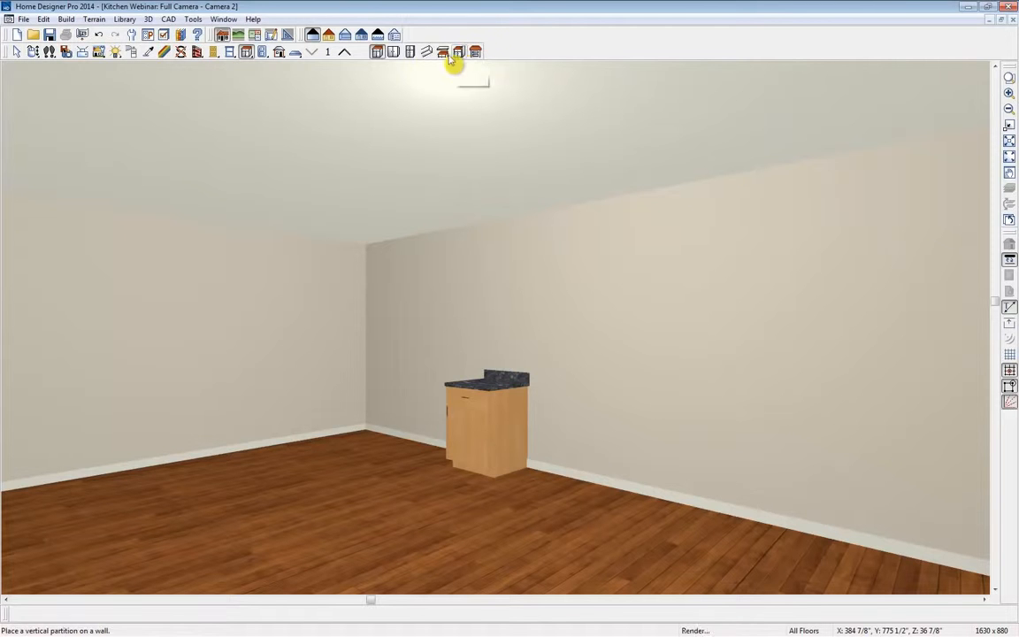
Step: Place a full height cabinet in the corner of the room beside the base cabinet and select it
left_click(378, 53)
left_click(410, 52)
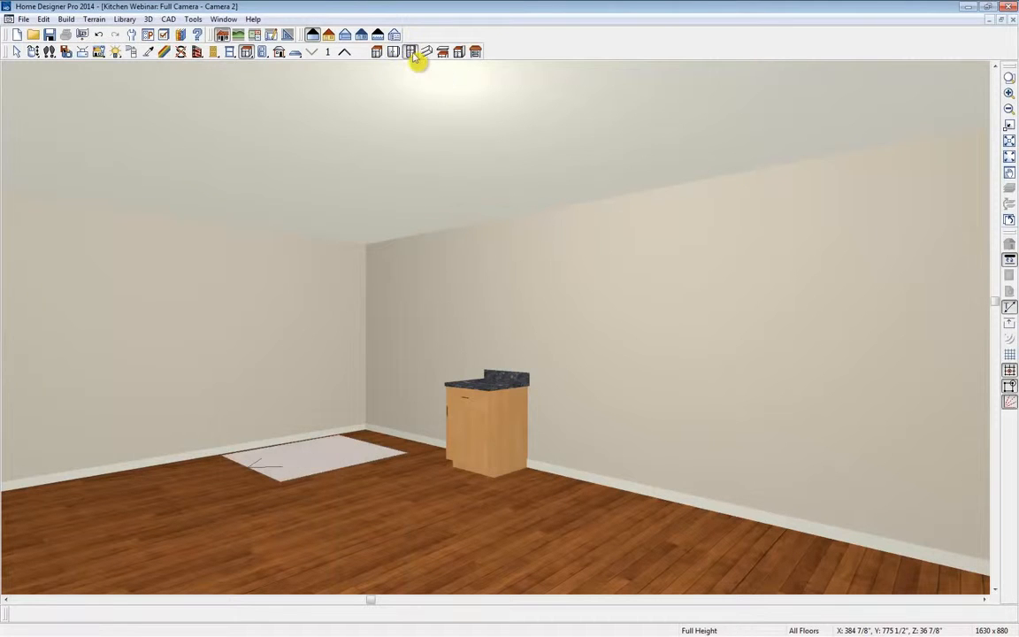
left_click(384, 349)
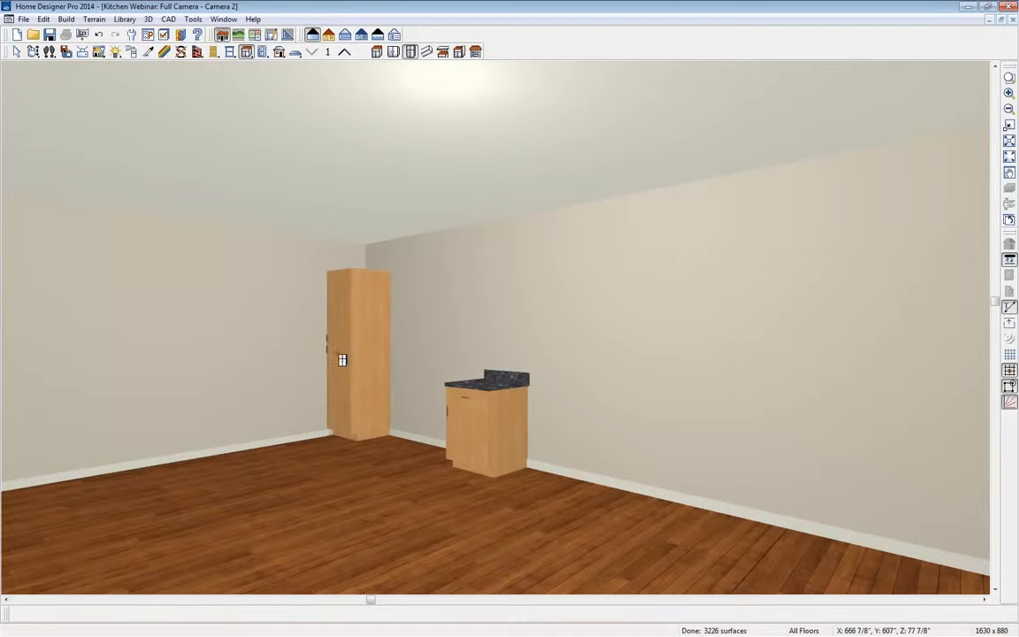
left_click(342, 360)
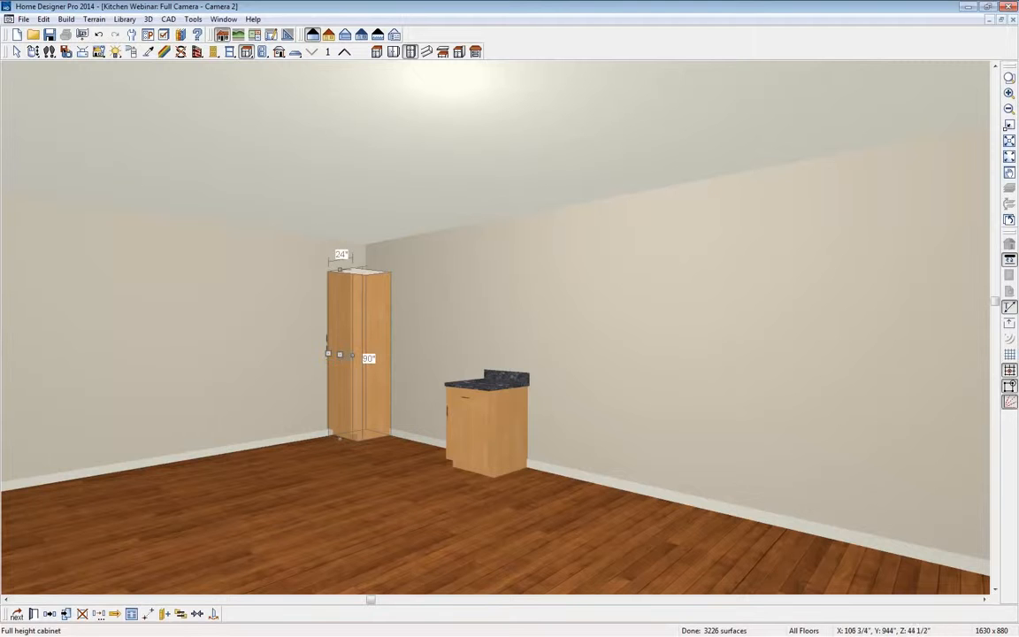
Step: Widen the full height cabinet to 33 inches and place a 30-inch-wide base cabinet directly against its side
mouse_move(354, 356)
left_mouse_down()
mouse_move(377, 357)
mouse_move(363, 356)
left_mouse_up()
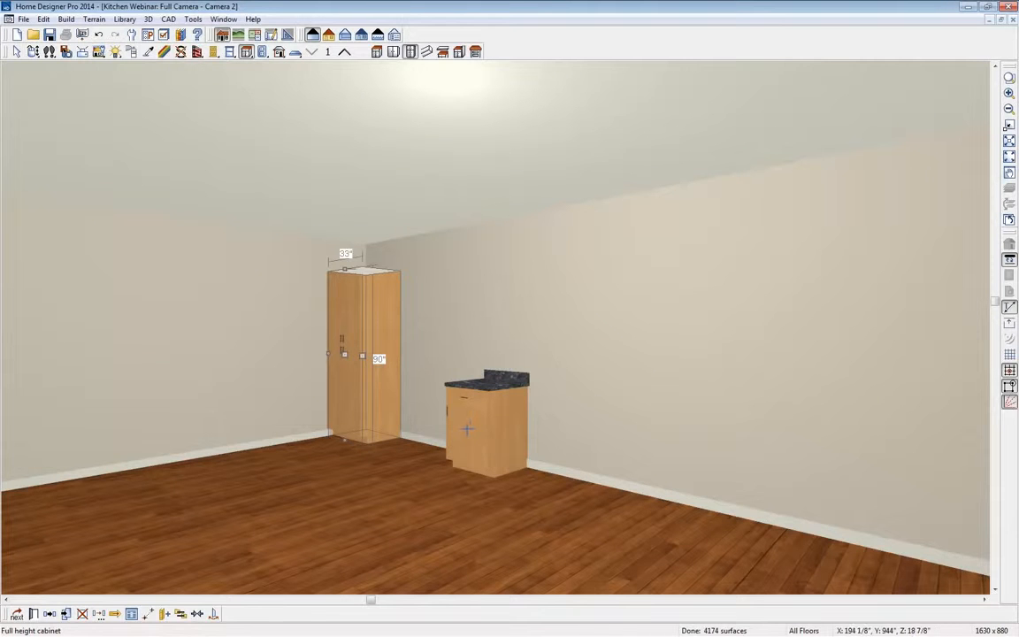
left_click(377, 53)
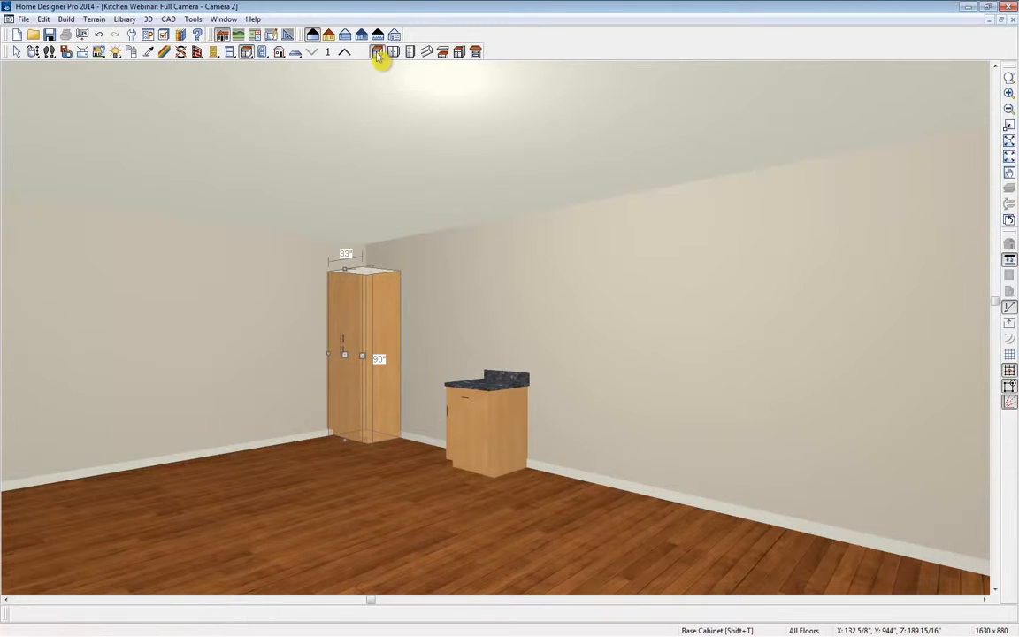
left_click(380, 410)
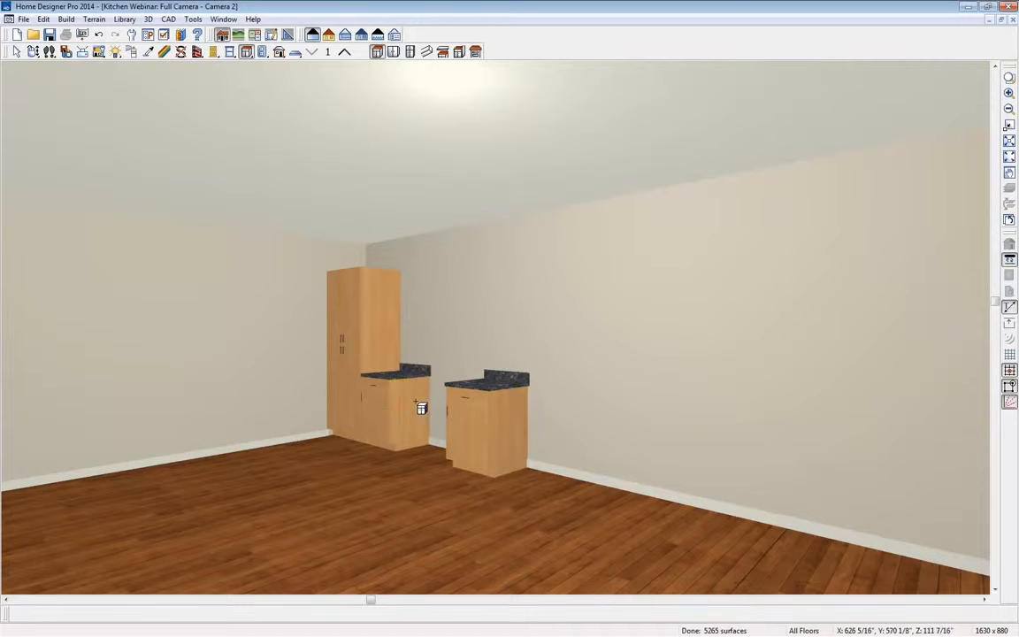
left_click(376, 412)
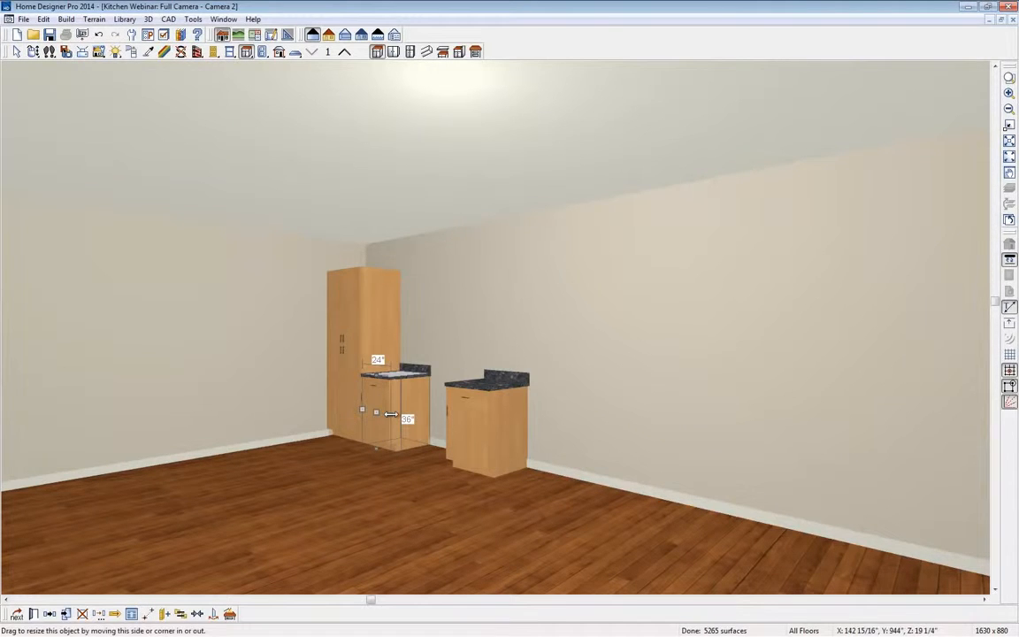
left_click_drag(392, 417, 400, 416)
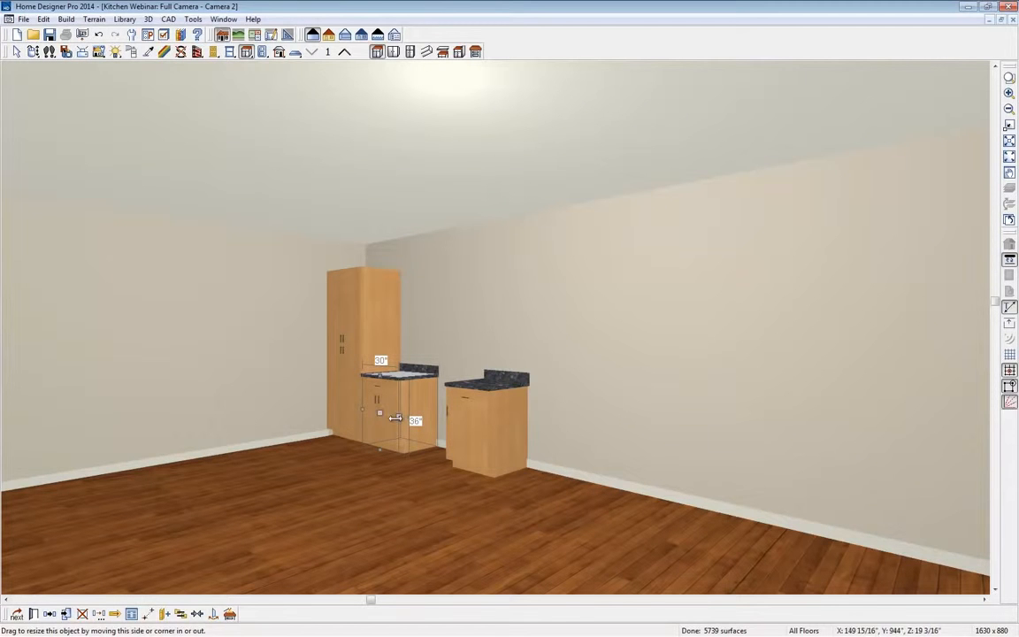
Step: Replace the double doors on the new 30-inch base cabinet with a drawer 9 inches high
left_click(33, 613)
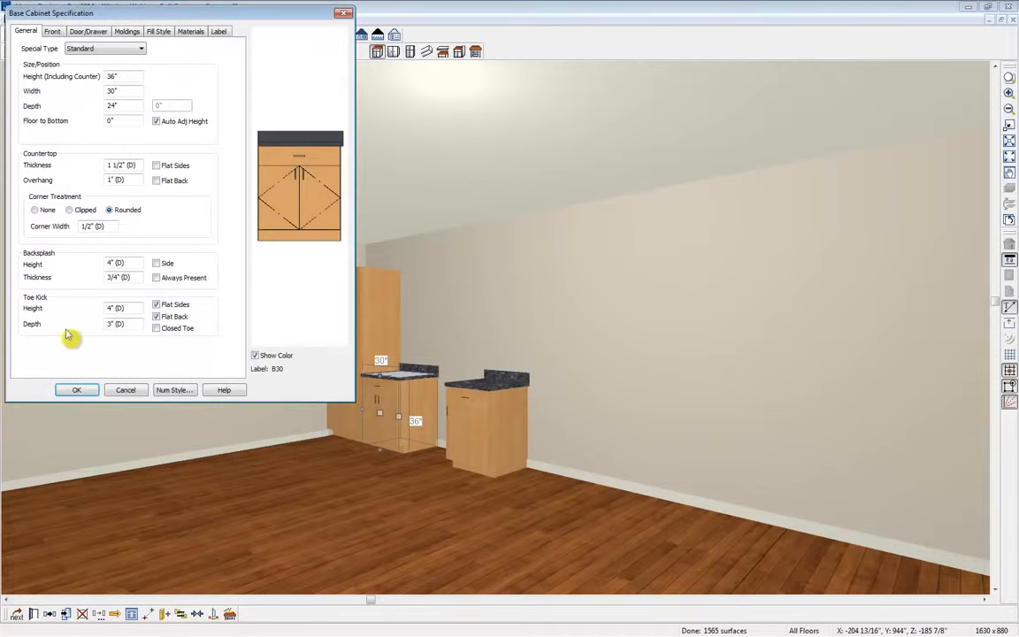
left_click(280, 198)
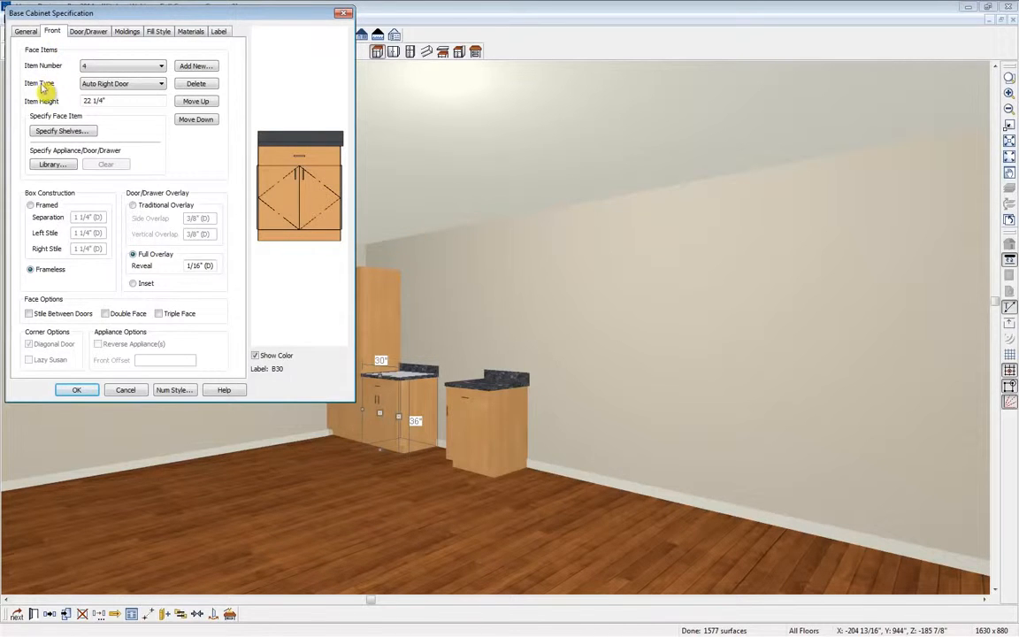
left_click(100, 85)
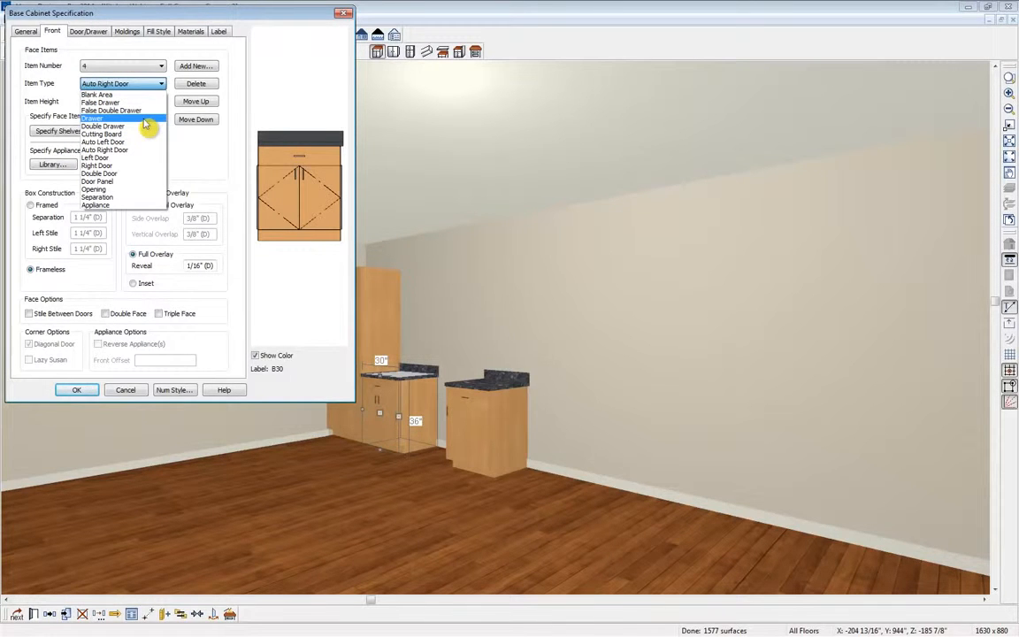
left_click(145, 120)
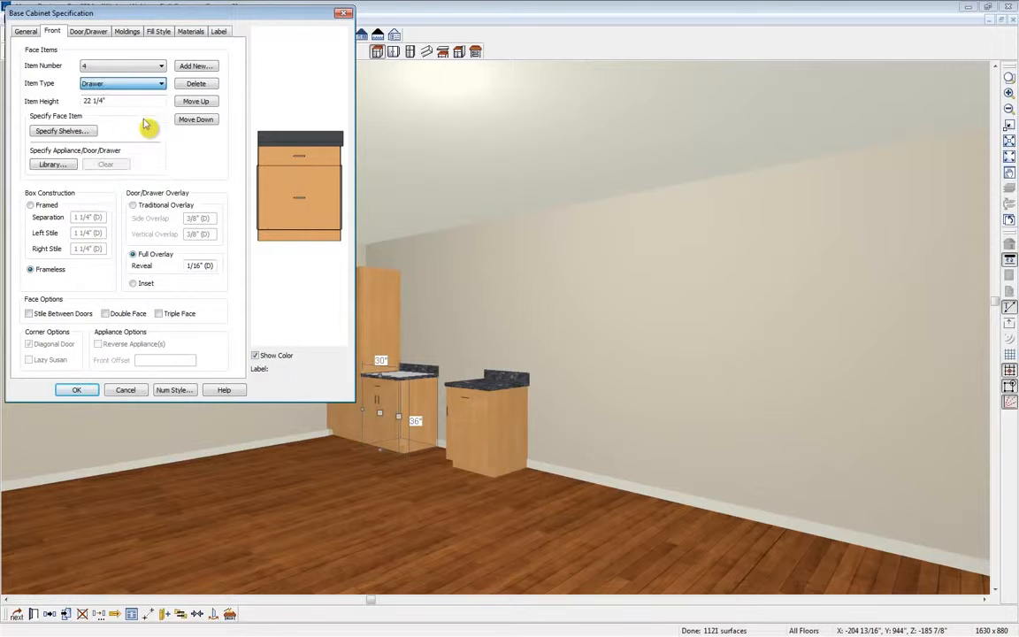
left_click(82, 106)
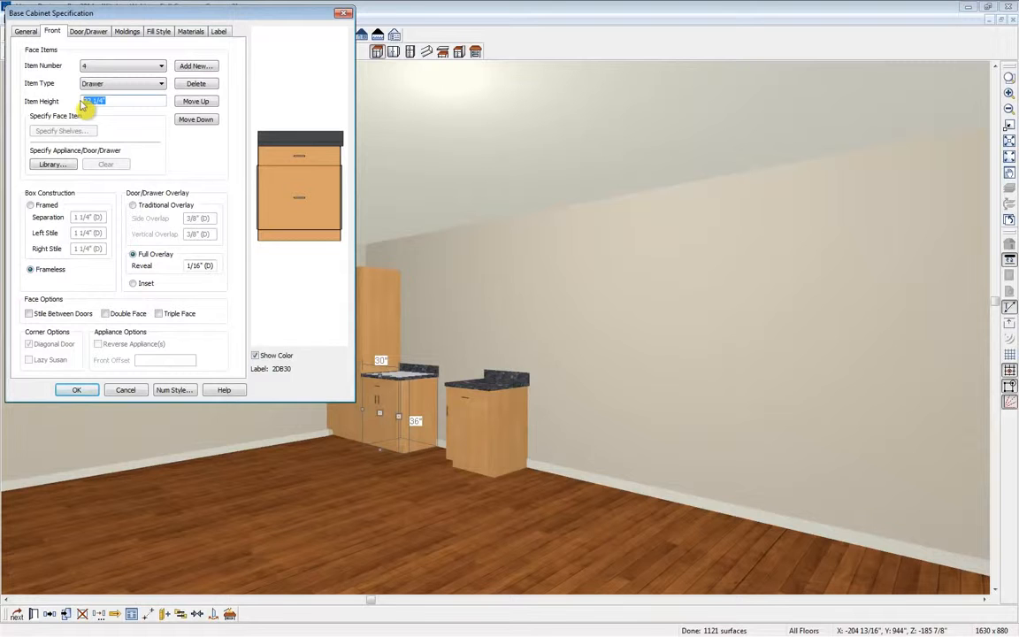
key("Tab")
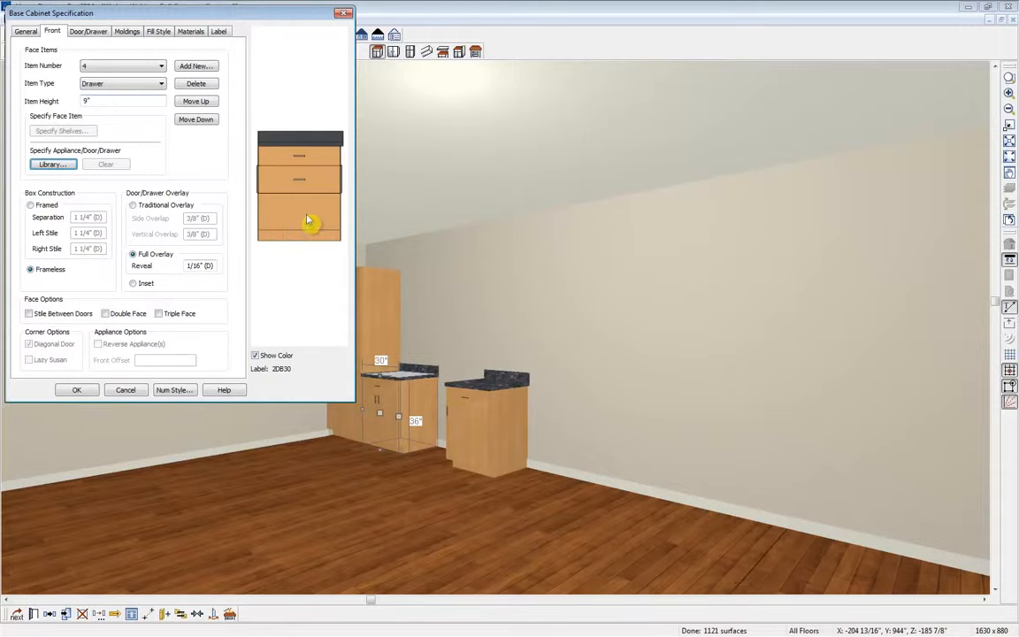
Step: Turn the blank area beneath the 9-inch drawer into a third drawer and apply the cabinet specification
left_click(308, 215)
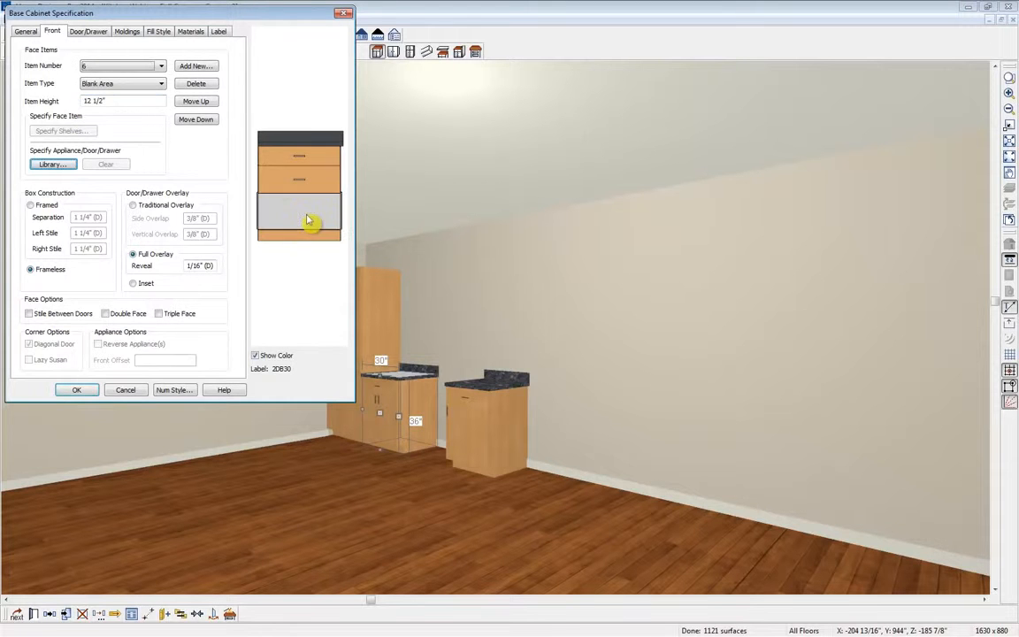
left_click(137, 84)
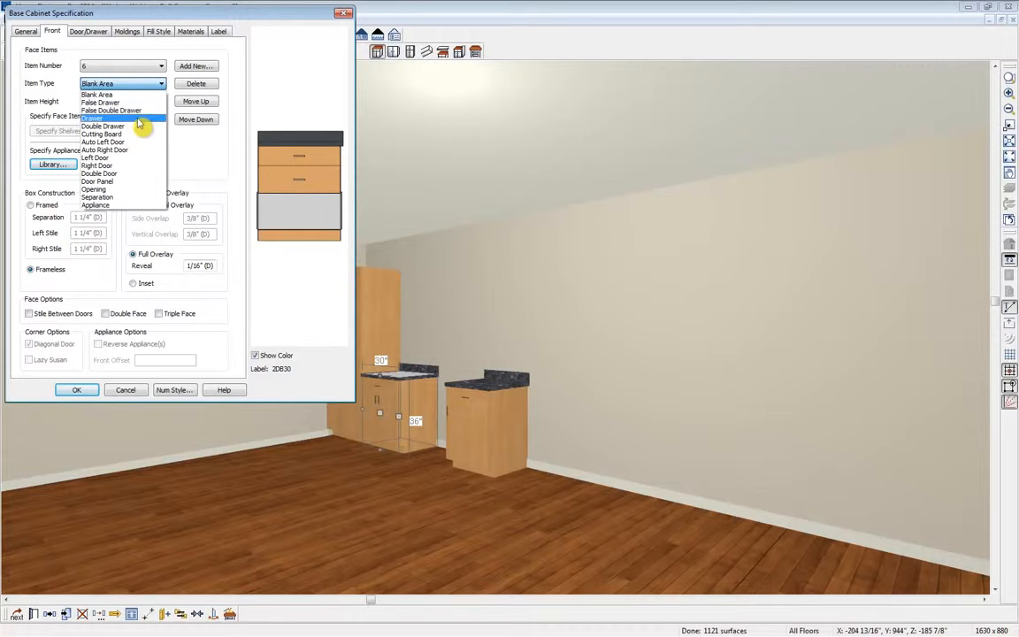
left_click(133, 118)
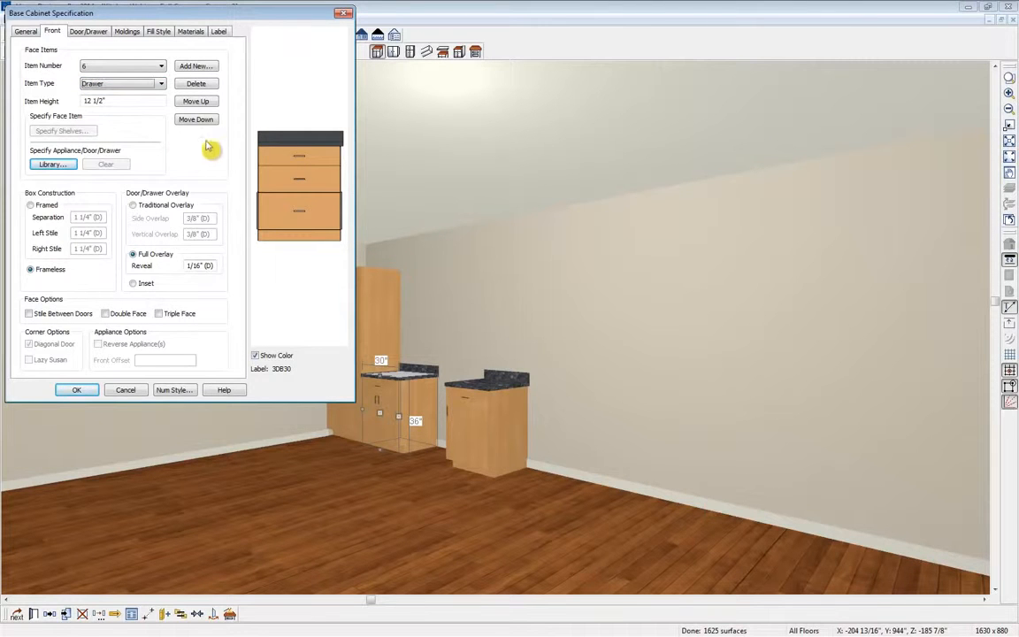
left_click(77, 391)
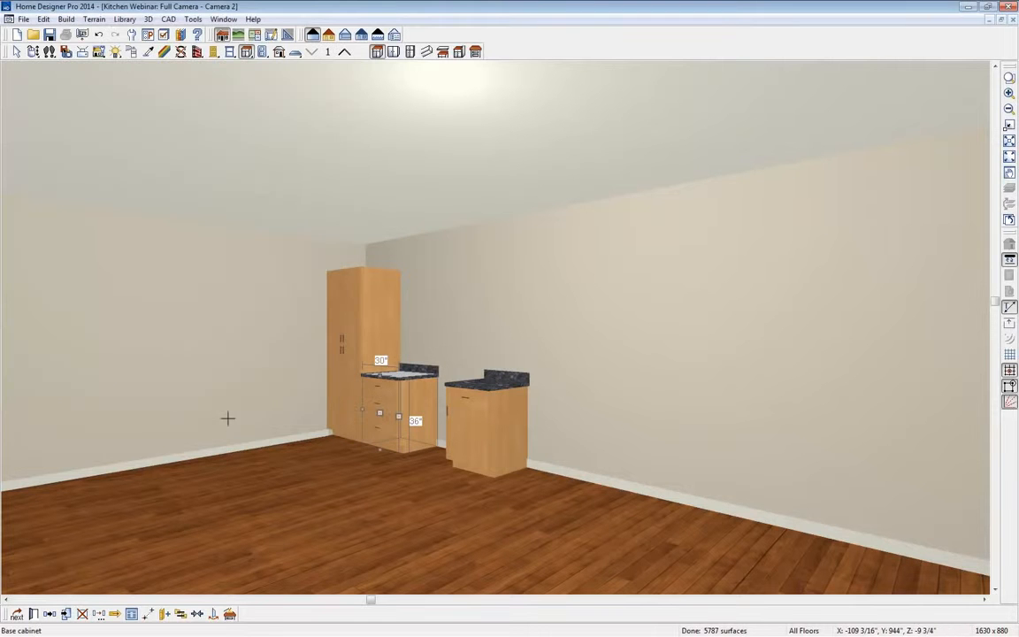
Step: Move the freestanding 24-inch base cabinet against the drawer cabinet and change its door to Auto Left Door
left_click(478, 434)
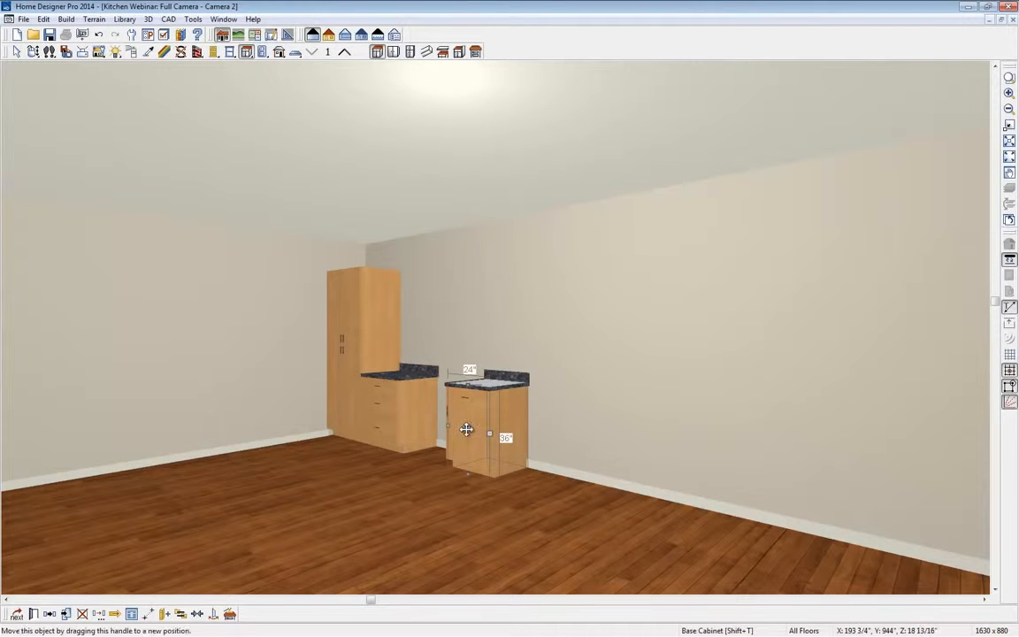
left_click_drag(467, 429, 402, 417)
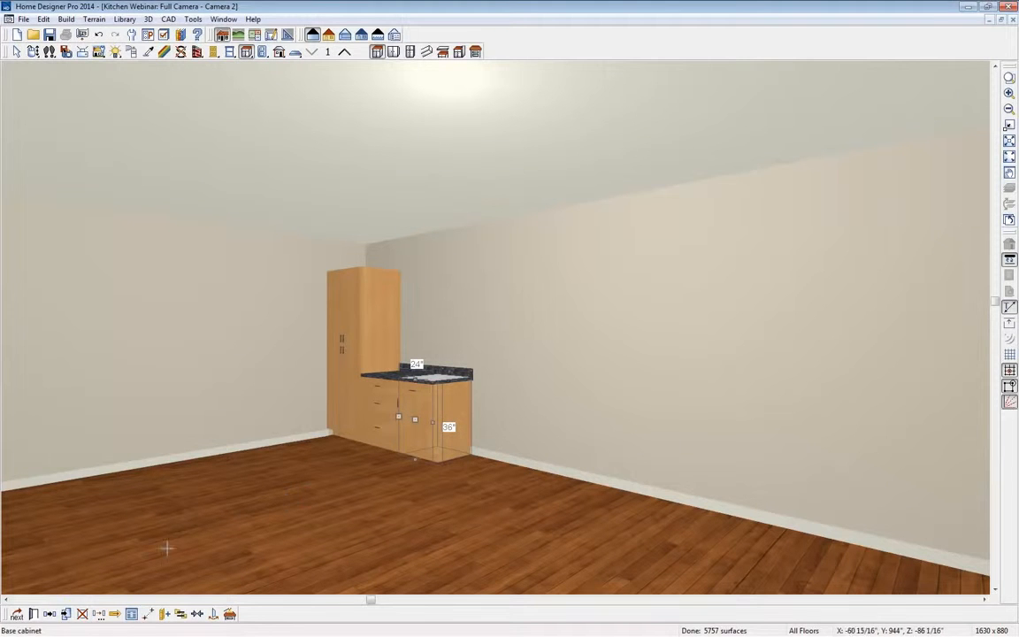
left_click(34, 615)
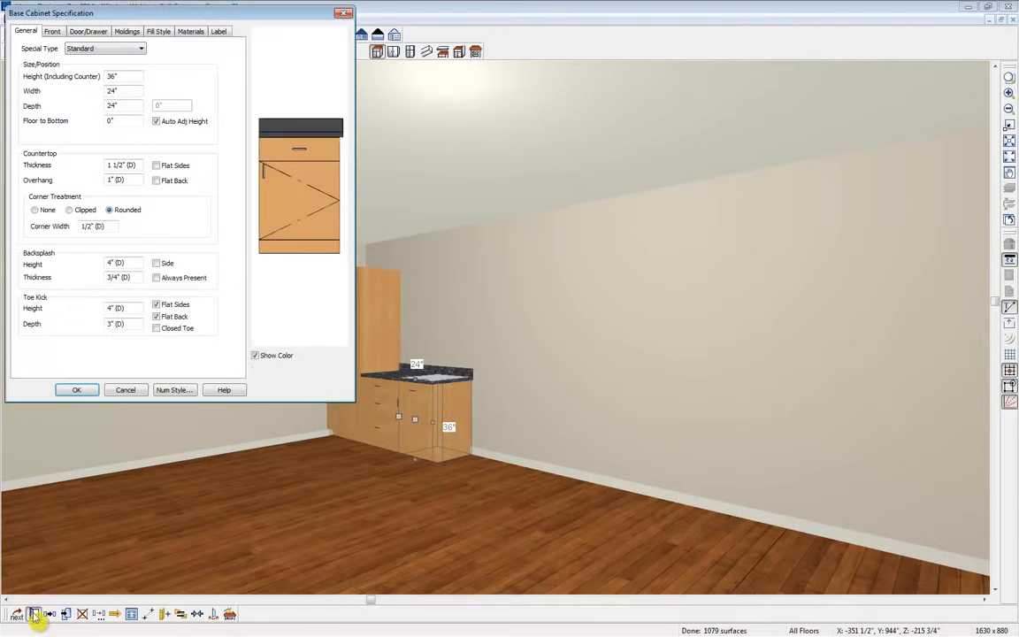
left_click(285, 213)
left_click(129, 83)
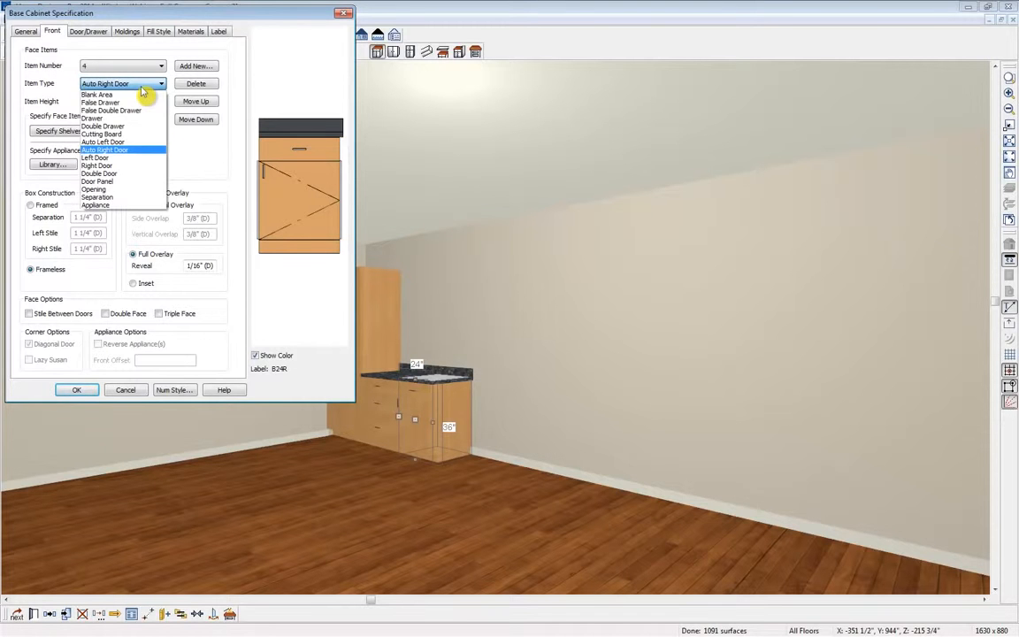
left_click(132, 141)
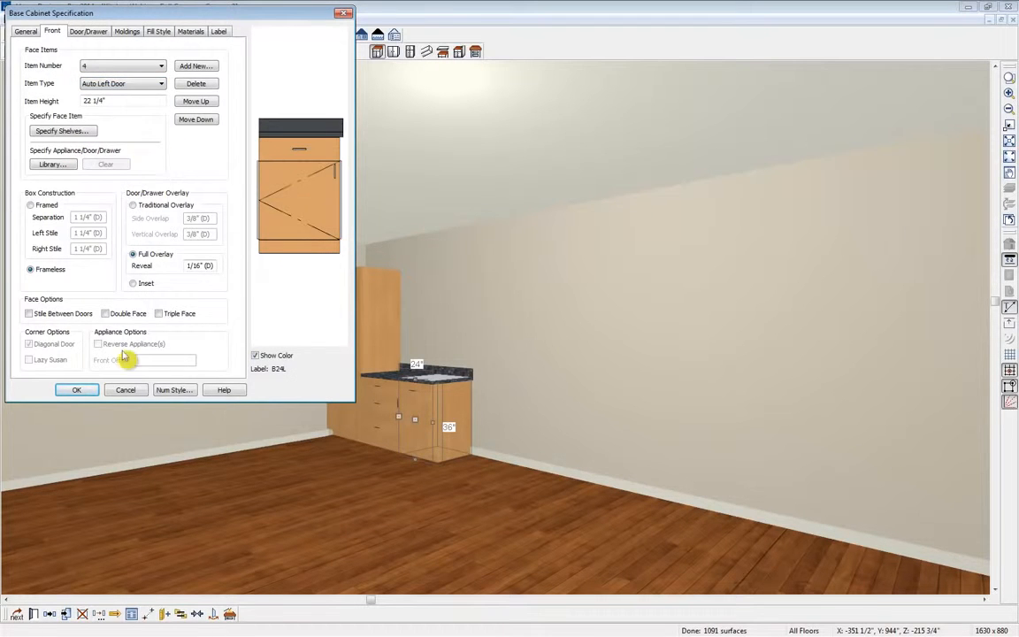
left_click(88, 394)
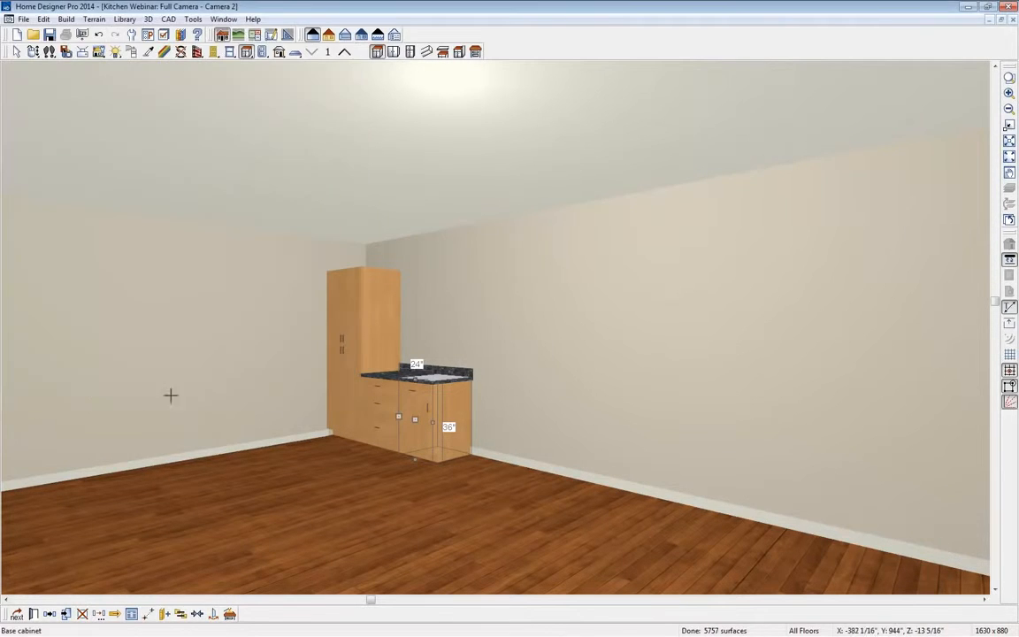
Step: Add another base cabinet at the end of the run and widen it to 36 inches
left_click(488, 415)
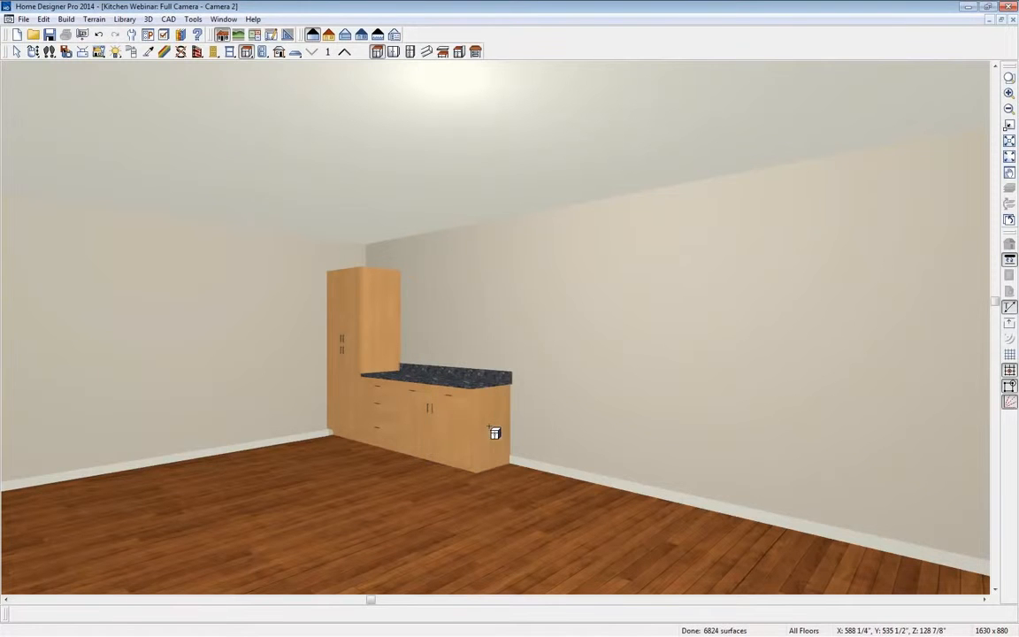
left_click(455, 419)
left_click_drag(474, 433, 497, 437)
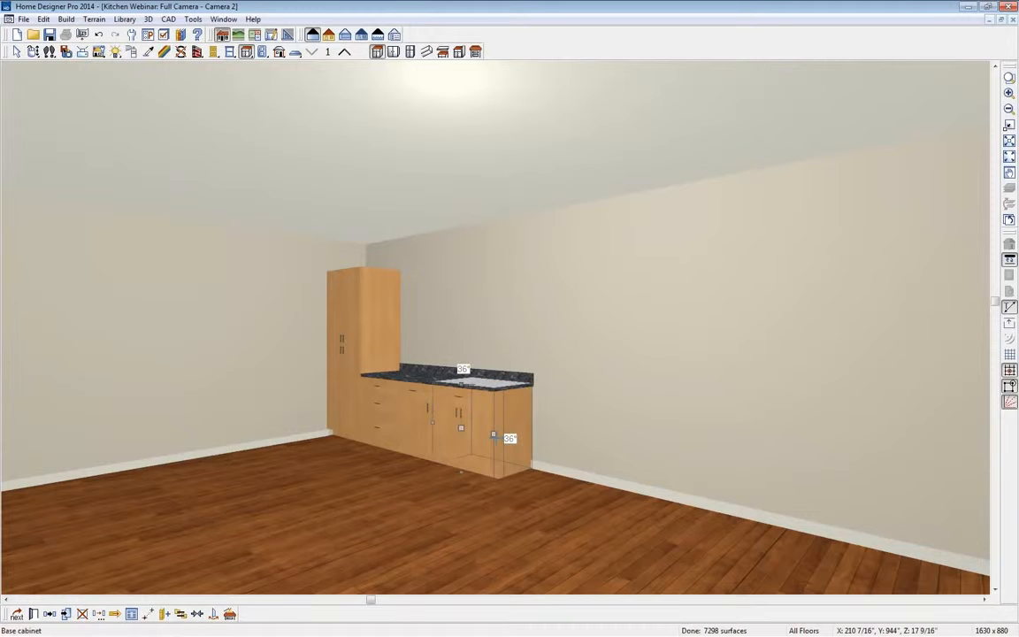
Step: Create a mirrored copy of the 24-inch base, drawer and full height cabinets about the 36-inch base cabinet, and clear the selection
left_click(425, 424)
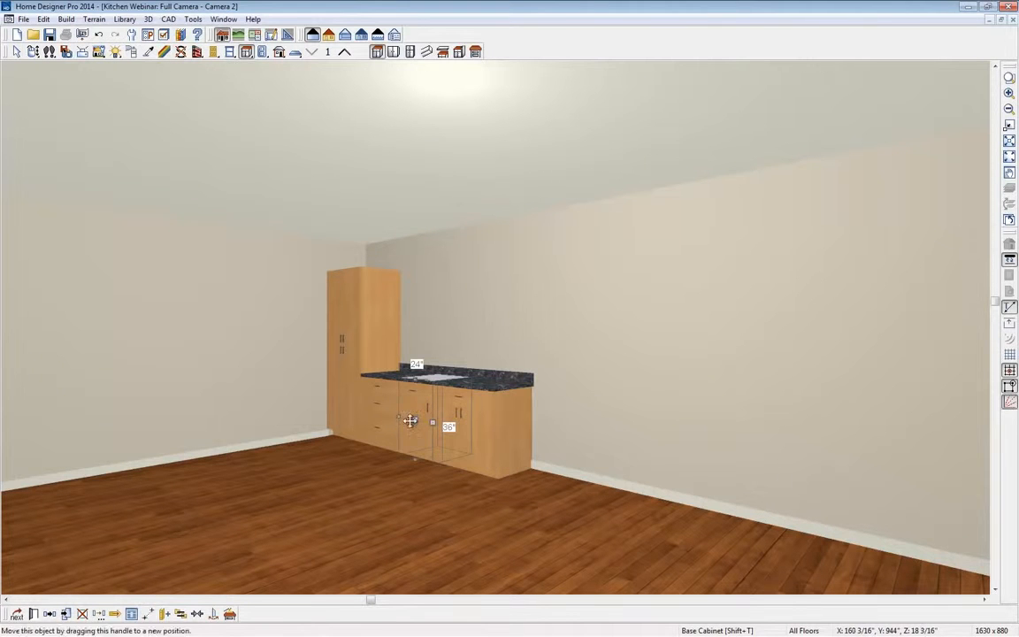
left_click(379, 414, "shift")
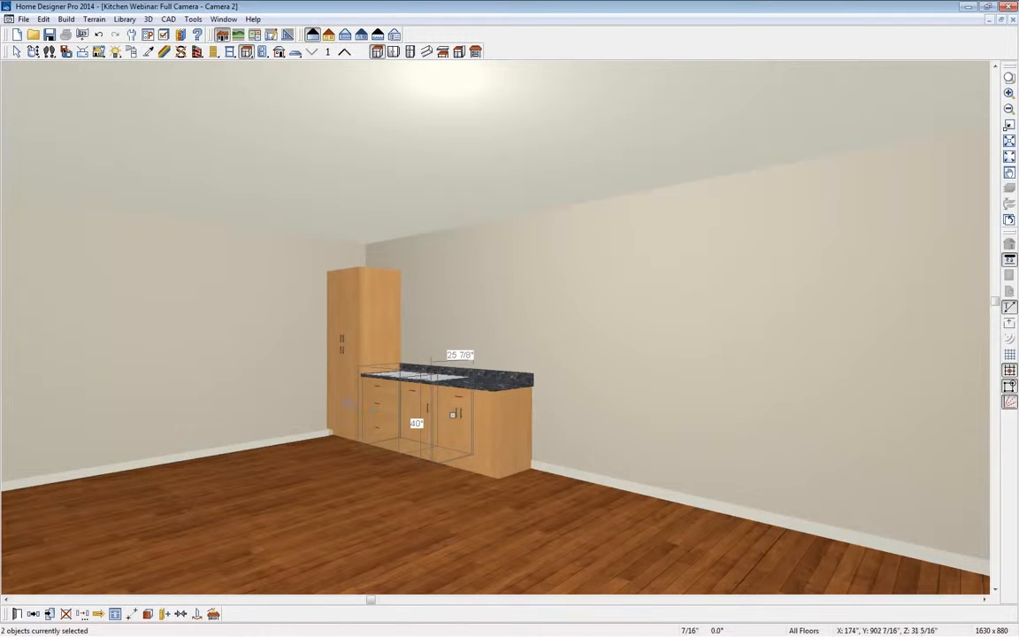
left_click(346, 395, "shift")
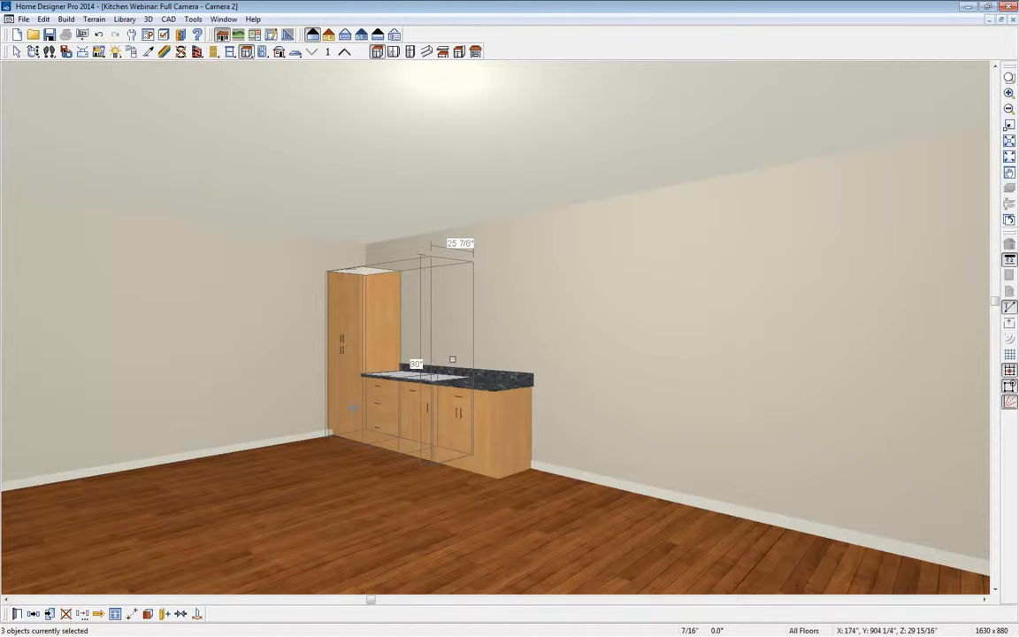
left_click(34, 615)
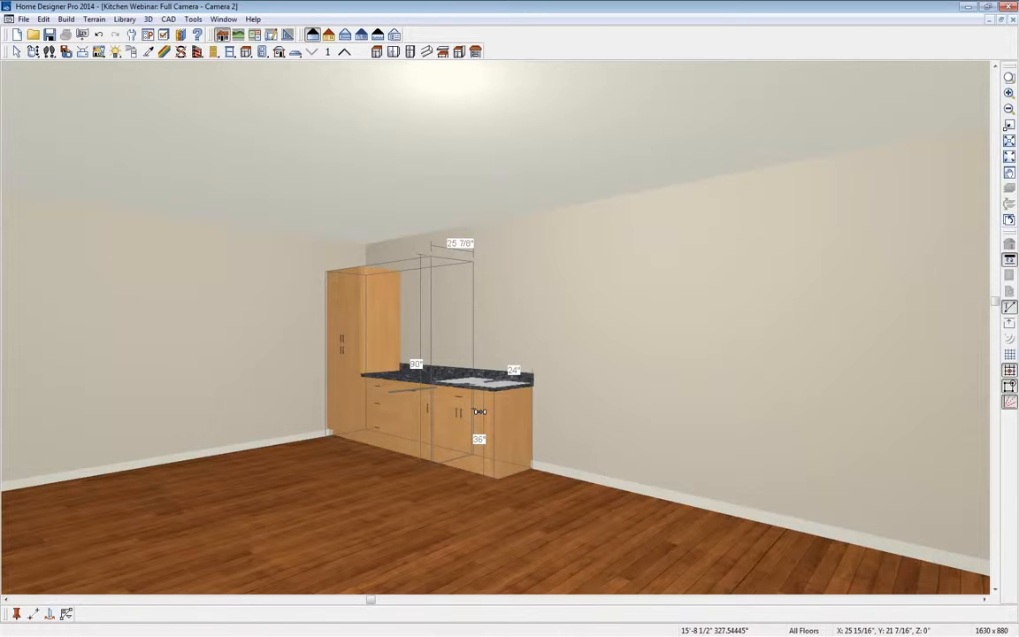
left_click(473, 408)
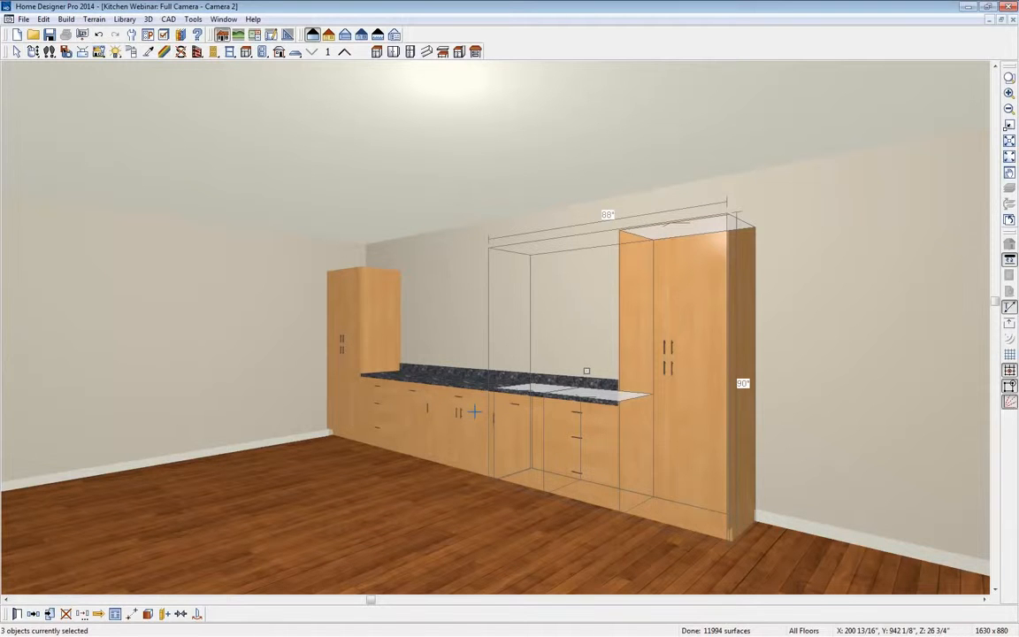
key("ctrl+z")
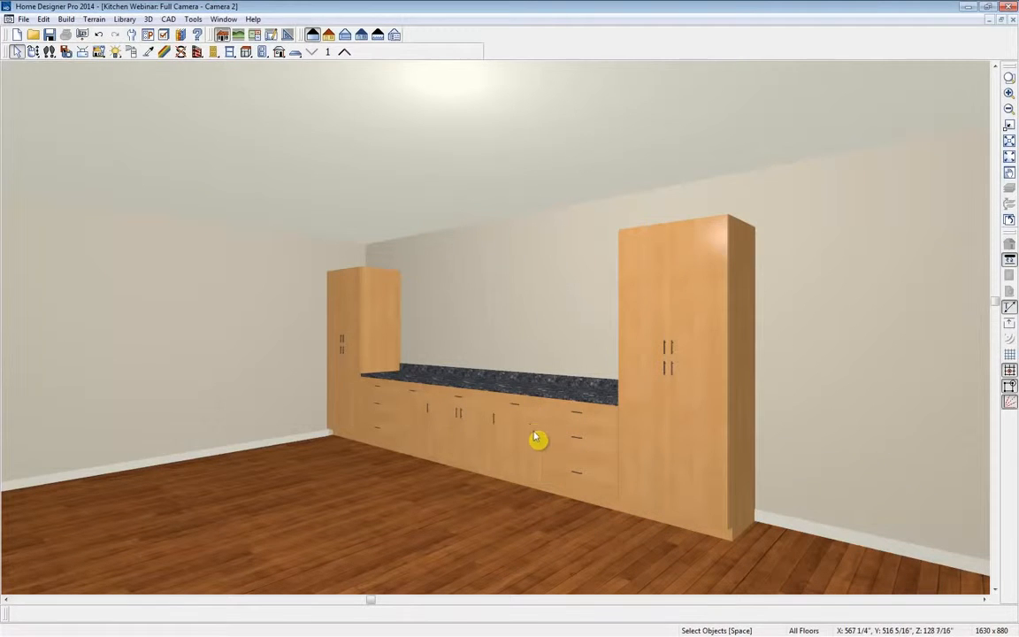
Step: Enable Flat Sides for the countertops of both three-drawer base cabinets together
left_click(593, 456)
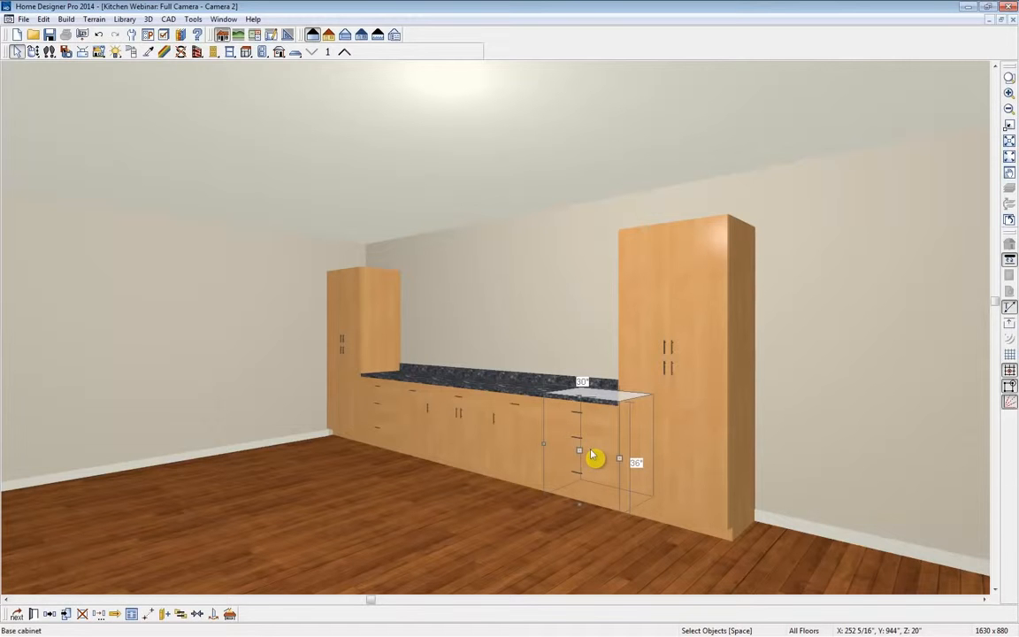
left_click(371, 422, "shift")
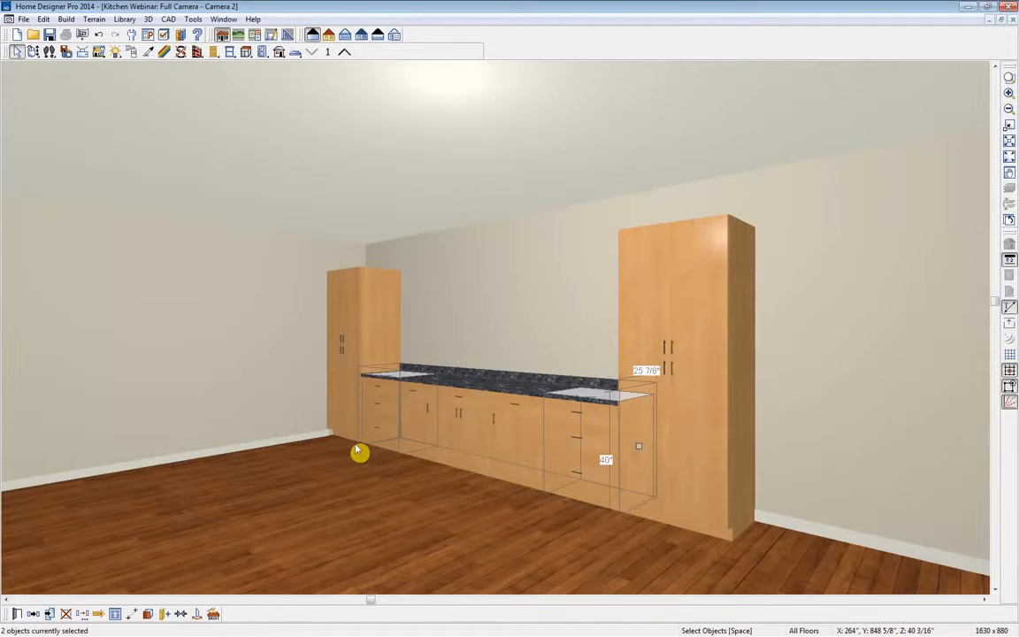
left_click(18, 614)
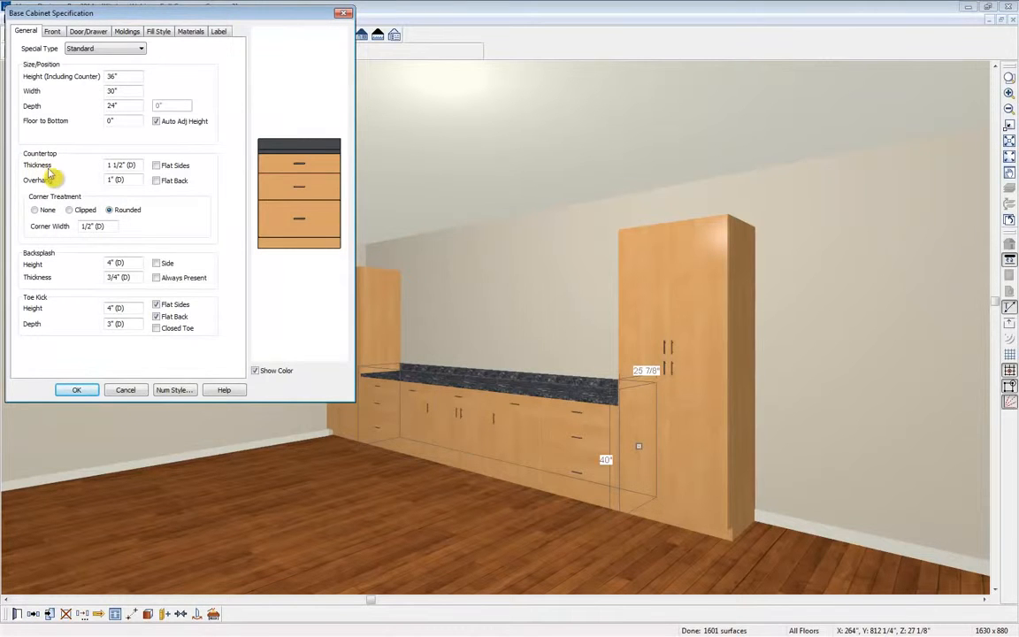
left_click(156, 167)
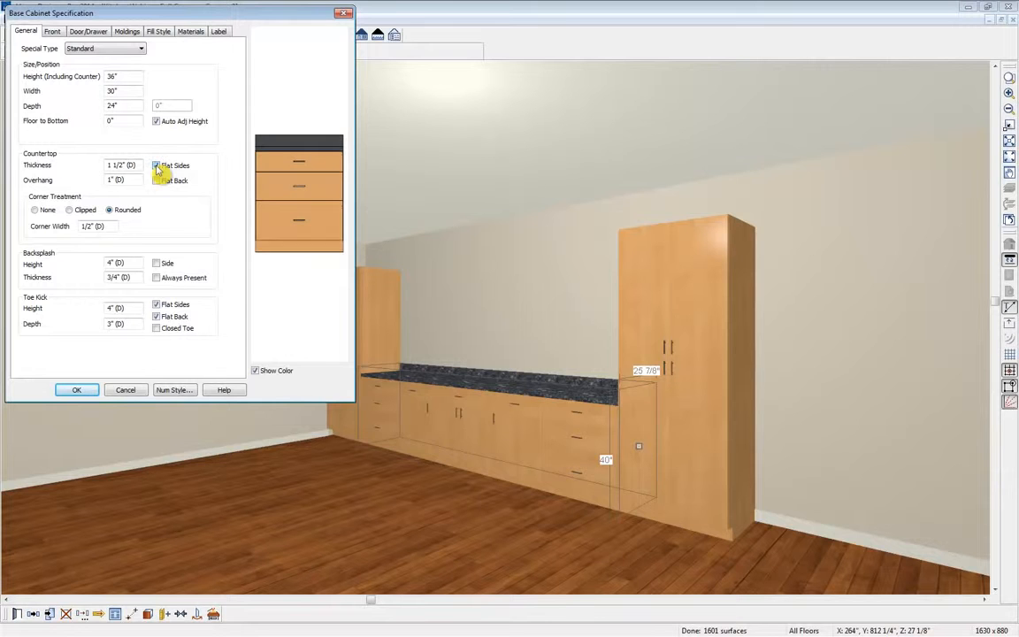
left_click(77, 390)
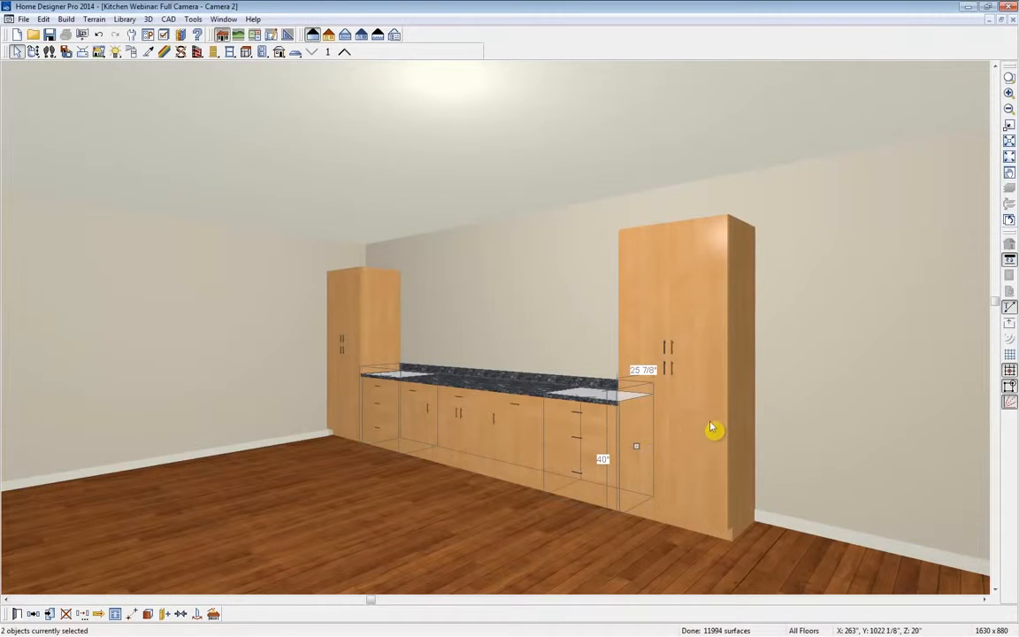
Step: Move the copied full height cabinet along the wall, leaving a gap beside the end drawer cabinet
left_click(678, 422)
left_click_drag(720, 381, 855, 405)
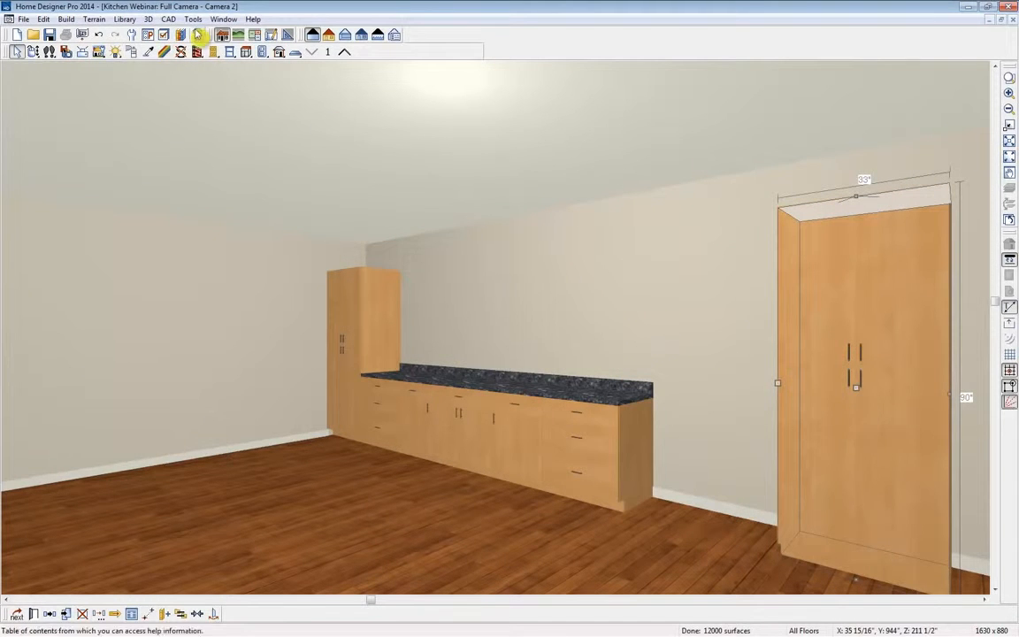
Step: Arrange the camera and floor plan views vertically side by side, and frame the cabinet run in the floor plan for object selection
left_click(222, 20)
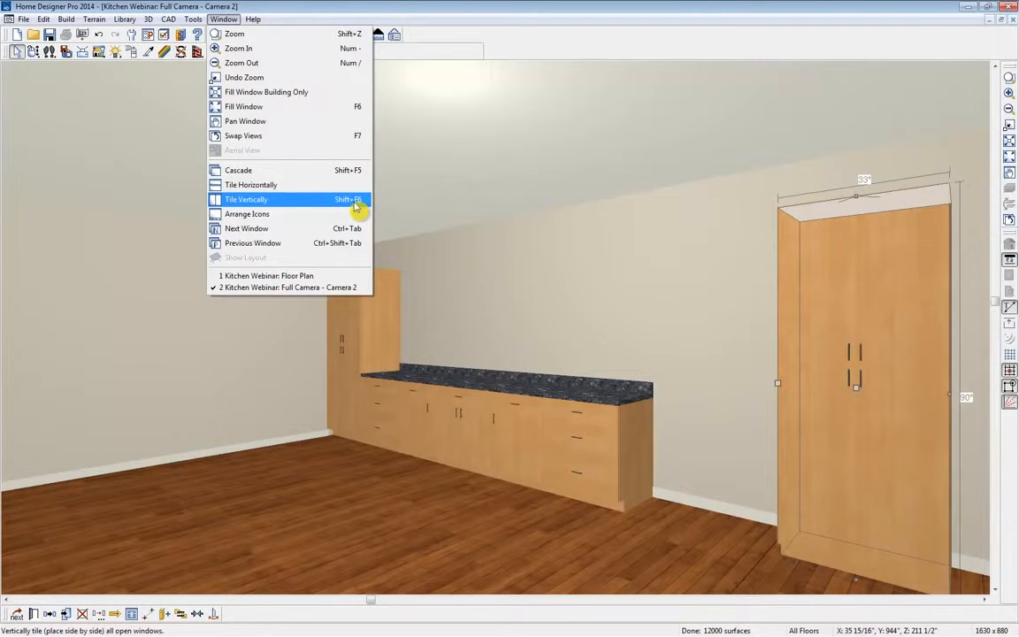
left_click(355, 205)
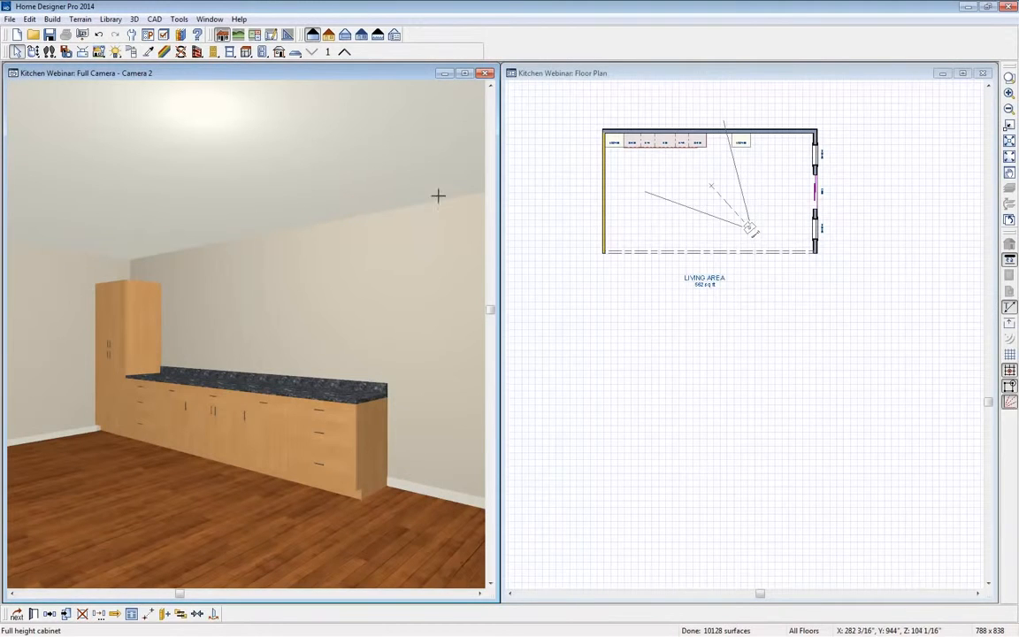
left_click(687, 77)
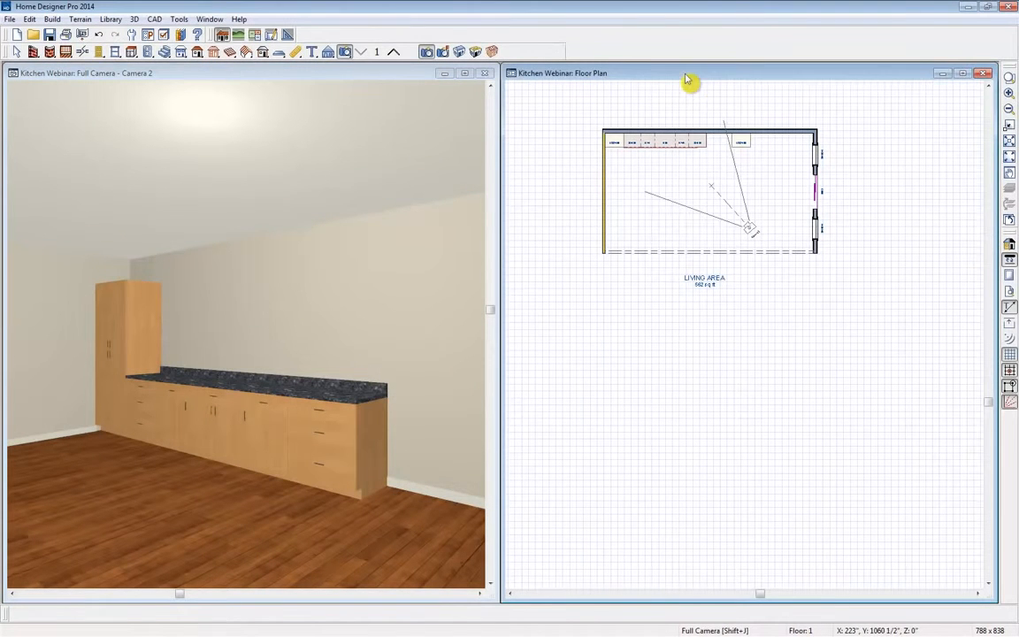
scroll(718, 160, "up", 3)
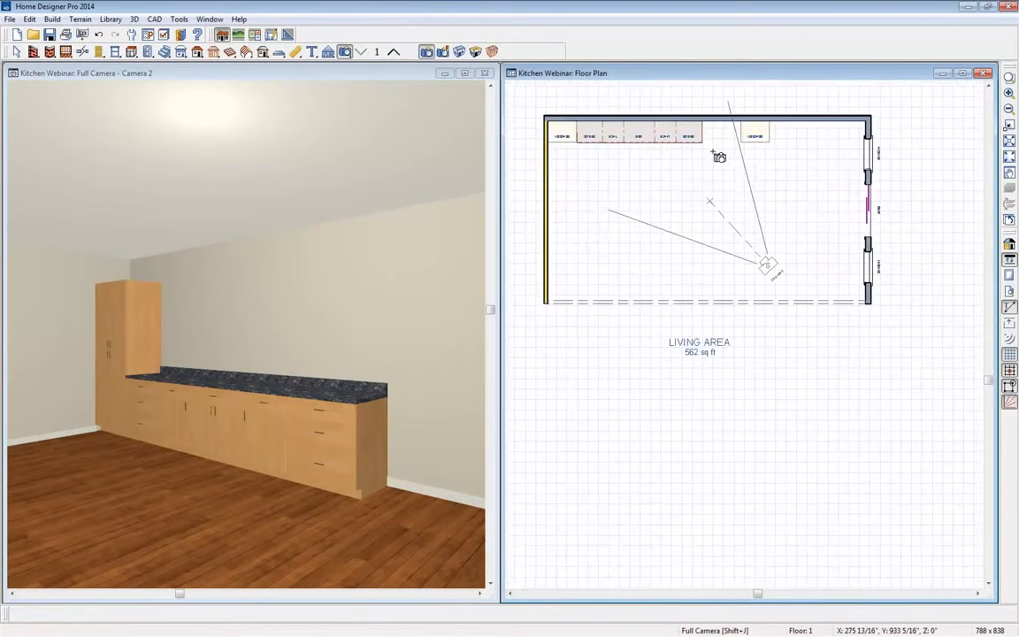
scroll(719, 157, "up", 1)
scroll(652, 100, "up", 2)
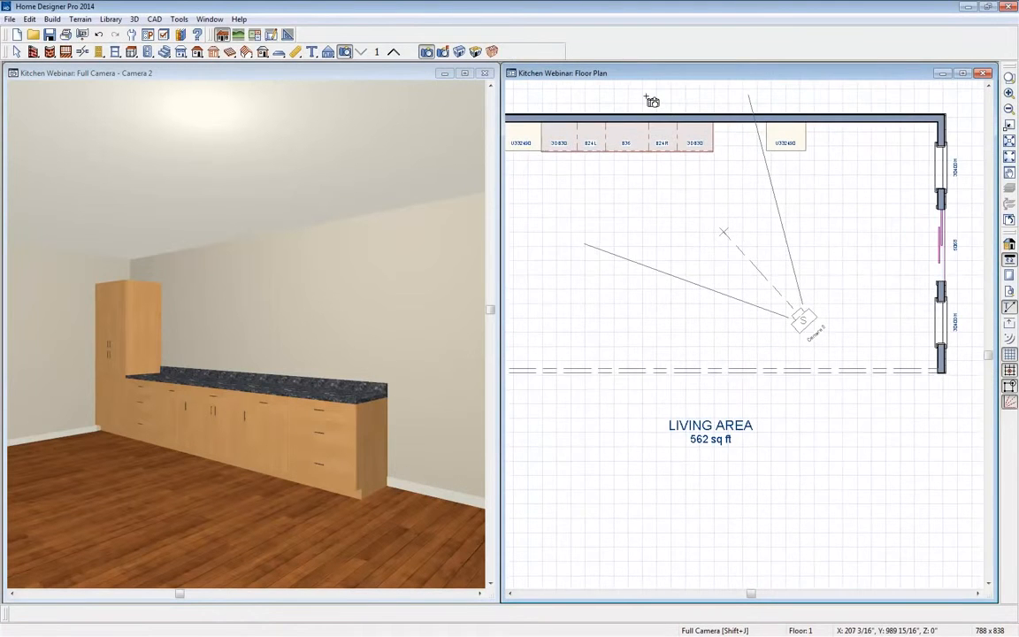
scroll(652, 101, "up", 1)
middle_click_drag(652, 102, 701, 153)
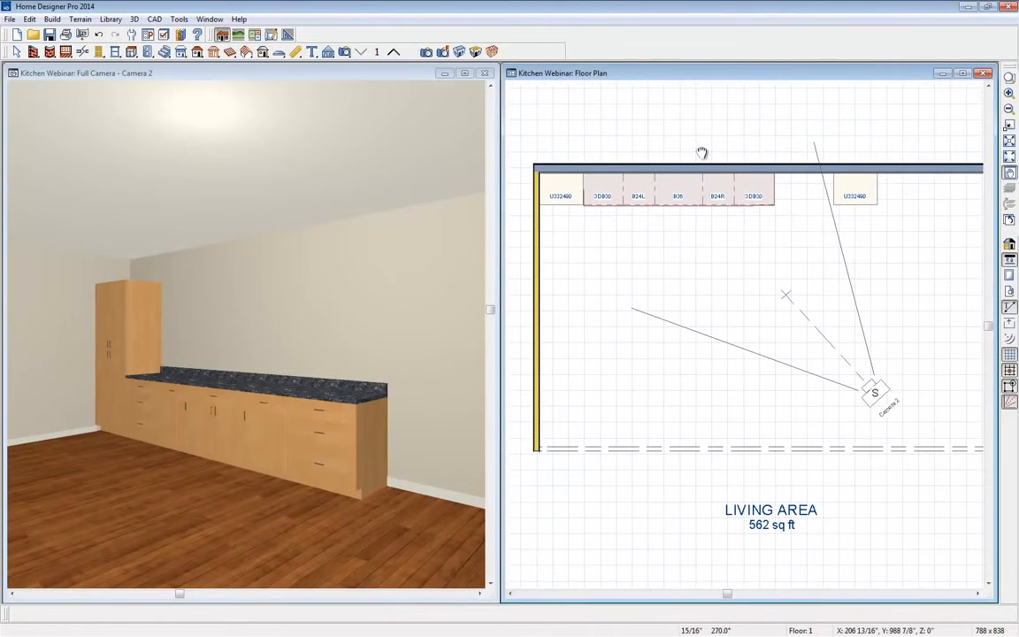
left_click(696, 196)
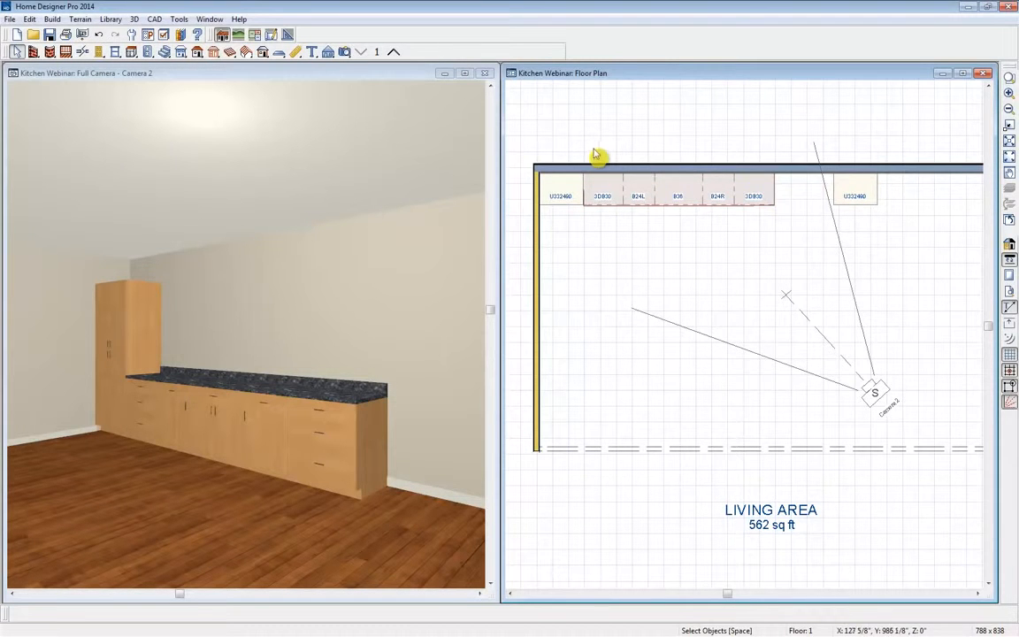
Step: Open the Library Browser and expand the User Catalog
left_click(111, 19)
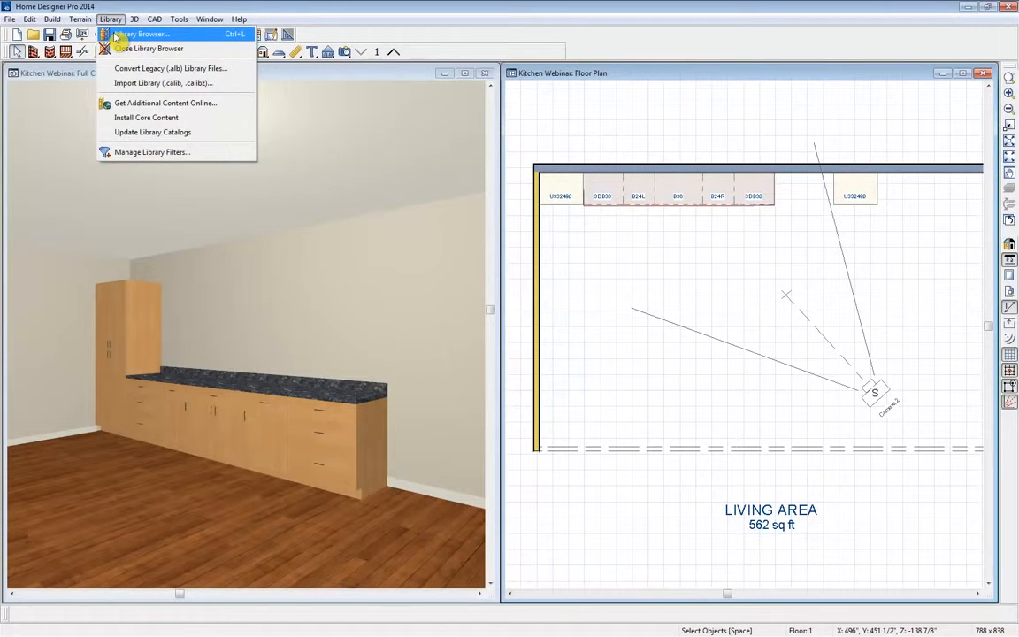
left_click(116, 35)
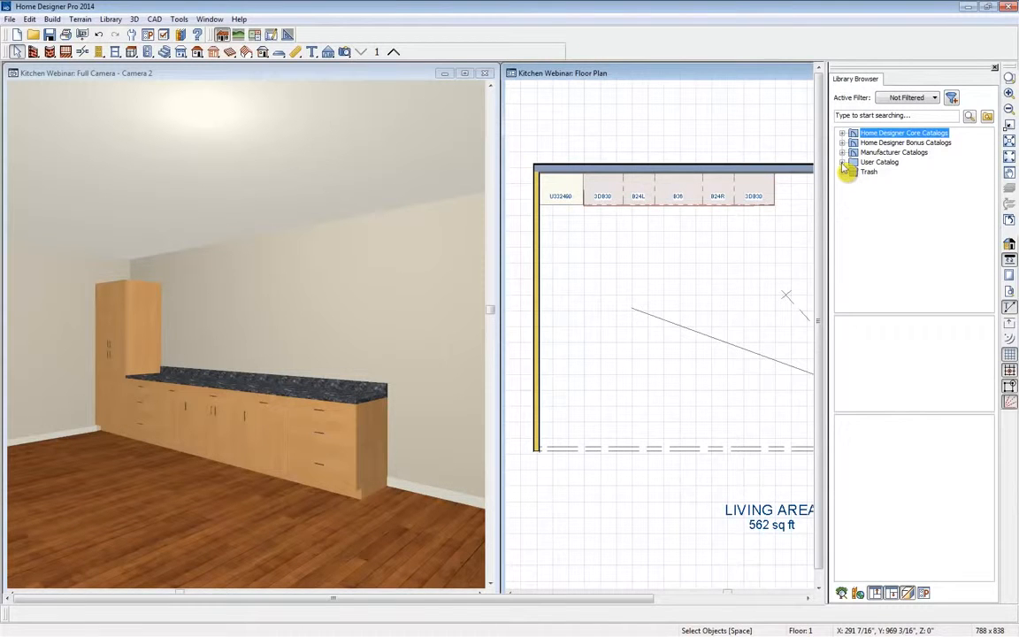
left_click(843, 163)
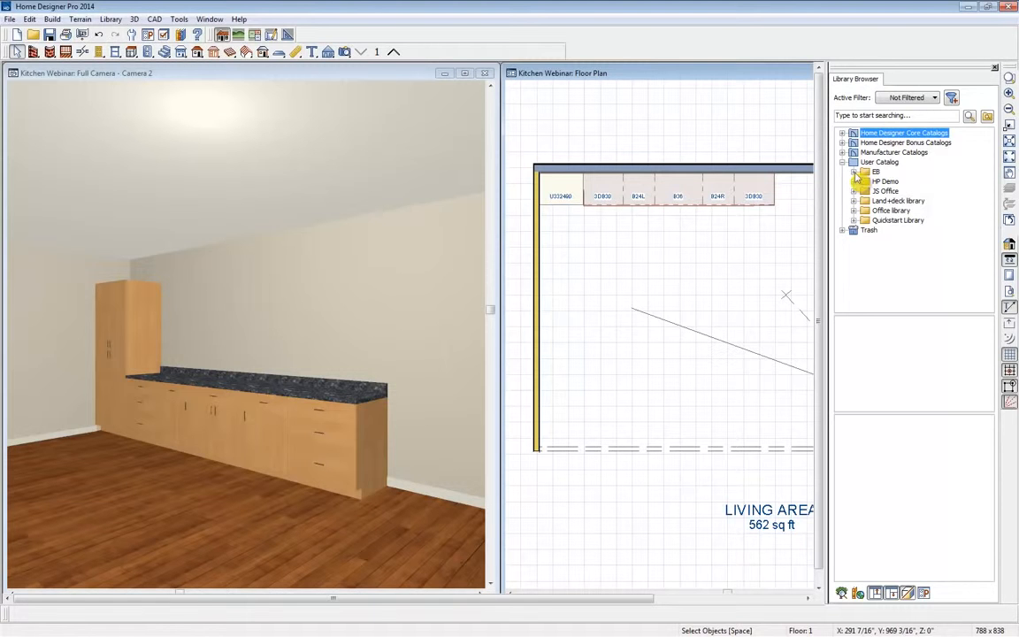
right_click(856, 165)
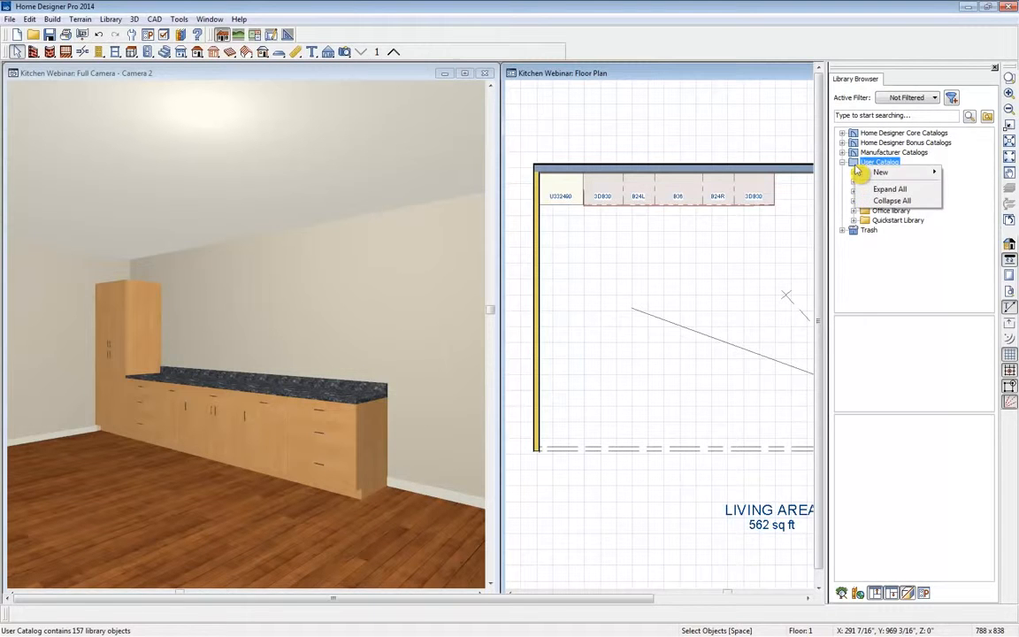
mouse_move(863, 172)
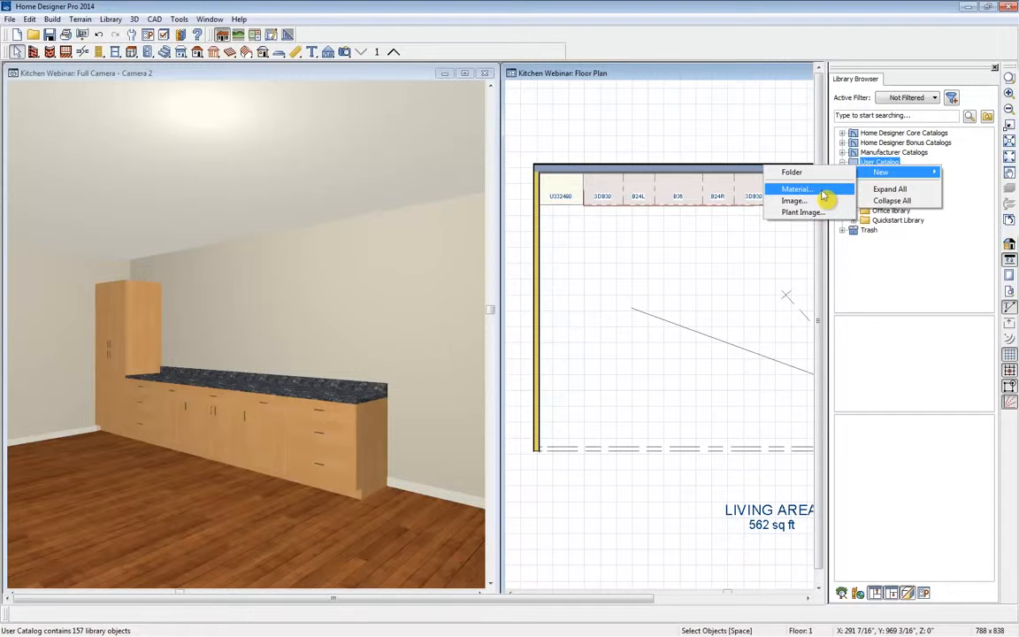
left_click(932, 256)
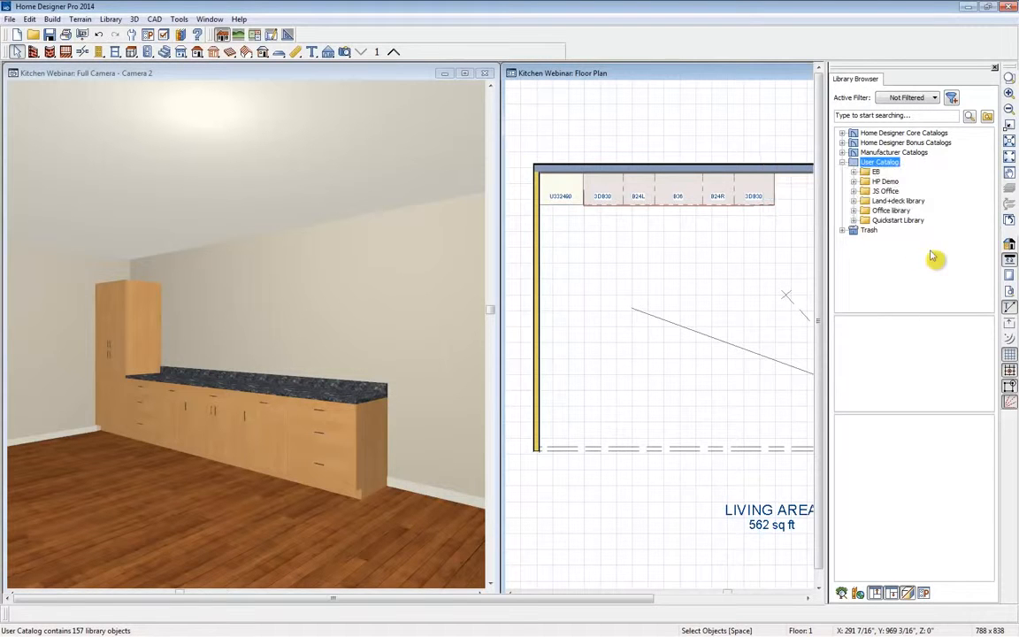
Step: Browse the EB folder of the User Catalog to its Kitchen Appliance items
left_click(854, 173)
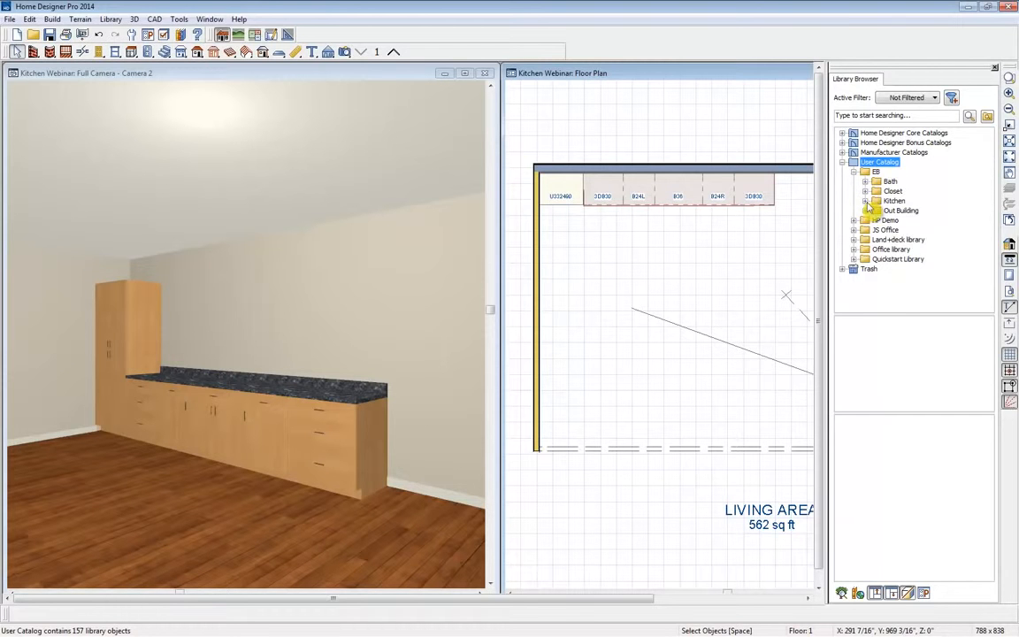
left_click(866, 202)
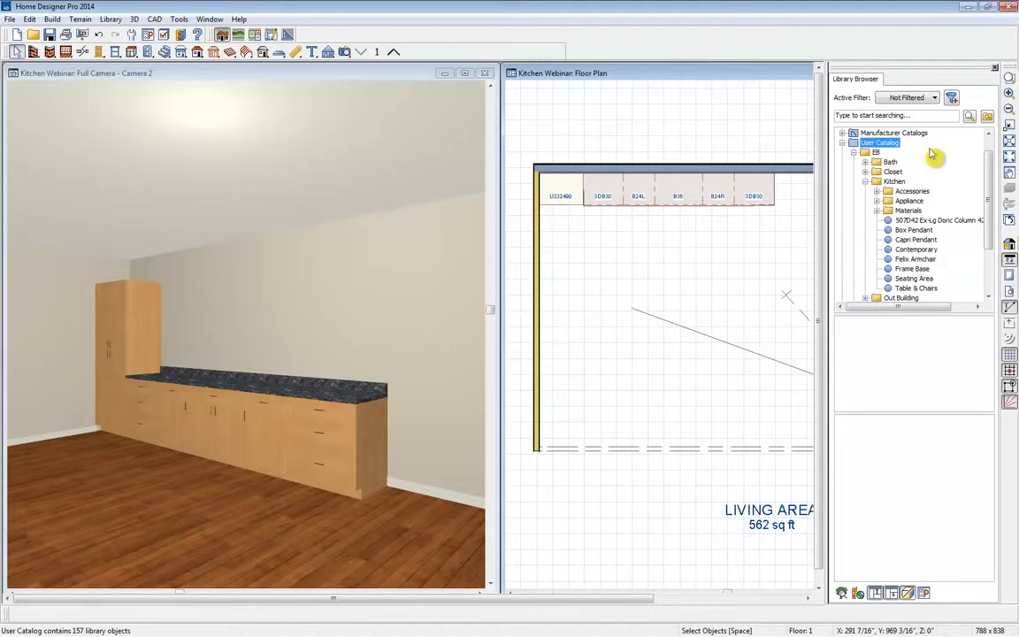
middle_click_drag(744, 275, 703, 275)
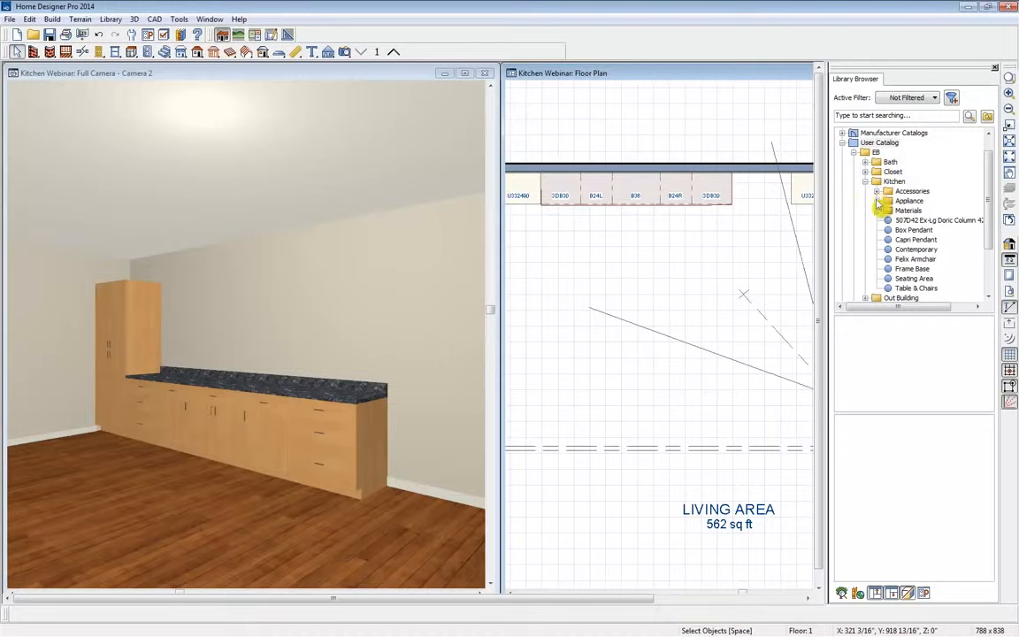
left_click(876, 201)
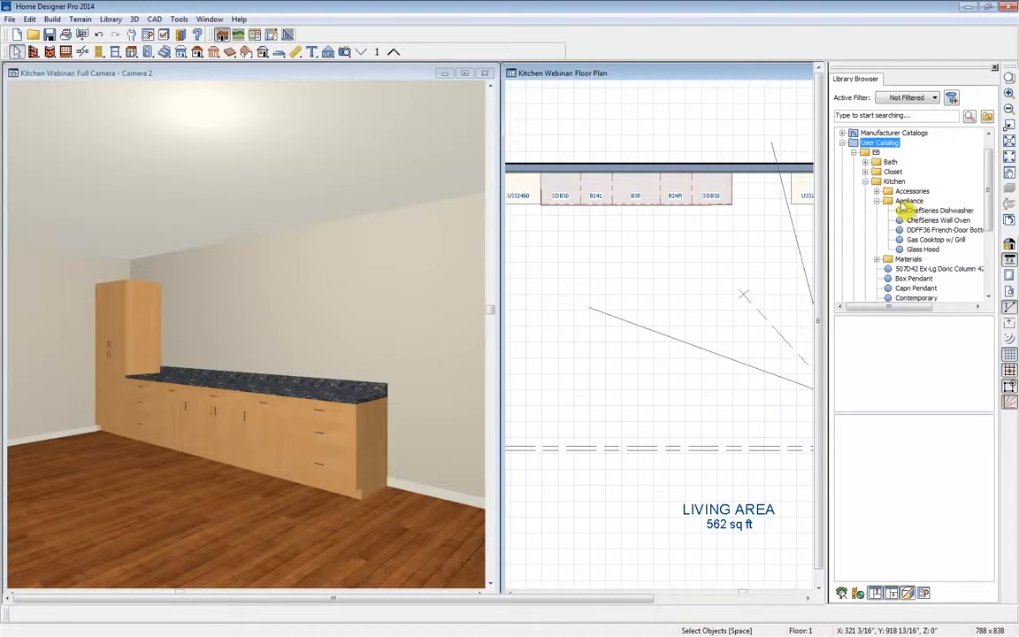
left_click(907, 202)
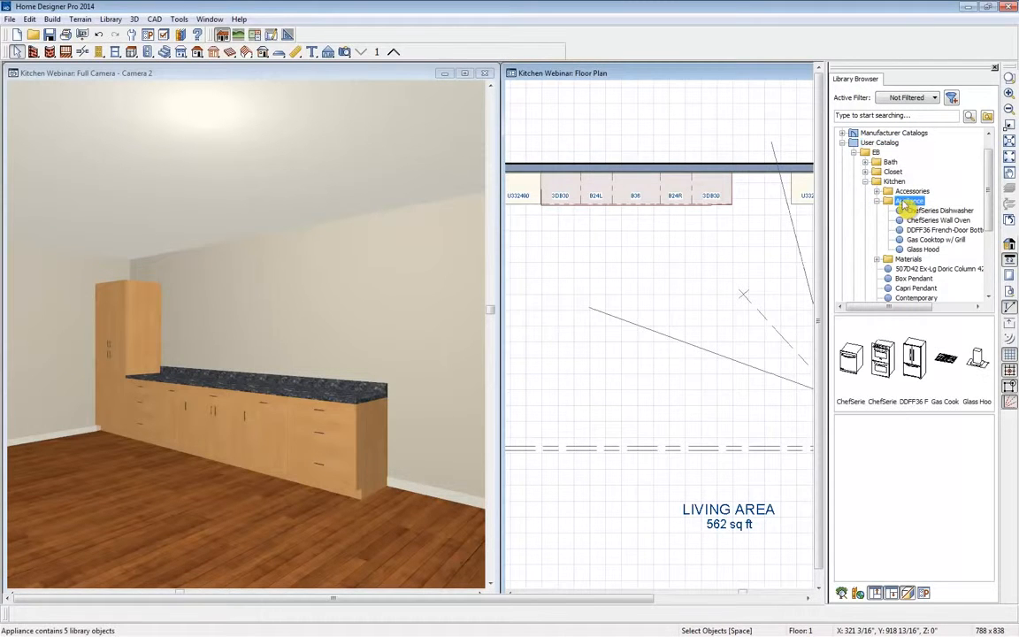
Step: Place the DDFF36 French-Door Bottom-Mount Refrigerator against the wall, between the end drawer cabinet and the full height cabinet
left_click(916, 359)
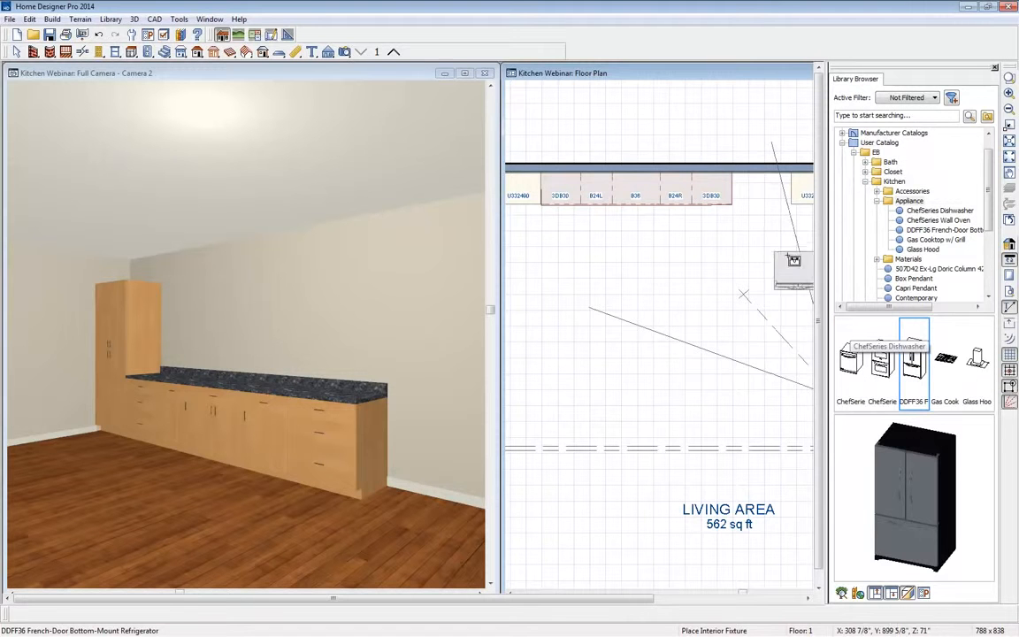
left_click(765, 195)
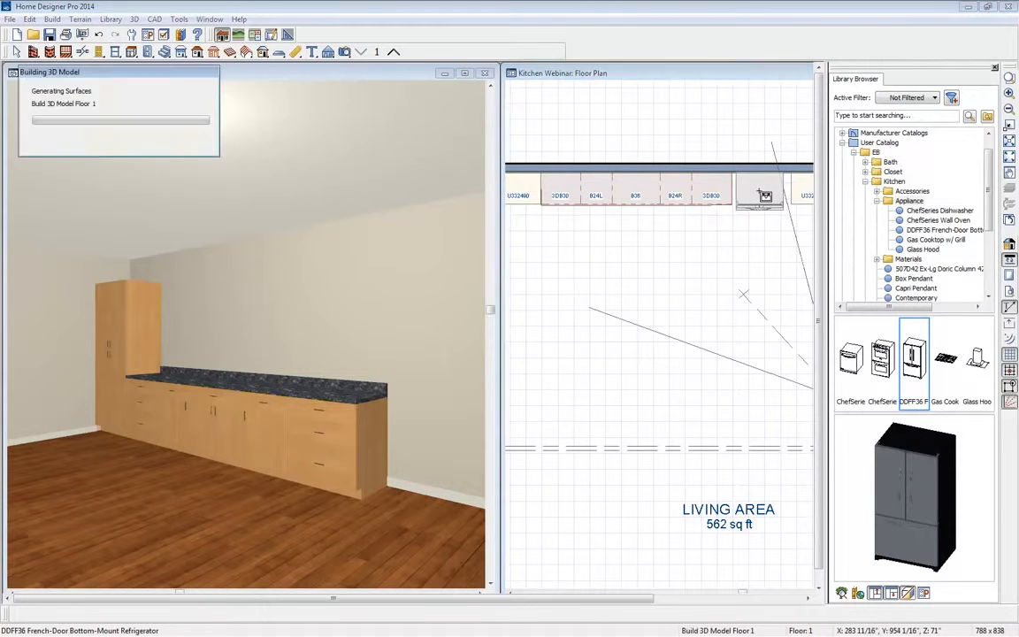
left_click(763, 193)
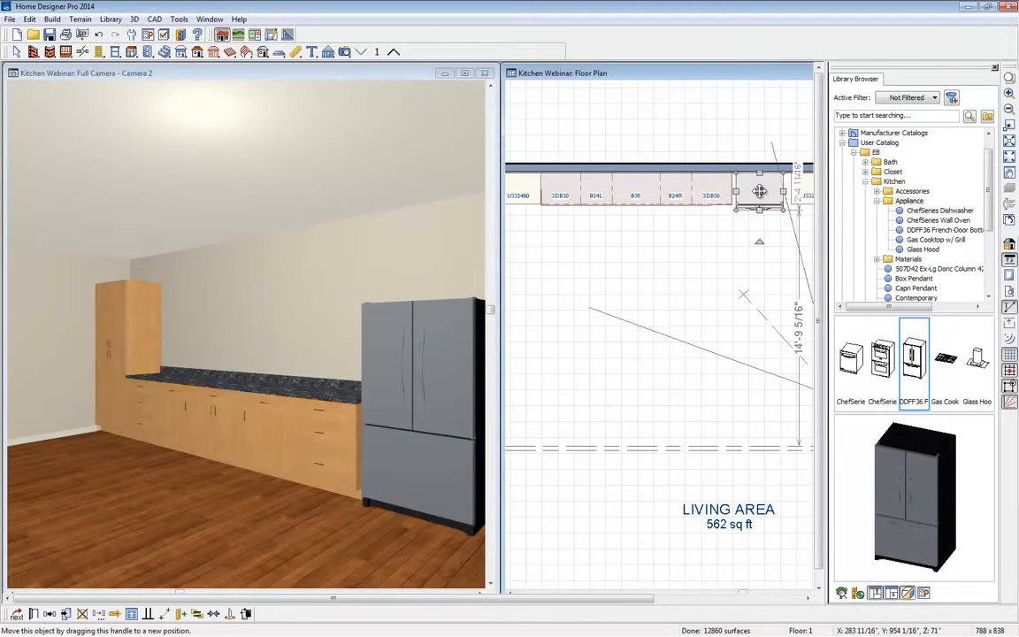
left_click_drag(761, 190, 765, 191)
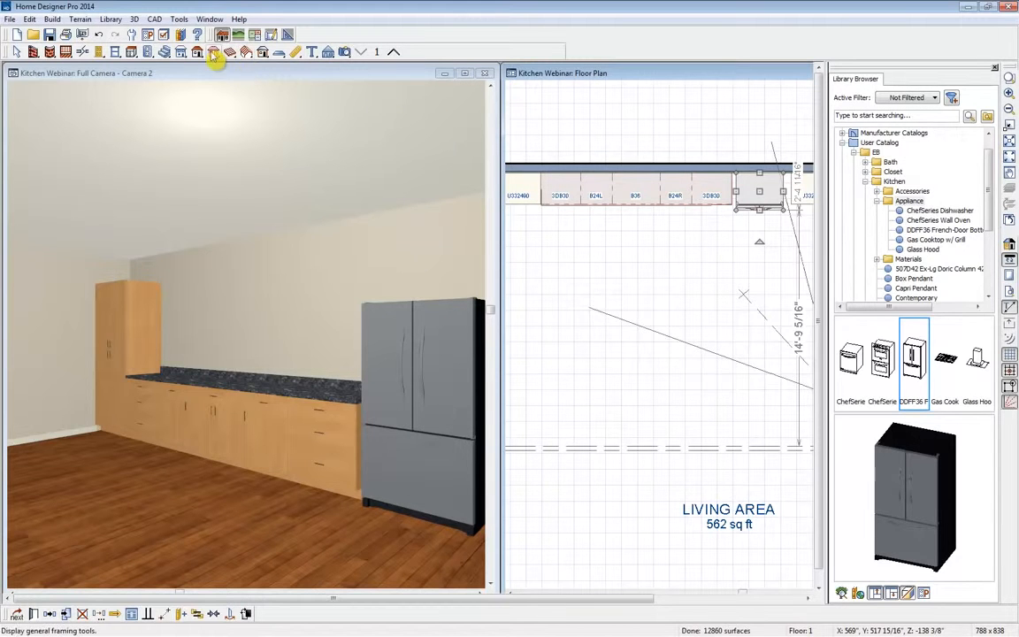
Step: Try to place a cabinet partition in the narrow gap between the end drawer cabinet and the refrigerator
left_click(327, 53)
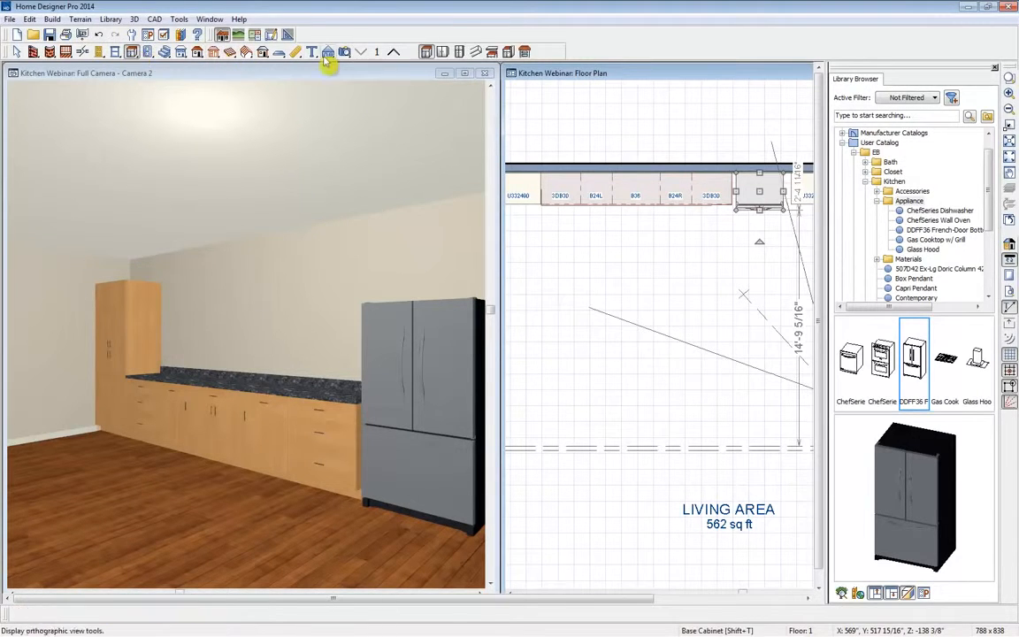
left_click(508, 51)
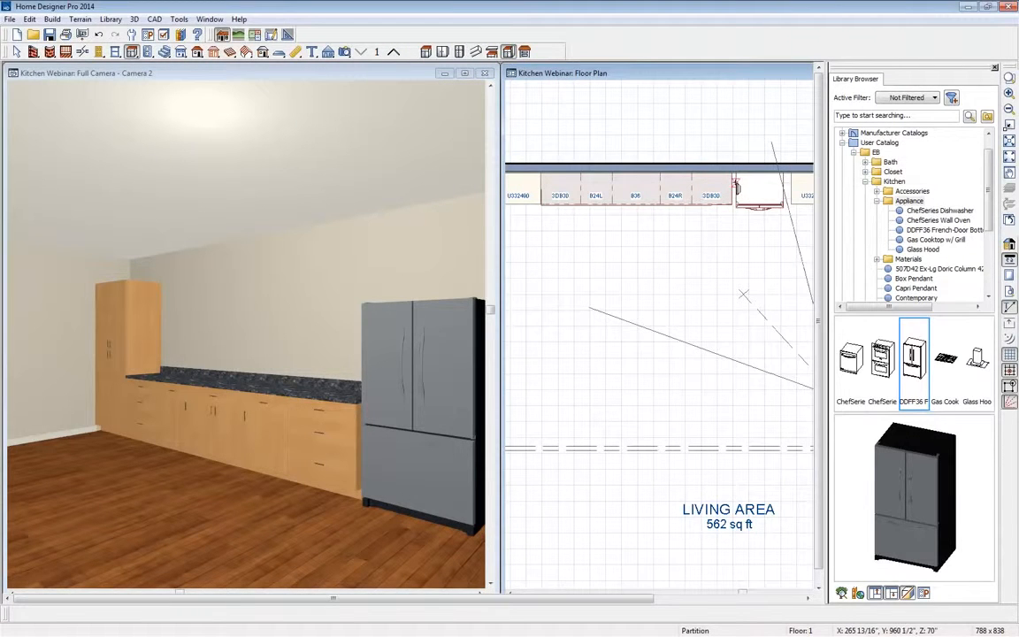
left_click(736, 187)
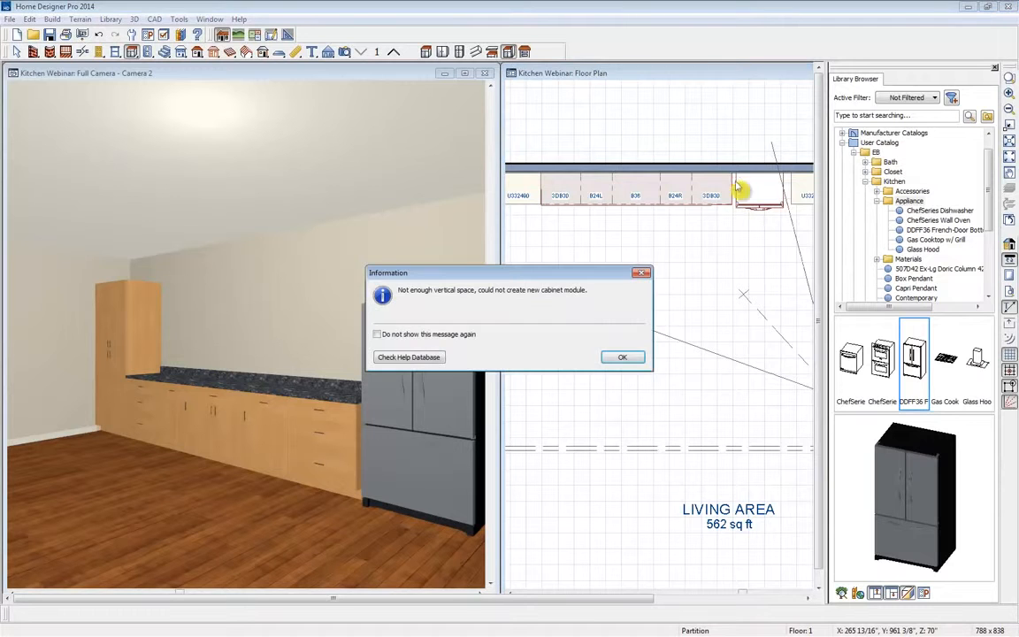
left_click(623, 357)
Step: Slide the refrigerator along the wall to widen the gap beside the end drawer cabinet
left_click(758, 196)
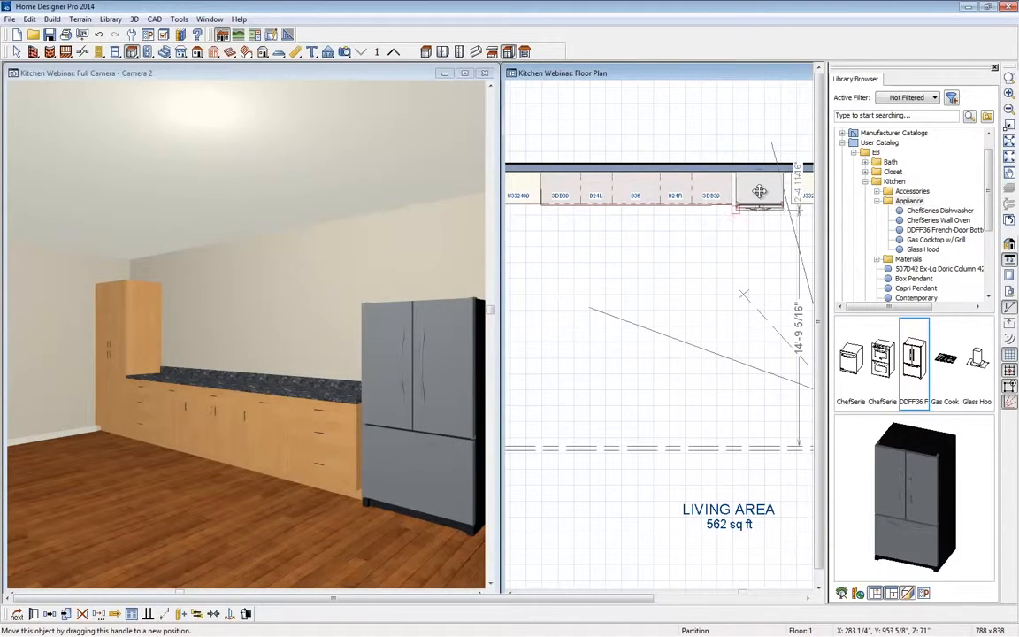
left_click_drag(772, 193, 772, 193)
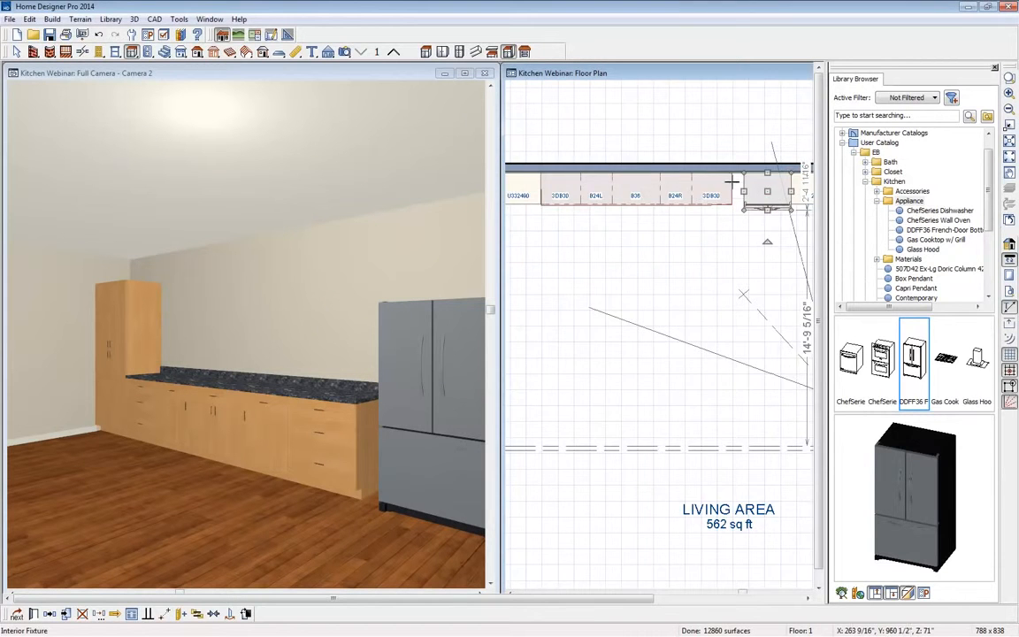
Step: Place a partition in the gap, move it against the side of the end drawer cabinet, and set its depth to 24 inches
scroll(744, 184, "up", 4)
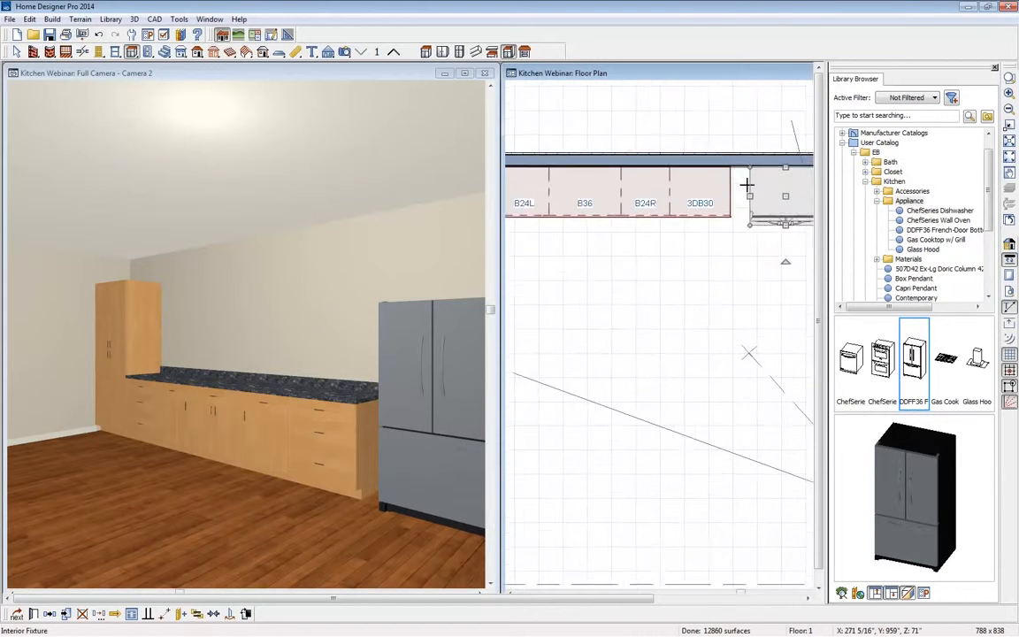
left_click(510, 51)
left_click(734, 176)
left_click(735, 177)
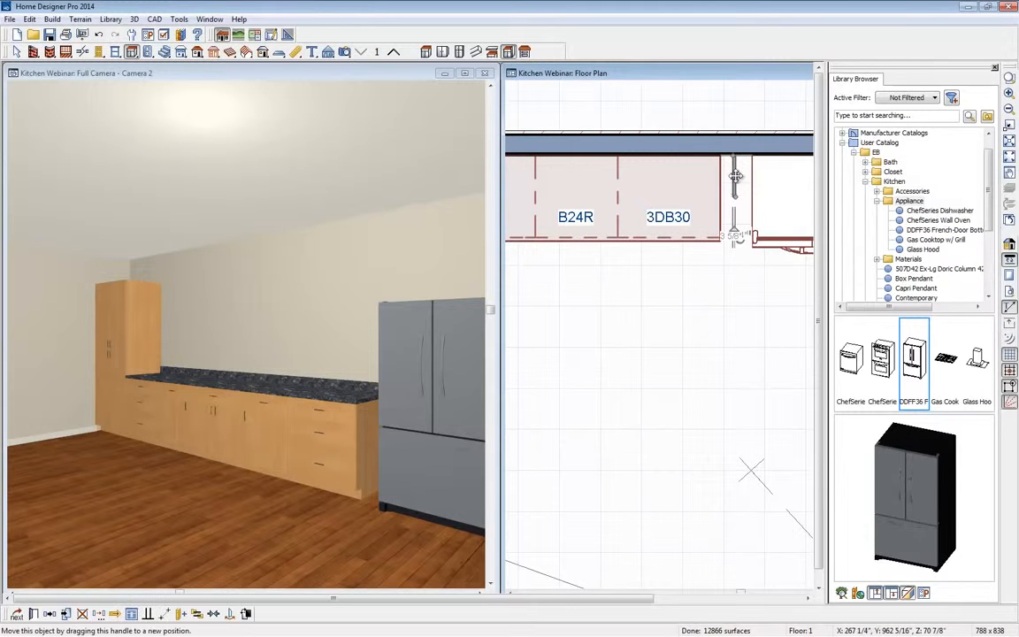
left_click_drag(725, 176, 721, 176)
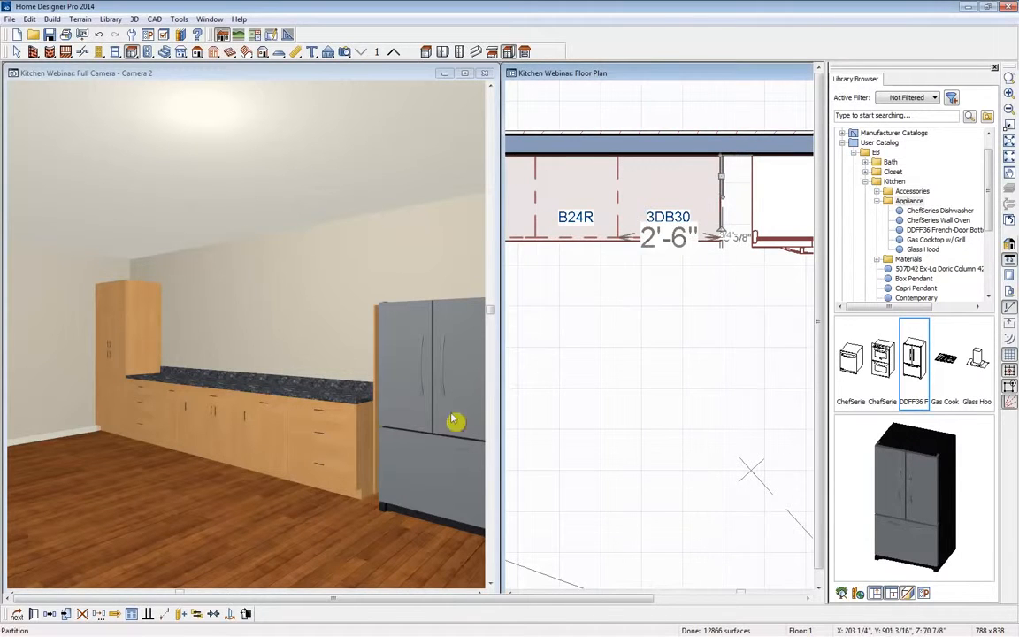
left_click(33, 614)
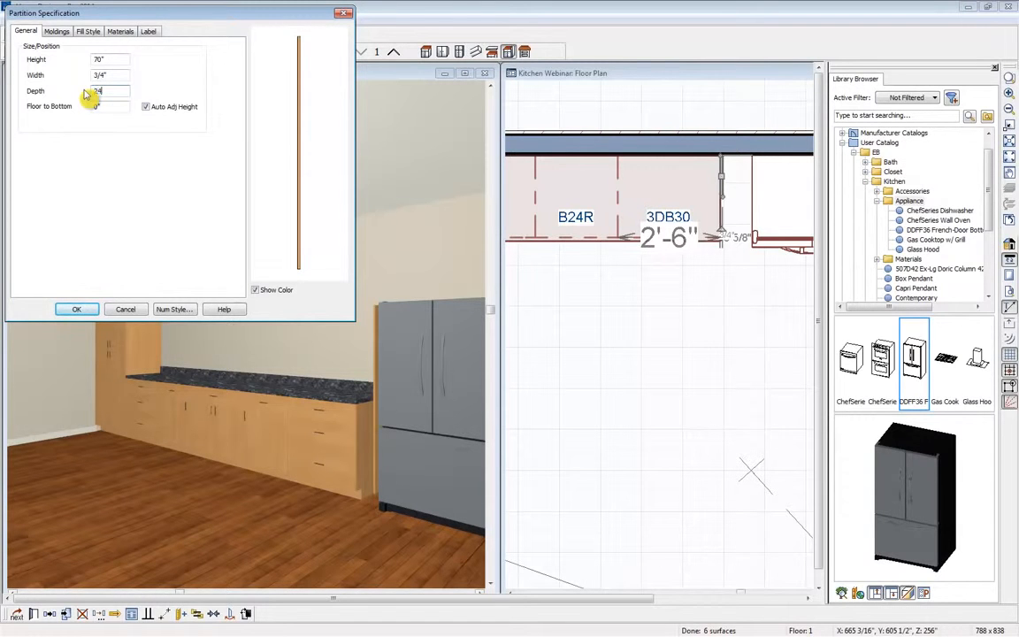
key("Return")
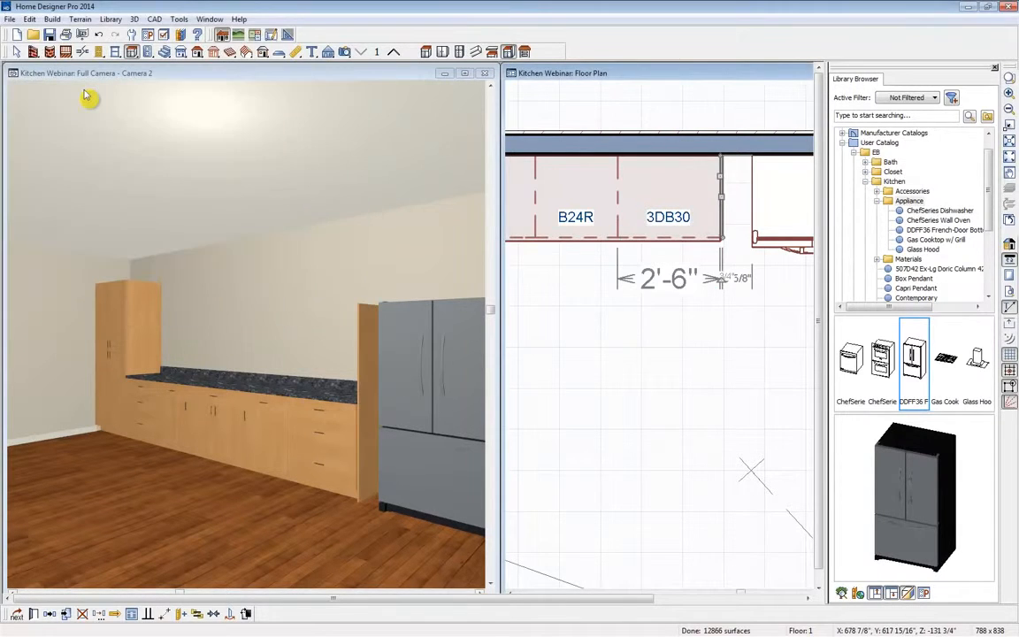
Step: Slide the refrigerator against the new partition, and move the full height cabinet beside it snug against the refrigerator
scroll(681, 233, "down", 2)
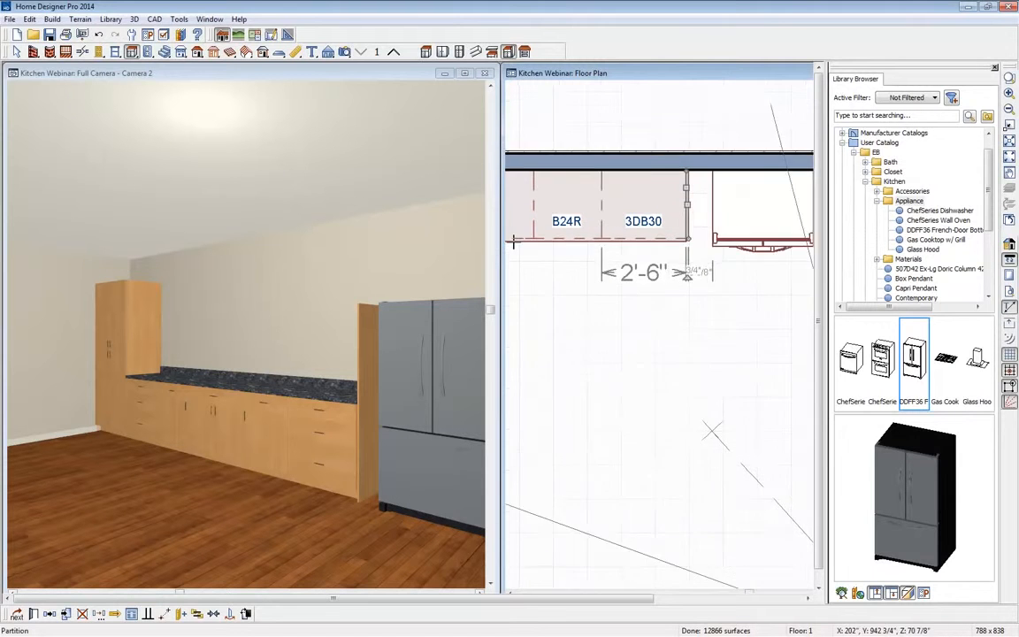
left_click(681, 232)
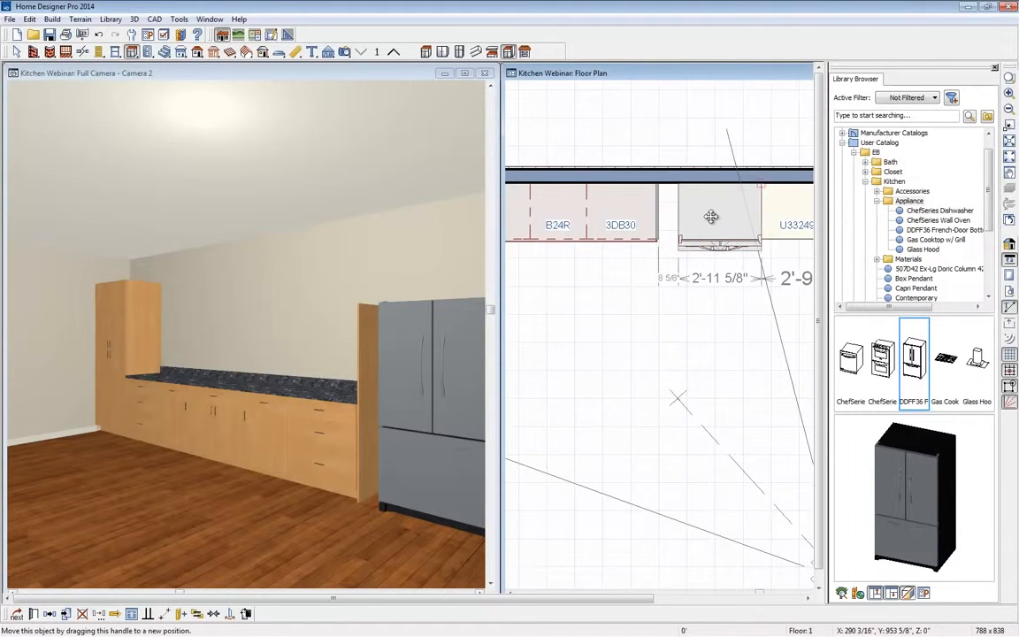
left_click_drag(712, 221, 701, 215)
left_click(799, 211)
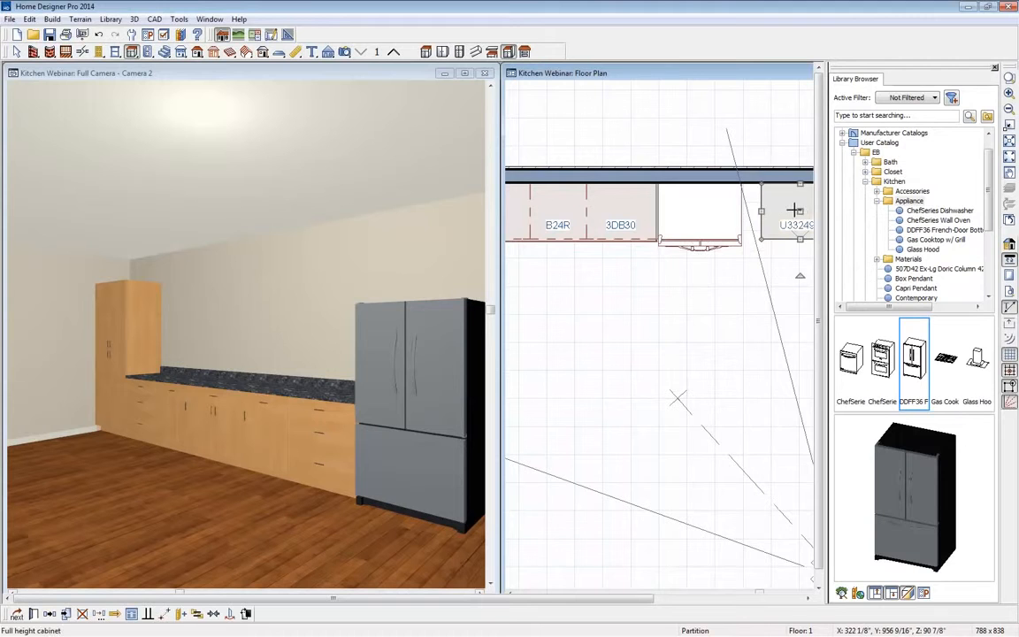
left_click_drag(799, 210, 781, 211)
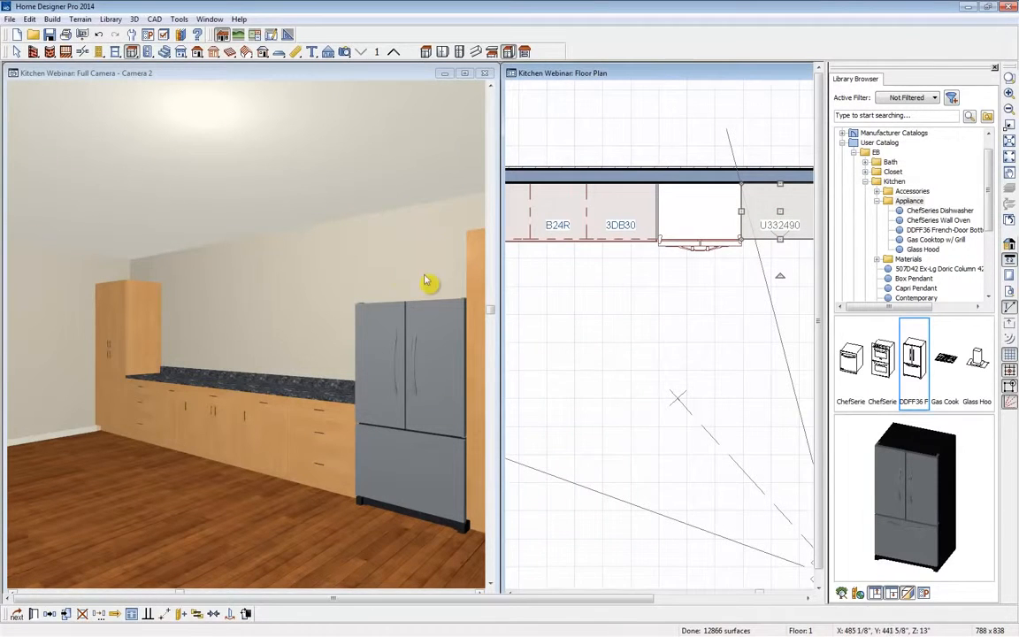
Step: Place a wall cabinet above the refrigerator and stretch it to fill the refrigerator opening, 24 inches deep
left_click(443, 53)
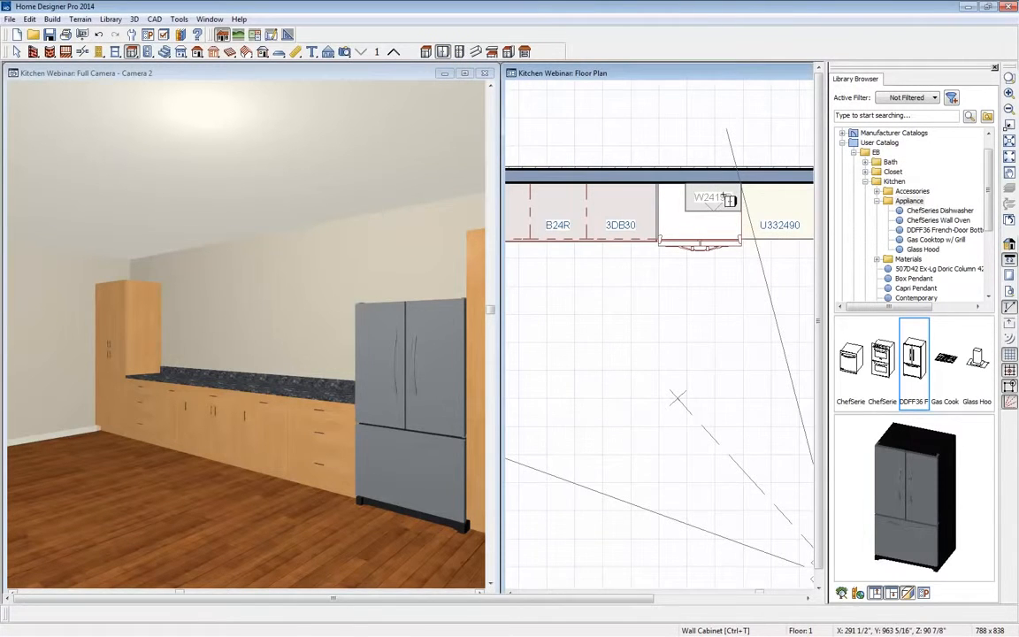
left_click(727, 200)
left_click(722, 201)
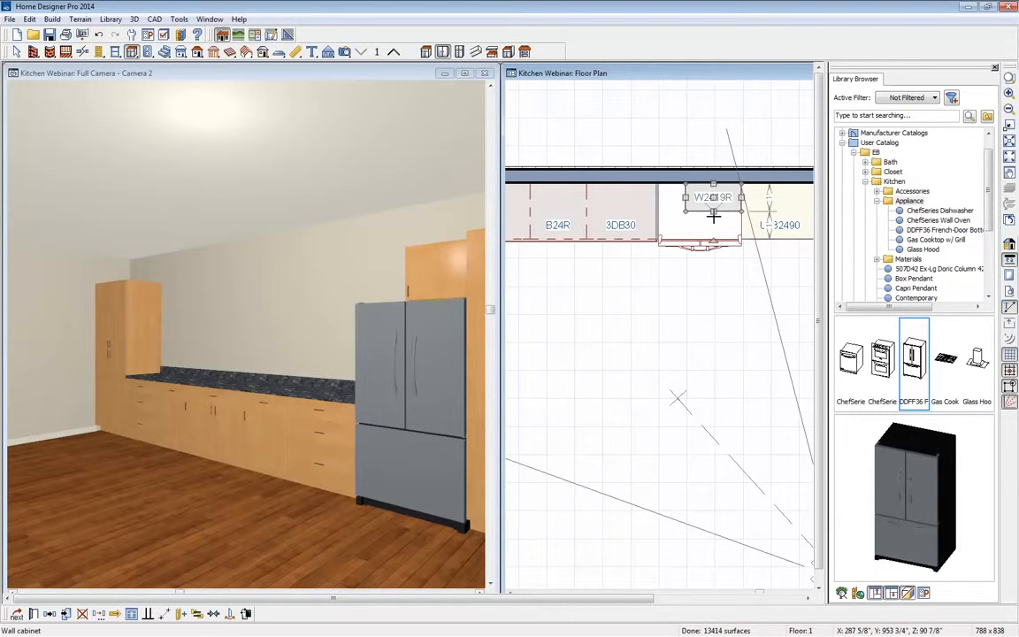
left_click_drag(714, 211, 657, 212)
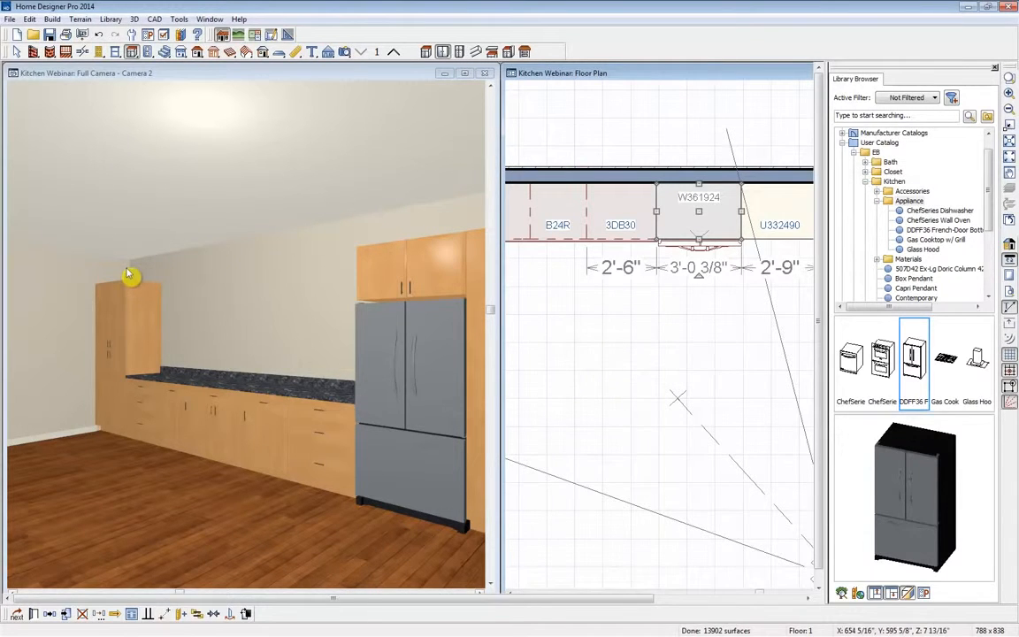
Step: Place a soffit on the back wall above the end drawer cabinet
left_click(475, 52)
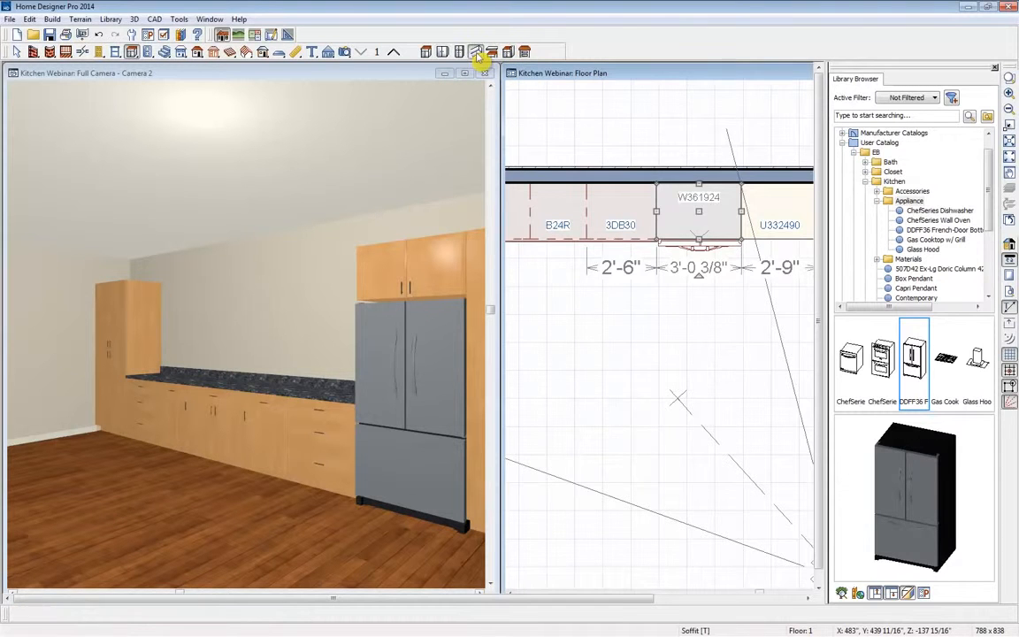
left_click(602, 202)
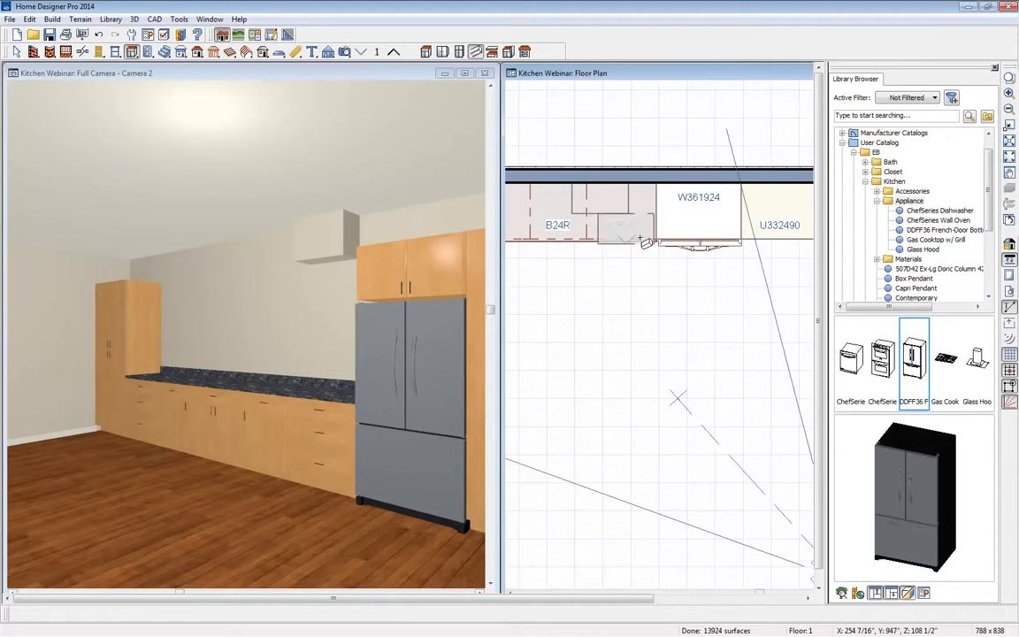
scroll(639, 255, "down", 3)
left_click(624, 228)
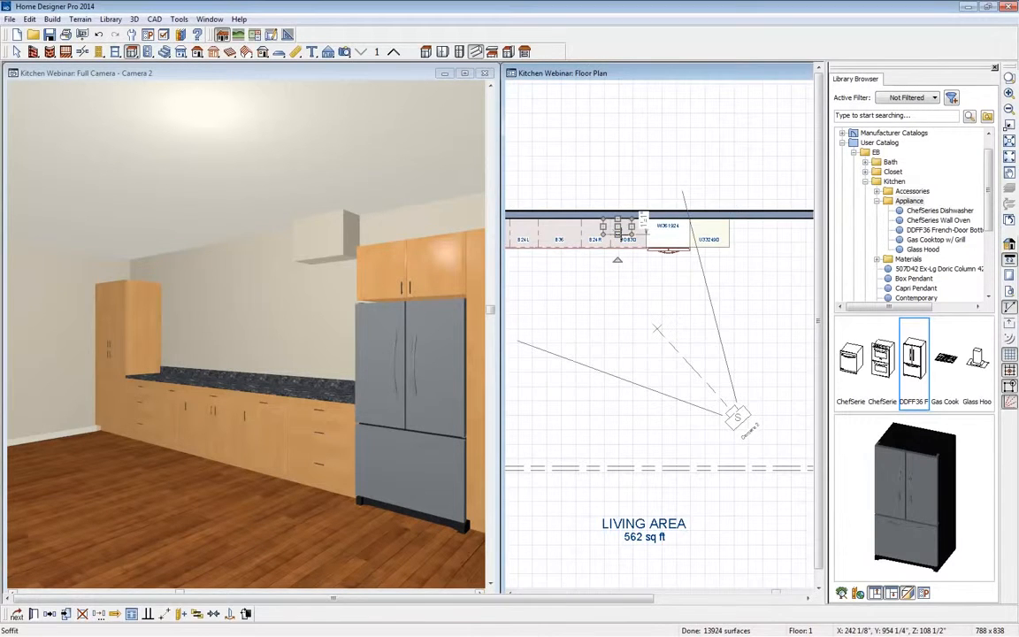
Step: Stretch the soffit along the entire back wall between both side walls and align its front edge with the cabinet fronts
left_click_drag(619, 245, 794, 238)
scroll(697, 245, "down", 3)
left_click_drag(638, 239, 548, 237)
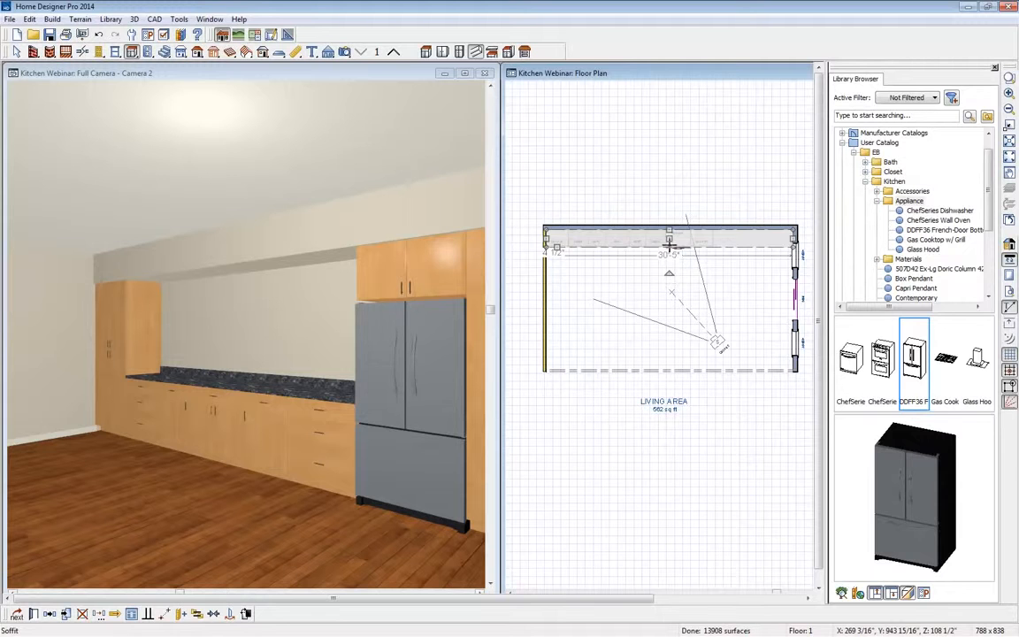
scroll(669, 239, "up", 2)
middle_click_drag(638, 286, 710, 281)
left_click_drag(562, 244, 562, 241)
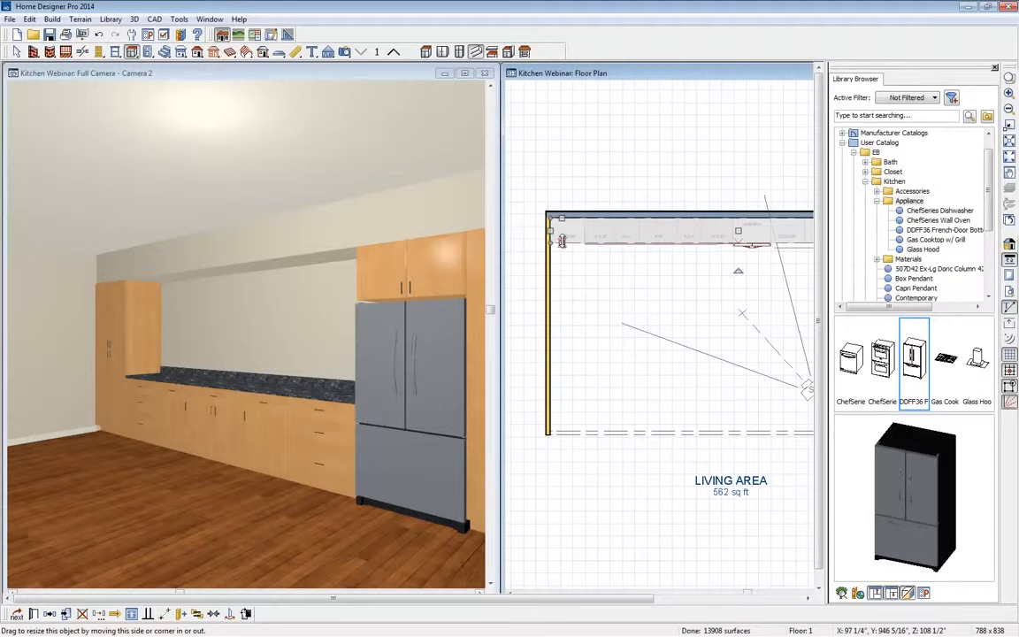
Step: Maximize the camera view and place the Gas Cooktop w/ Grill in the countertop of the 36-inch base cabinet
left_click(466, 76)
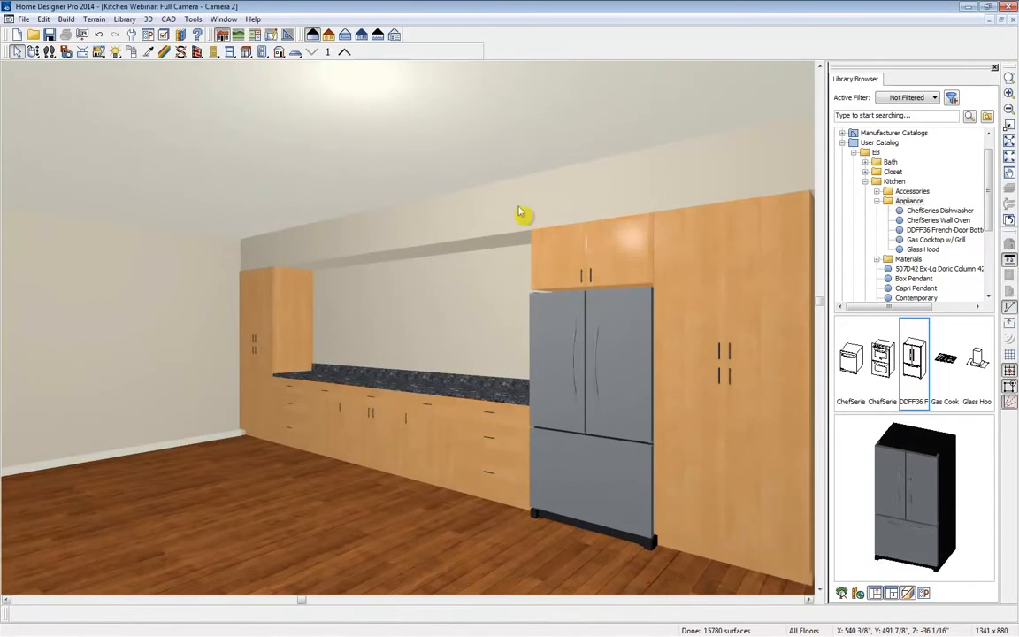
left_click(953, 363)
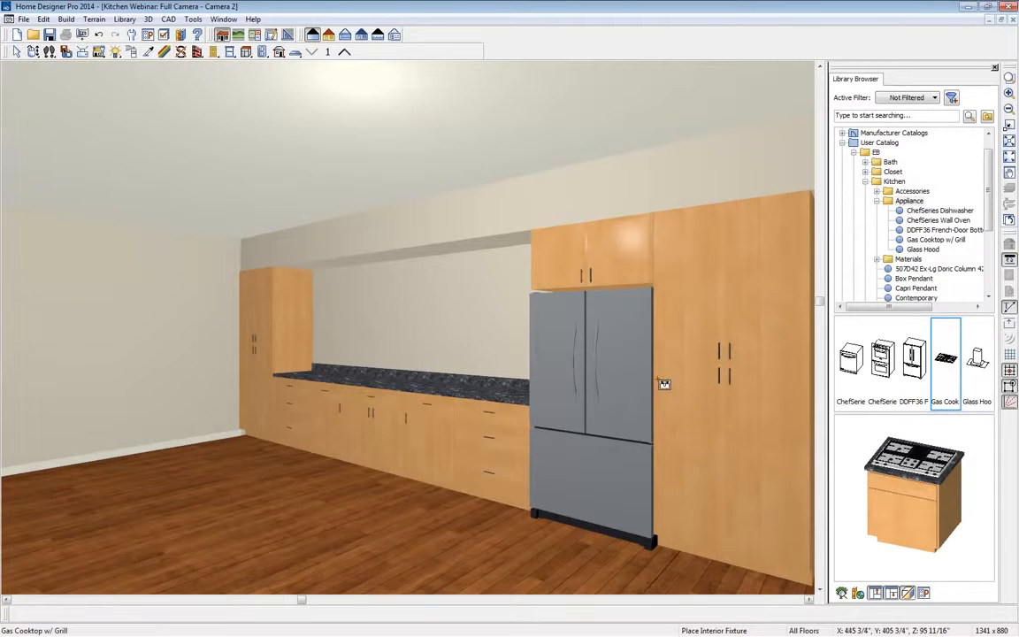
left_click(385, 384)
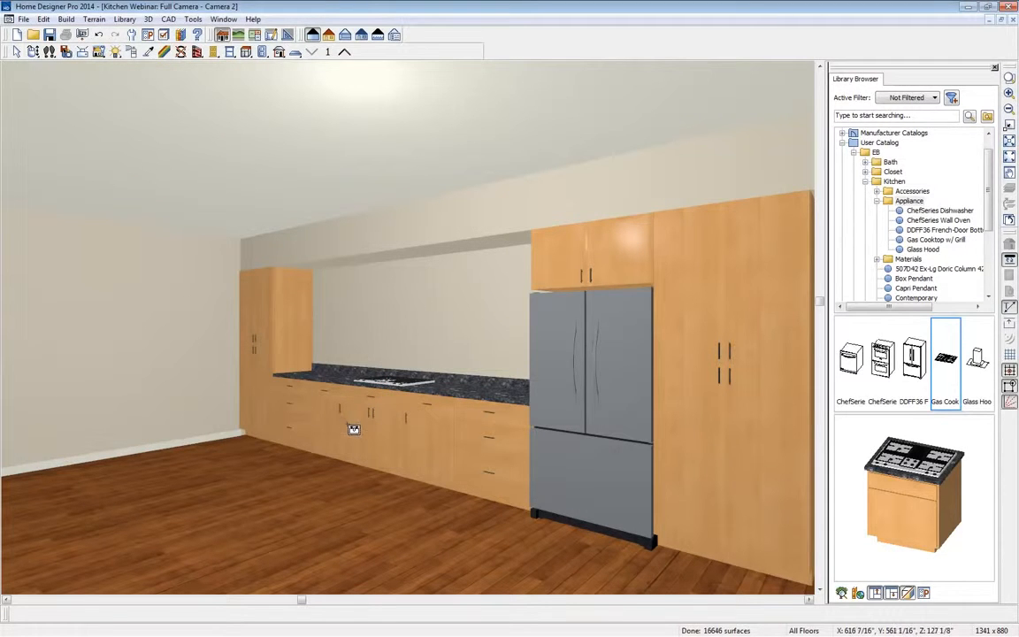
Step: Inspect the false drawer above the doors in the cooktop base cabinet's specification, leaving the settings unchanged
double_click(370, 431)
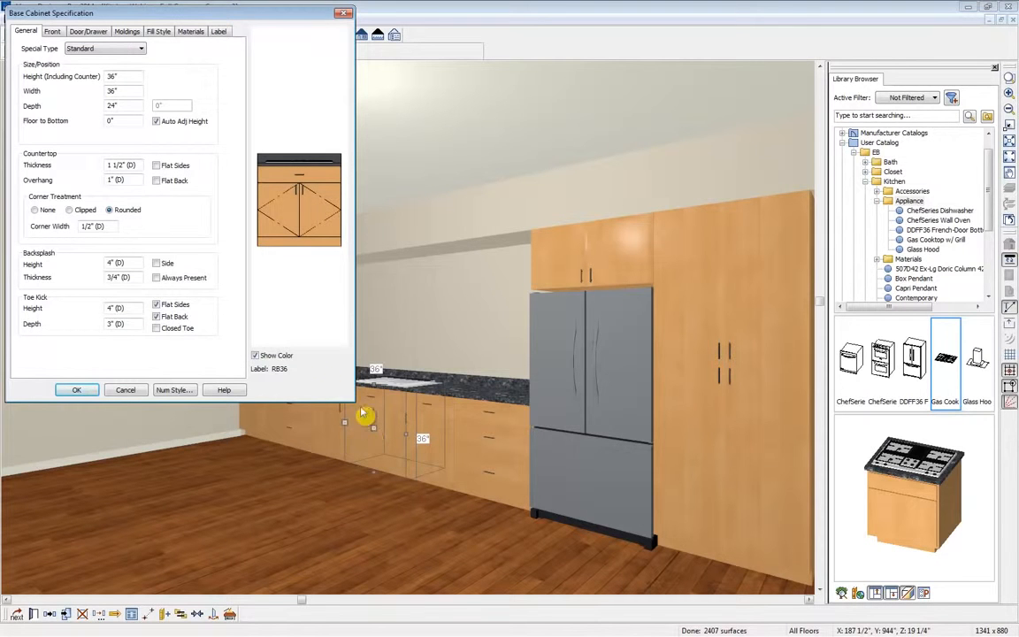
left_click(324, 179)
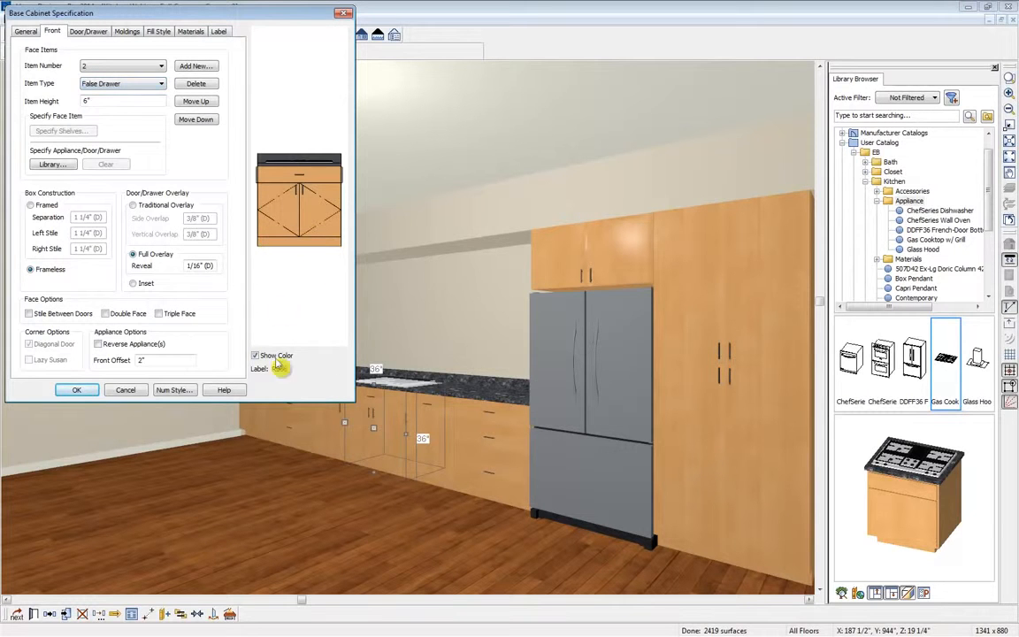
left_click(126, 391)
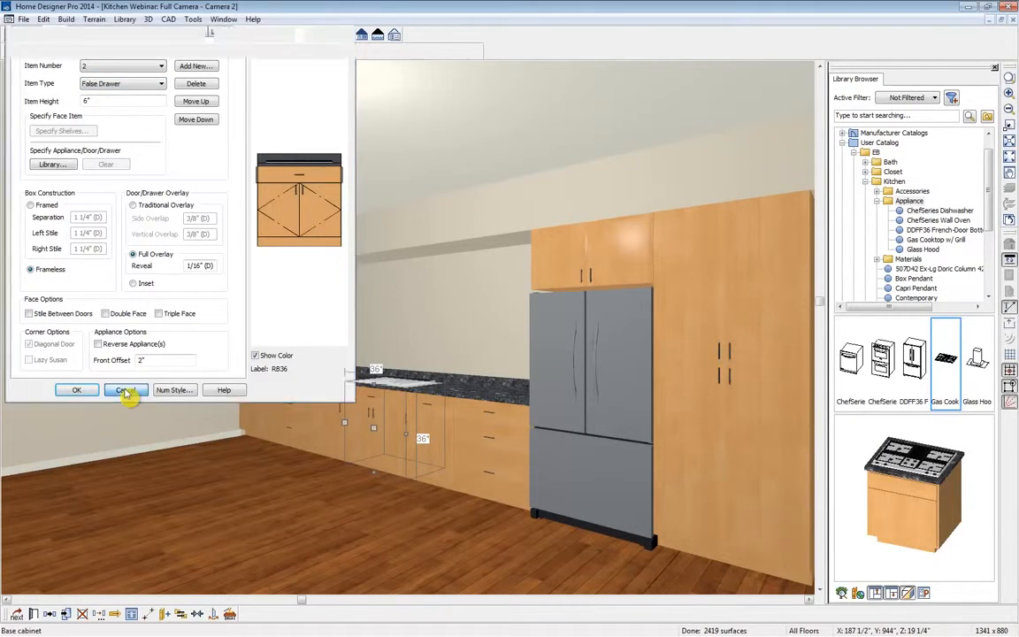
Step: Place the Glass Hood on the wall above the cooktop despite the placement conflict, and center it on the cooktop base cabinet
left_click(976, 361)
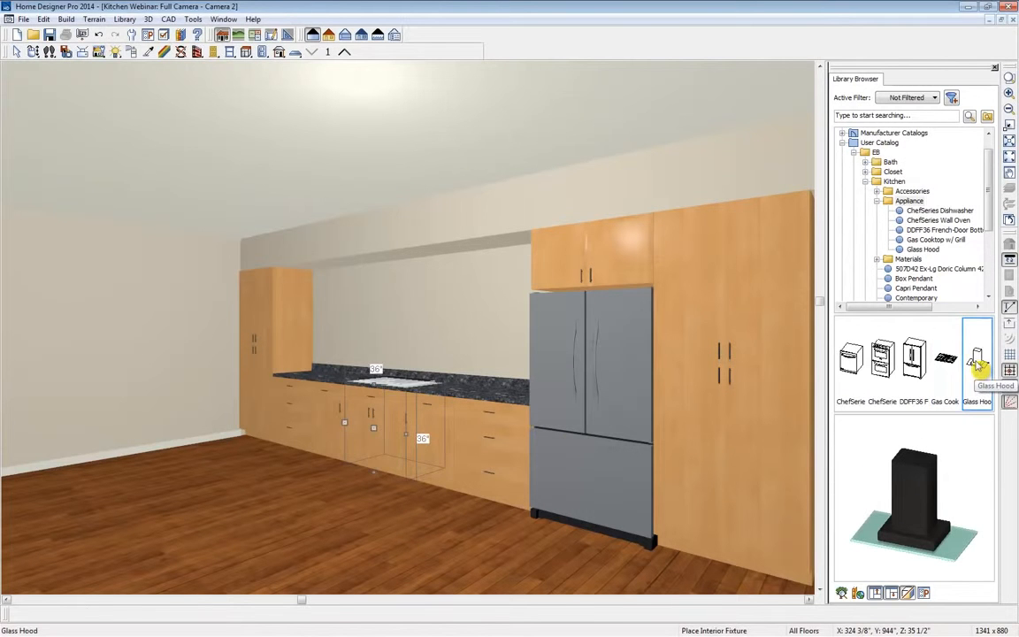
left_click(407, 334)
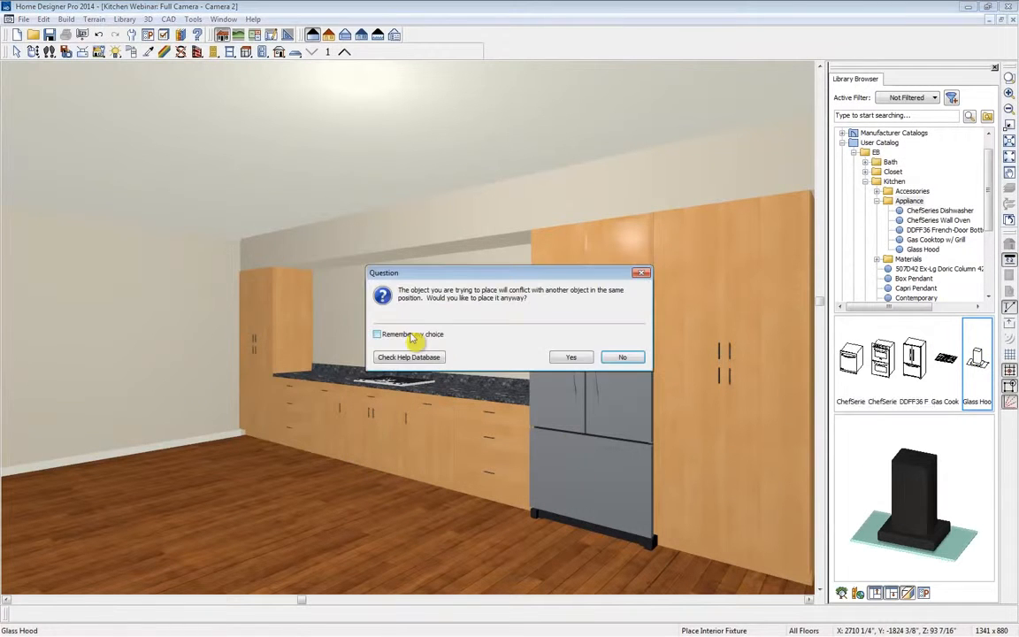
left_click(571, 358)
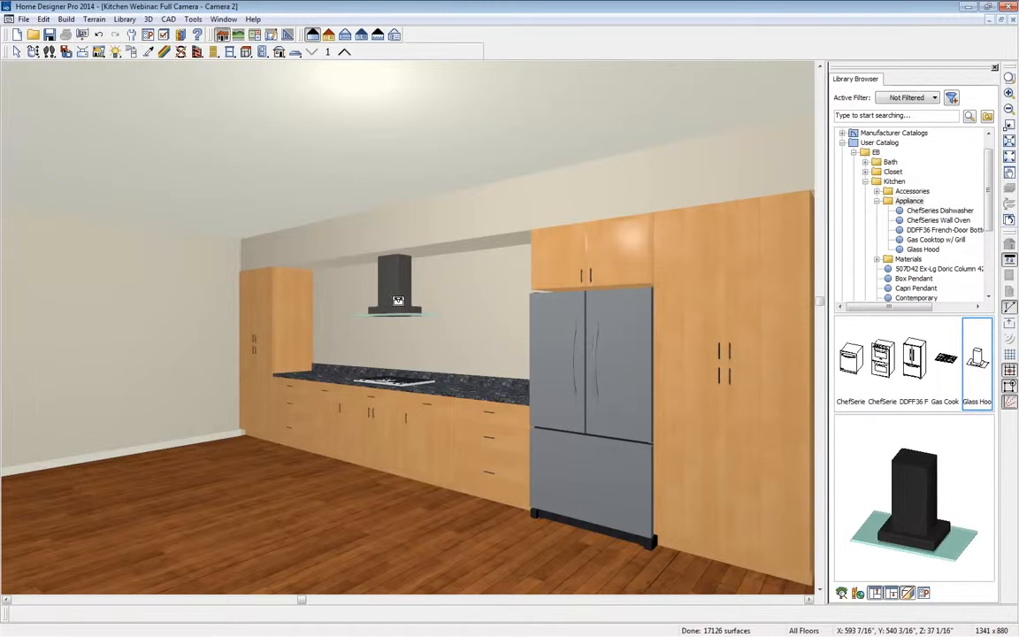
left_click(397, 301)
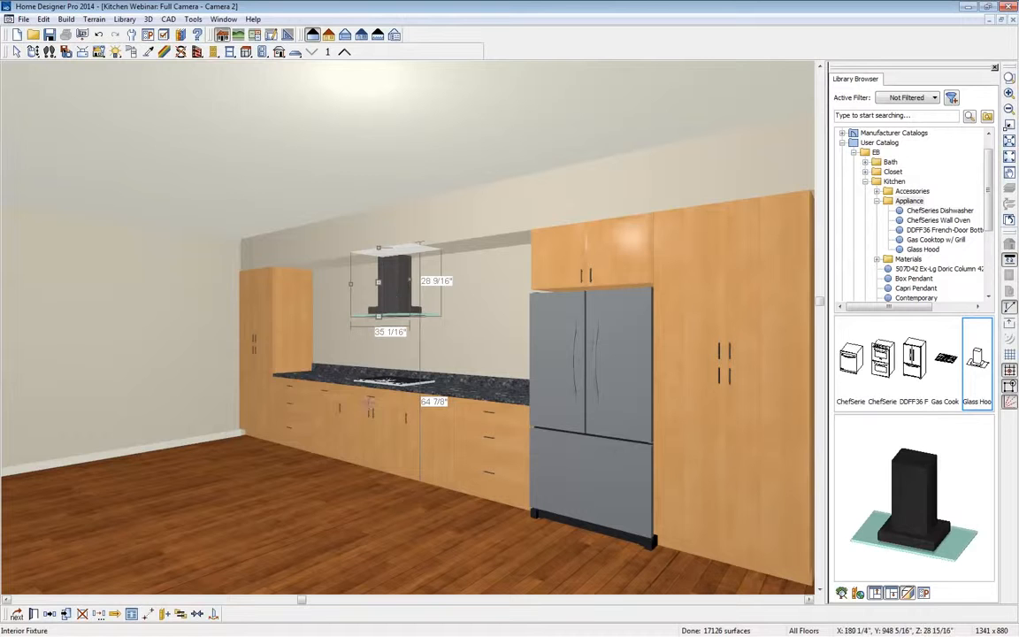
left_click(197, 614)
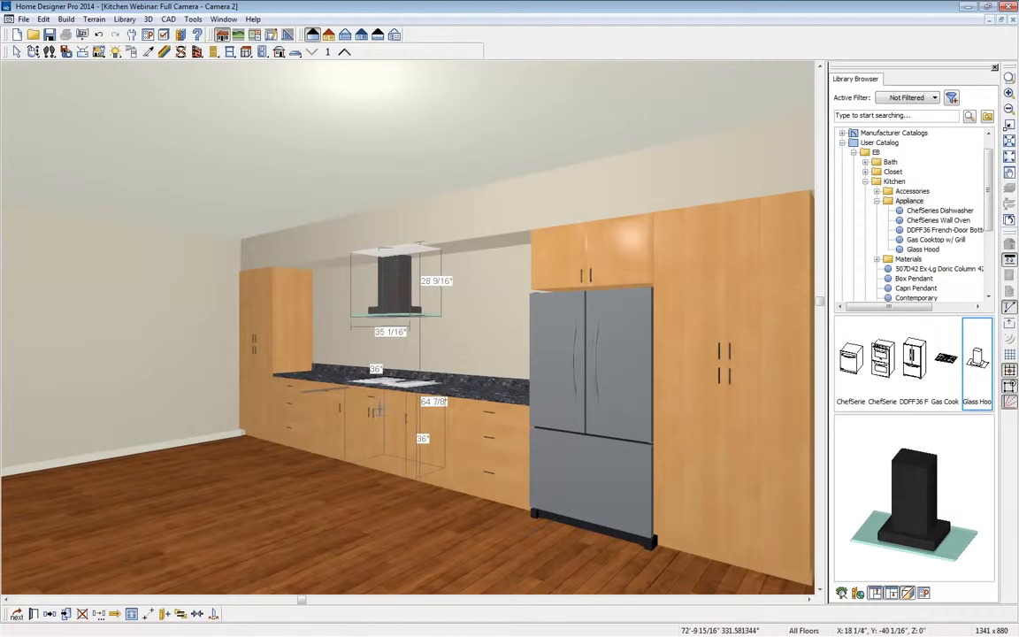
left_click(381, 395)
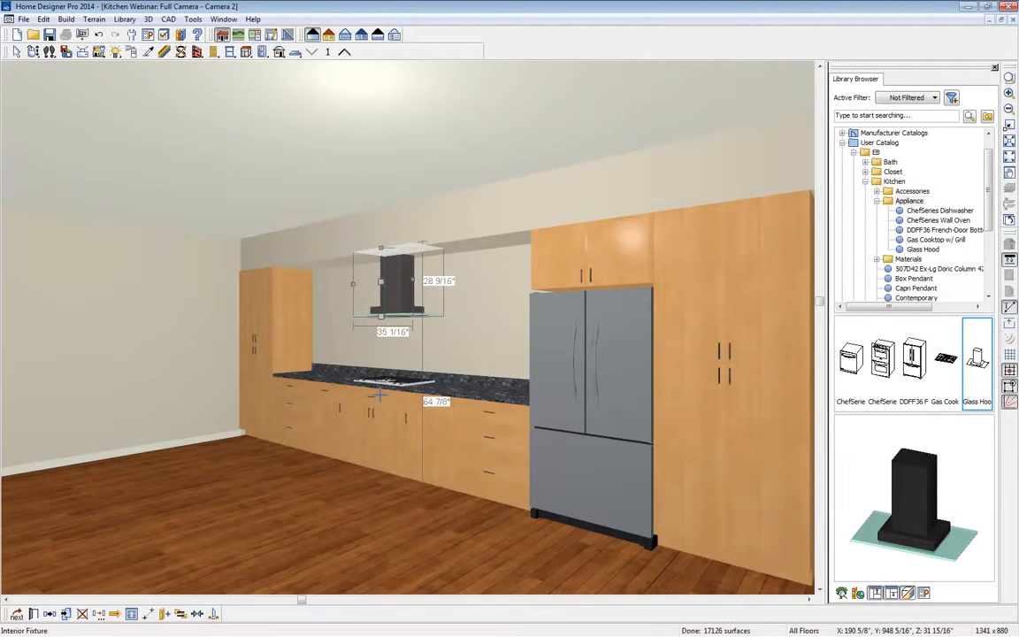
Step: Insert the ChefSeries Wall Oven into the full height cabinet at the far end of the run
left_click(884, 364)
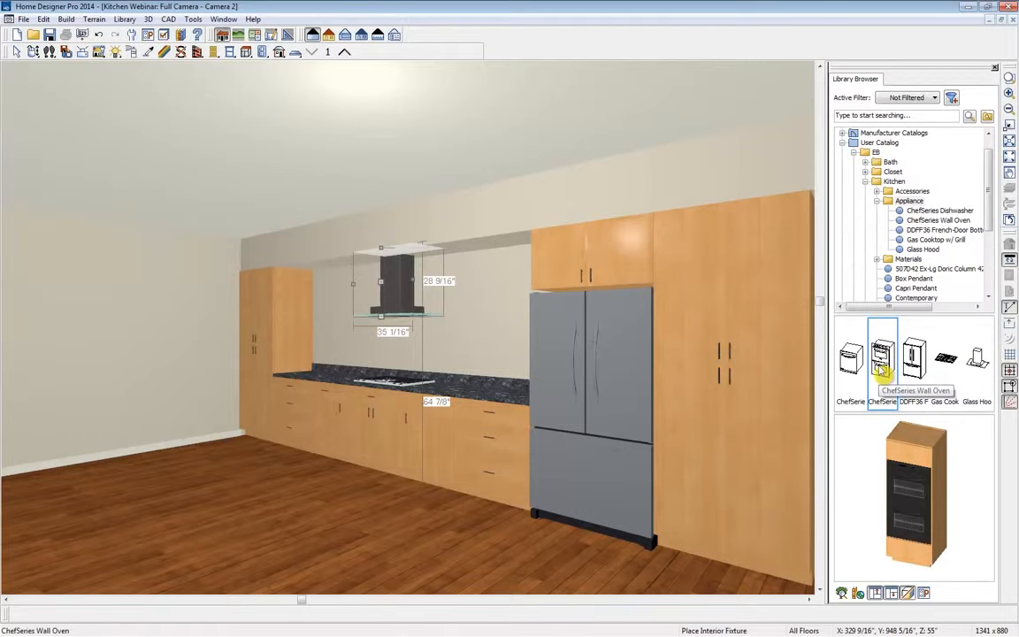
left_click(253, 339)
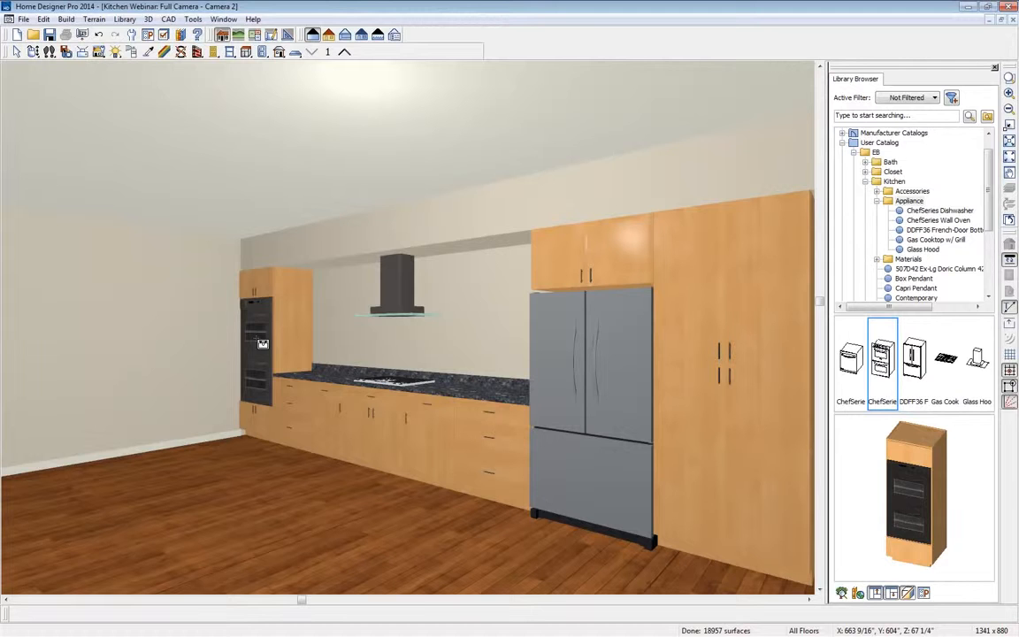
Step: Change the door item below the wall oven to an Appliance in the full height cabinet's front specification
left_click(261, 344)
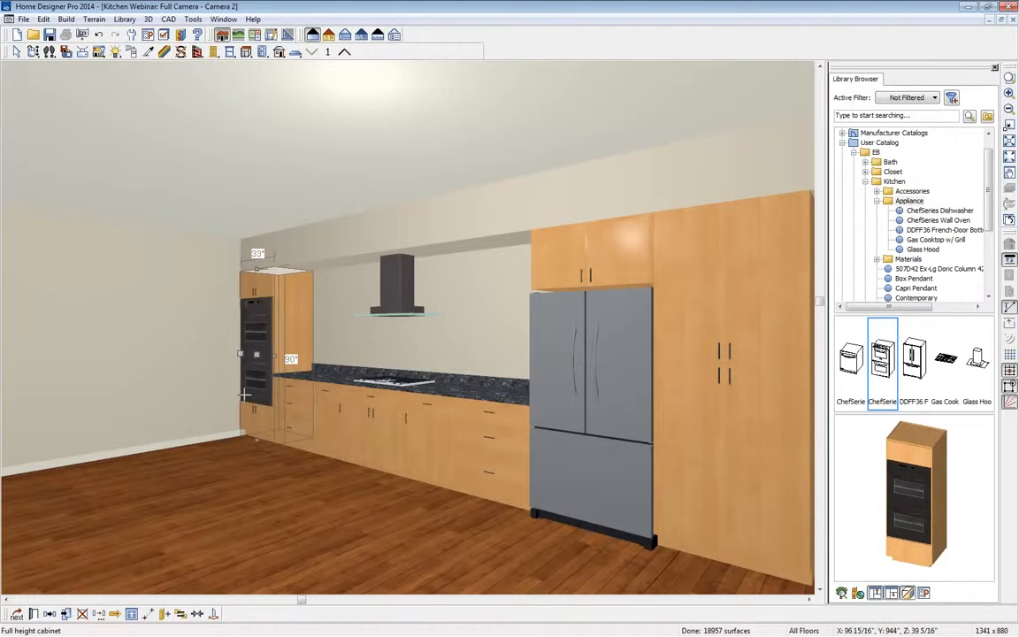
left_click(33, 614)
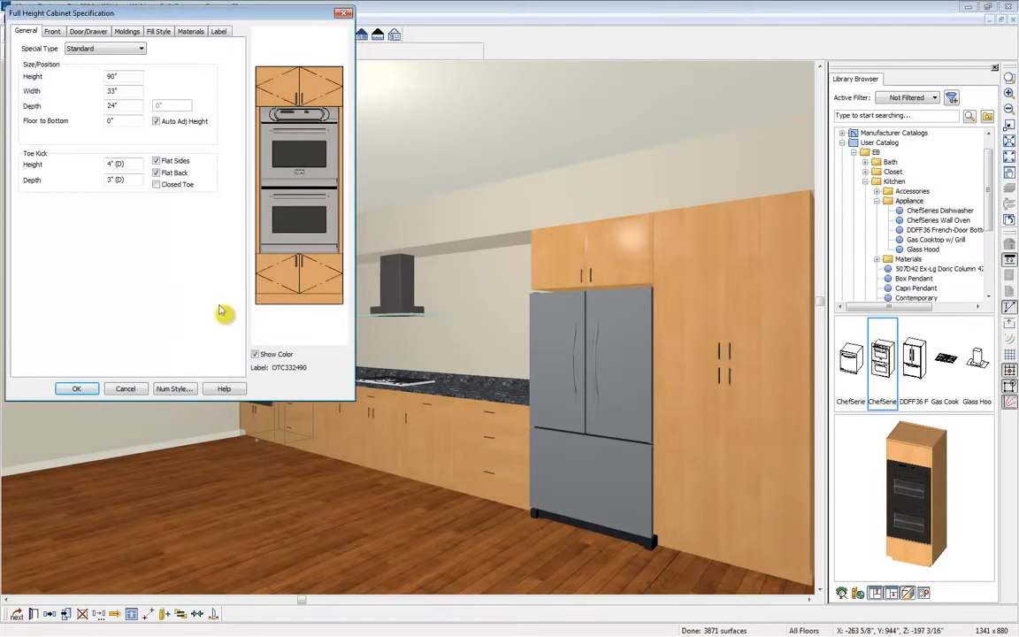
left_click(282, 265)
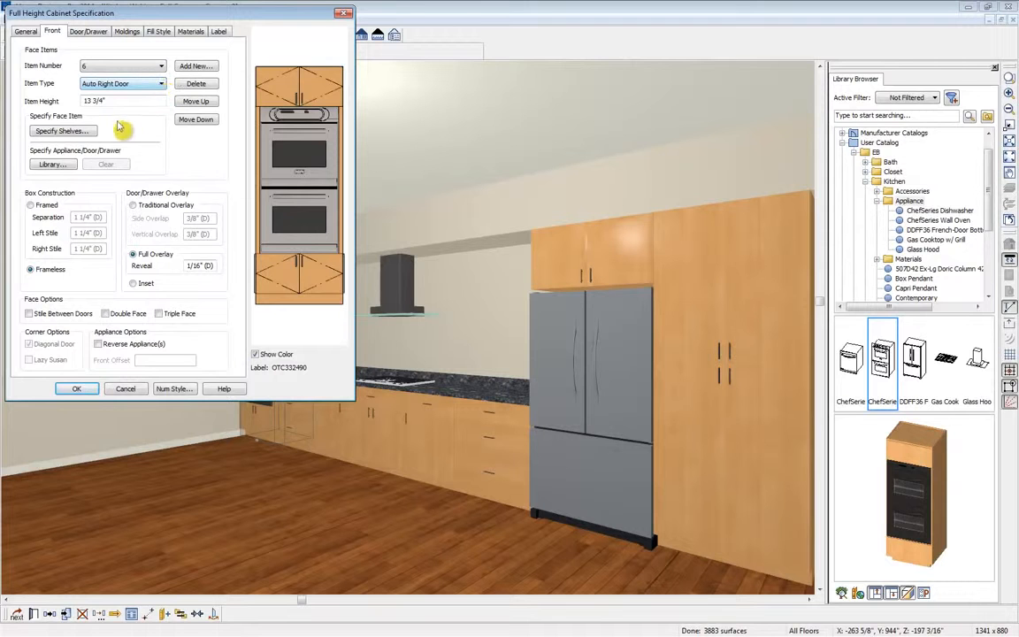
left_click(134, 85)
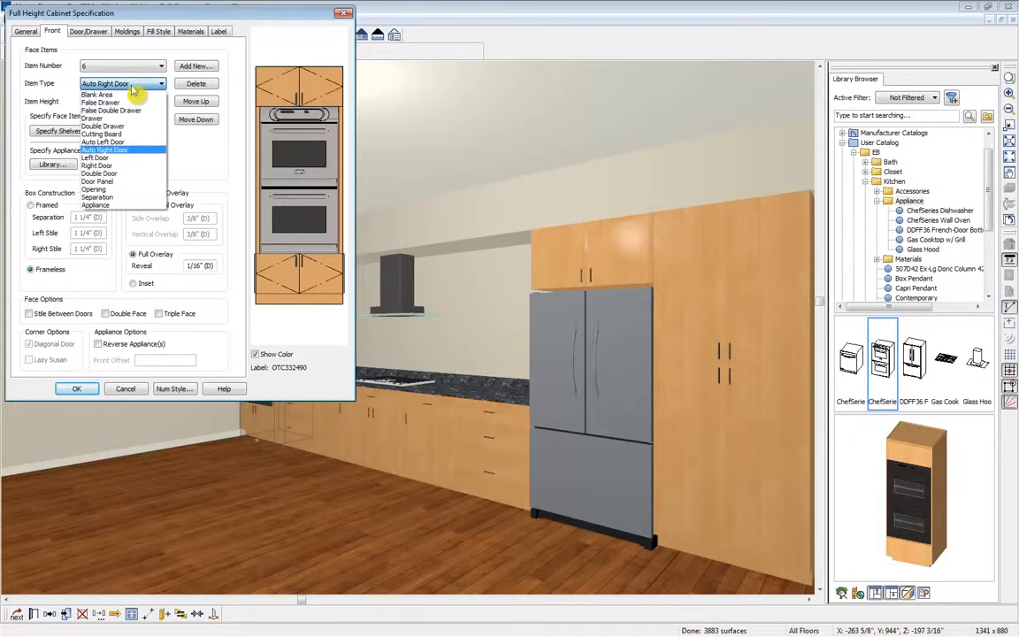
left_click(96, 207)
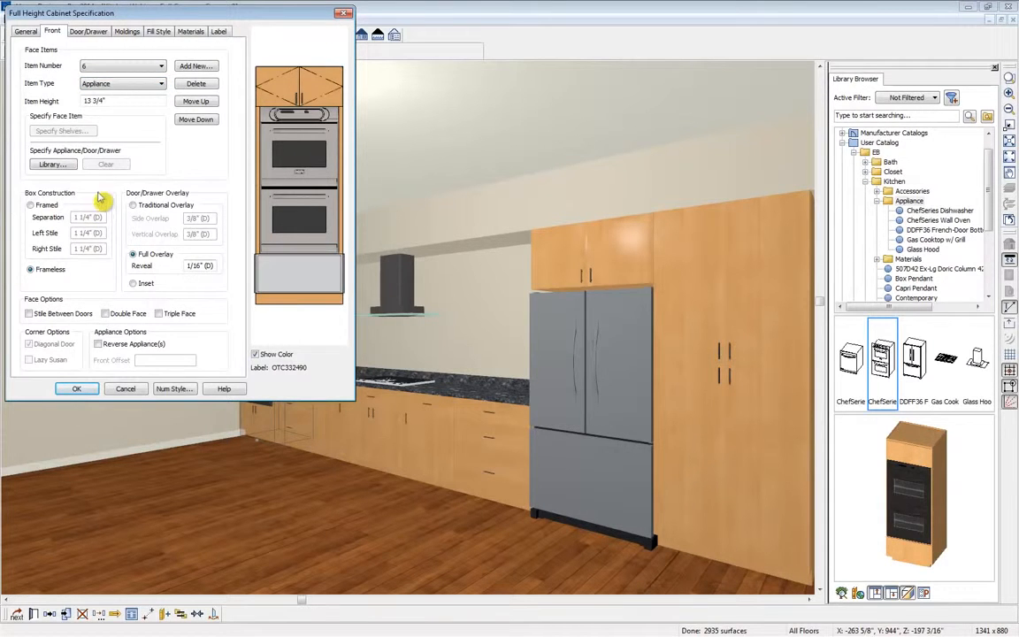
Step: Assign the ChefSeries Warming Drawer from the core catalog's Wall Ovens to the appliance opening below the ovens and accept the cabinet specification
left_click(53, 166)
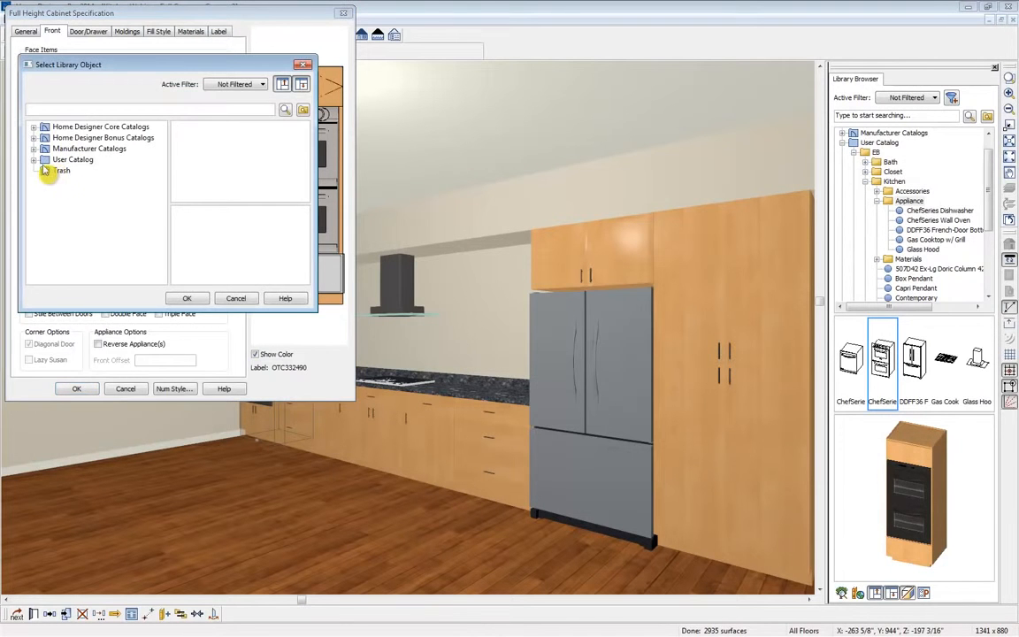
left_click(34, 128)
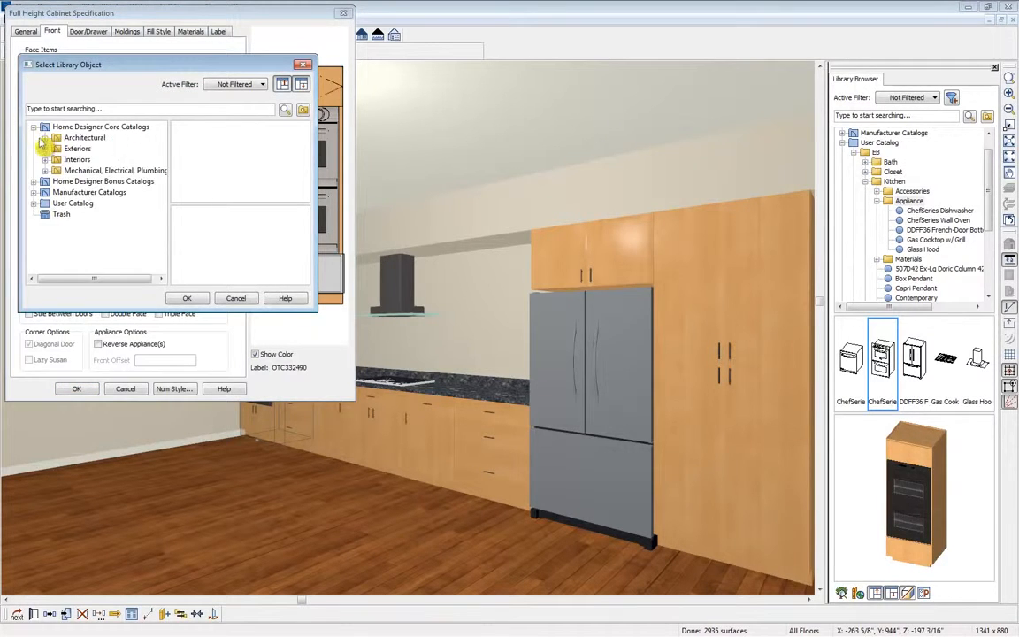
left_click(46, 138)
left_click(58, 149)
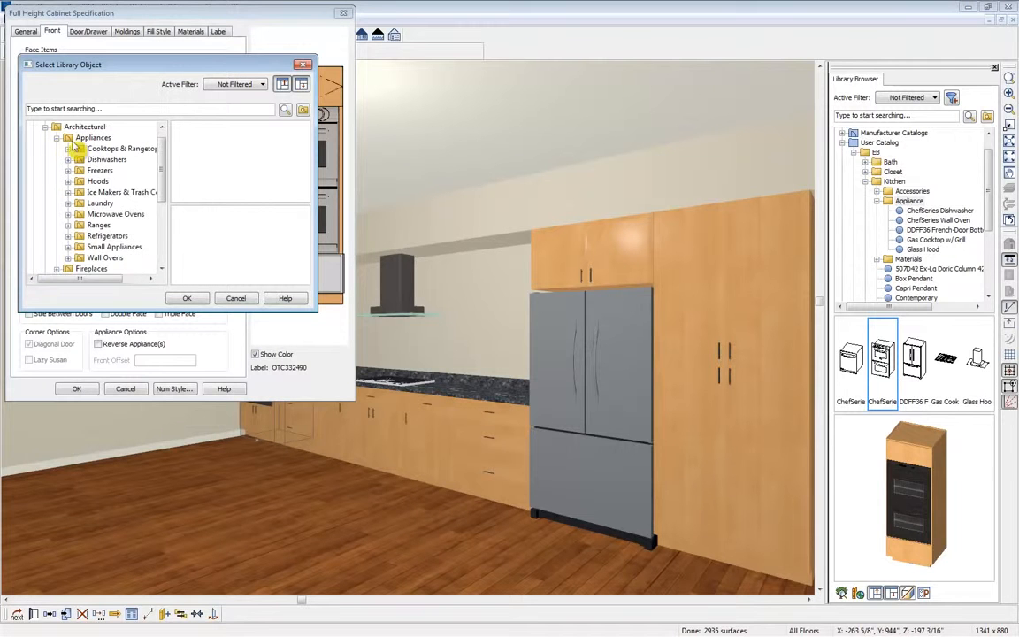
left_click(75, 263)
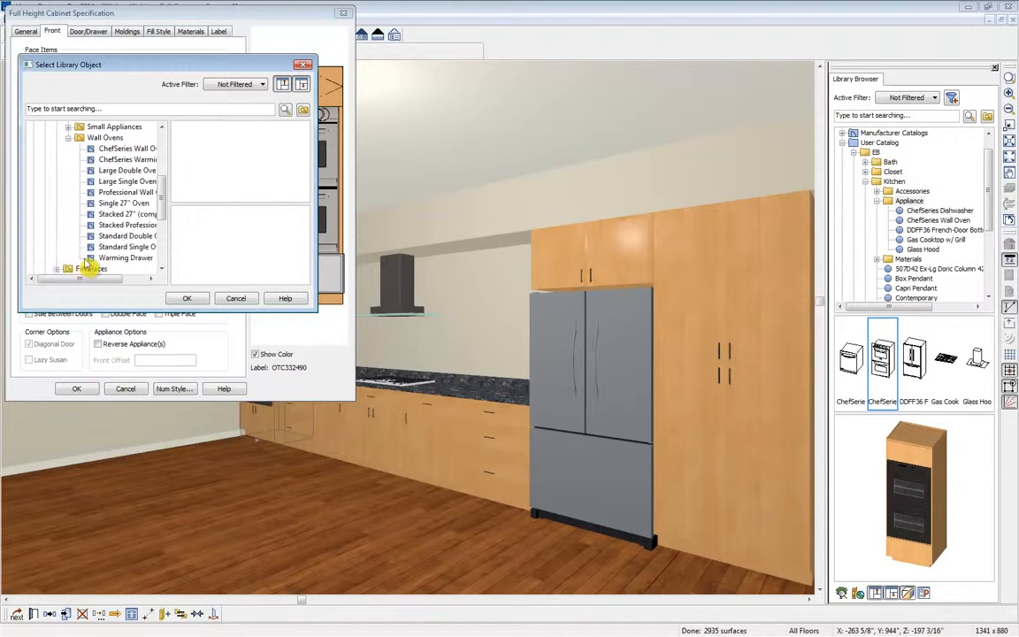
left_click(132, 159)
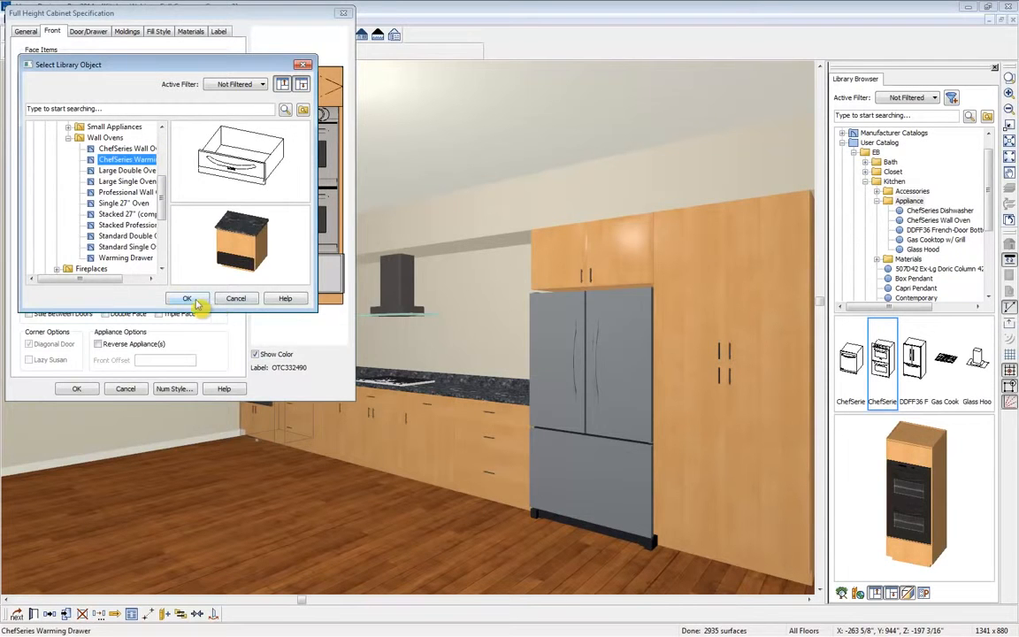
left_click(189, 299)
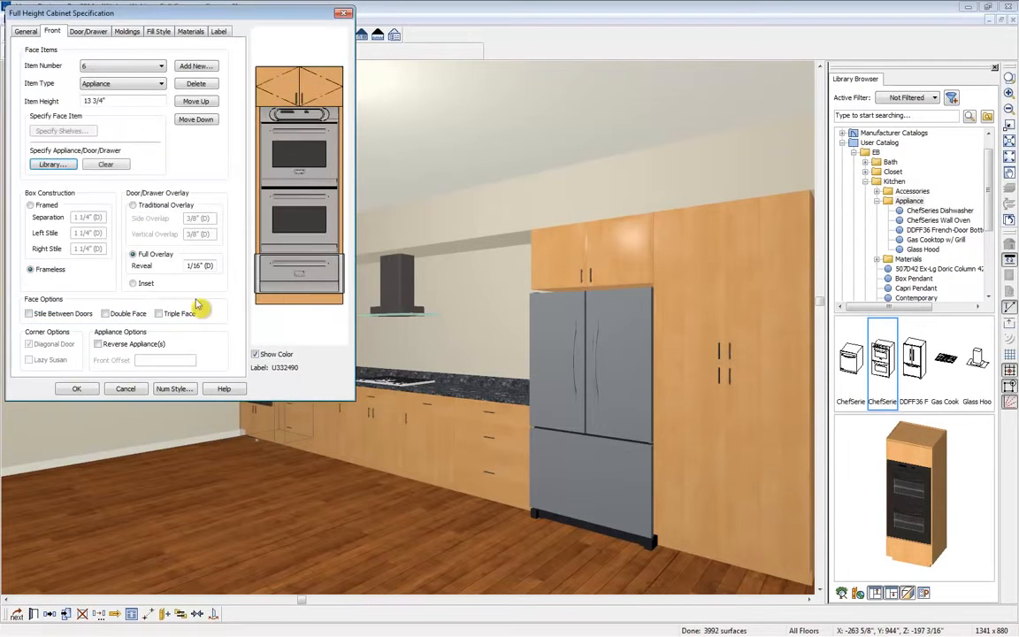
left_click(77, 389)
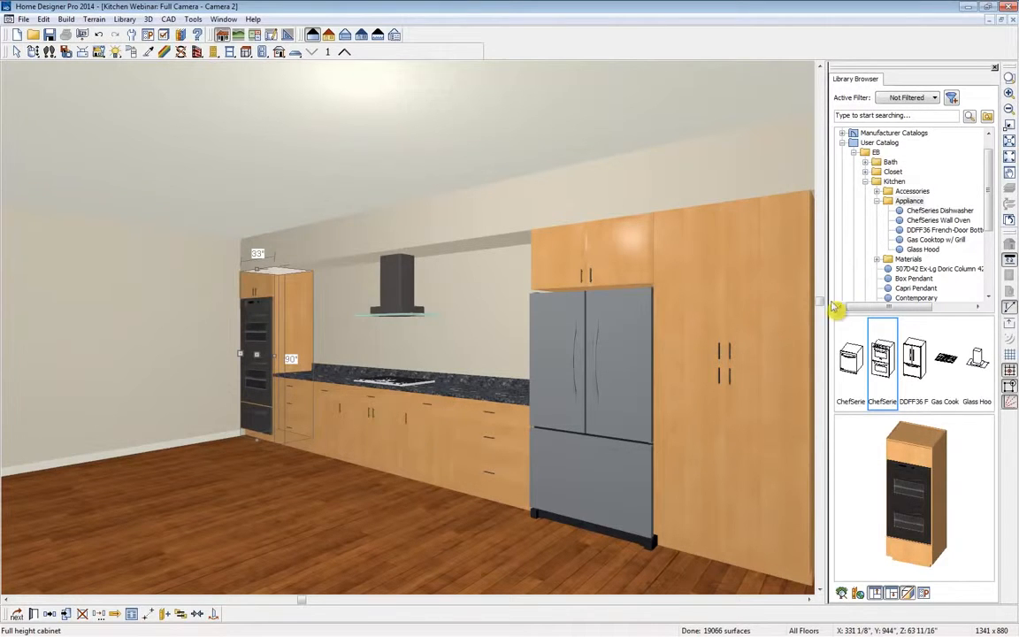
Step: Paint the soffit and walls with HC-164 puritan gray and the floor with Natural - OK Plank from the user catalog's kitchen materials
left_click(876, 201)
left_click(876, 210)
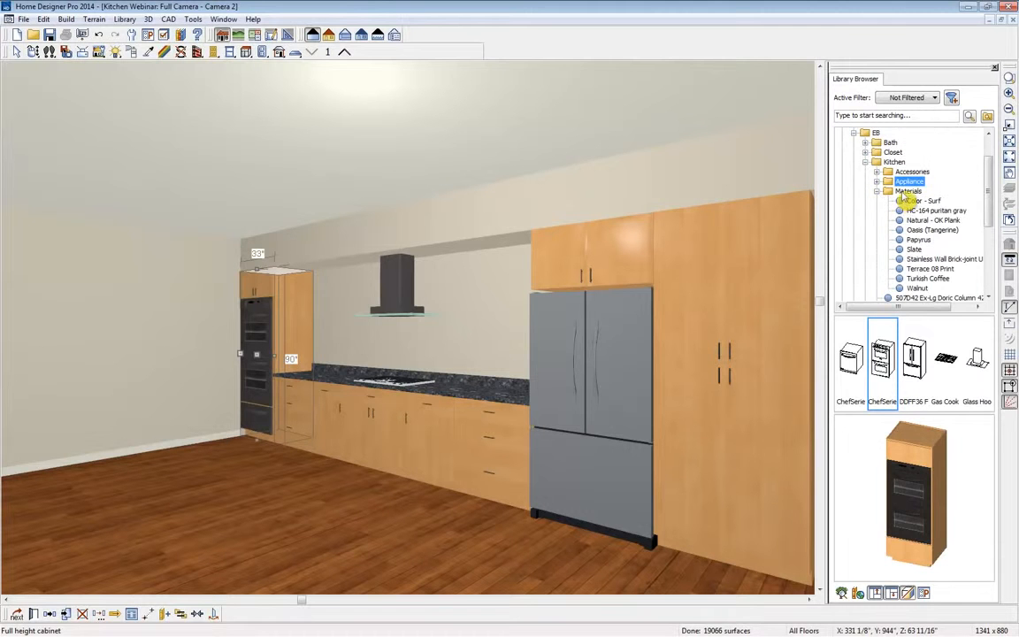
left_click(920, 200)
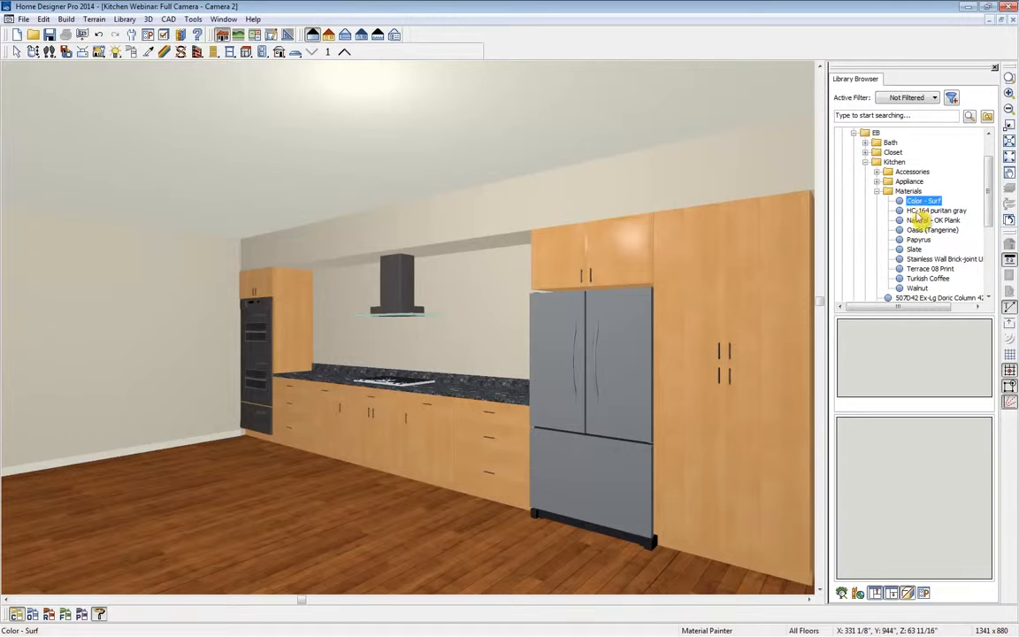
left_click(925, 210)
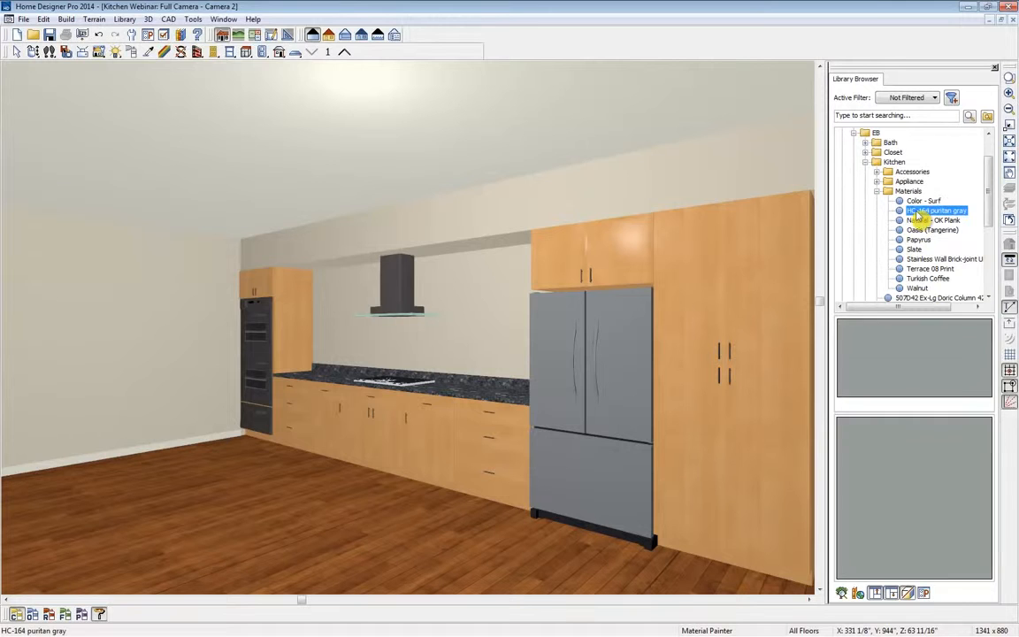
left_click(571, 197)
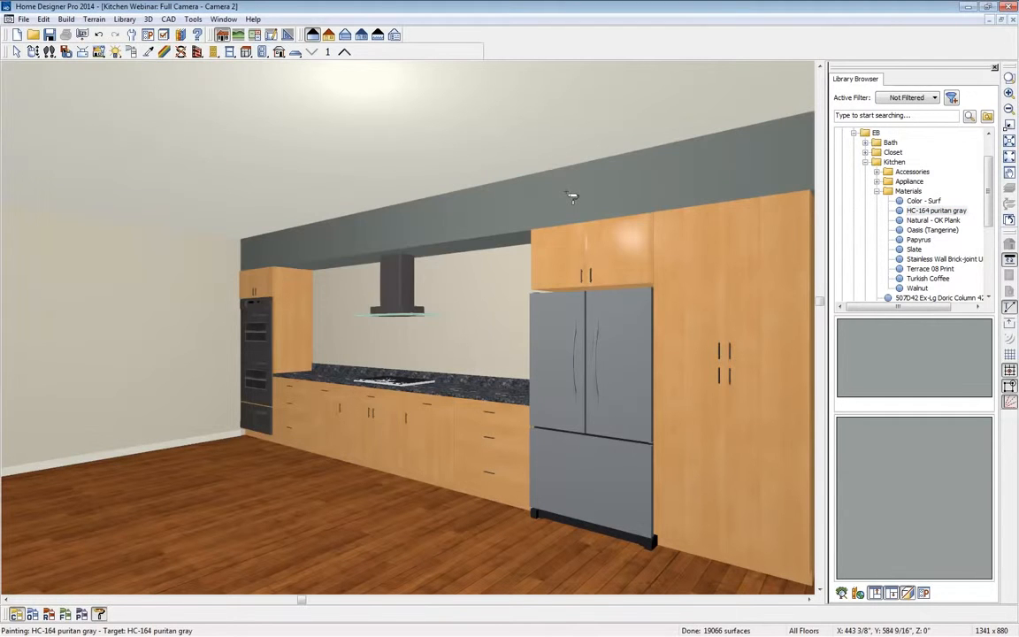
left_click(484, 289)
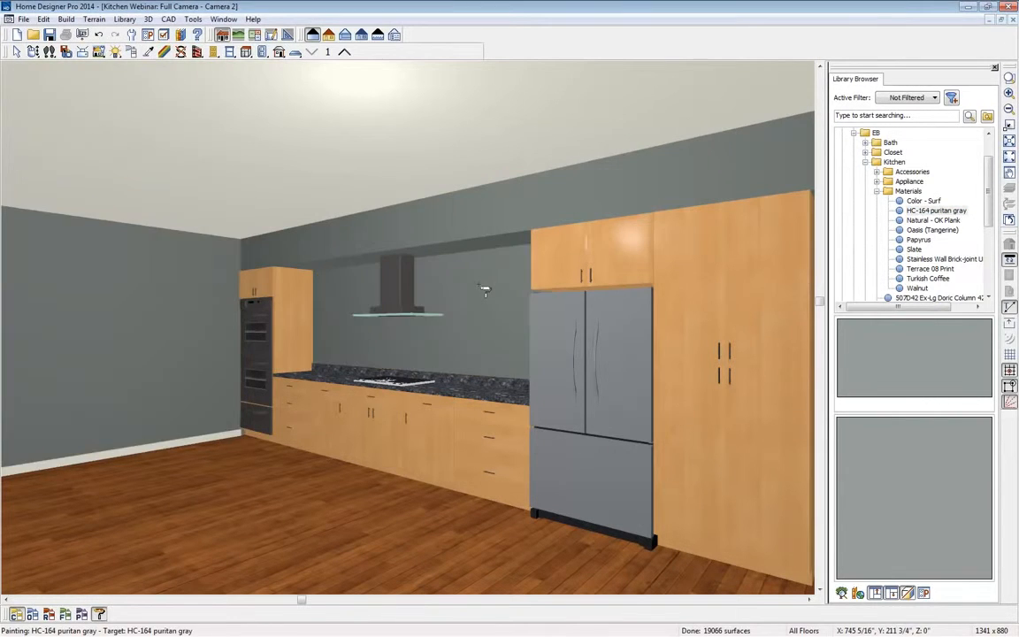
left_click(927, 220)
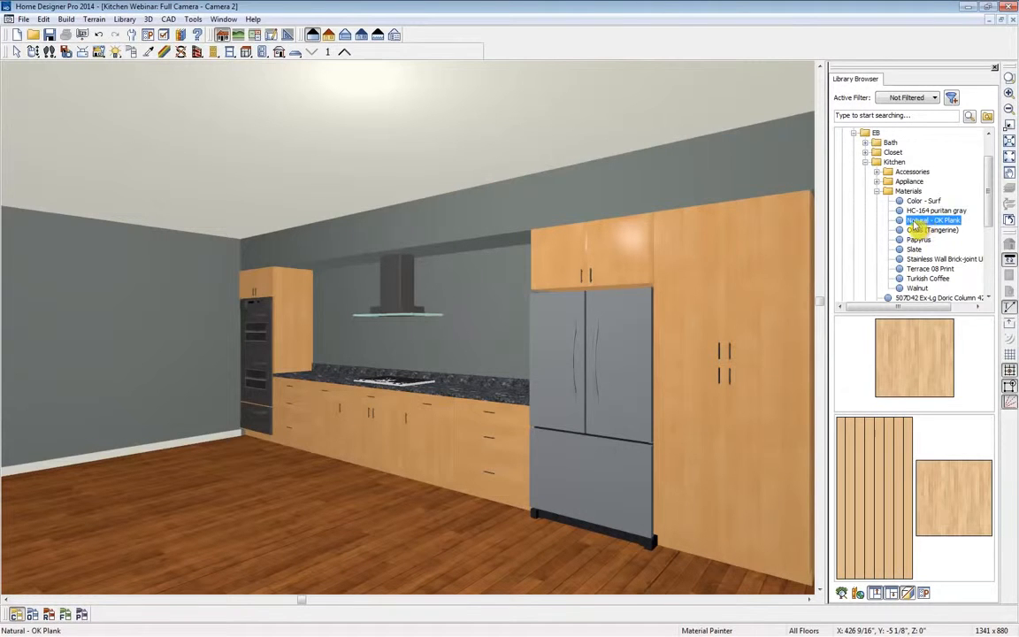
left_click(258, 524)
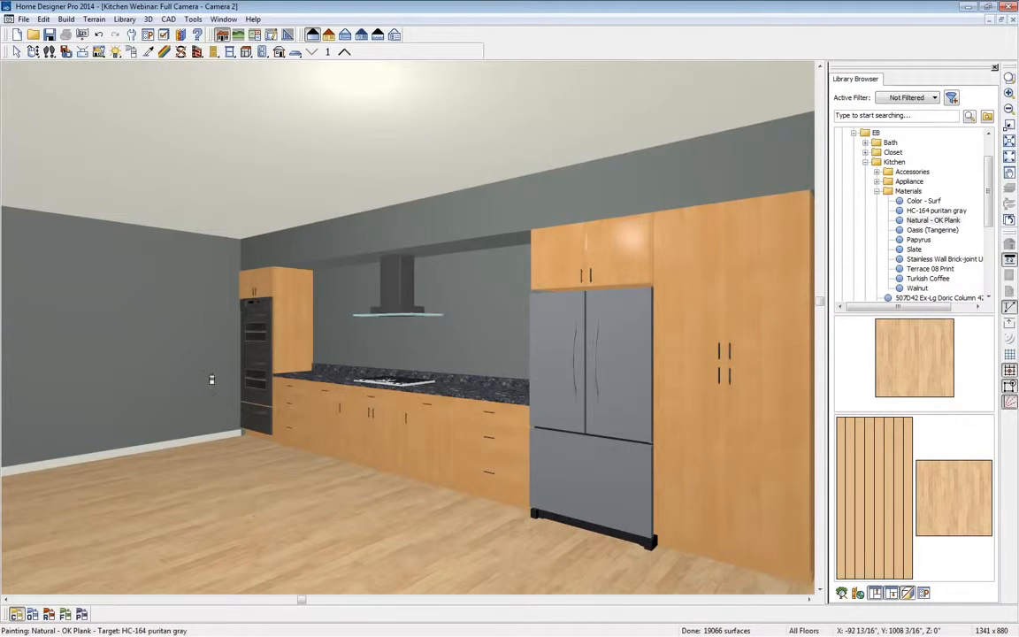
Step: Adjust the floor's material definition, setting the pattern angle to 0° and the texture angle to 90°
left_click(168, 57)
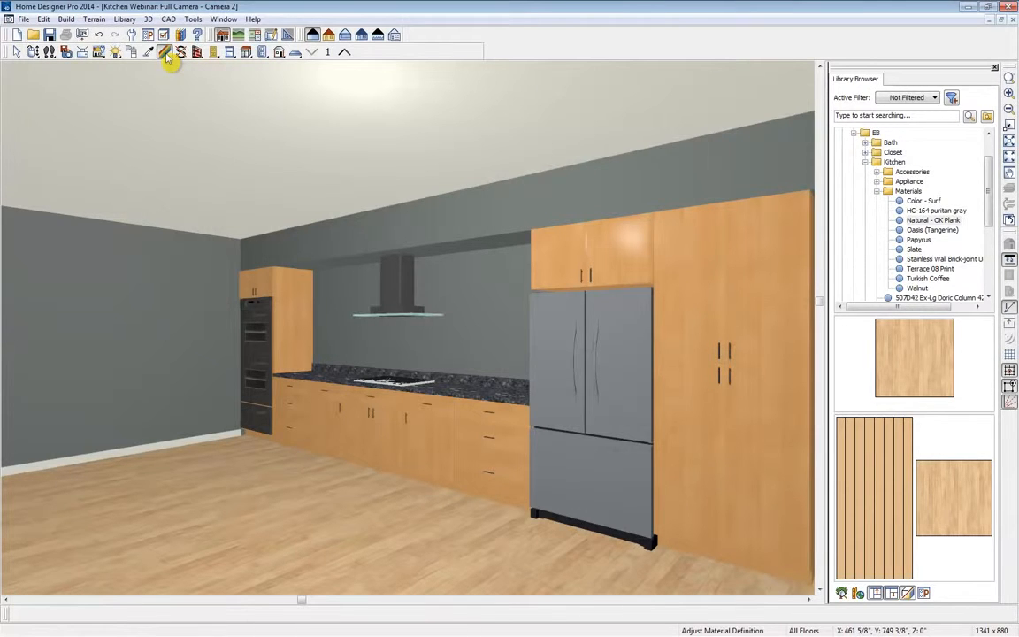
left_click(246, 501)
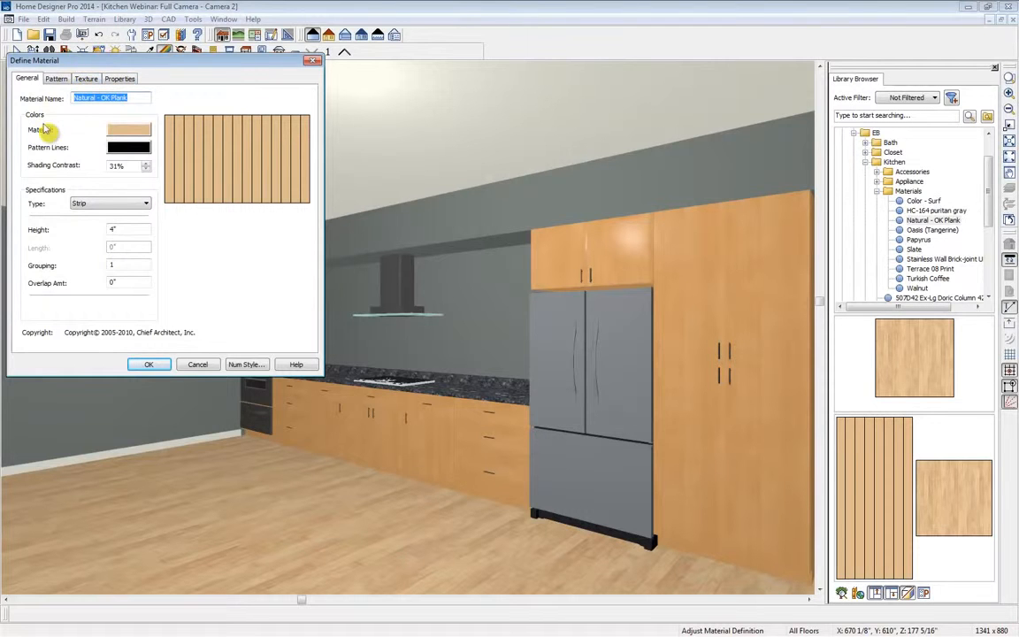
left_click(56, 79)
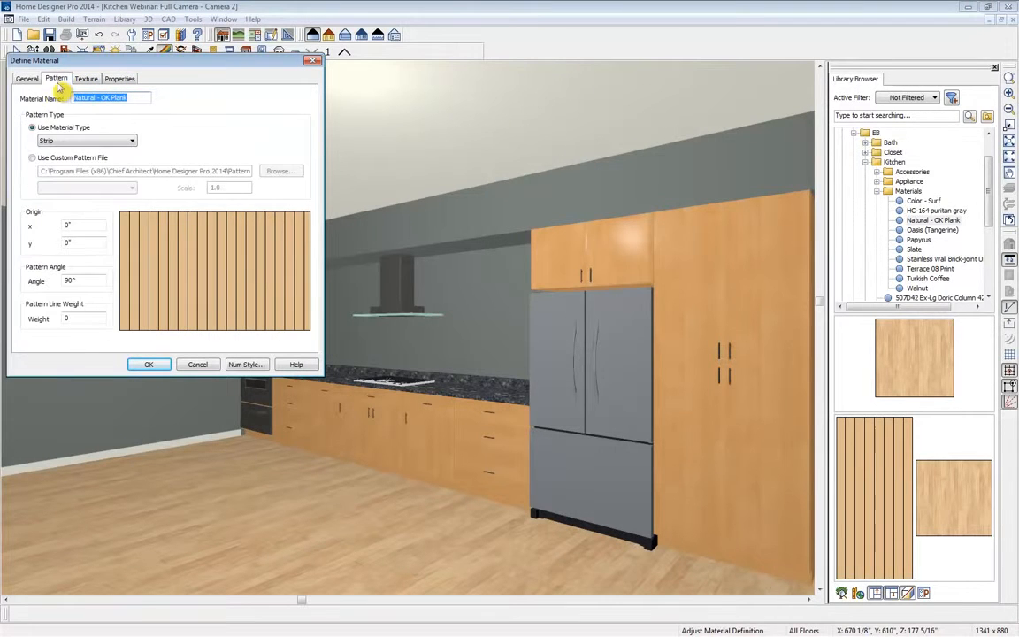
double_click(65, 281)
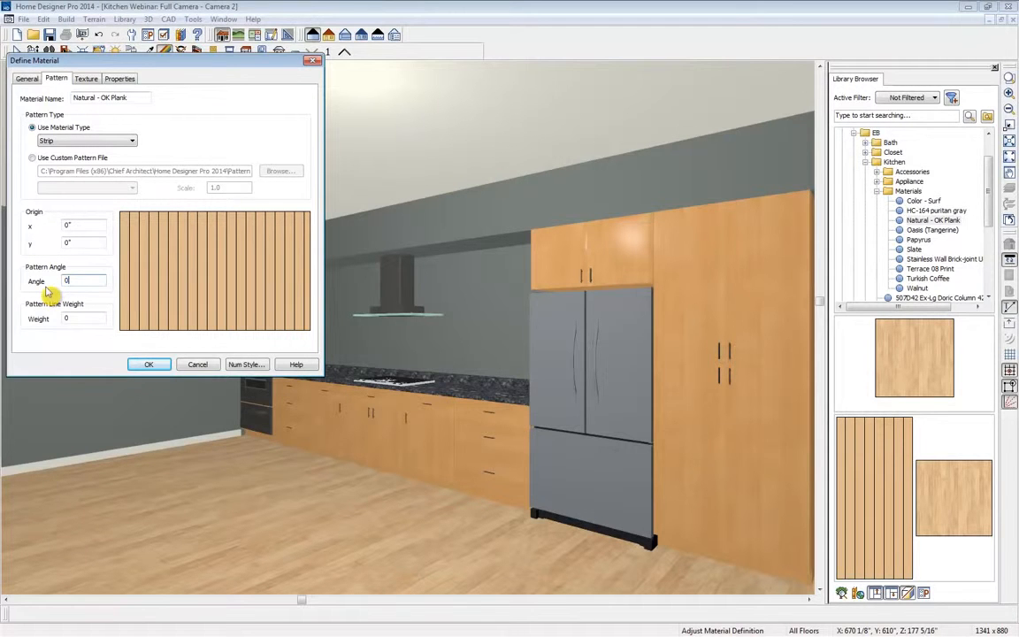
key("Tab")
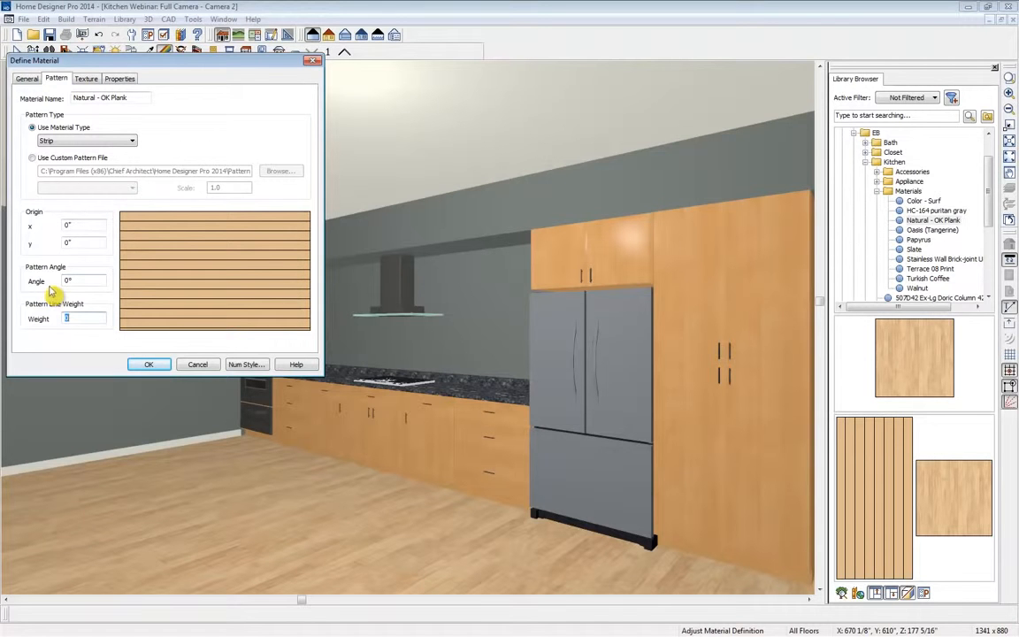
left_click(87, 80)
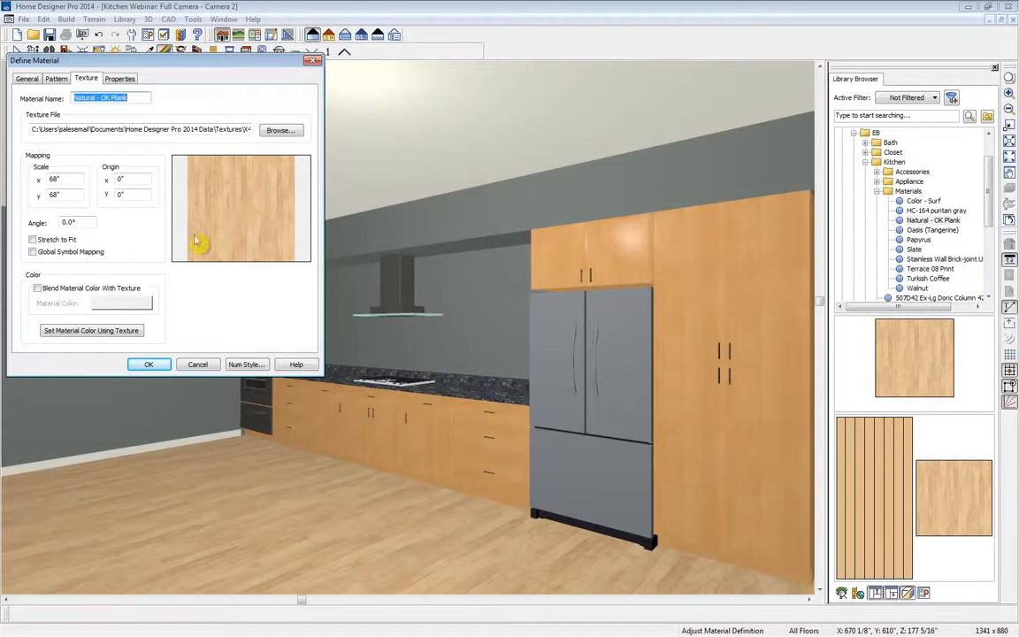
left_click_drag(77, 222, 53, 228)
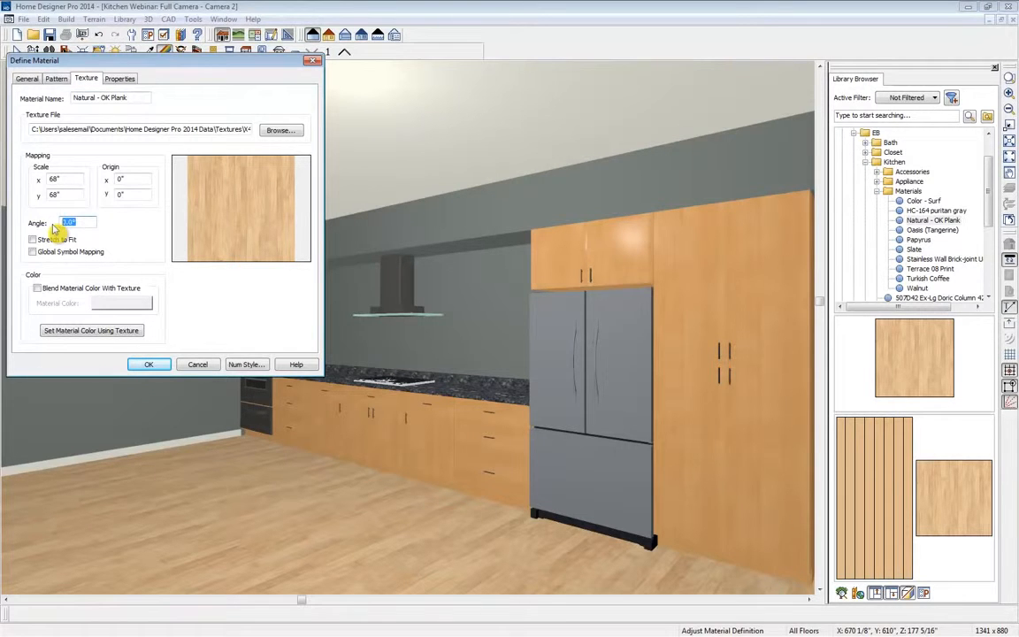
key("Tab")
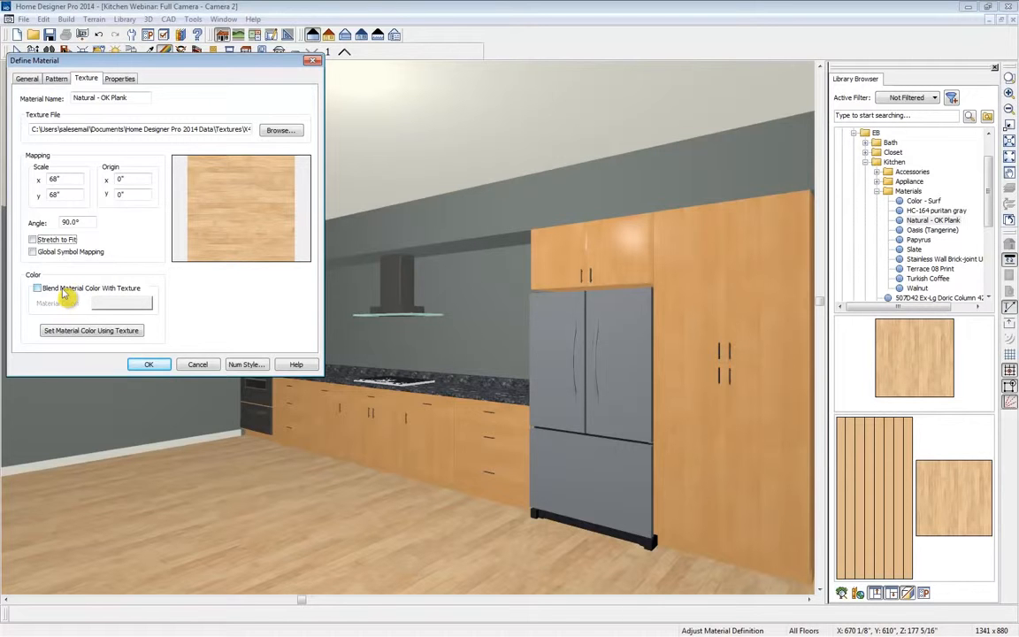
left_click(163, 370)
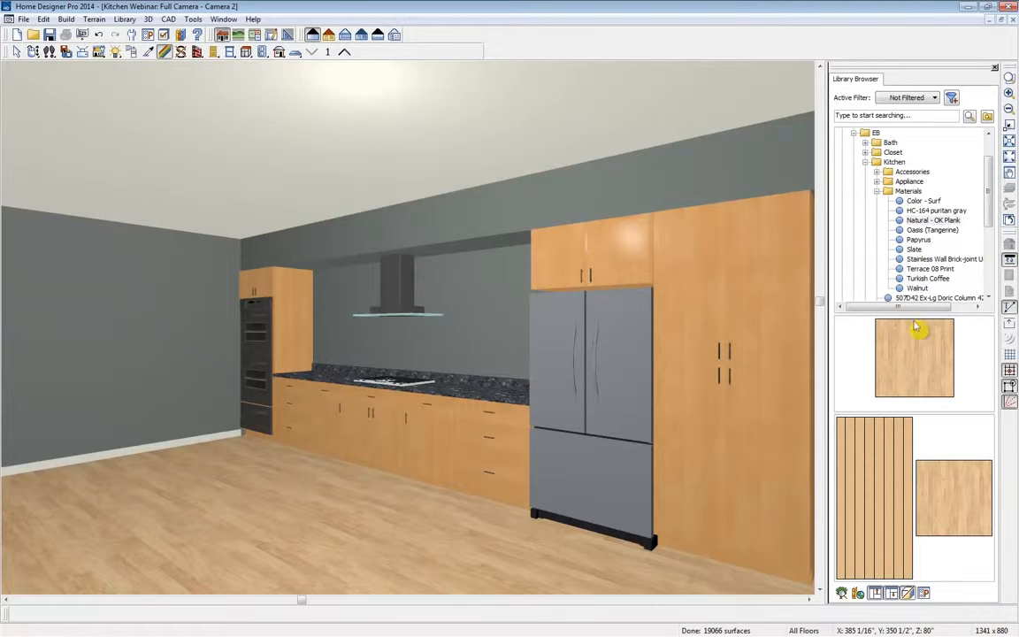
Step: Paint the tall pantry cabinet's doors with Turkish Coffee by component, and the single-door base cabinet beside the cooktop cabinet by object
left_click(906, 191)
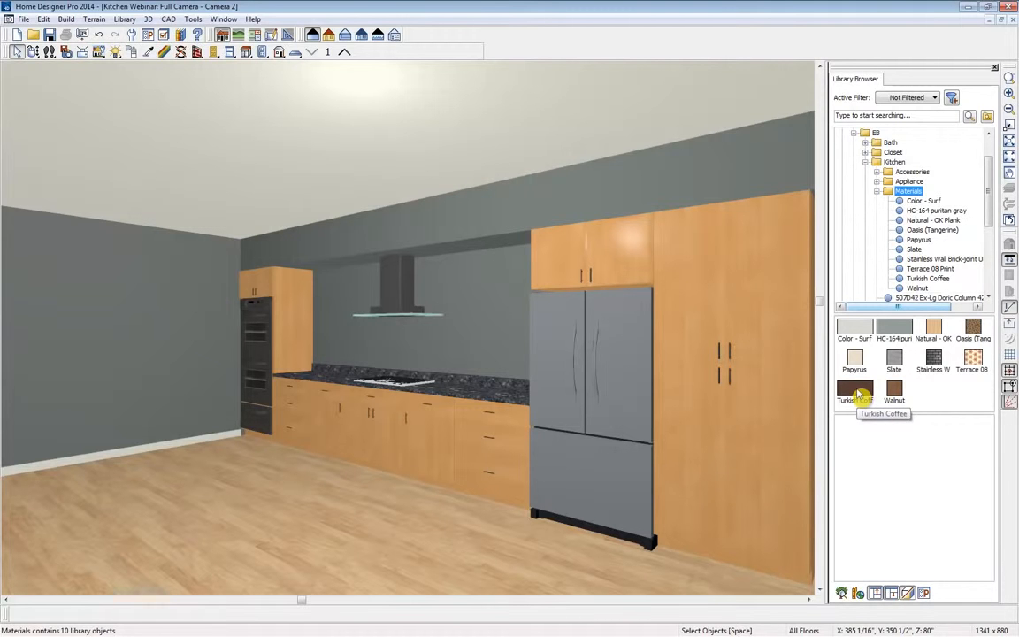
left_click(857, 392)
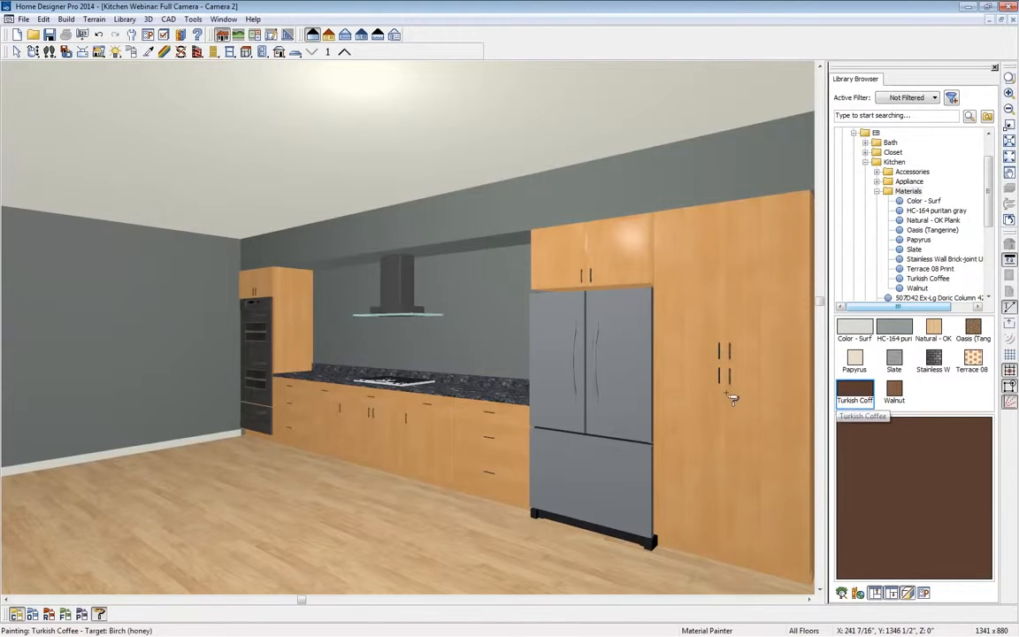
left_click(702, 285)
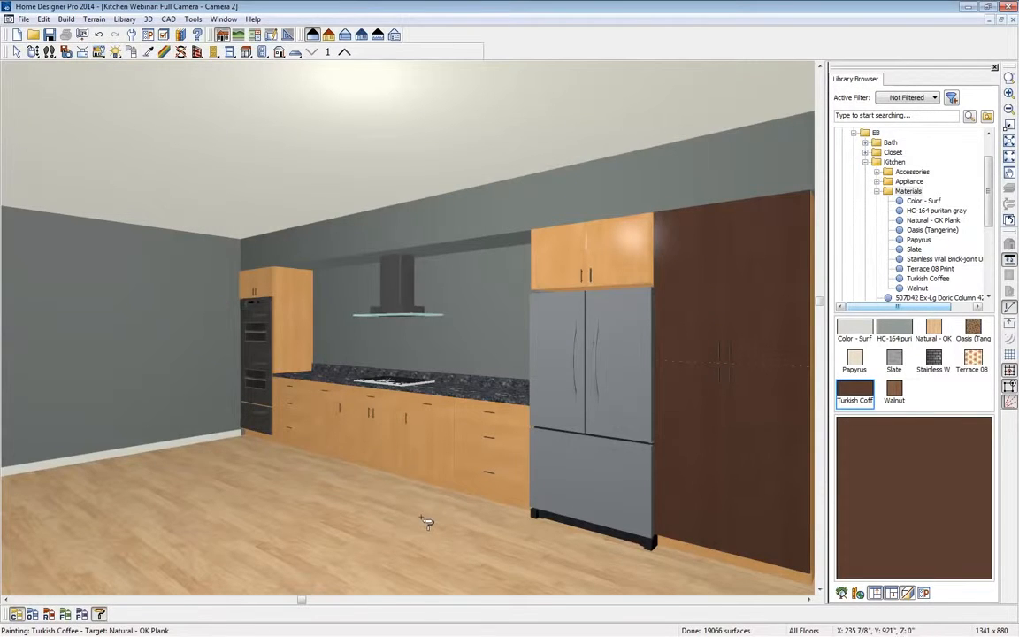
left_click(33, 615)
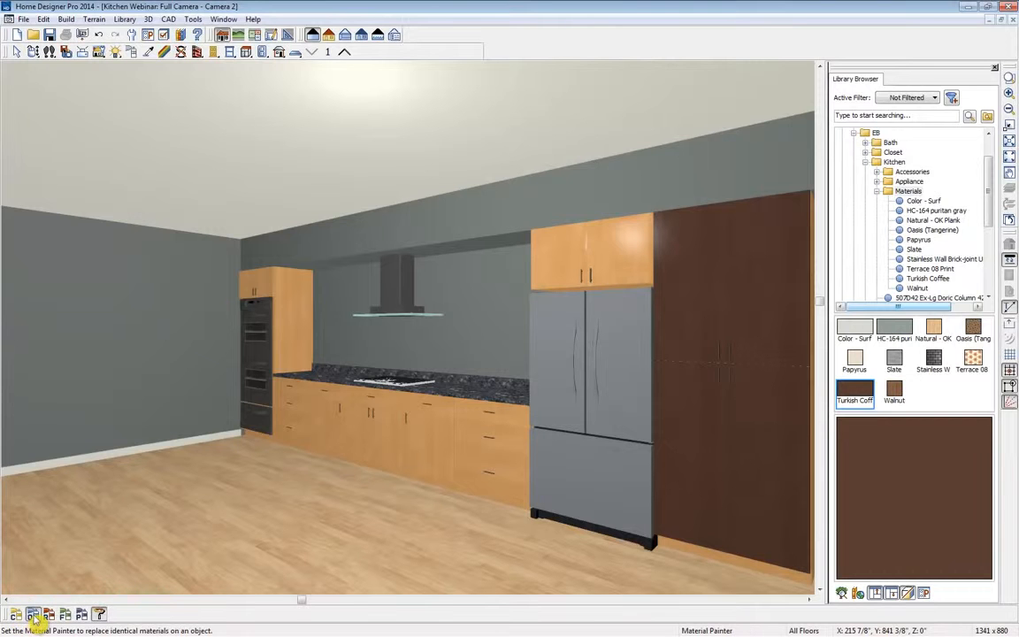
left_click(442, 449)
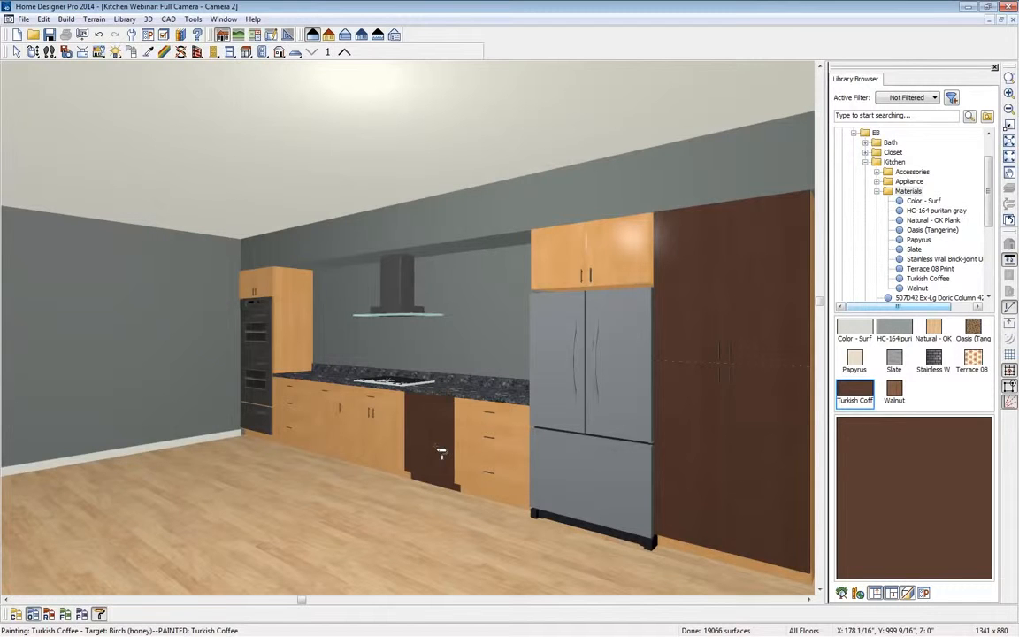
Step: Apply Turkish Coffee to the birch cabinets throughout the room using room mode, and turn off the painter's color blending
left_click(49, 614)
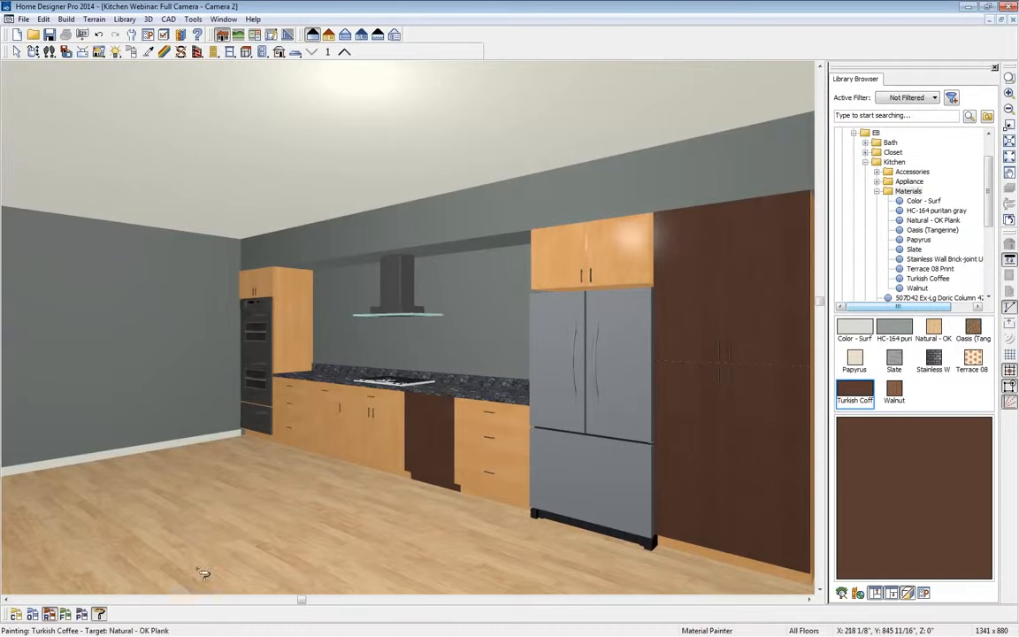
left_click(349, 432)
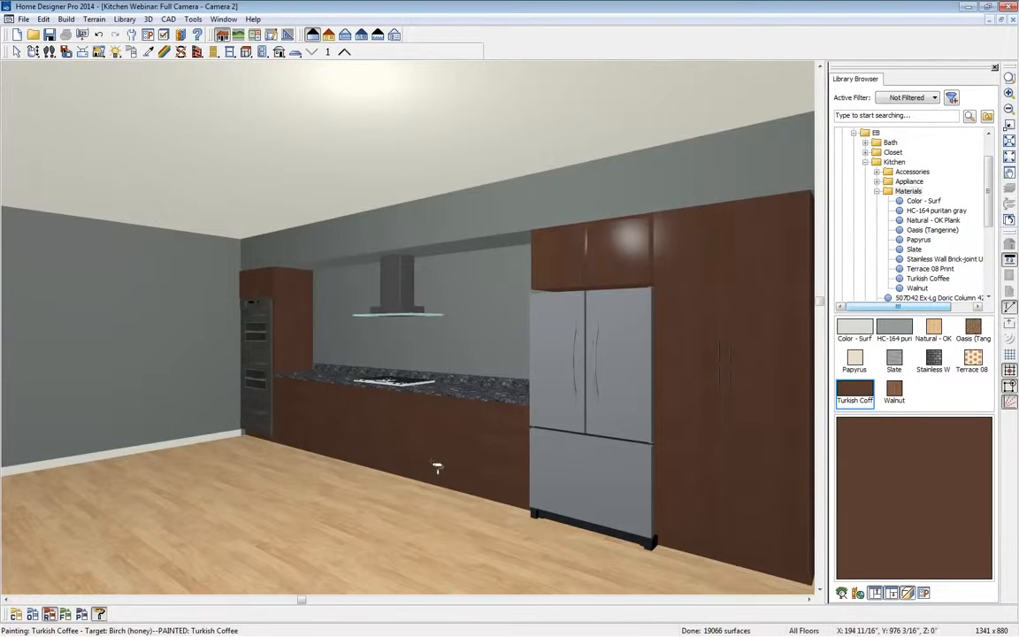
left_click(97, 618)
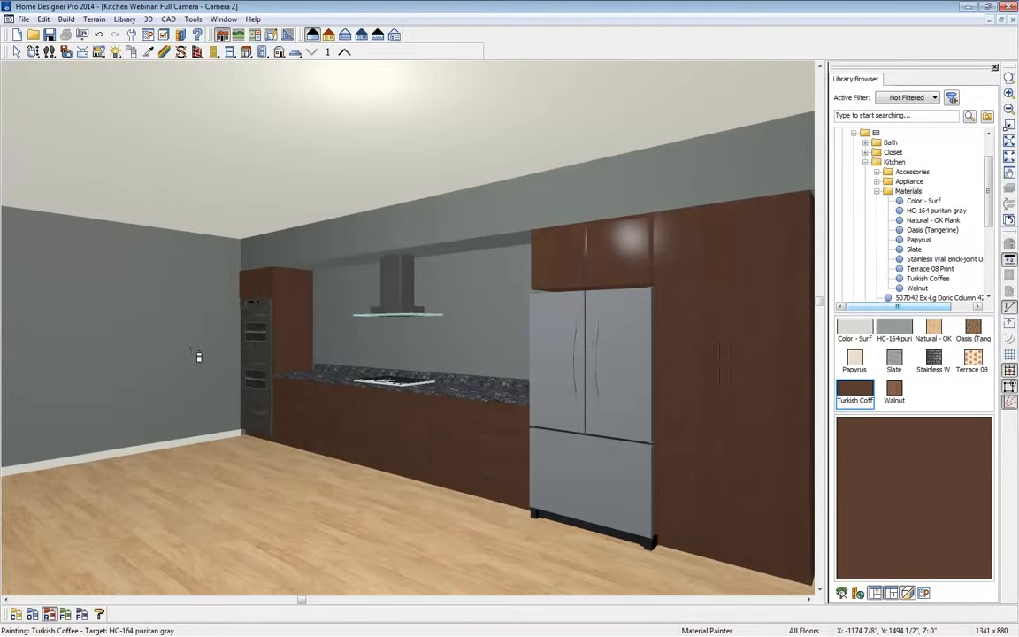
Step: Adjust the painted Turkish Coffee cabinet material's definition, sampling its material color from the Turkish Coffee swatch in the library with the eyedropper
left_click(164, 52)
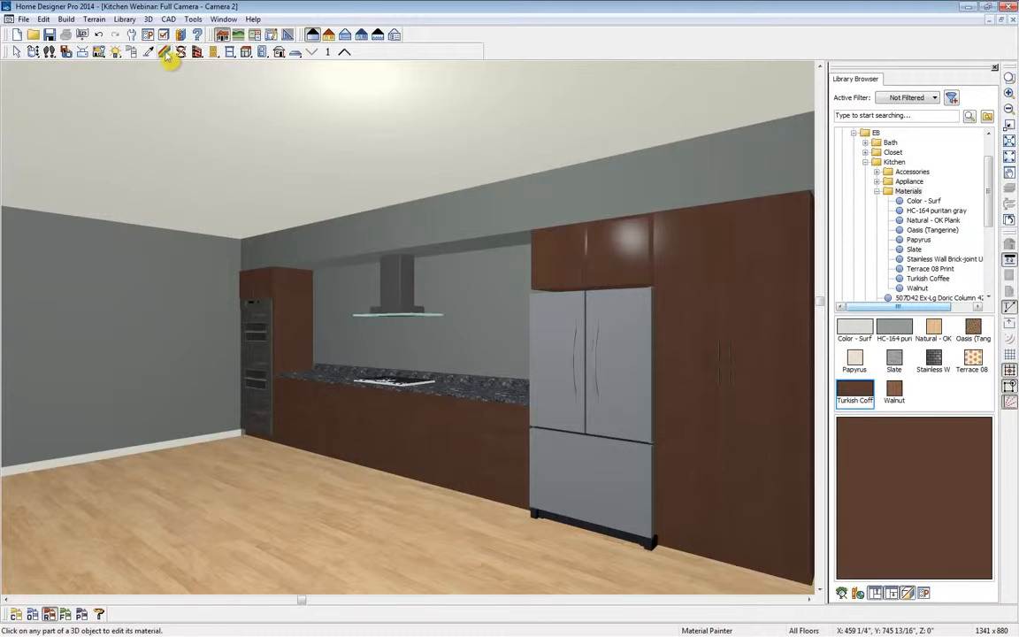
left_click(165, 55)
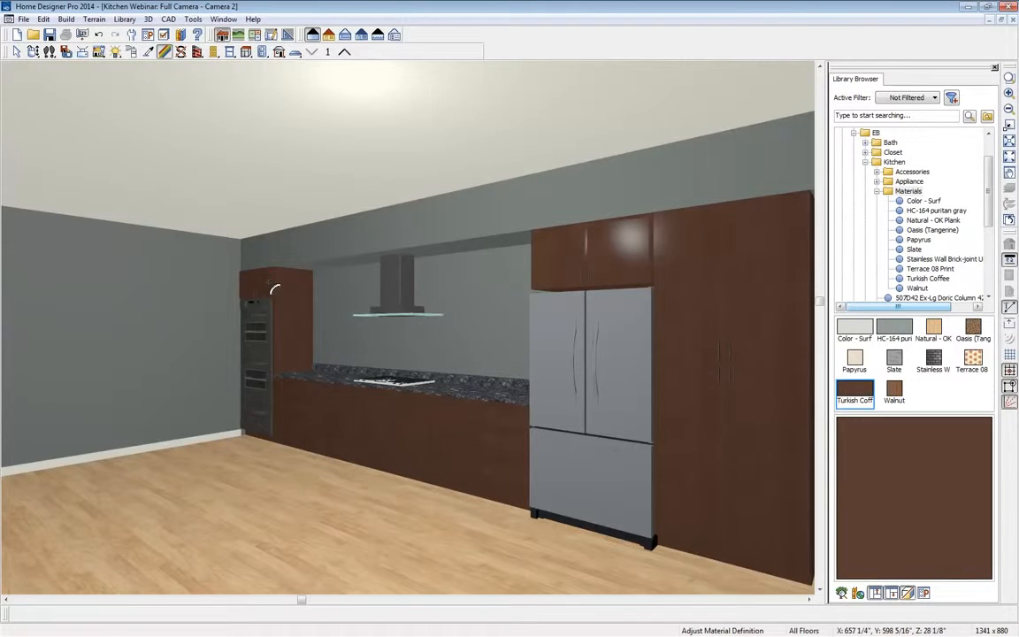
left_click(266, 281)
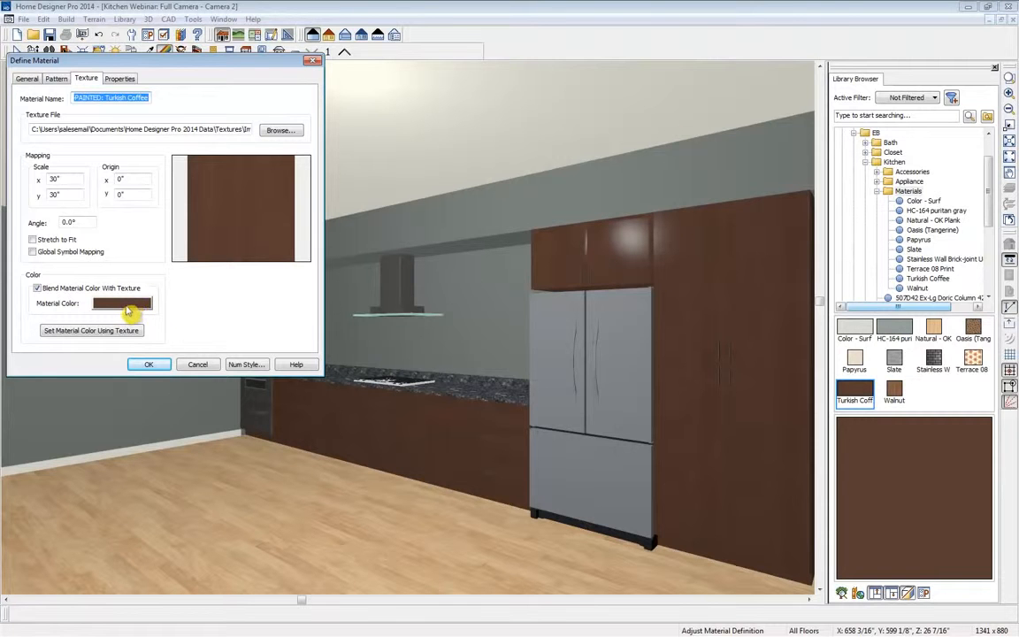
left_click(102, 305)
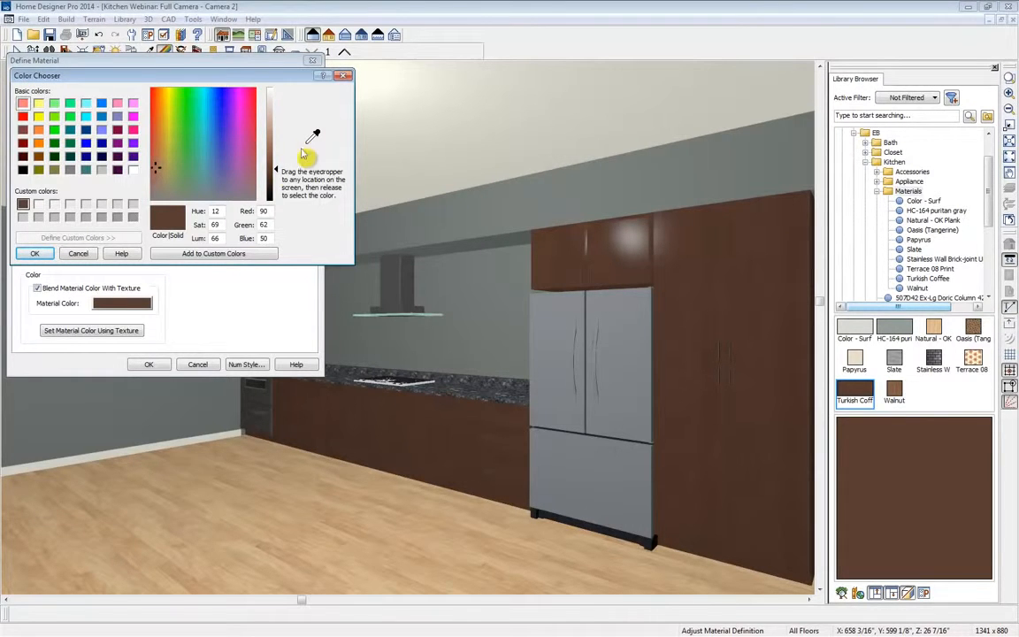
left_click_drag(279, 171, 278, 176)
left_click_drag(315, 133, 315, 134)
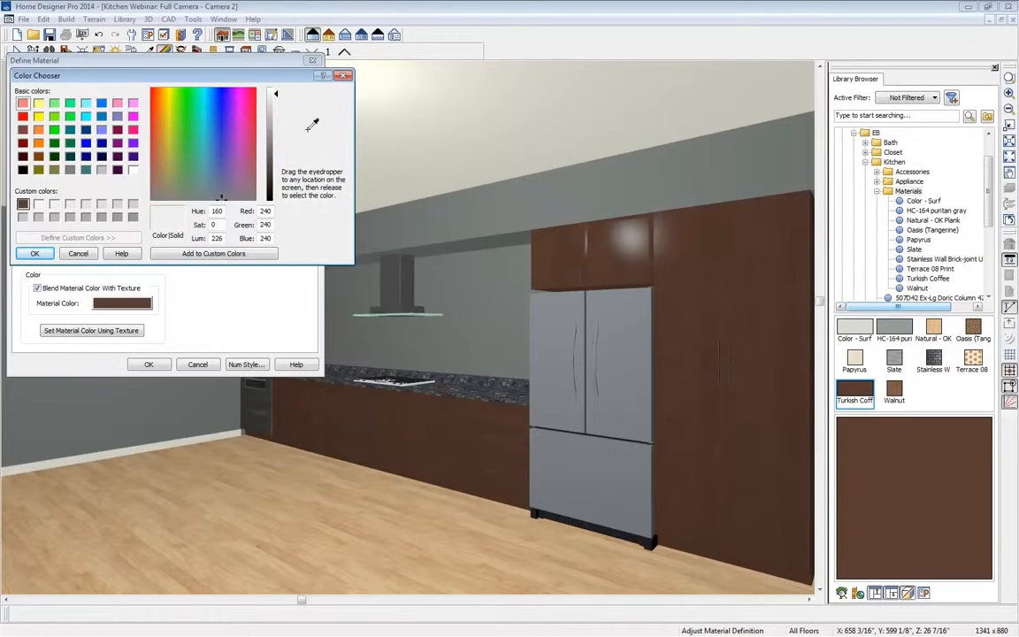
left_click_drag(340, 147, 876, 236)
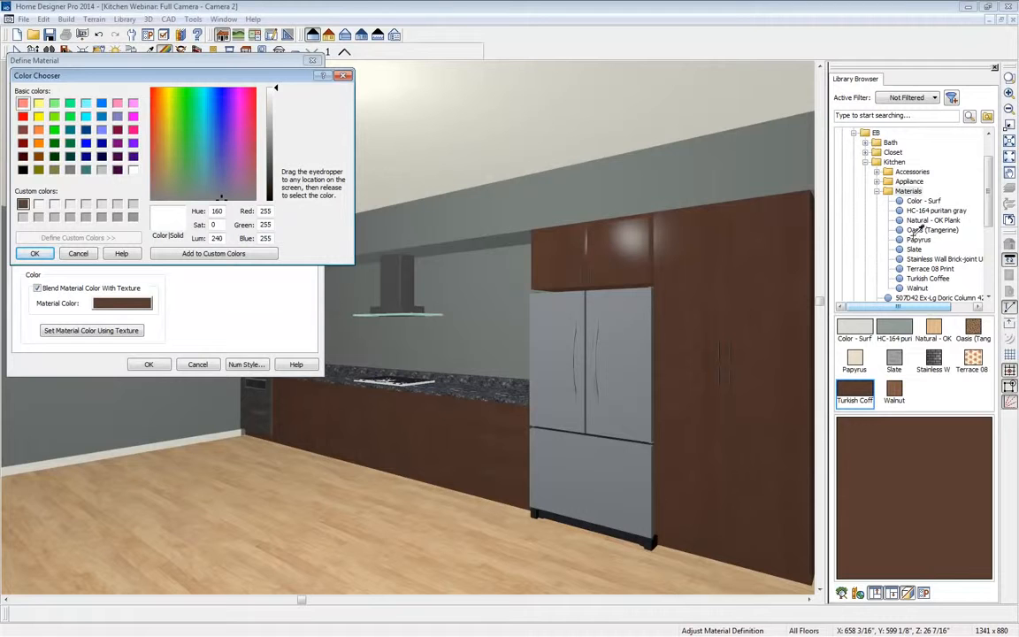
left_click_drag(930, 268, 866, 390)
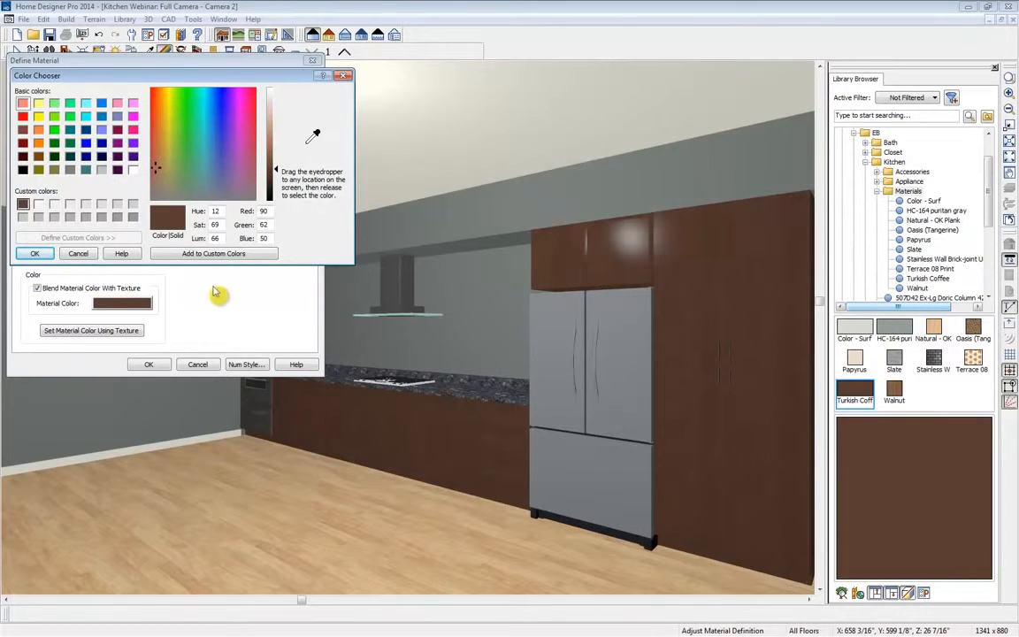
left_click(34, 254)
left_click(152, 365)
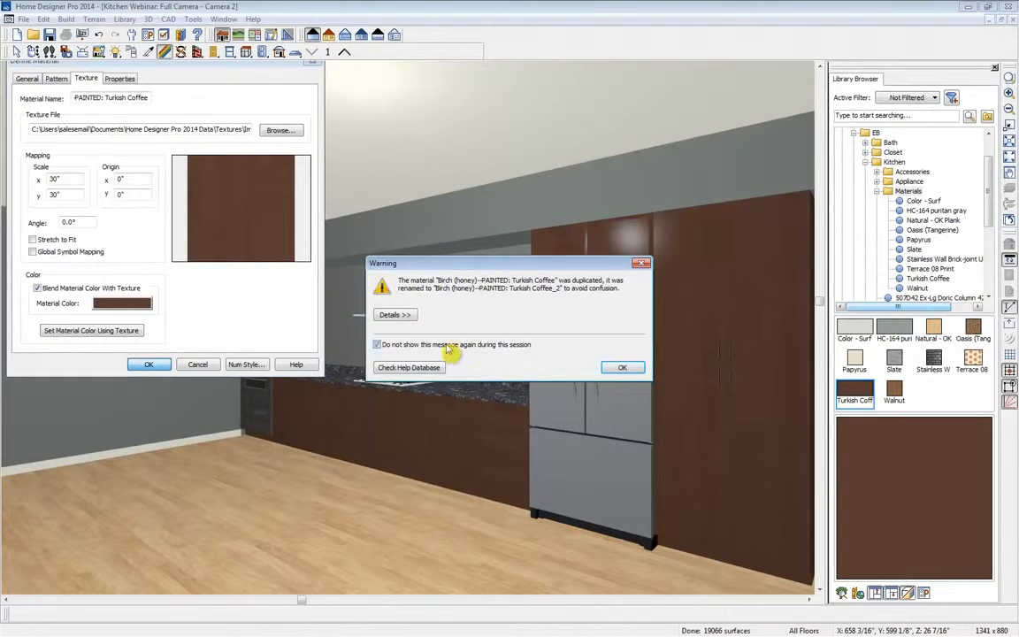
left_click(624, 370)
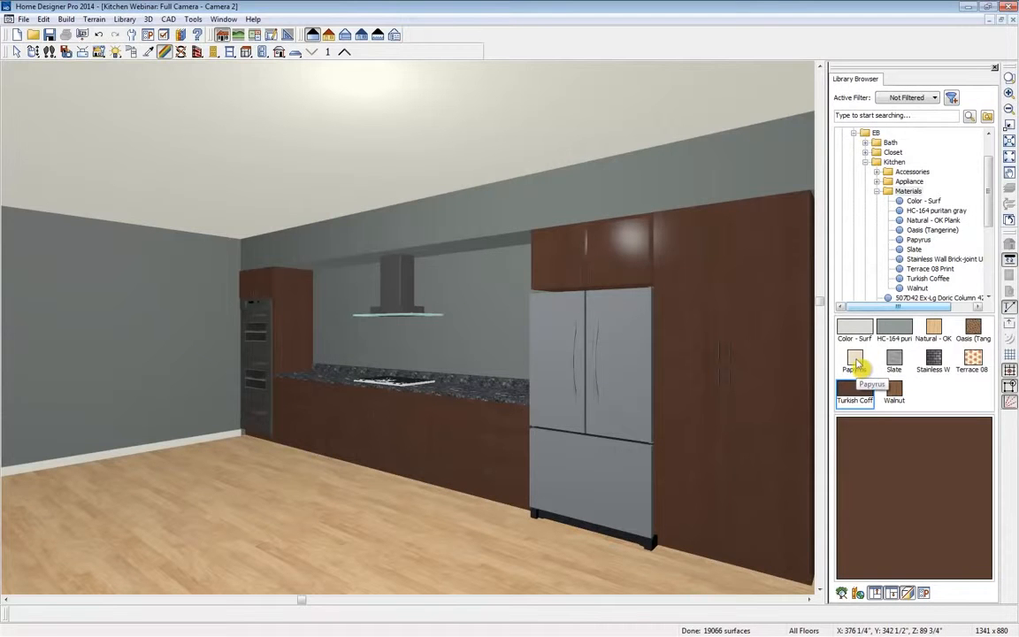
Step: Paint the countertop with Papyrus and tile the camera view beside the floor plan, making the plan active
left_click(856, 362)
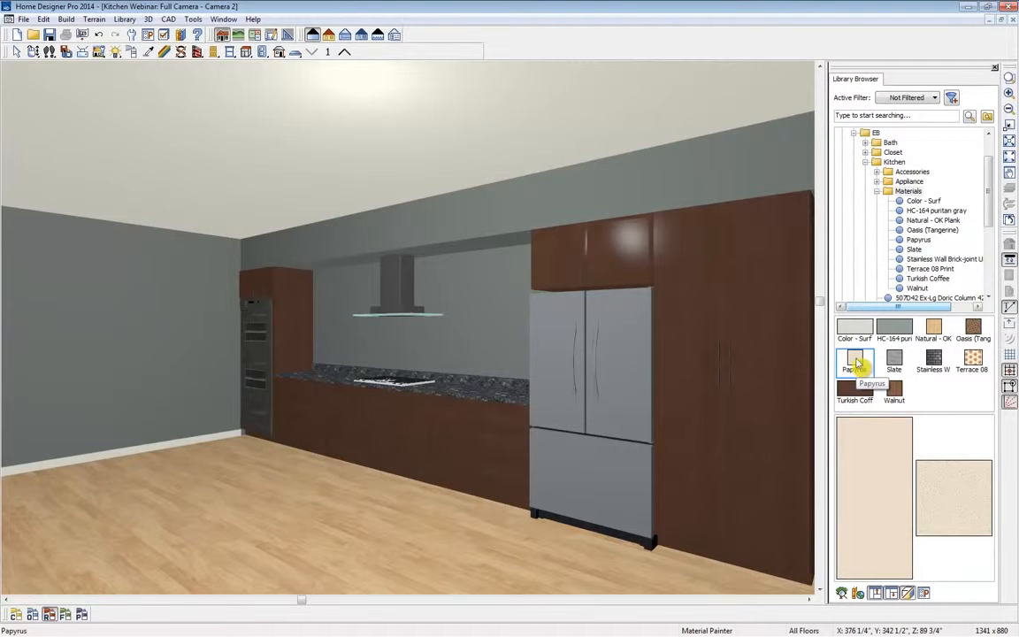
left_click(501, 395)
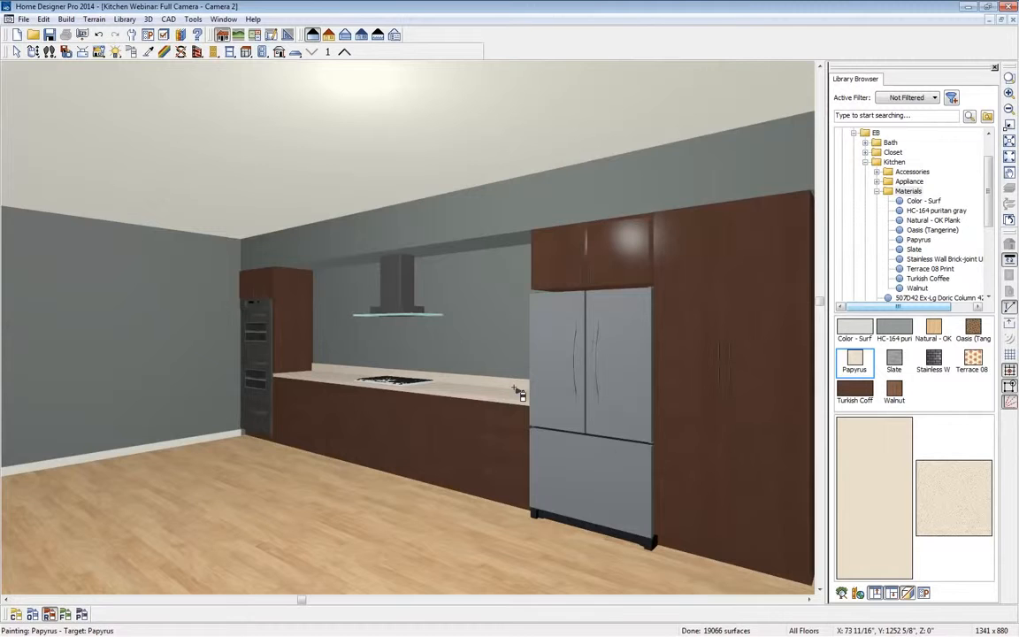
key("shift+F4")
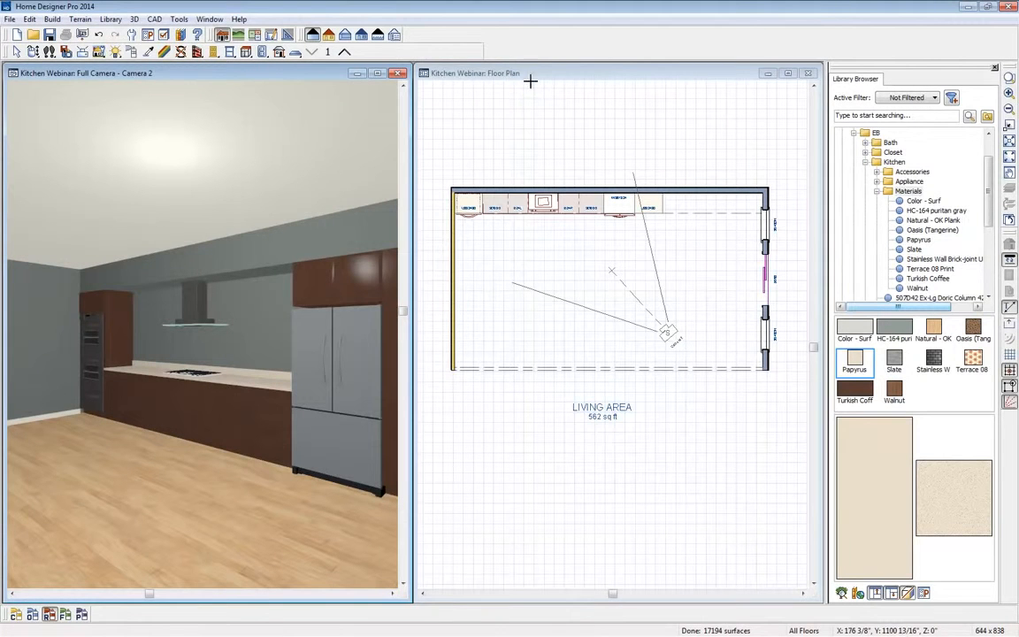
left_click(482, 73)
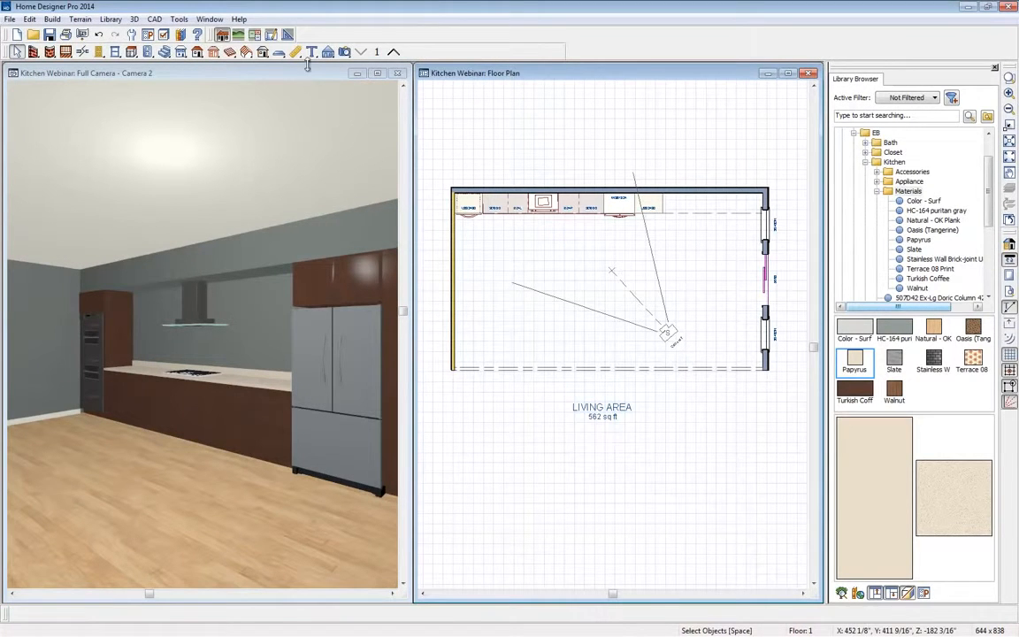
Step: Place a shelf on the back wall beside the tall oven cabinet and widen it toward the cooktop to about 43"
left_click(130, 52)
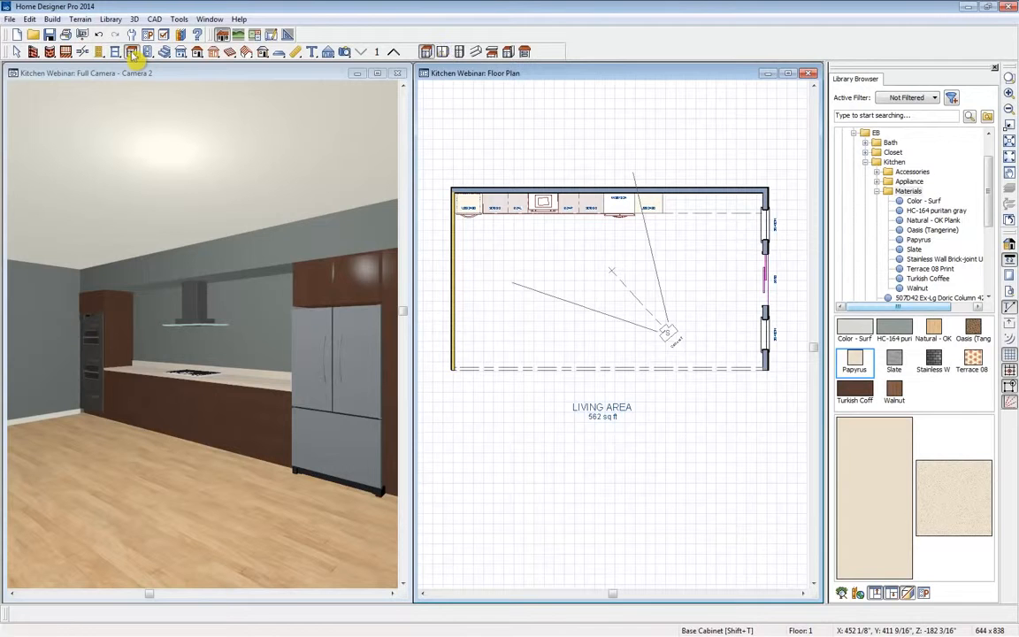
left_click(492, 51)
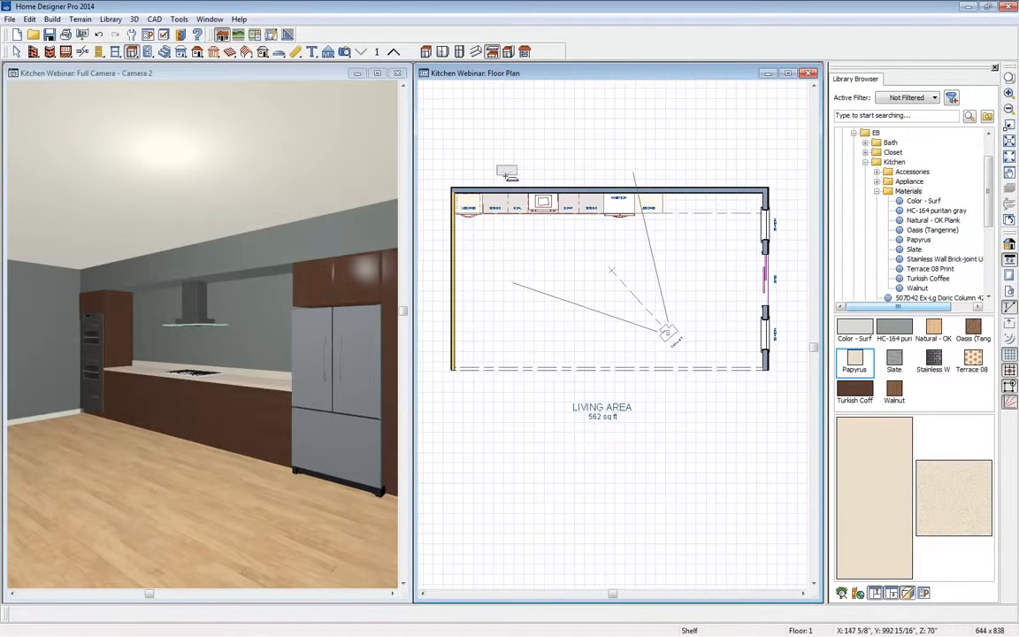
scroll(489, 194, "up", 2)
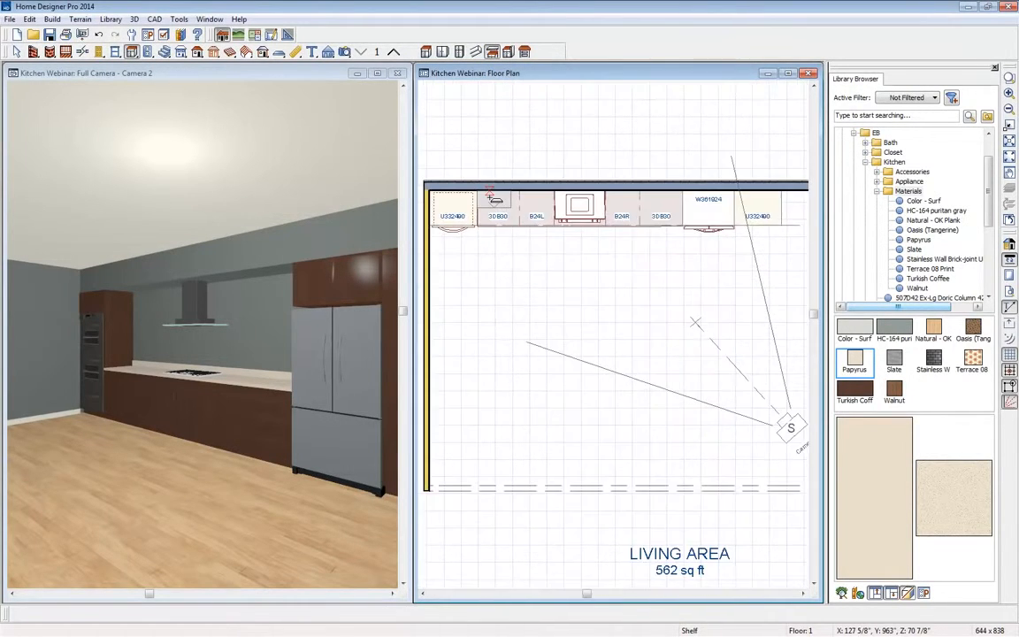
scroll(489, 194, "up", 1)
left_click(491, 197)
left_click(495, 199)
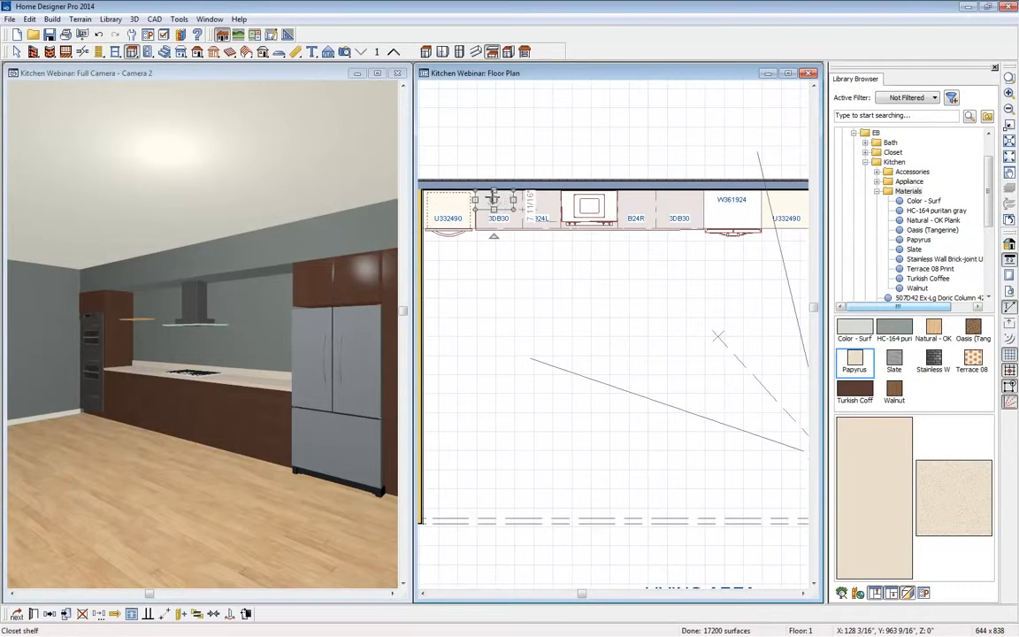
left_click_drag(513, 199, 543, 200)
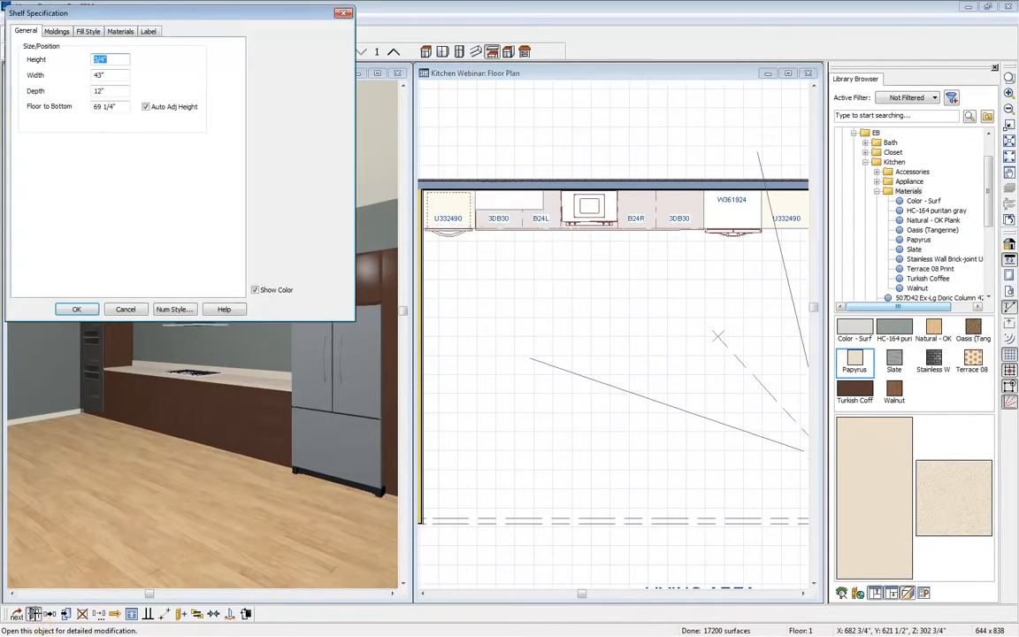
Step: Set the shelf's height to 1 1/2" and its floor-to-bottom distance to 70"
left_click(50, 613)
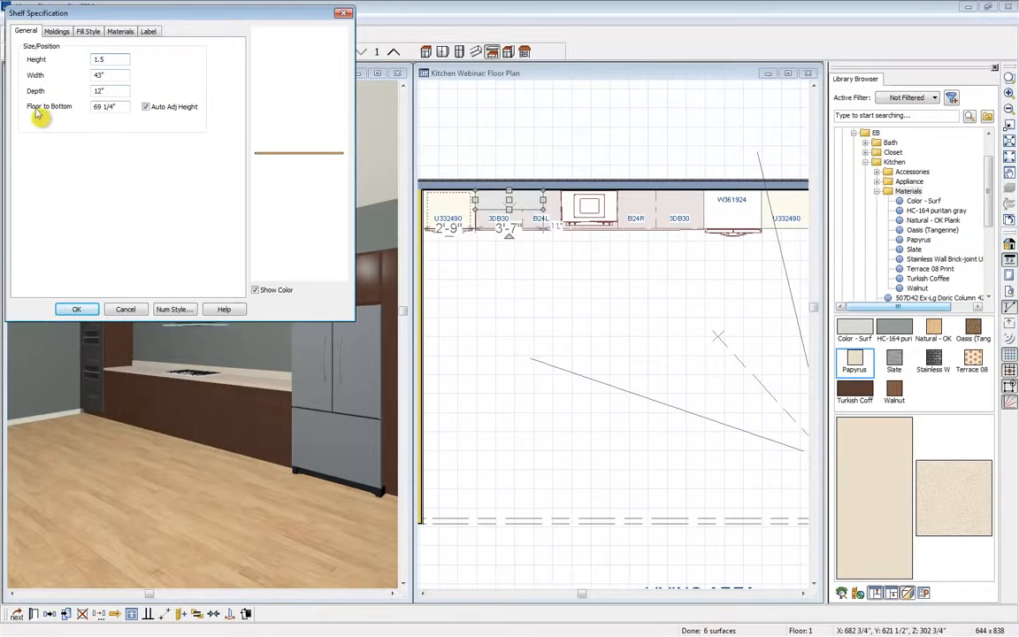
left_click(124, 107)
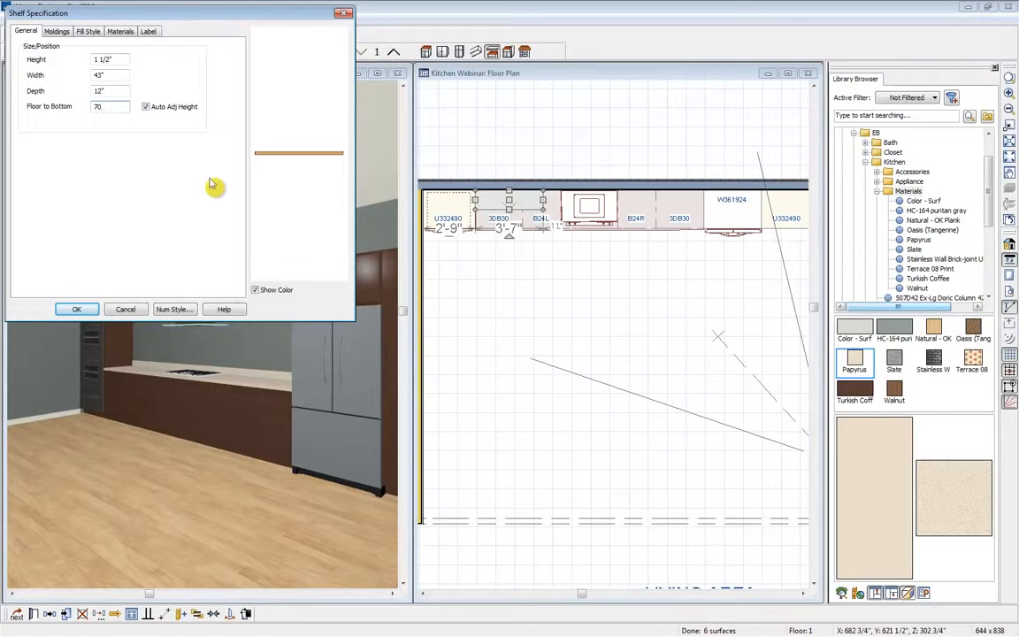
left_click(76, 310)
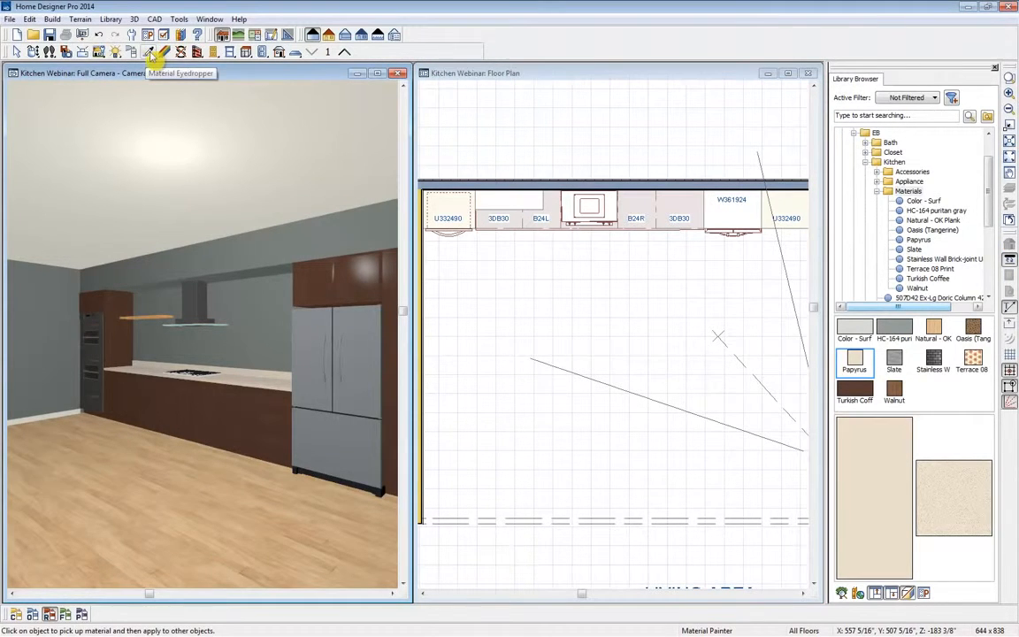
Step: Pick up Stainless Steel Brushed from the range hood with the Material Eyedropper and apply it to the shelf, refrigerator and cooktop
left_click(151, 52)
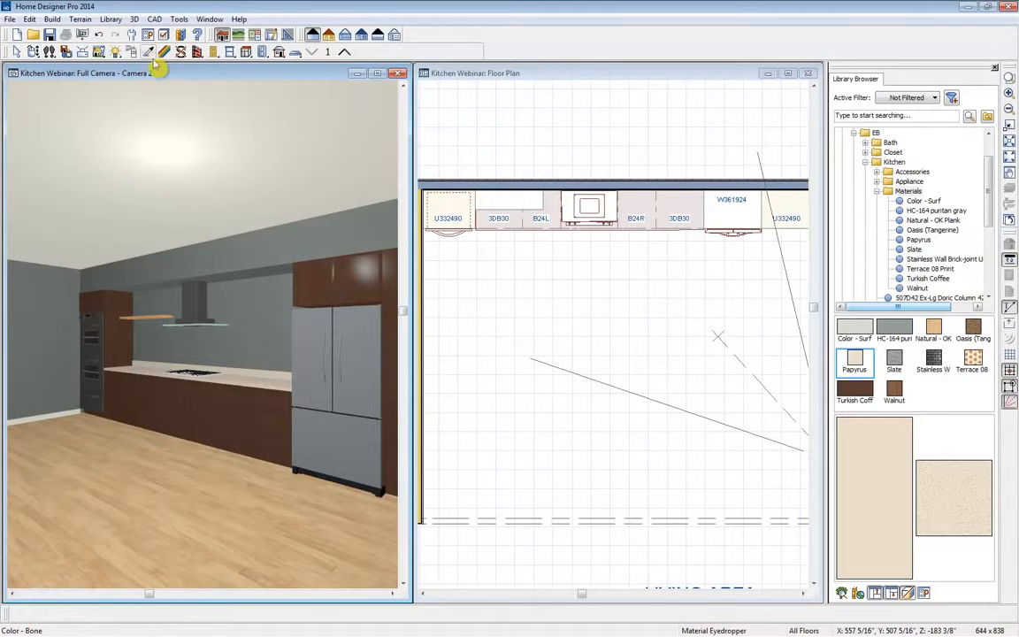
left_click(197, 300)
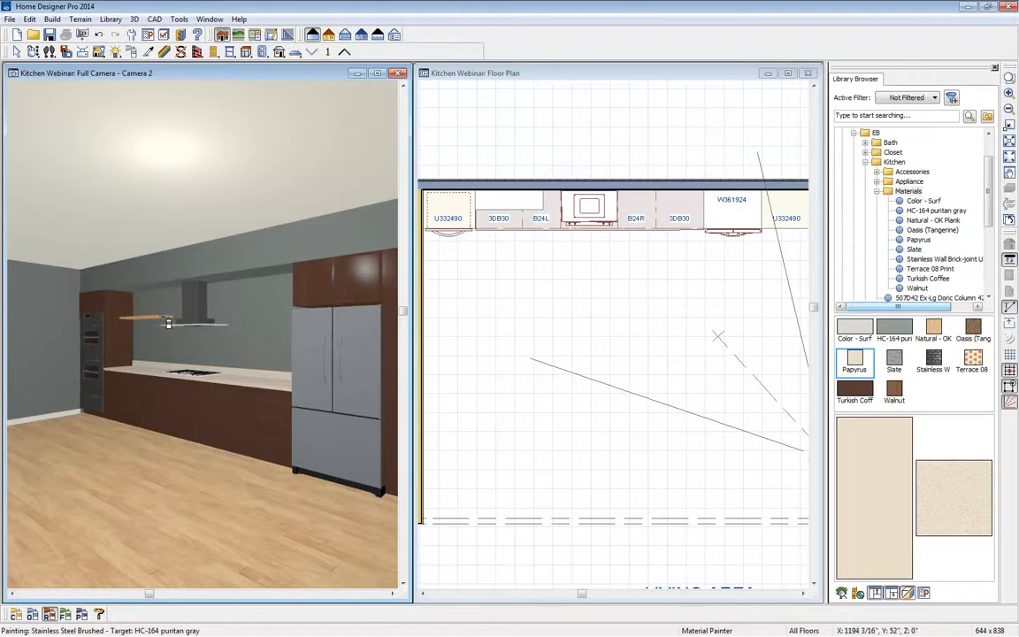
left_click(166, 323)
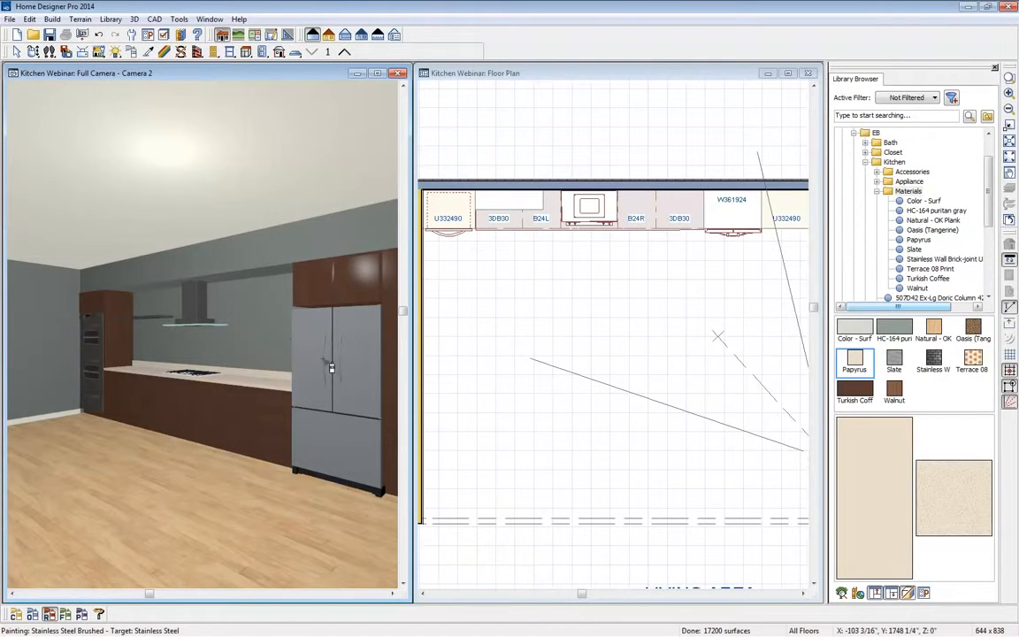
left_click(321, 401)
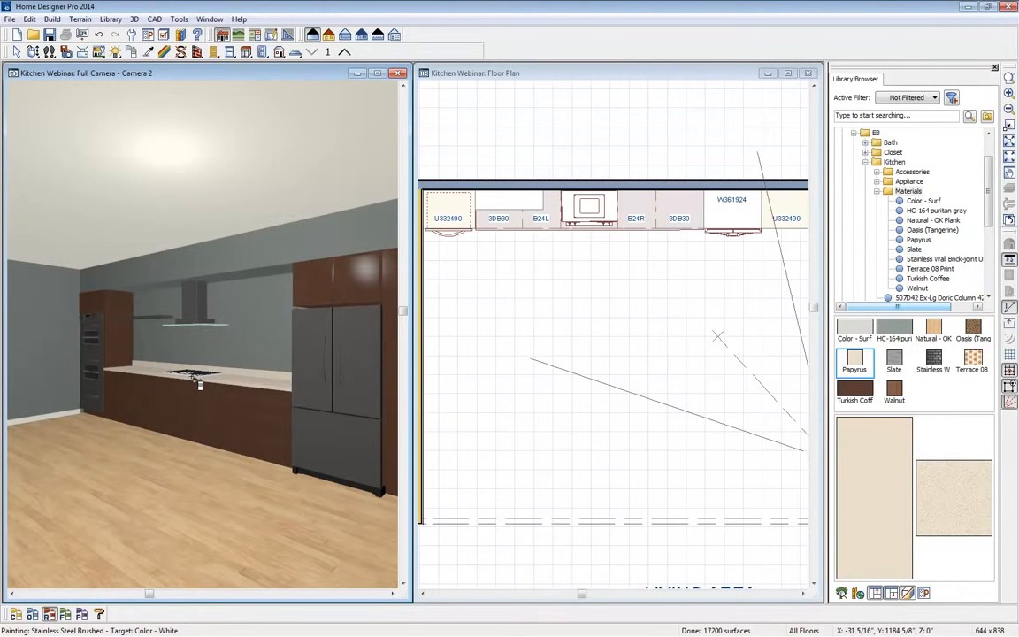
scroll(198, 378, "up", 5)
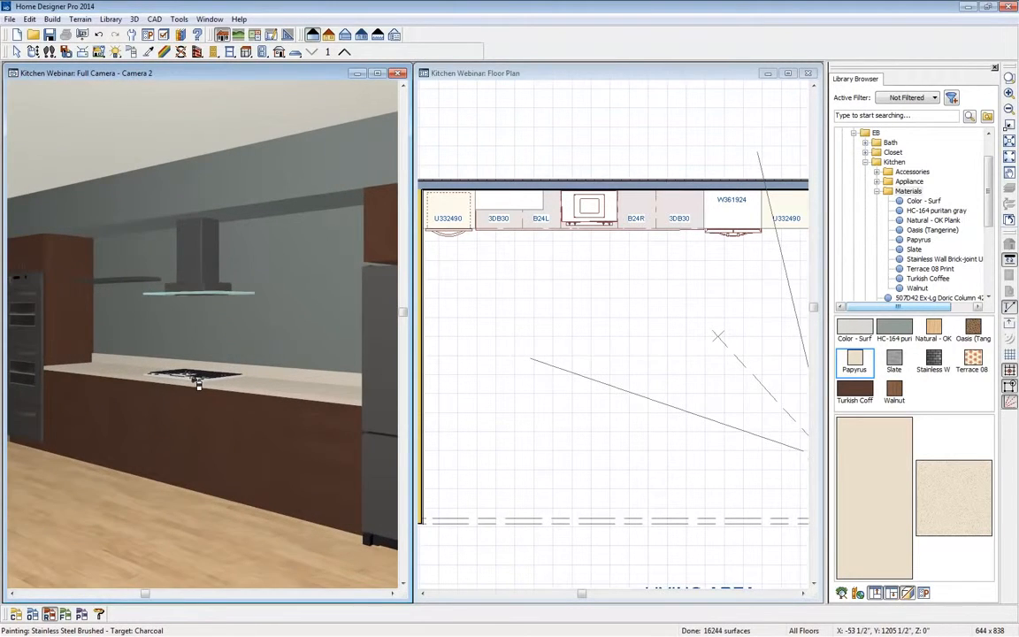
left_click(198, 382)
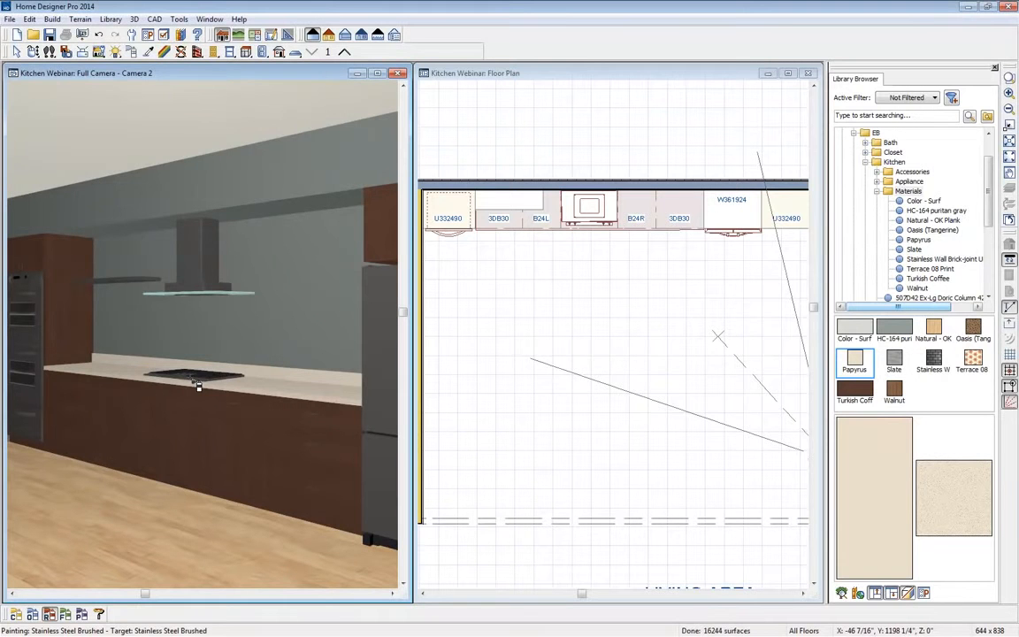
scroll(372, 379, "down", 5)
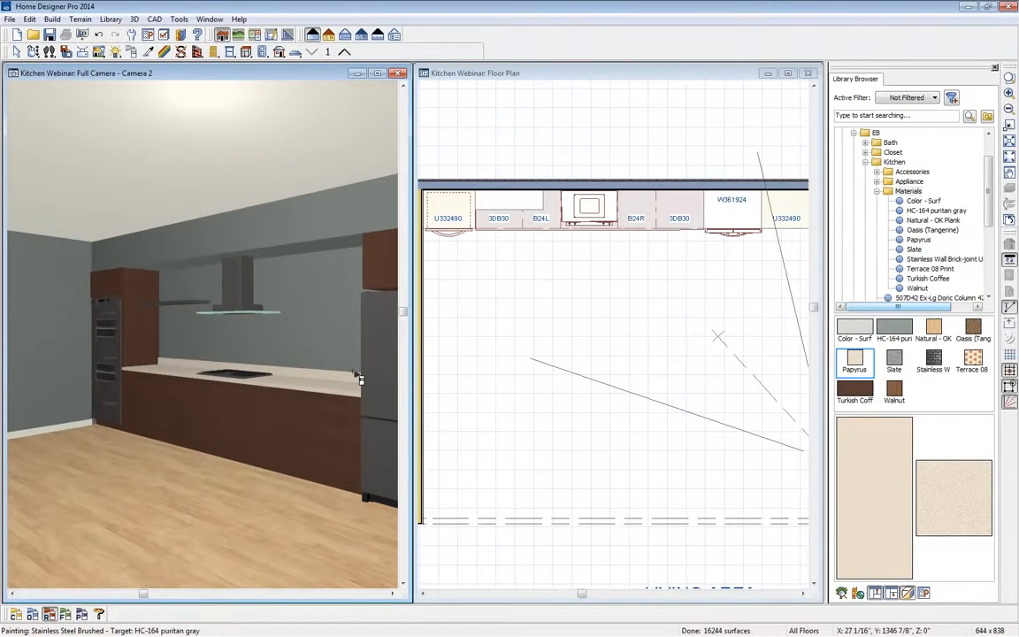
scroll(345, 379, "down", 3)
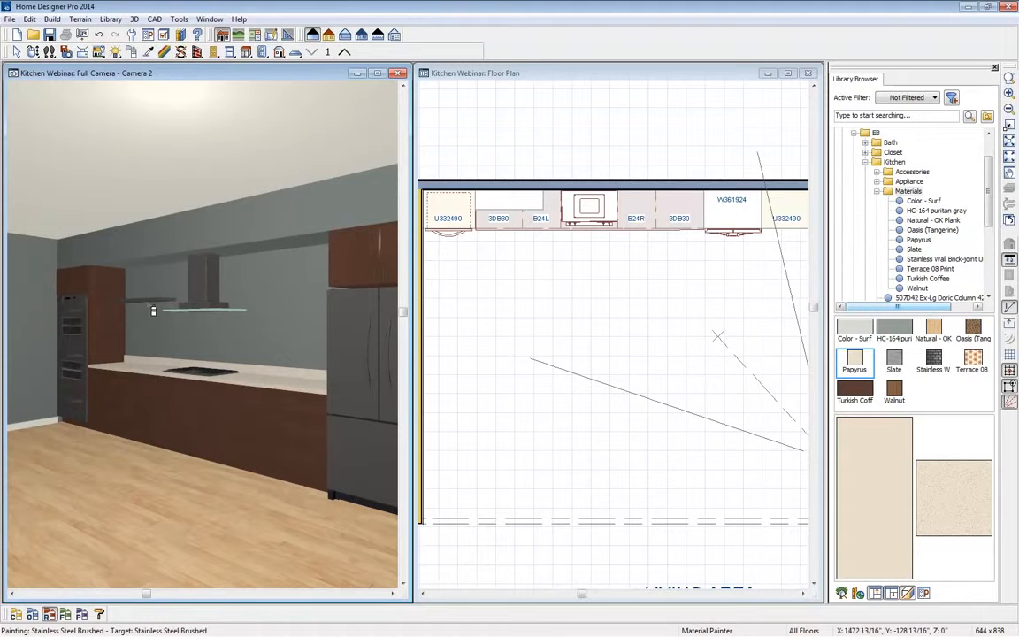
Step: Duplicate the wall shelf in place and reduce the copy's floor-to-bottom distance so it sits directly below the first shelf
key("space")
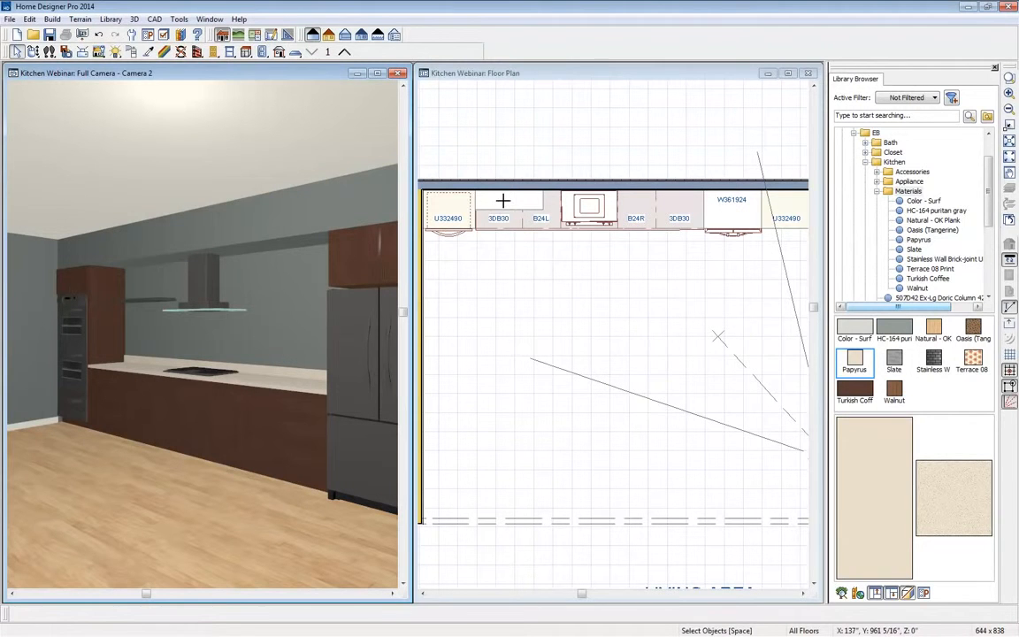
left_click(502, 201)
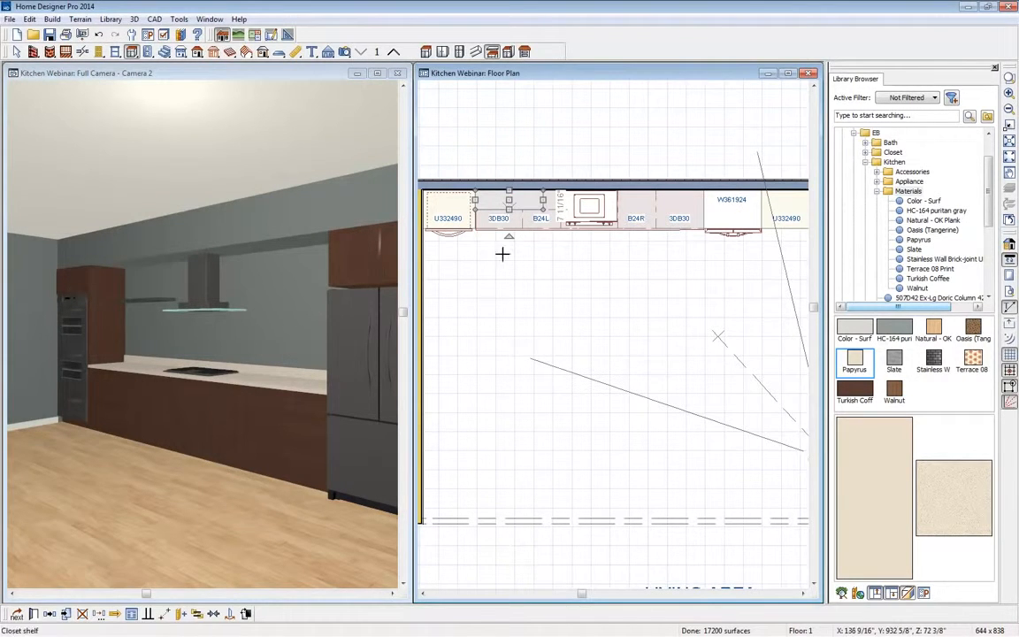
left_click(66, 616)
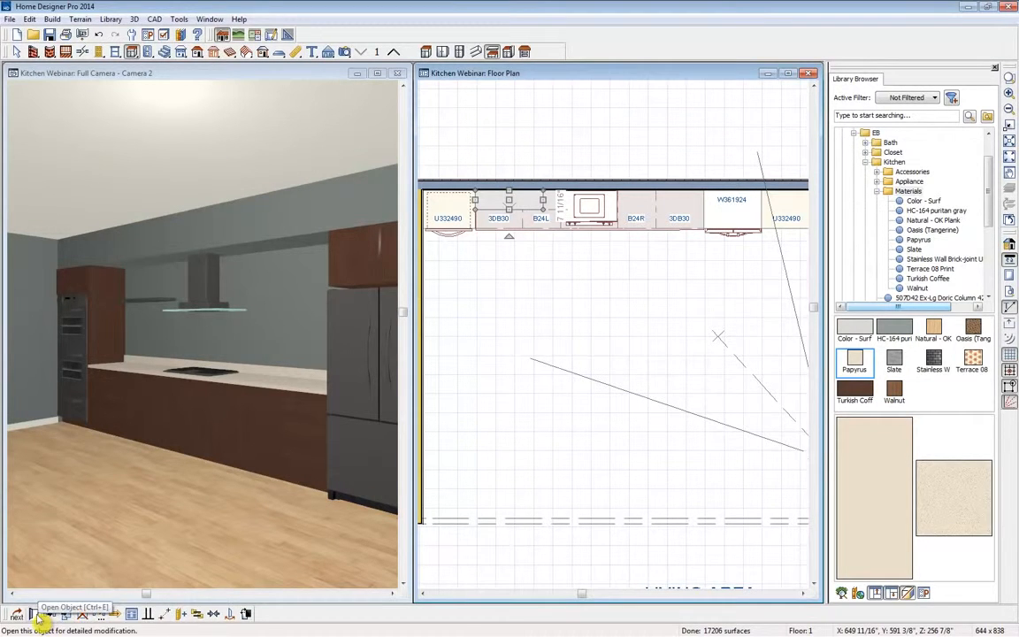
left_click(34, 614)
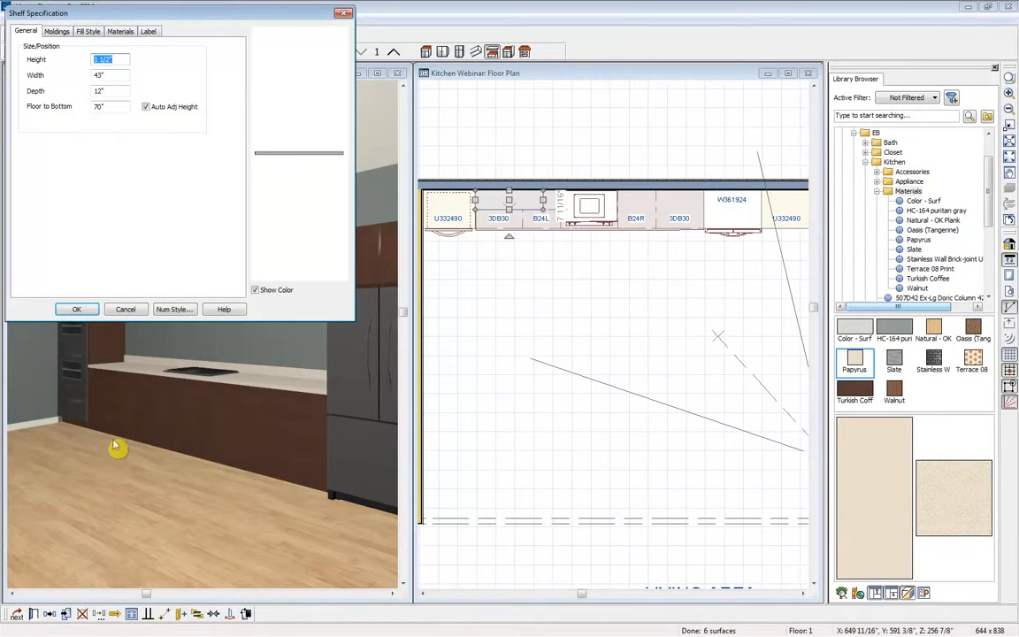
double_click(99, 107)
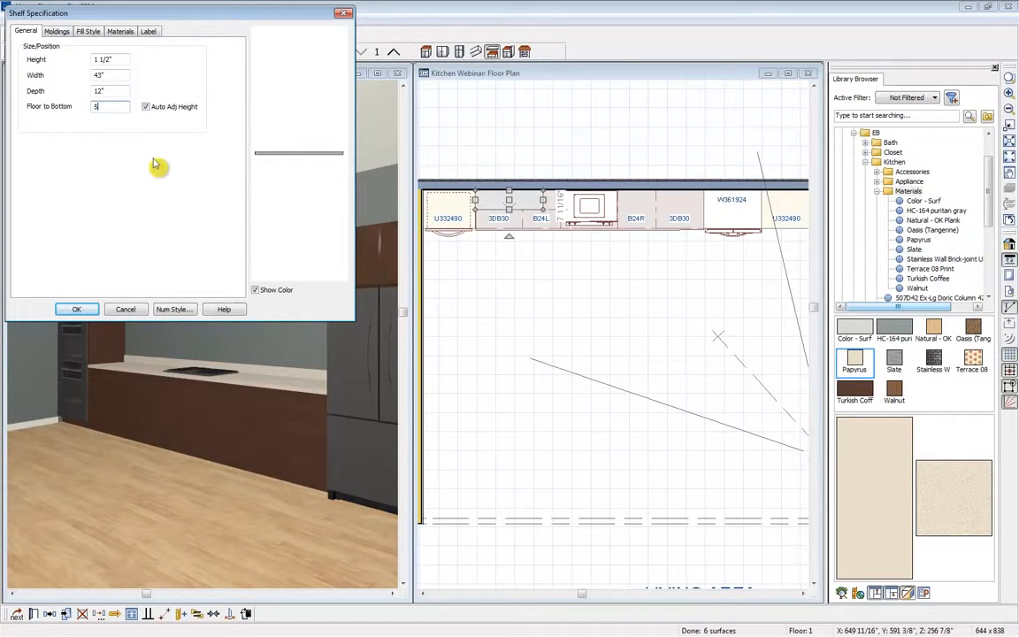
left_click(91, 314)
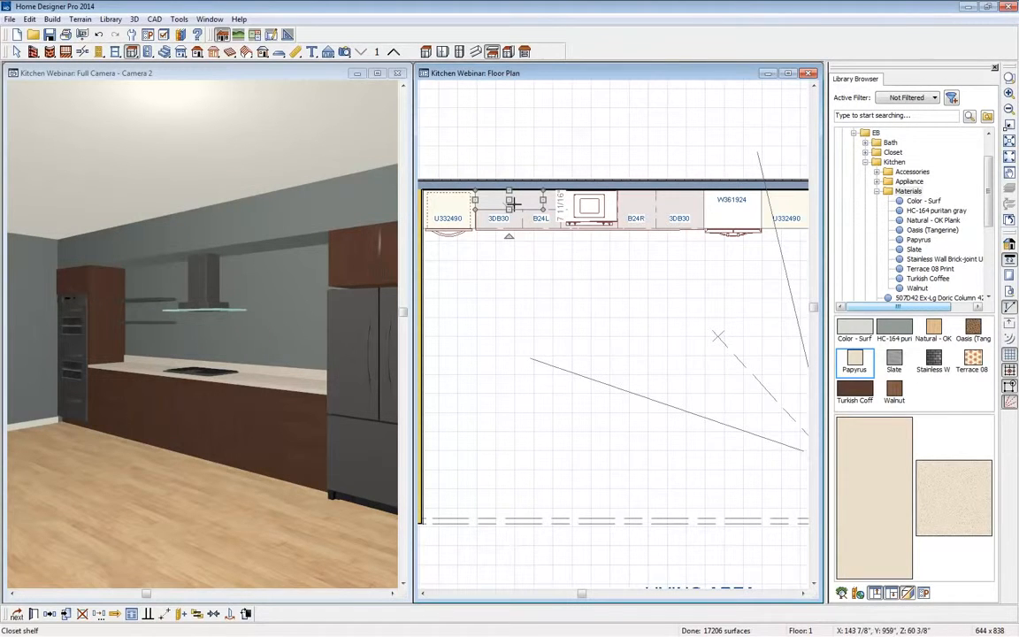
Step: Copy both wall shelves beside the ovens and reflect the copies to the other side of the range hood
left_click(149, 307)
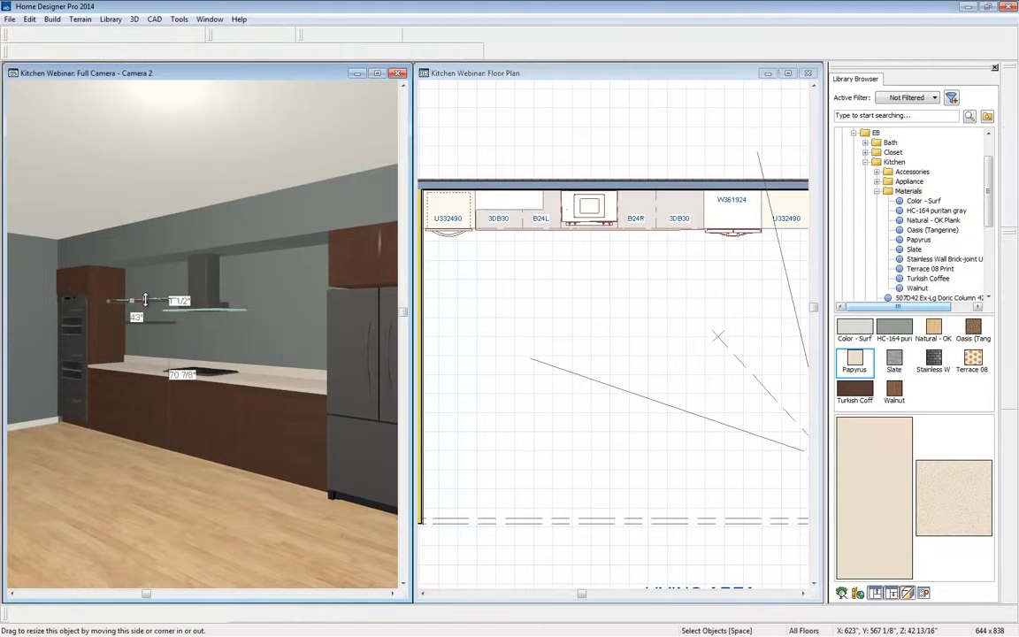
left_click(146, 323, "shift")
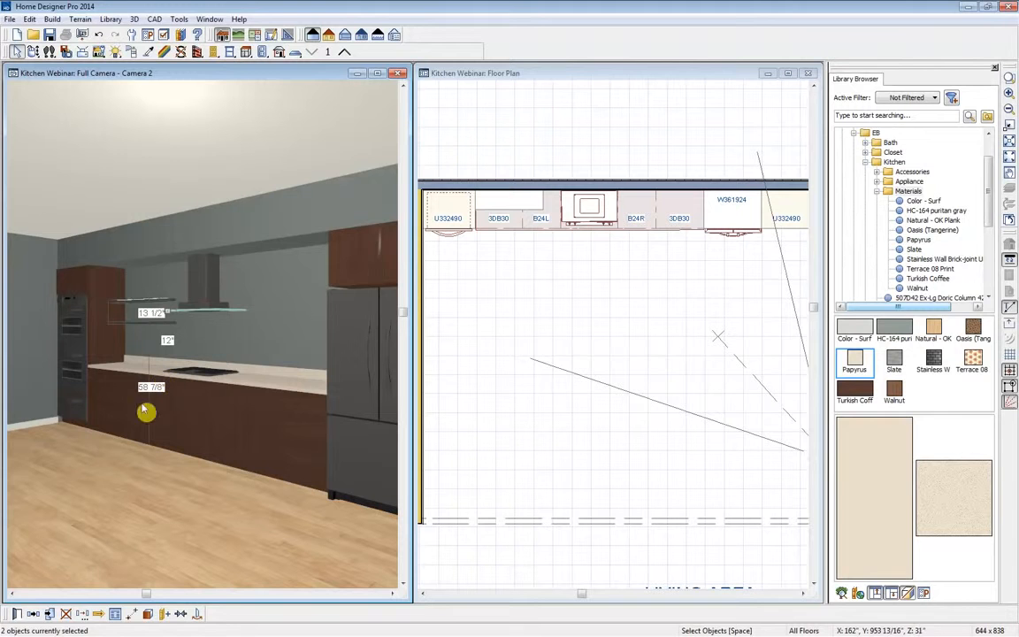
left_click(45, 616)
left_click(49, 614)
left_click(181, 384)
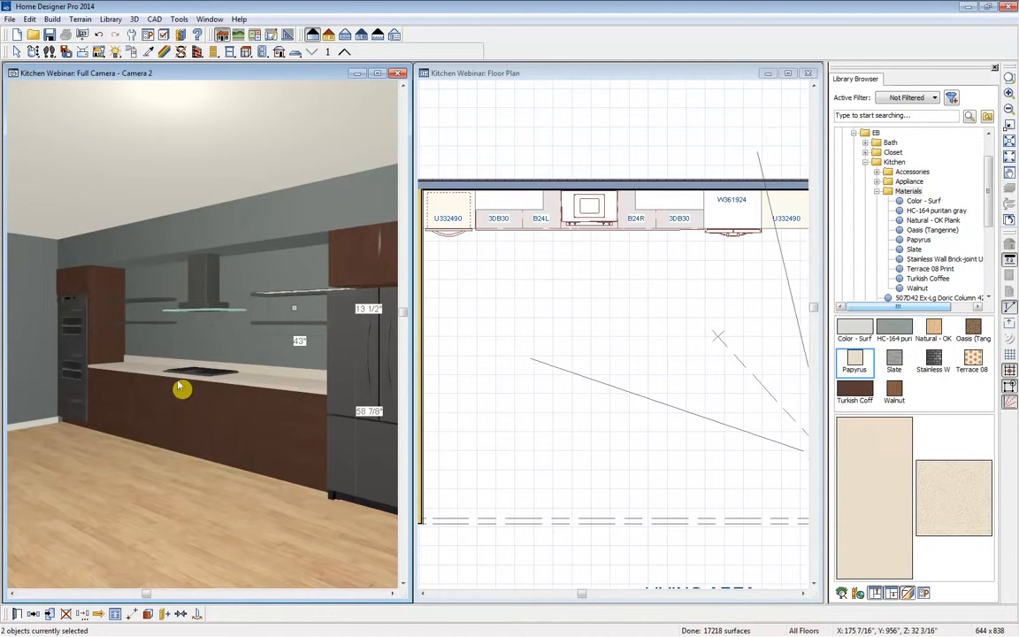
key("Escape")
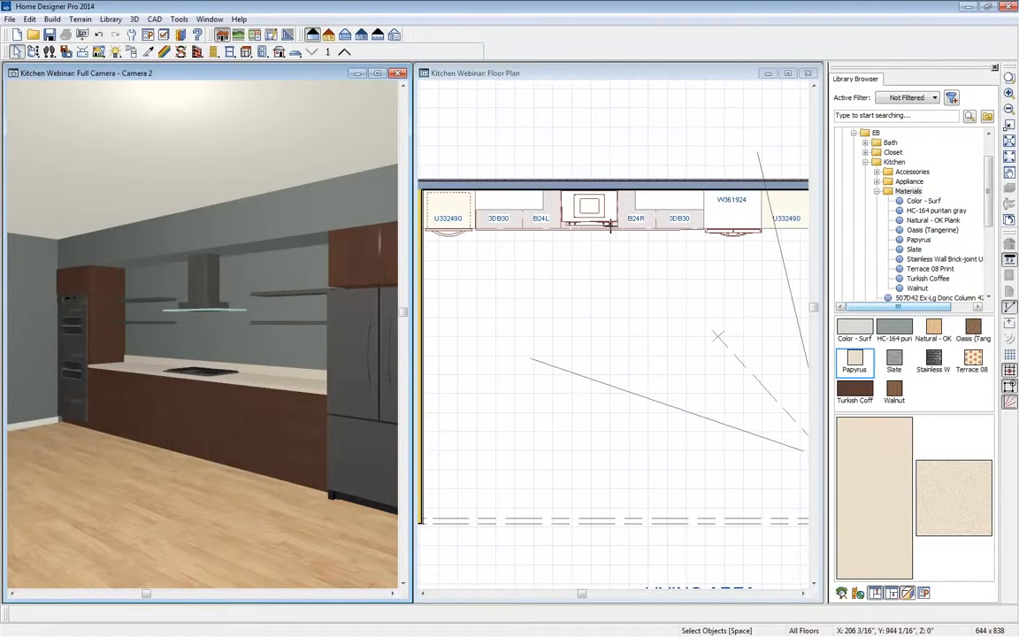
Step: Create a cross section/elevation camera in the floor plan facing the cooktop wall, and place its window over the floor plan
left_click(460, 78)
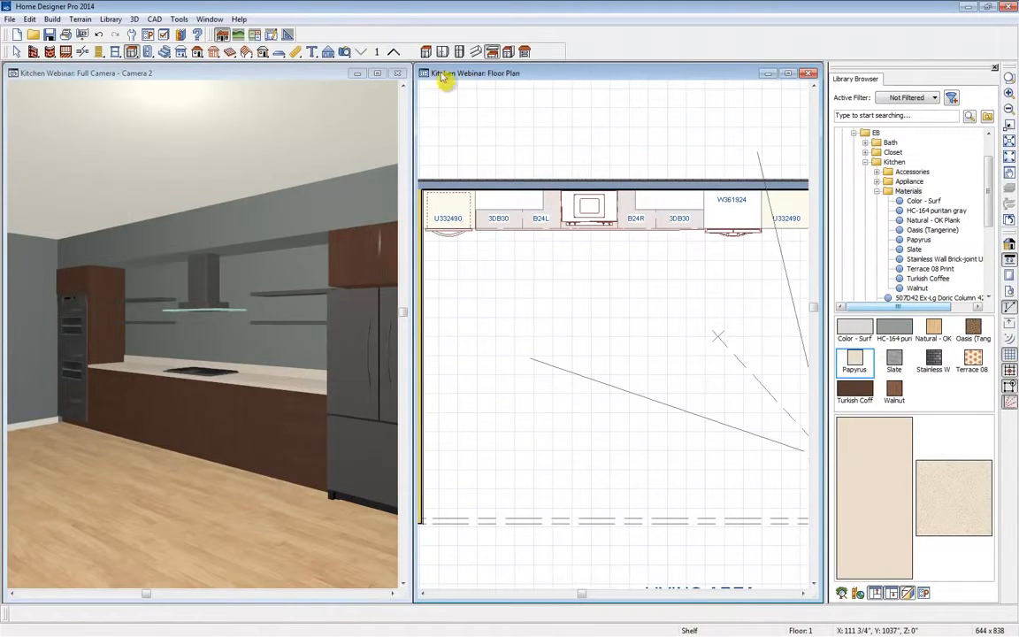
left_click(327, 55)
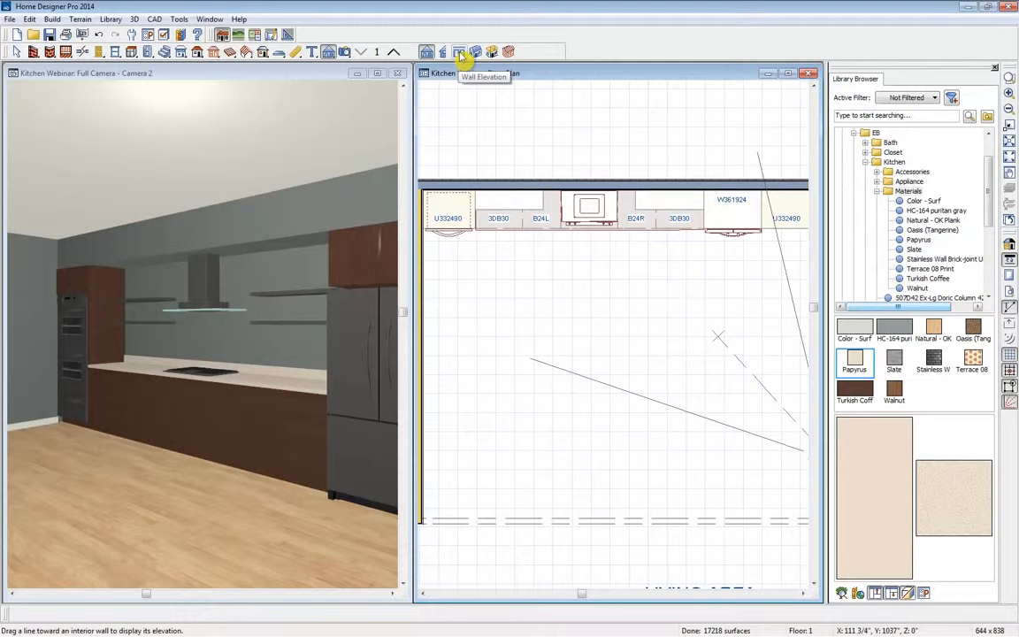
left_click(427, 53)
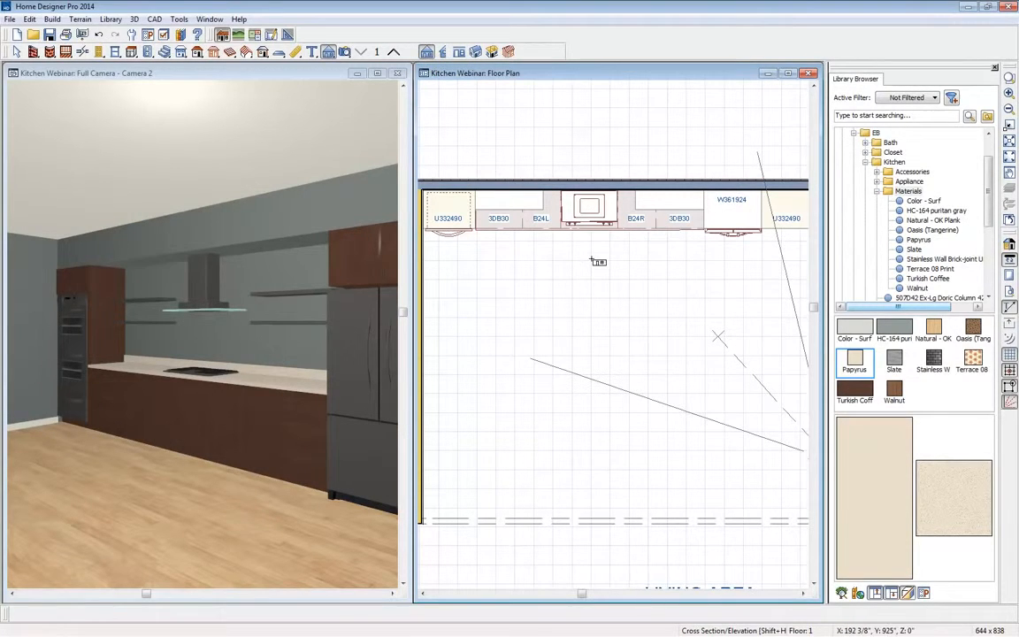
left_click_drag(595, 261, 594, 196)
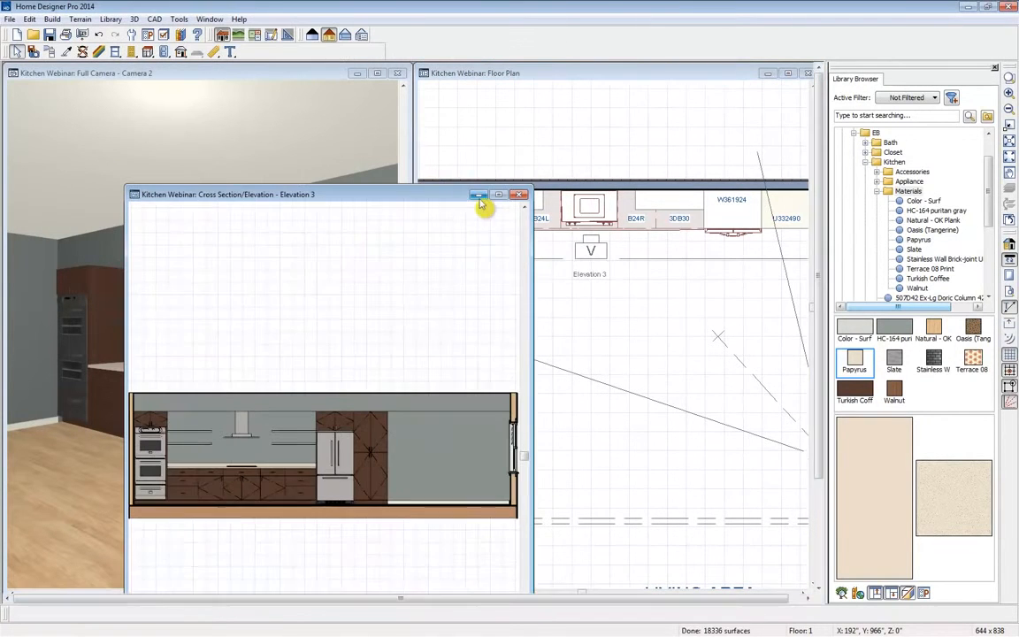
left_click_drag(444, 200, 724, 80)
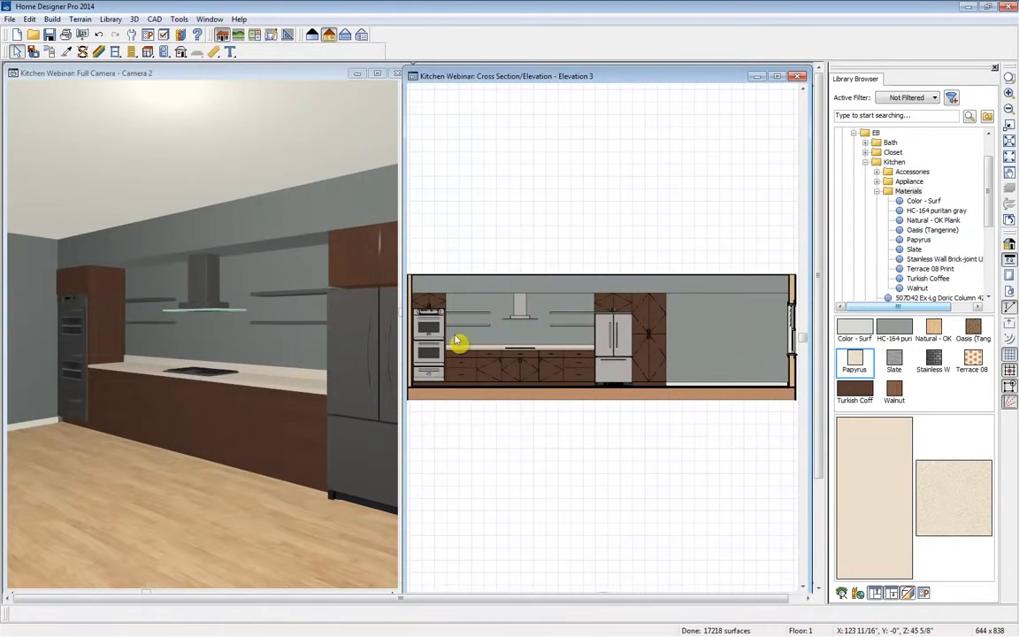
Step: Turn off color in the kitchen elevation so it is drawn as black-and-white line work
scroll(456, 317, "up", 1)
scroll(489, 330, "up", 1)
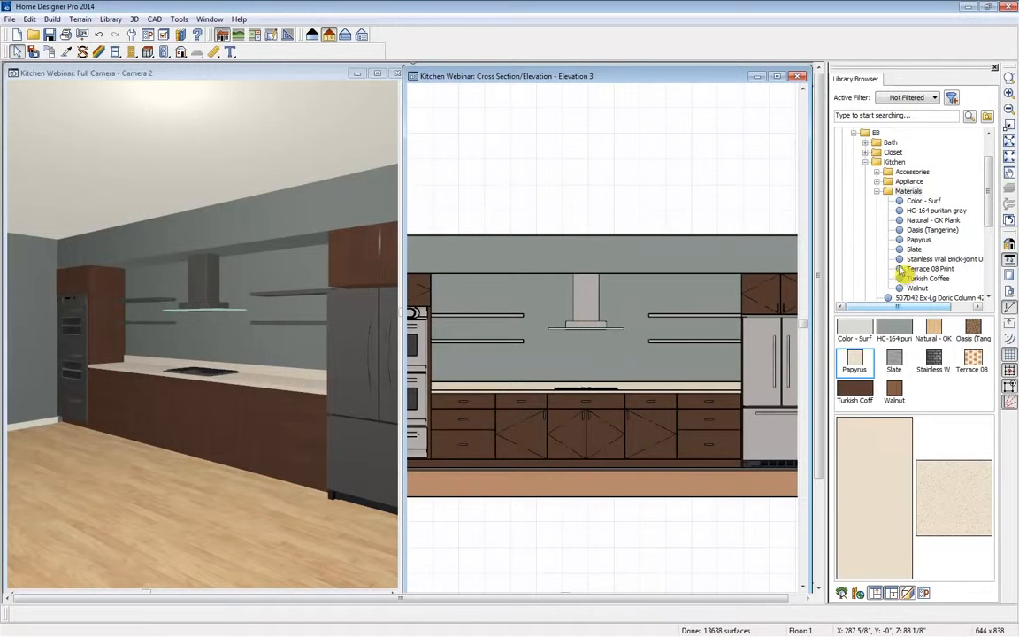
left_click(1011, 248)
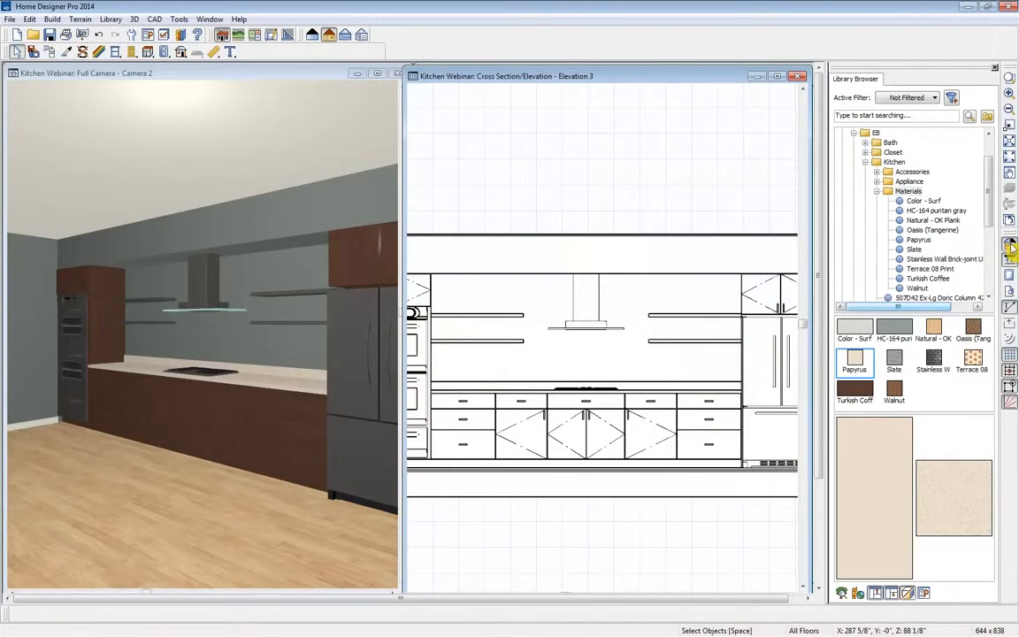
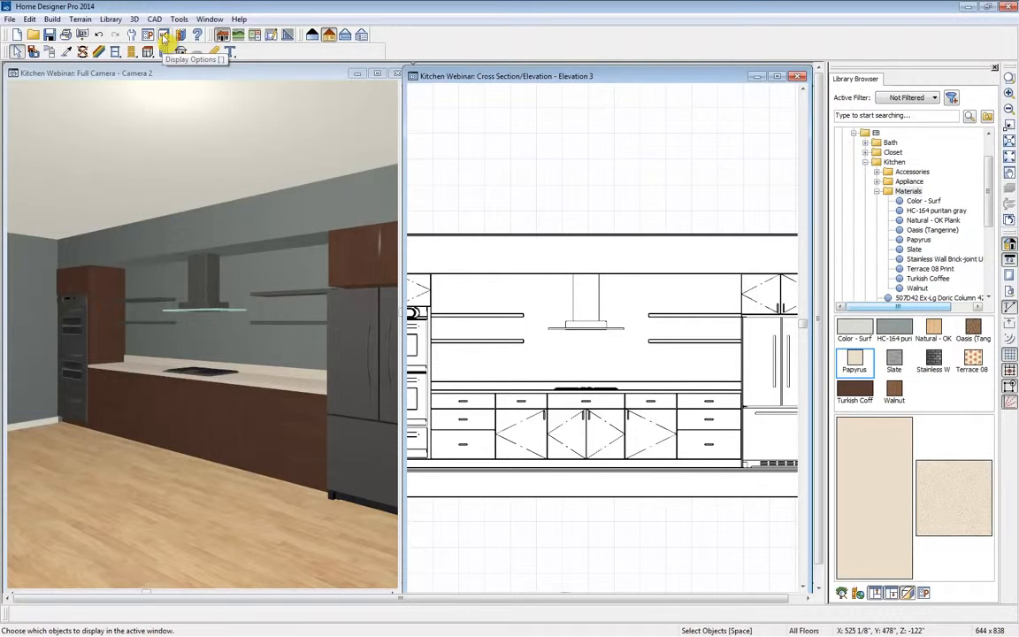
Step: Hide the Opening Indicators layer in the elevation through the layer display options
left_click(178, 19)
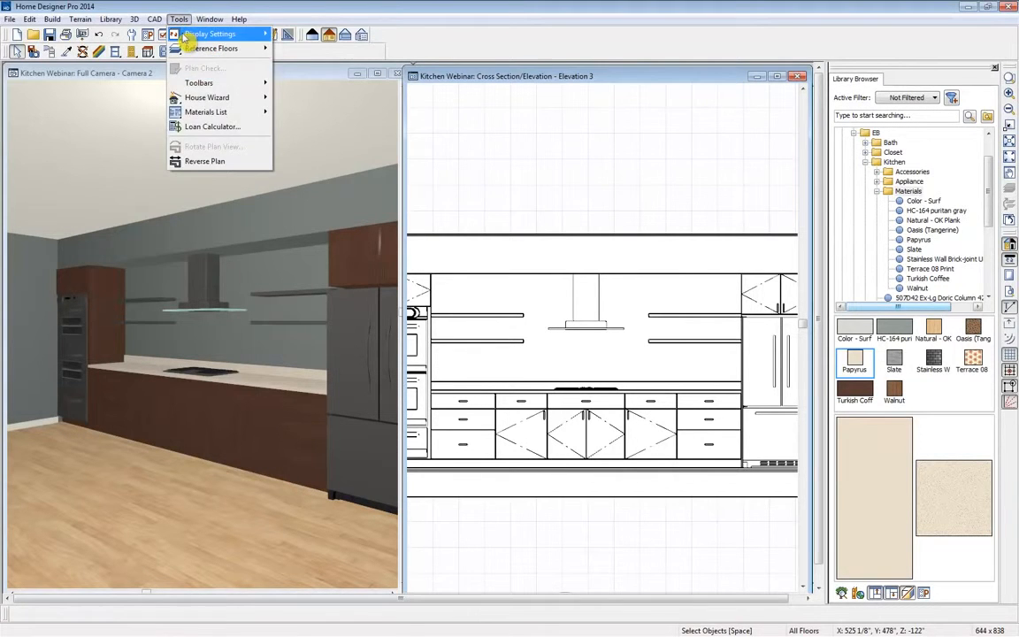
mouse_move(189, 32)
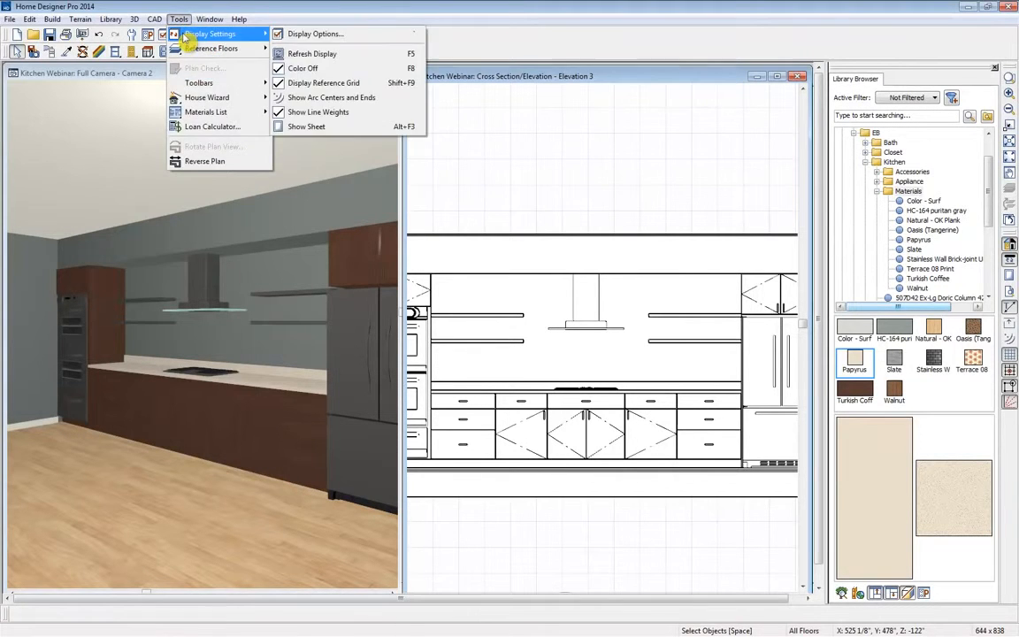
left_click(329, 38)
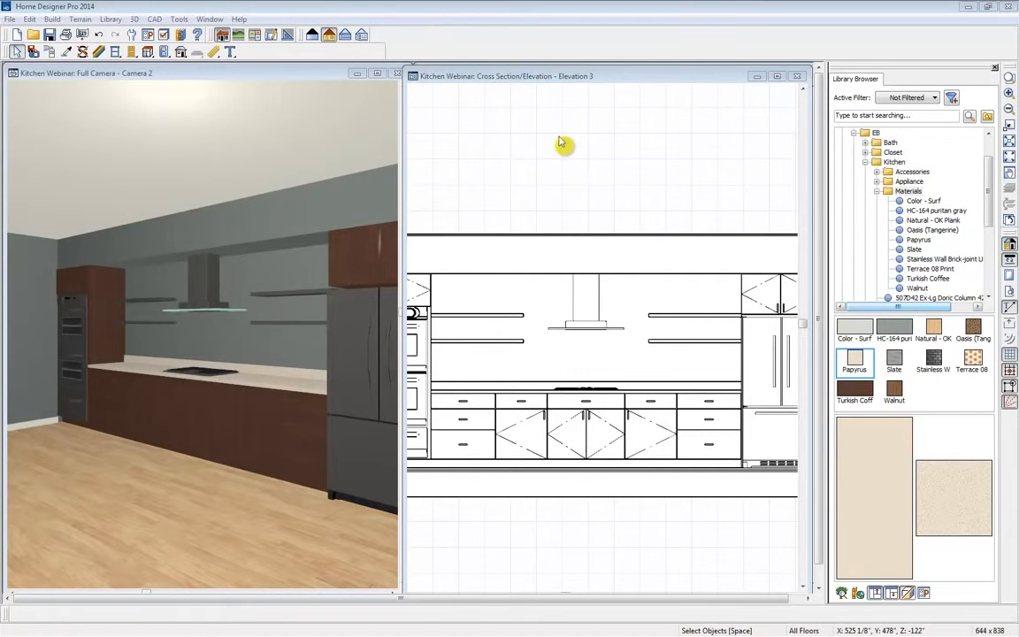
left_click_drag(678, 141, 430, 137)
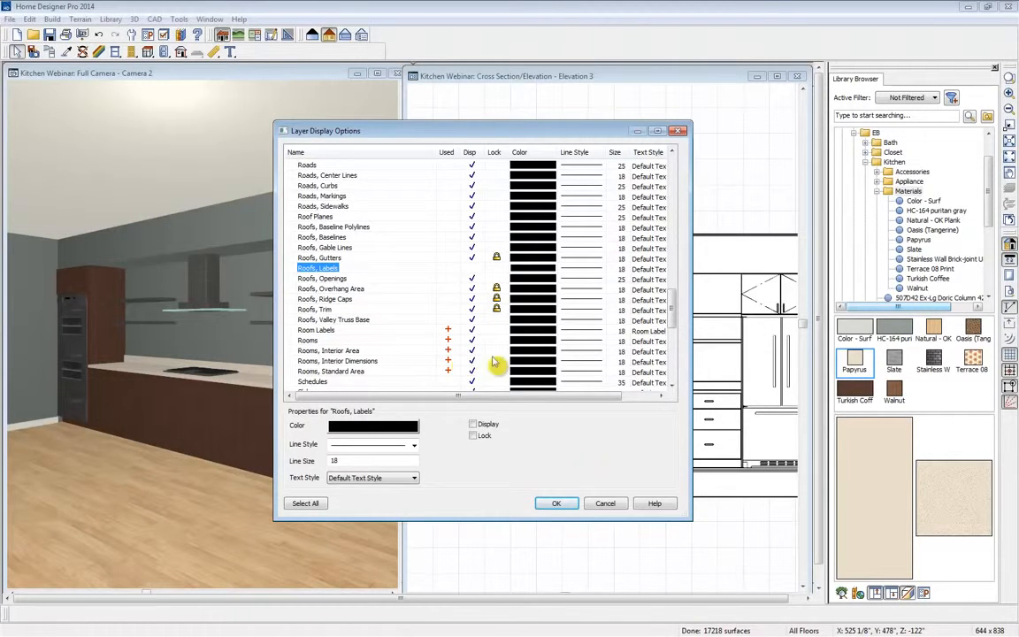
key("o")
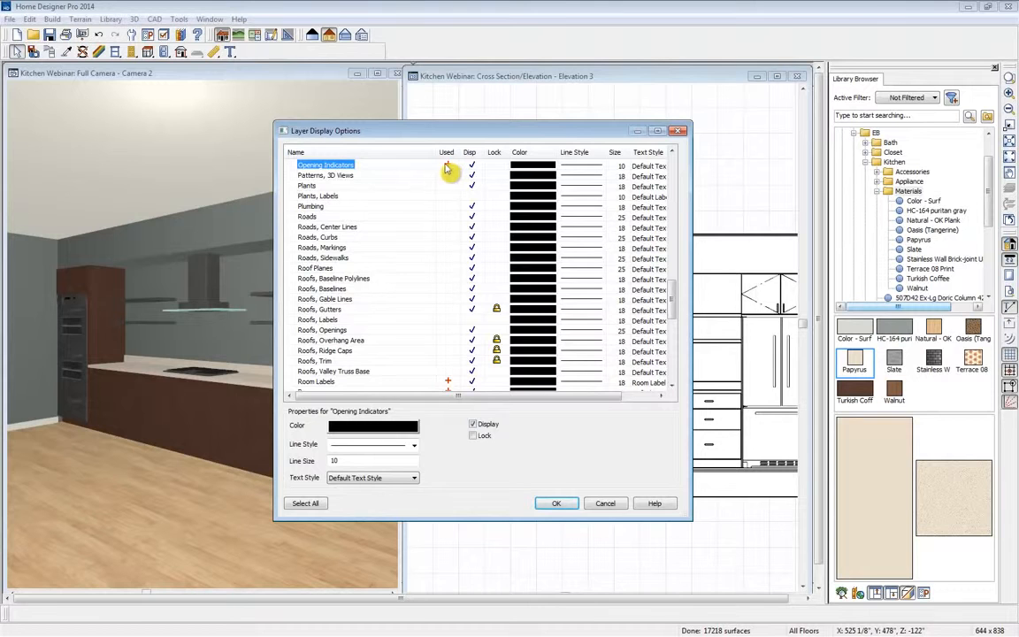
left_click(472, 168)
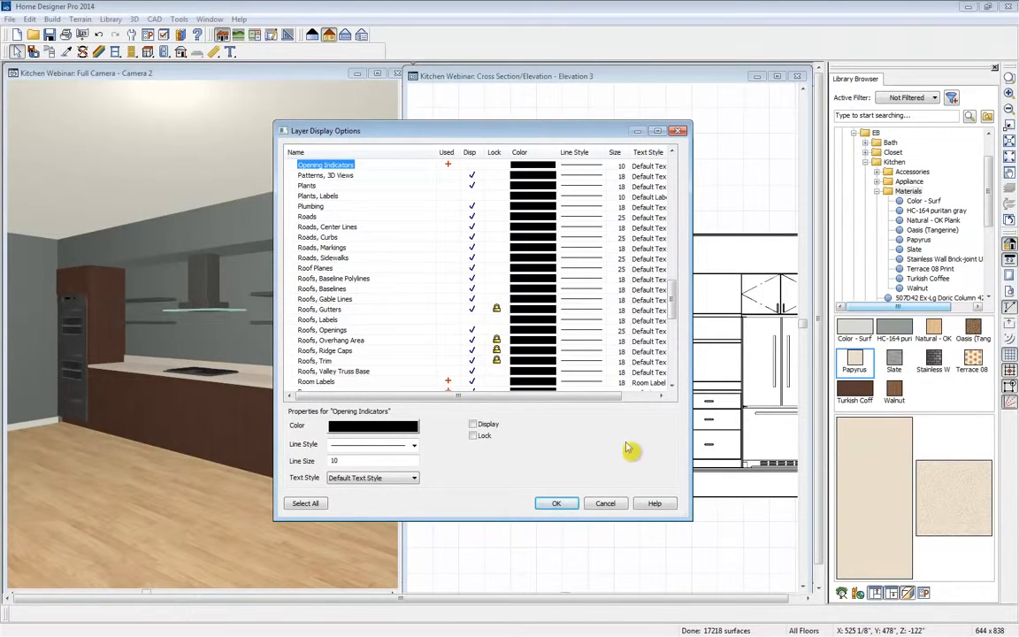
left_click(557, 504)
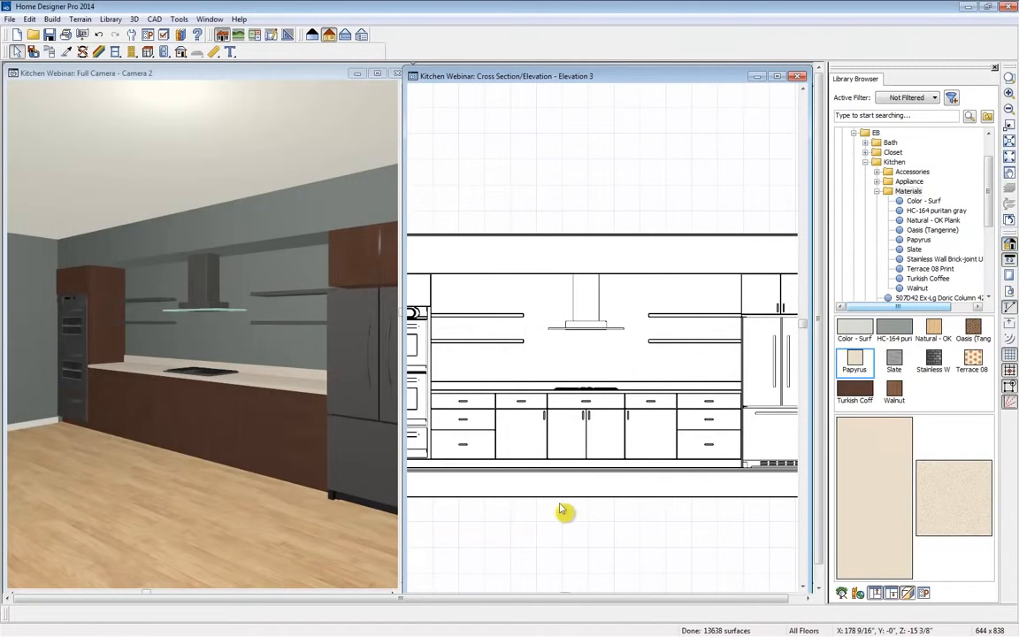
Step: Turn color back on in the kitchen elevation
scroll(762, 446, "down", 2)
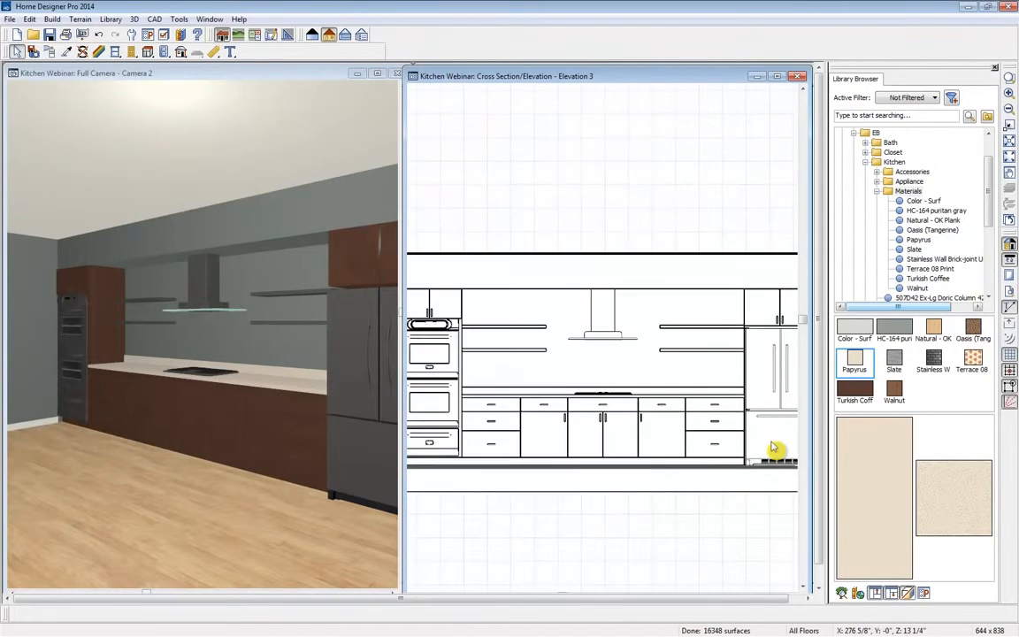
middle_click_drag(769, 446, 746, 425)
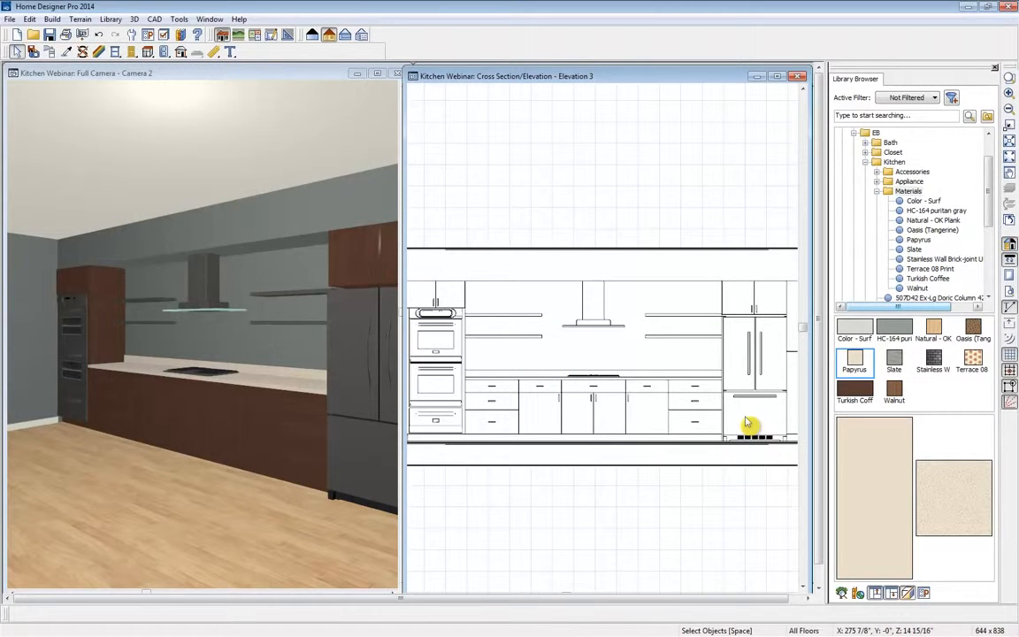
left_click(1010, 246)
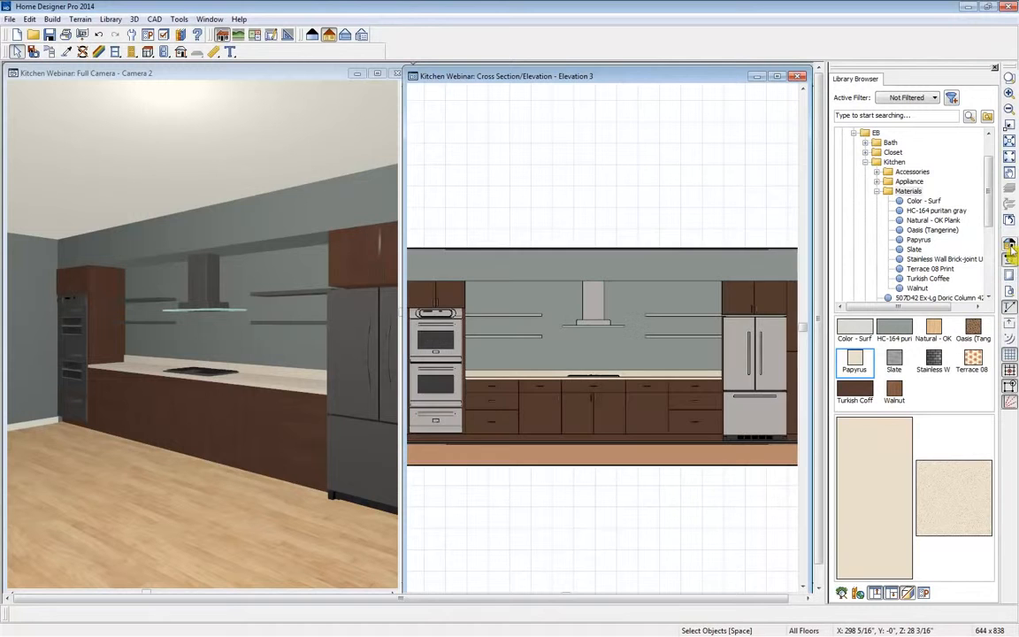
Step: Place four Large Bowls from the Kitchen Accessories library, two on each upper shelf, and turn on display of the "Furniture, Interior" layer
left_click(877, 171)
left_click(897, 172)
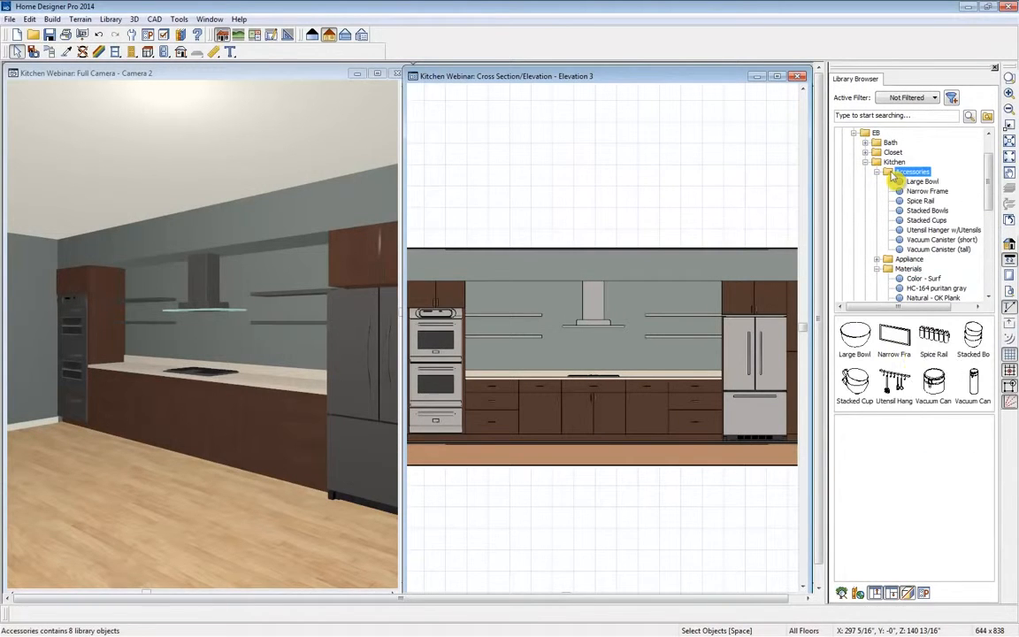
left_click(858, 340)
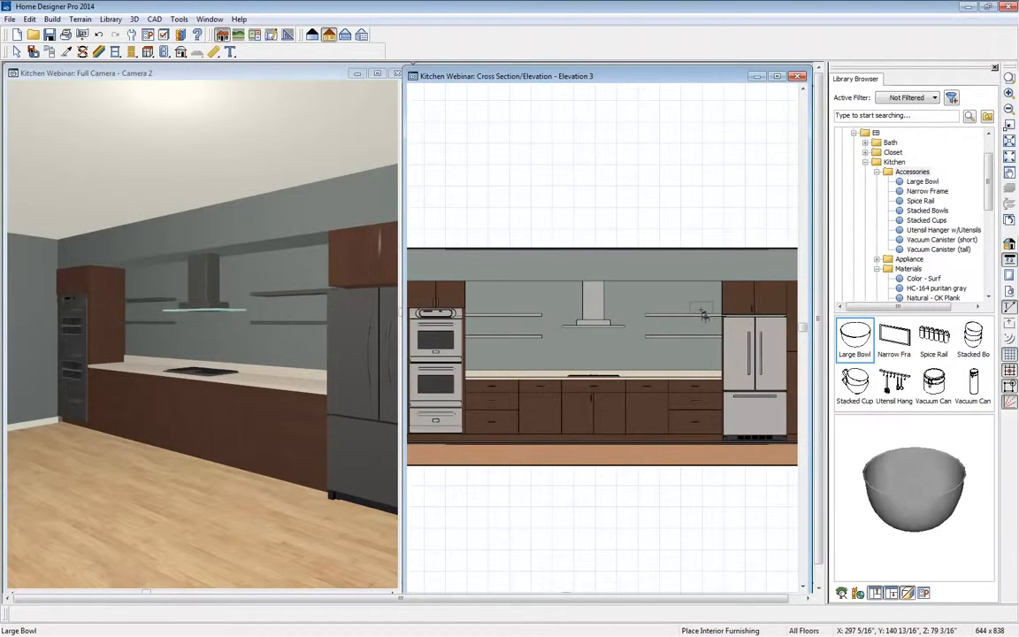
left_click(704, 316)
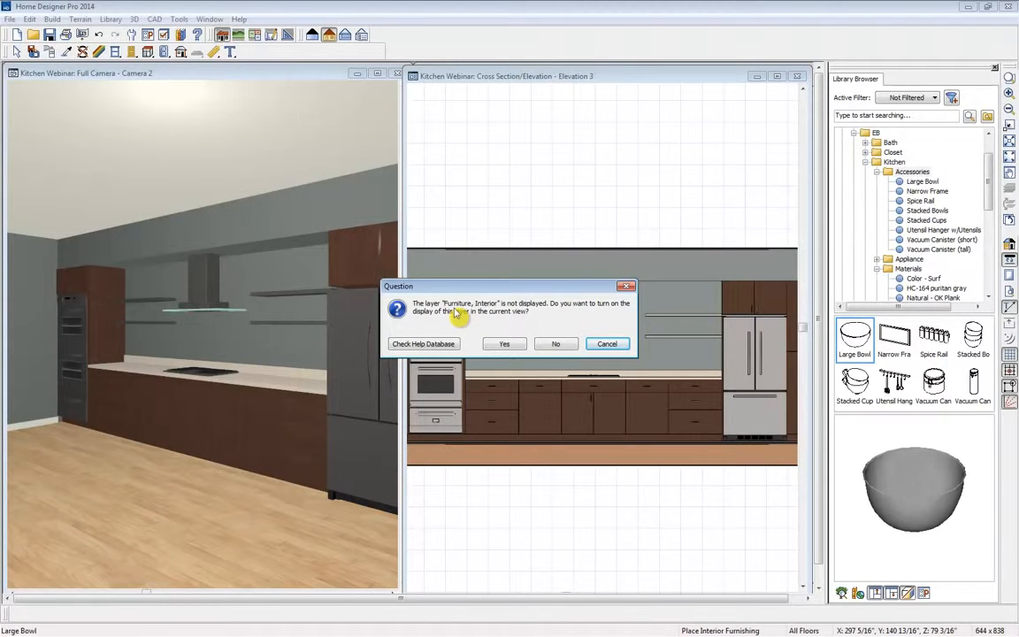
left_click(515, 345)
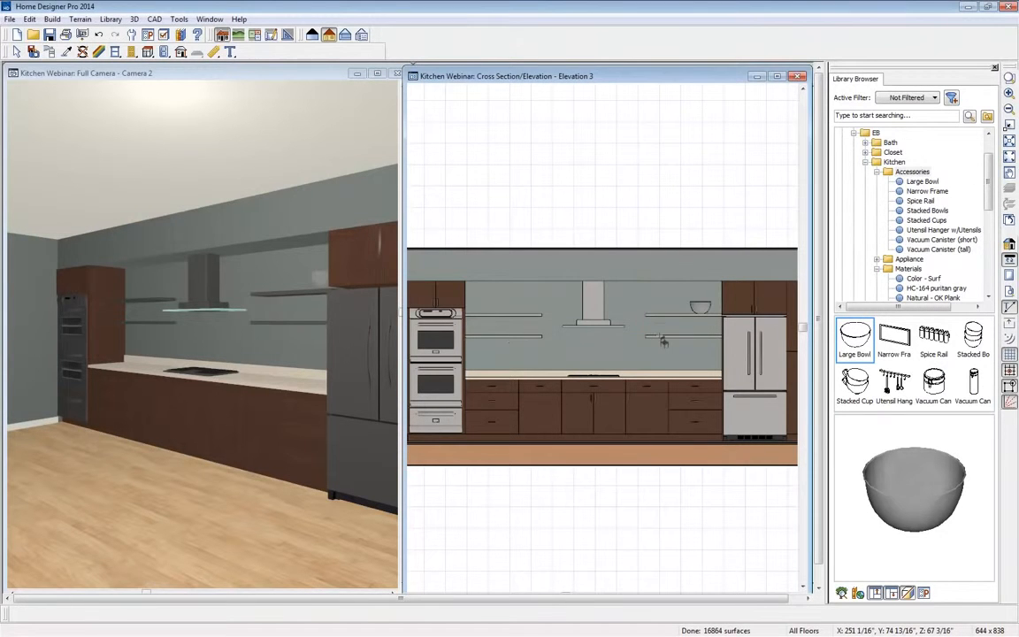
left_click(670, 314)
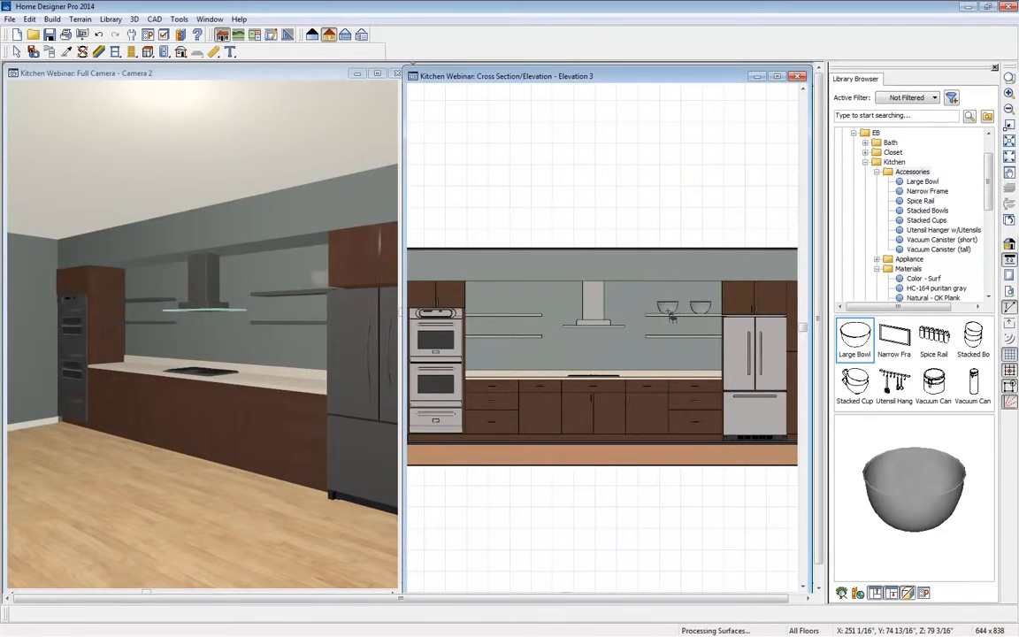
left_click(522, 312)
left_click(492, 314)
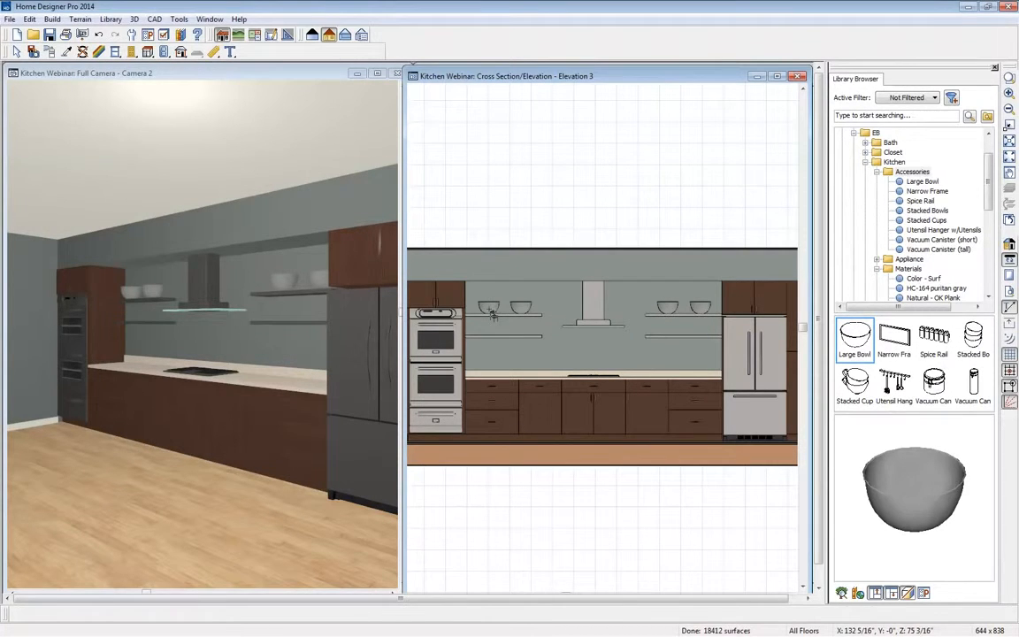
Step: Place two Stacked Bowls and two Stacked Cups along the lower shelf beside the ovens
left_click(974, 340)
left_click(477, 334)
left_click(496, 335)
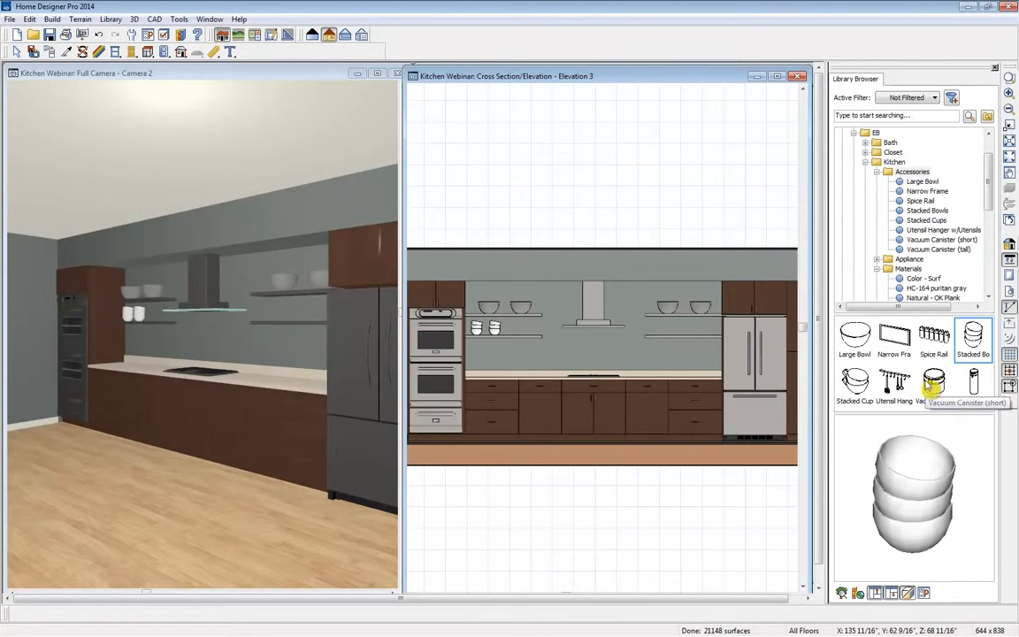
left_click(855, 382)
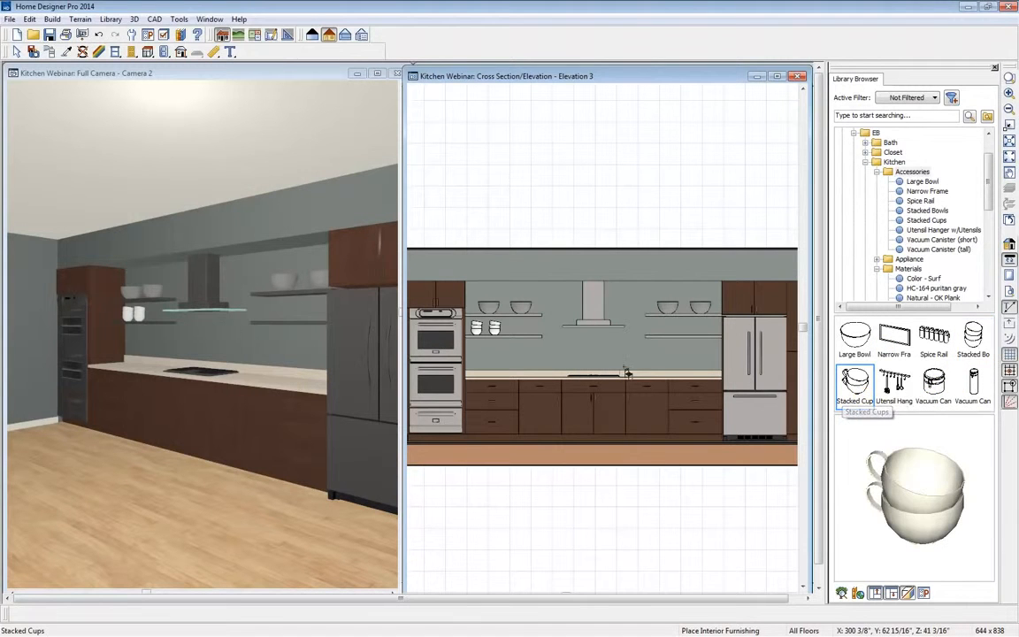
left_click(521, 338)
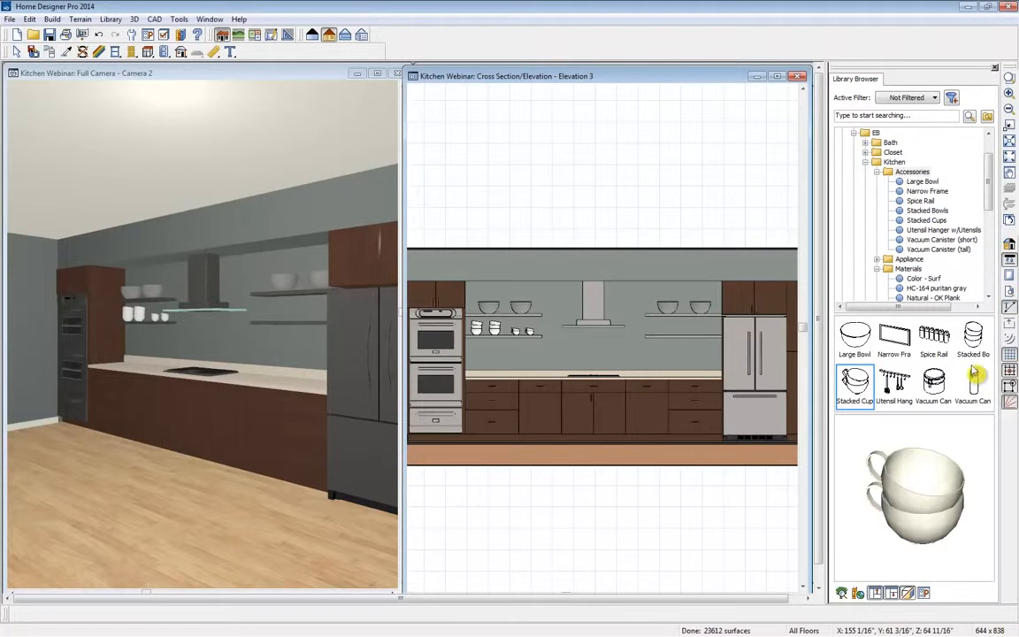
Step: Place four short Vacuum Canisters in a row on the lower shelf beside the refrigerator
left_click(939, 389)
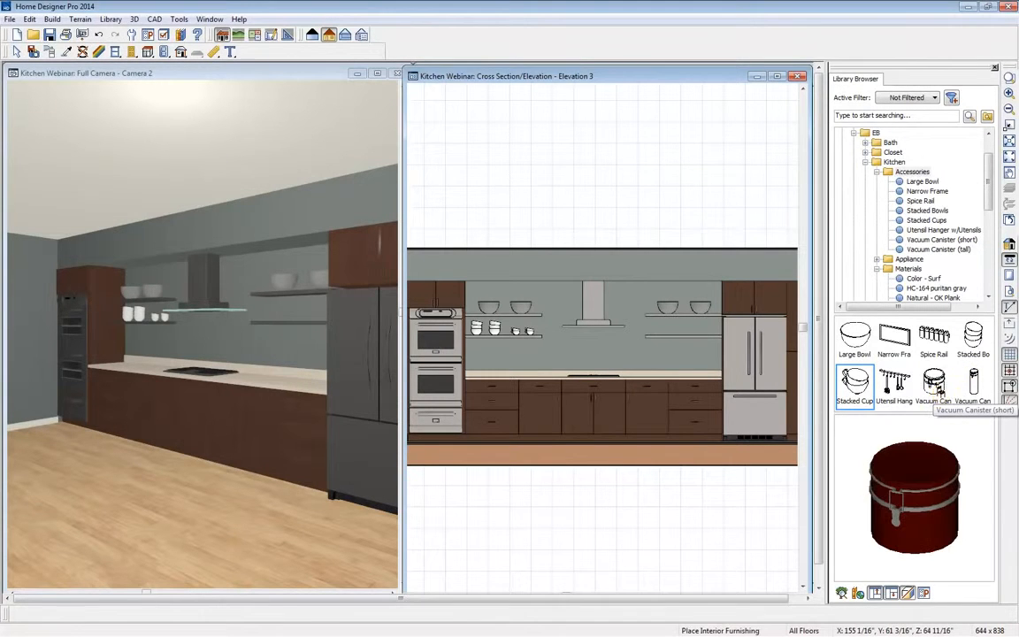
left_click(705, 336)
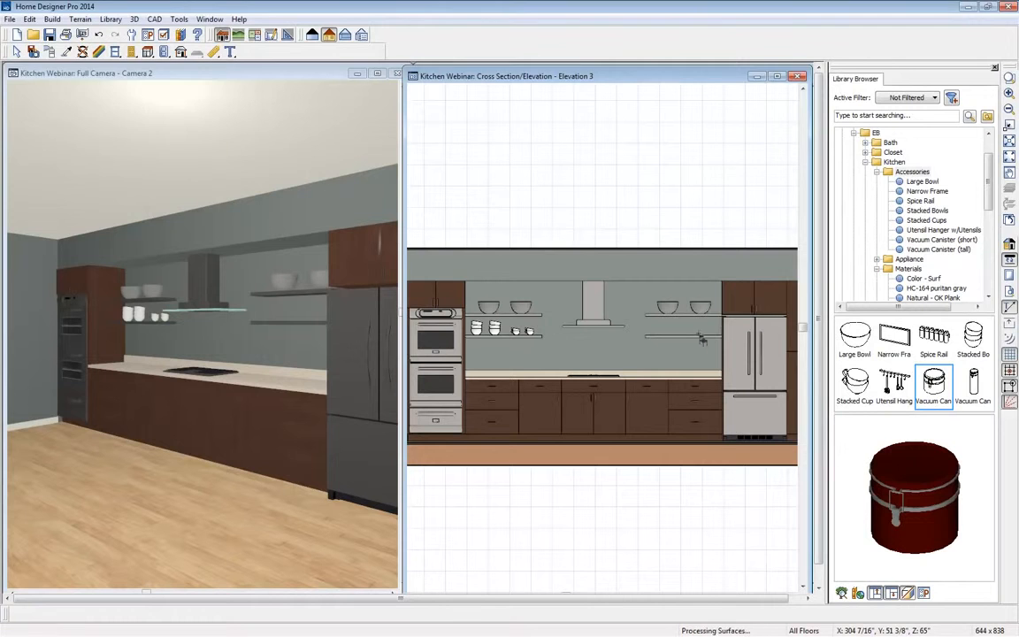
left_click(690, 336)
left_click(678, 339)
left_click(662, 340)
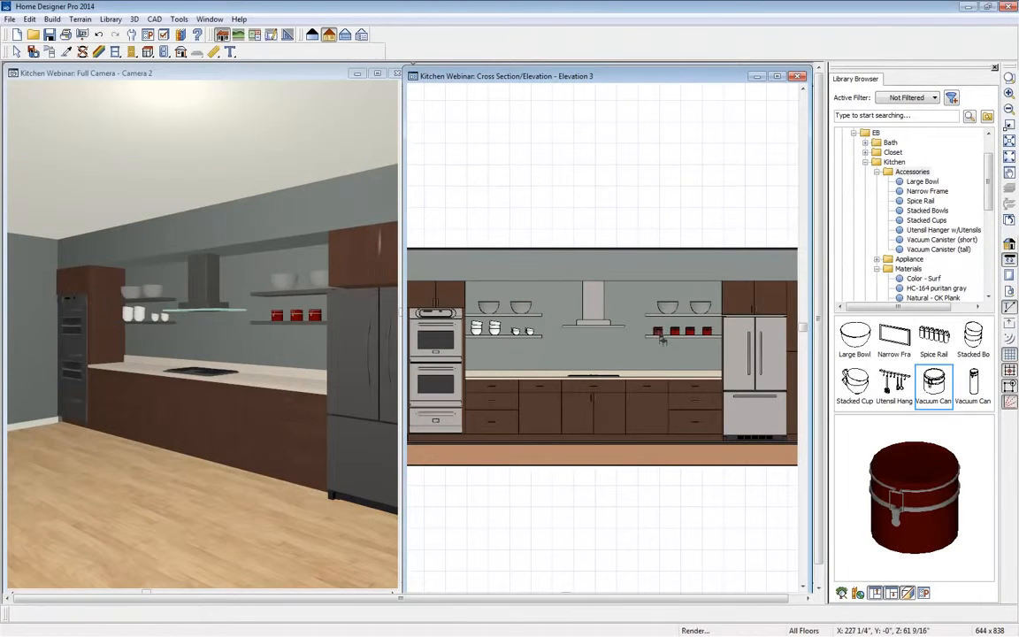
Step: Place two tall Vacuum Canisters side by side on the countertop, between the ovens and the cooktop
left_click(973, 383)
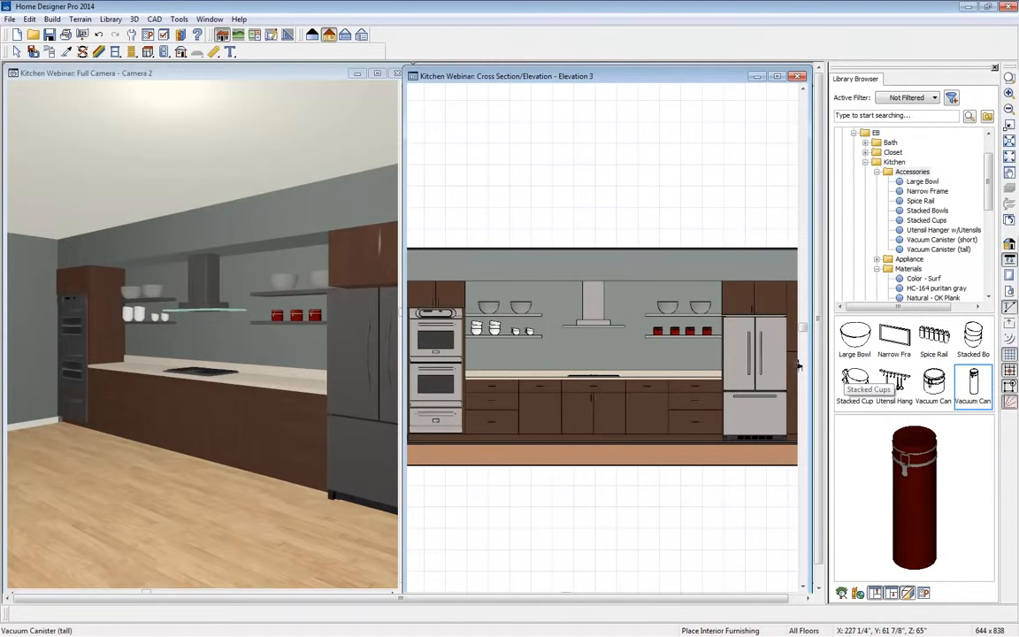
left_click(554, 373)
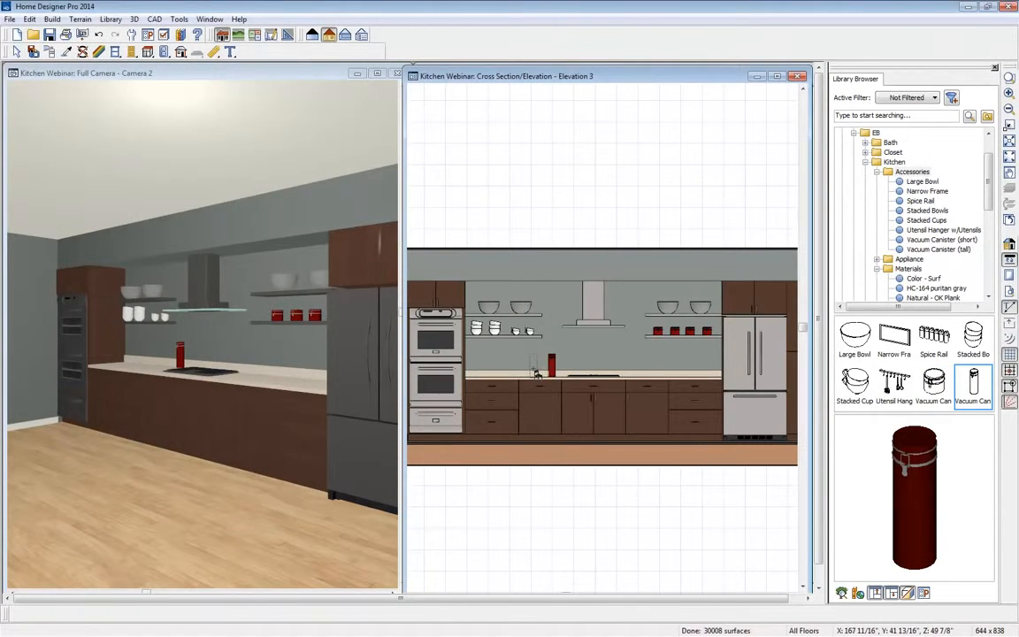
left_click(536, 373)
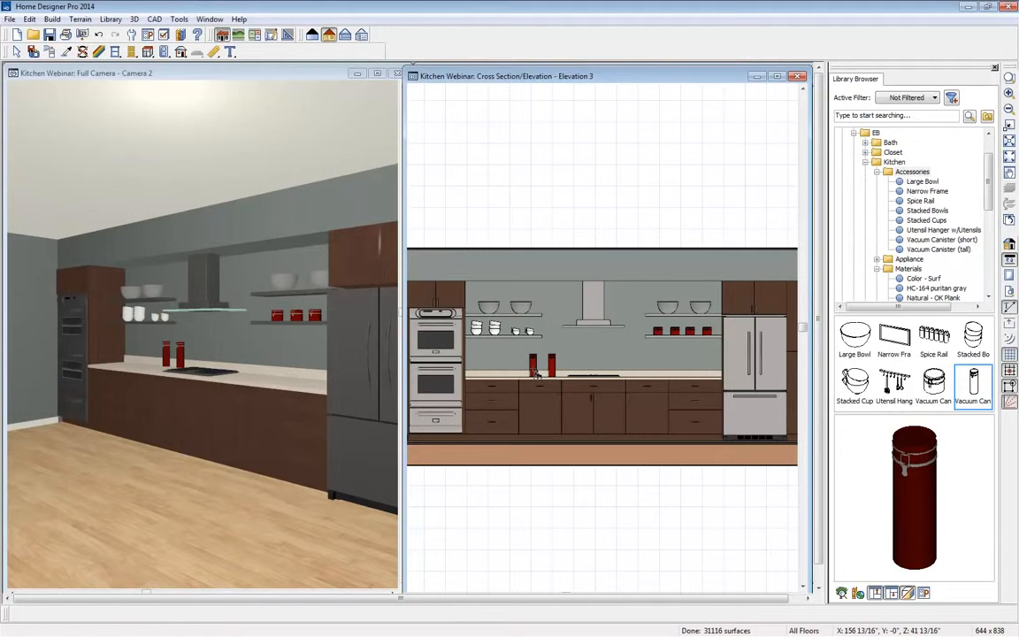
Step: Hang the Utensil Hanger w/Utensils above the cooktop and a Spice Rail beside it toward the refrigerator, and close the elevation
left_click(894, 382)
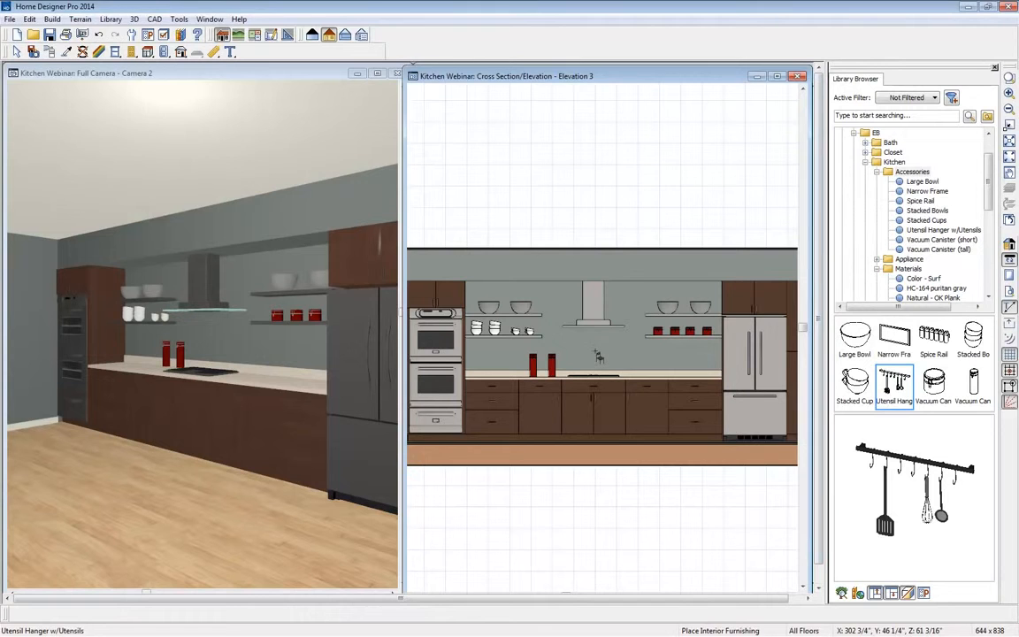
left_click(598, 356)
left_click(938, 347)
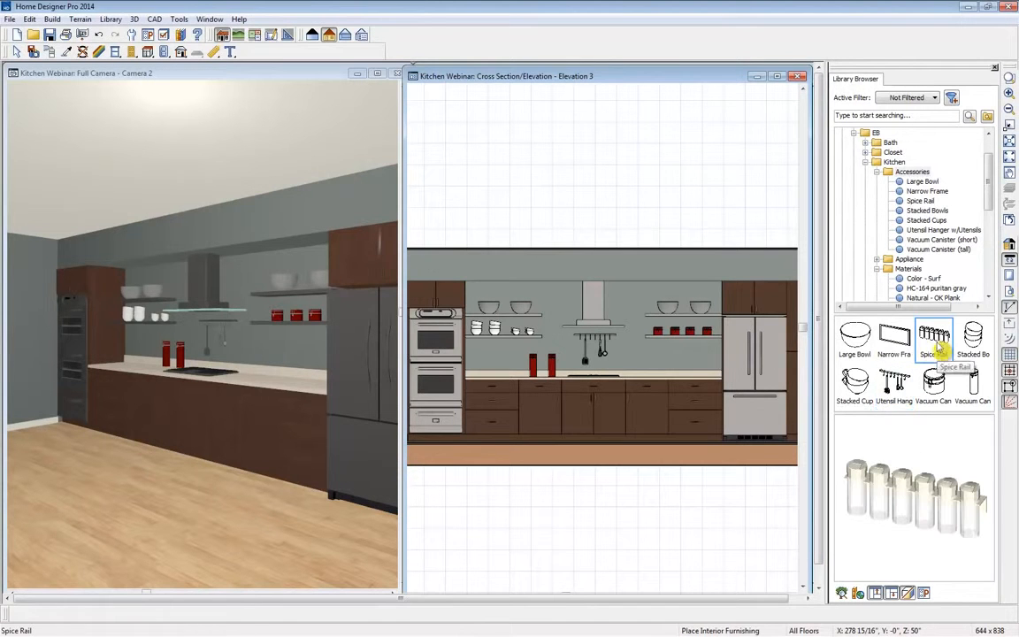
left_click(650, 359)
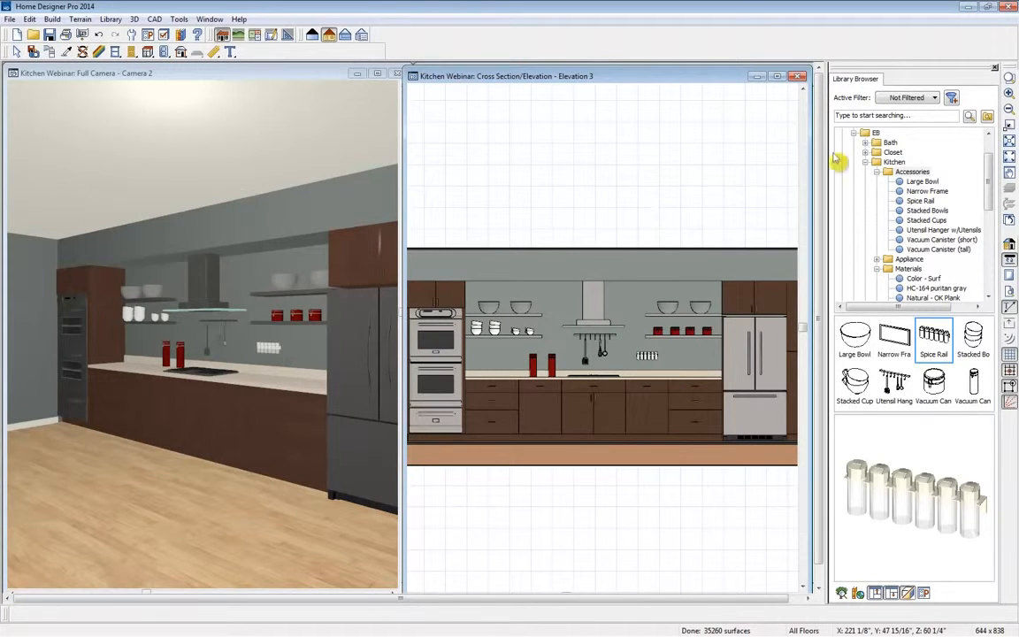
left_click(797, 77)
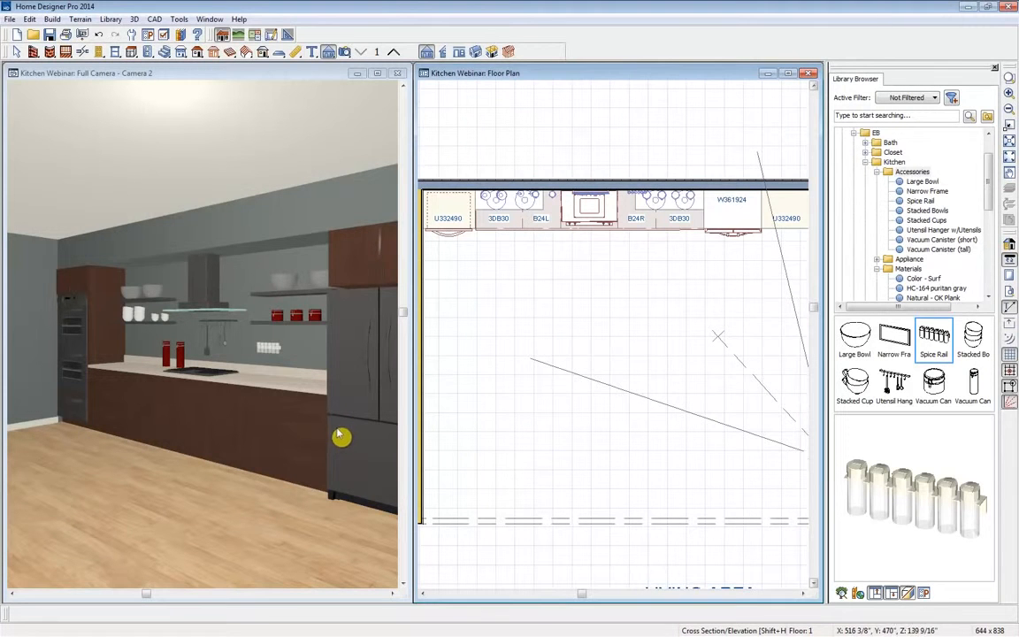
Step: Give the five base cabinets along the cooktop wall a backsplash 54" high and 1/2" thick
key("space")
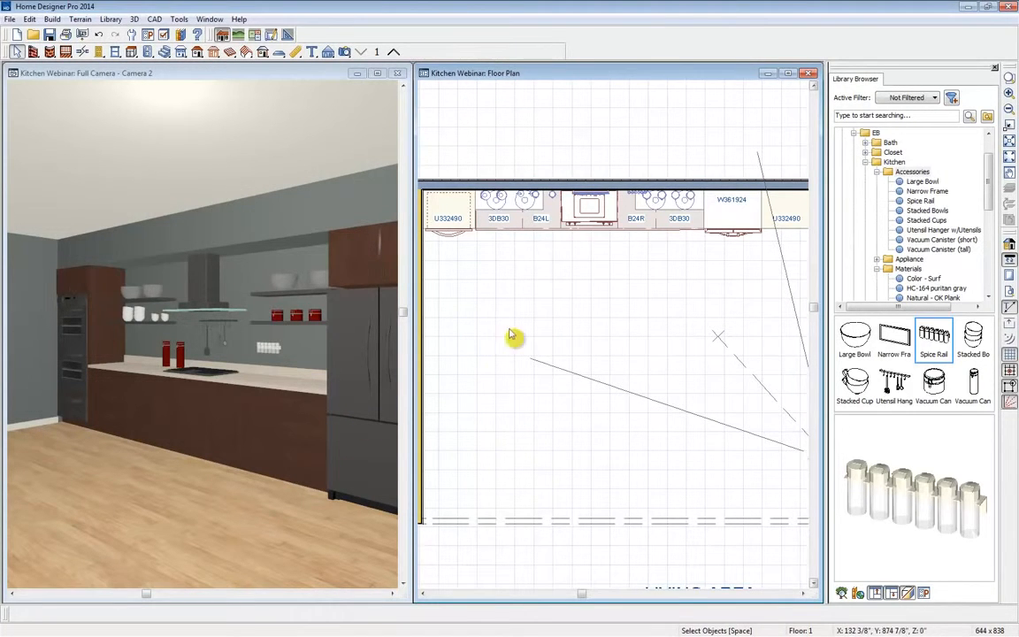
left_click_drag(506, 257, 696, 203)
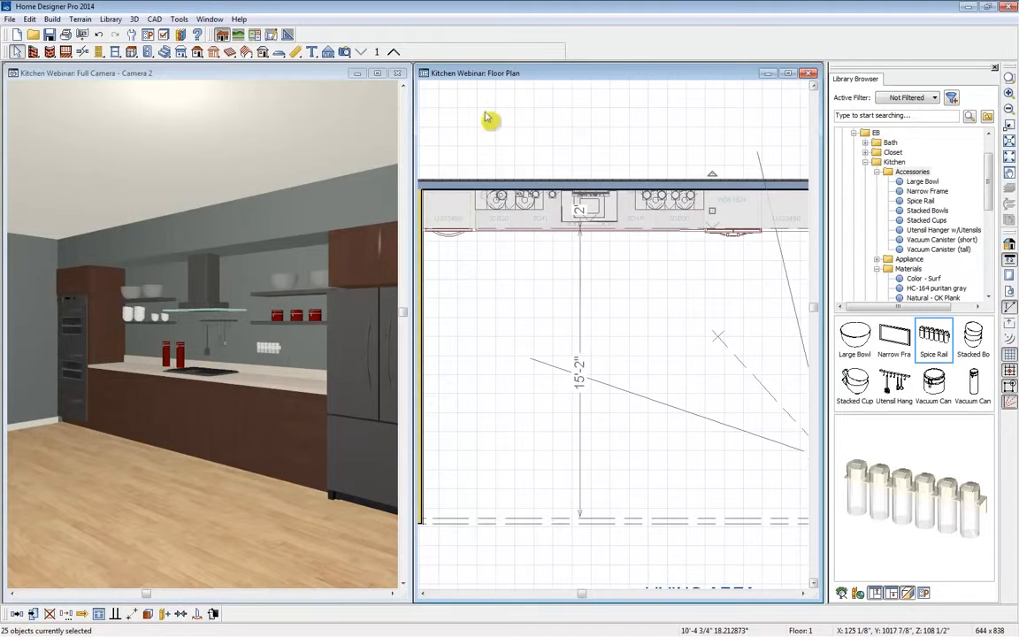
left_click(132, 51)
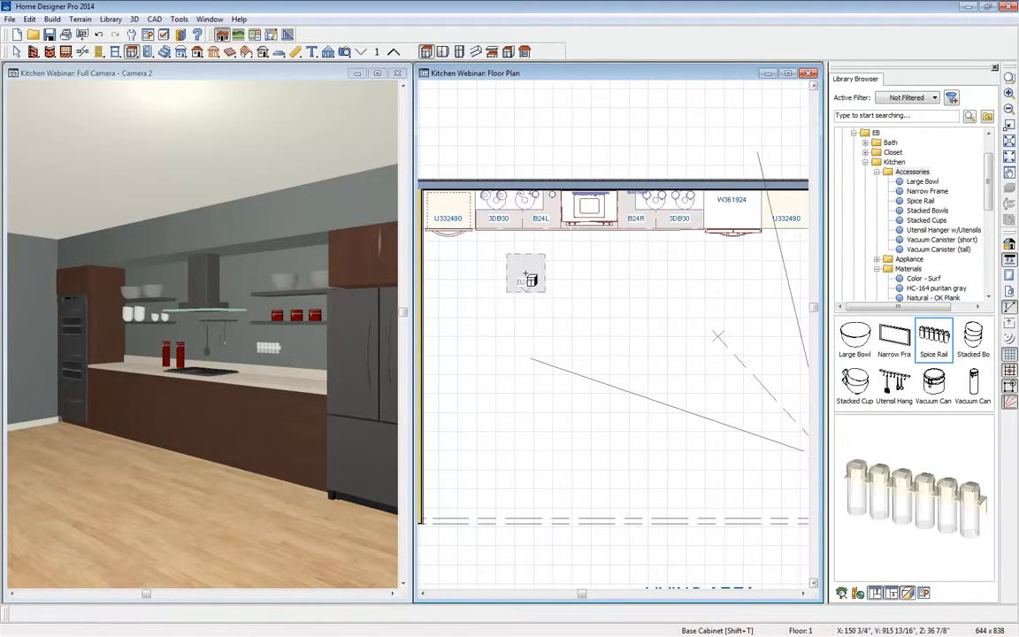
left_click_drag(495, 264, 691, 193)
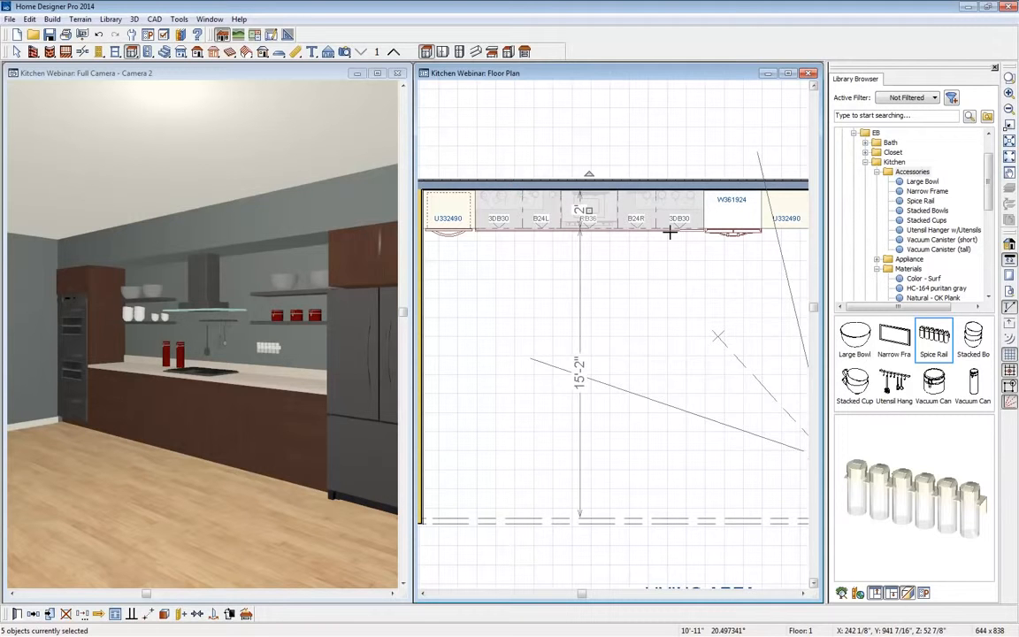
left_click(16, 614)
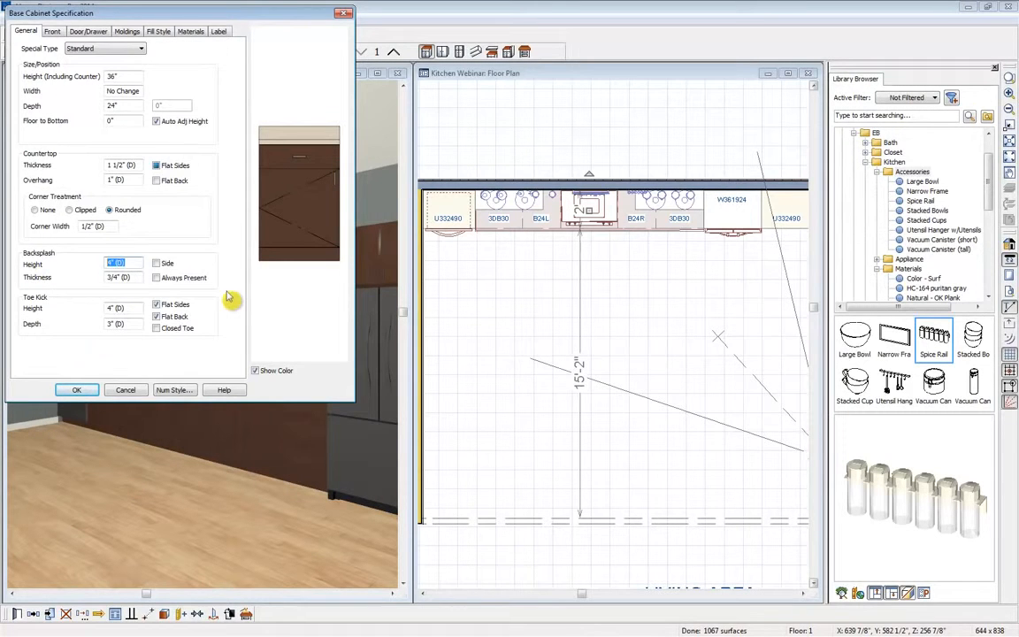
type("54")
left_click(77, 390)
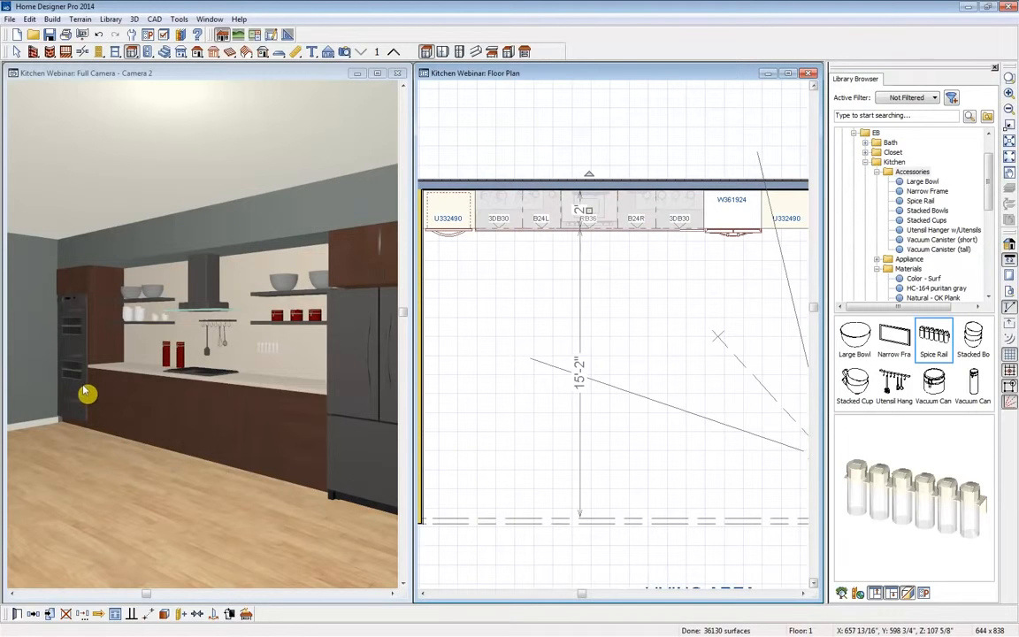
left_click(17, 614)
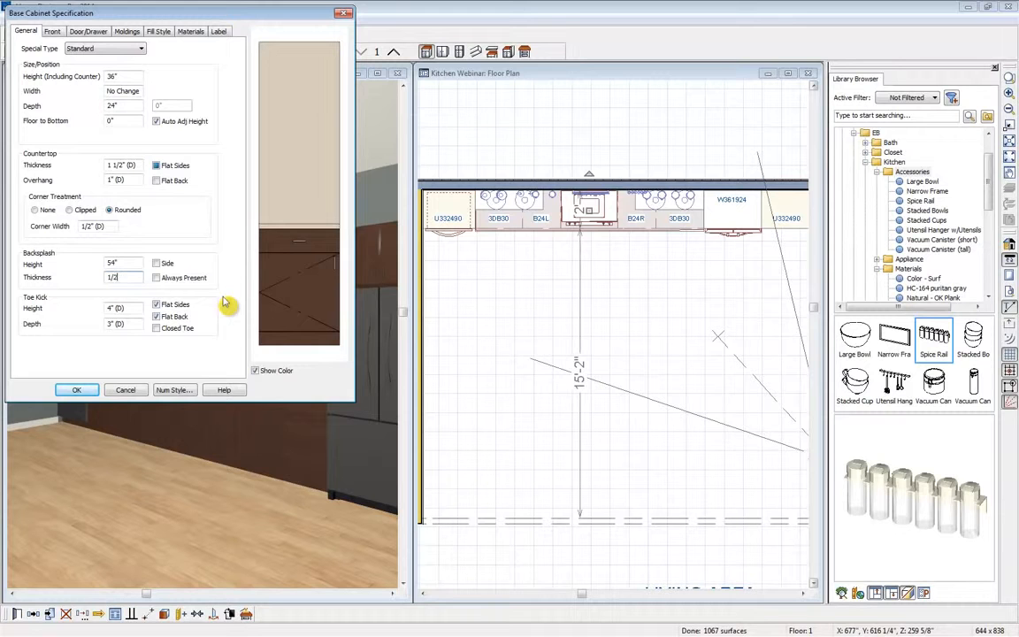
left_click(77, 389)
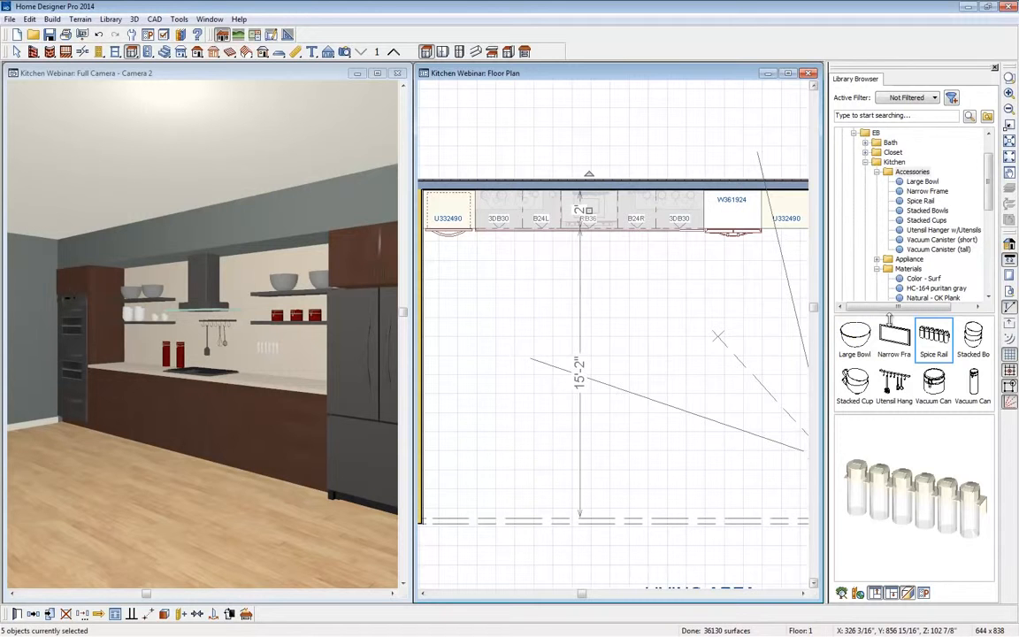
Step: Paint the backsplash sections in the camera view with the Slate material from the Kitchen Materials library, replacing only the individual component
left_click(908, 268)
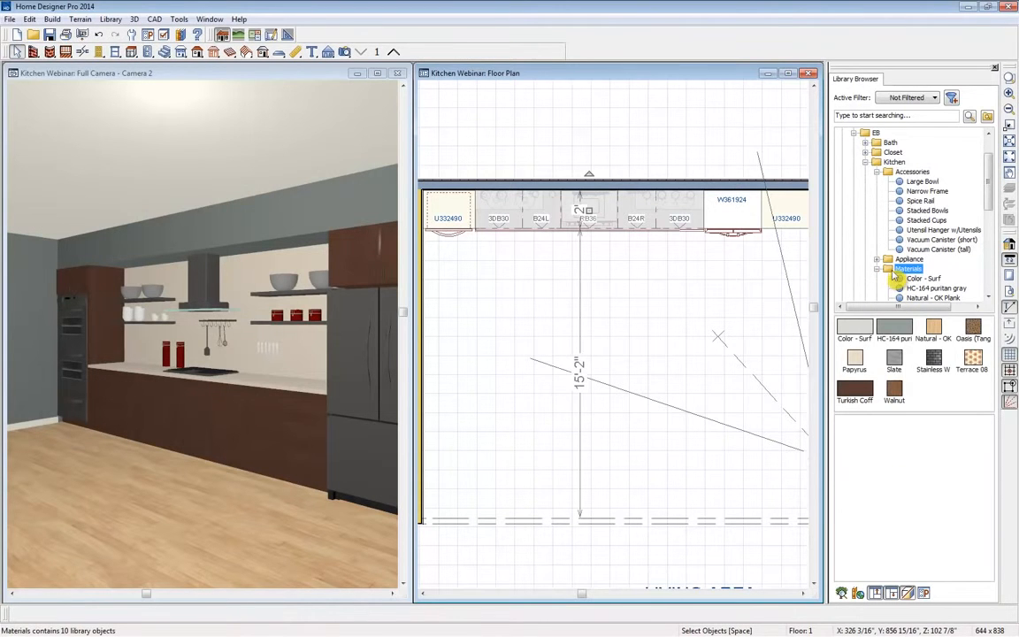
left_click(894, 356)
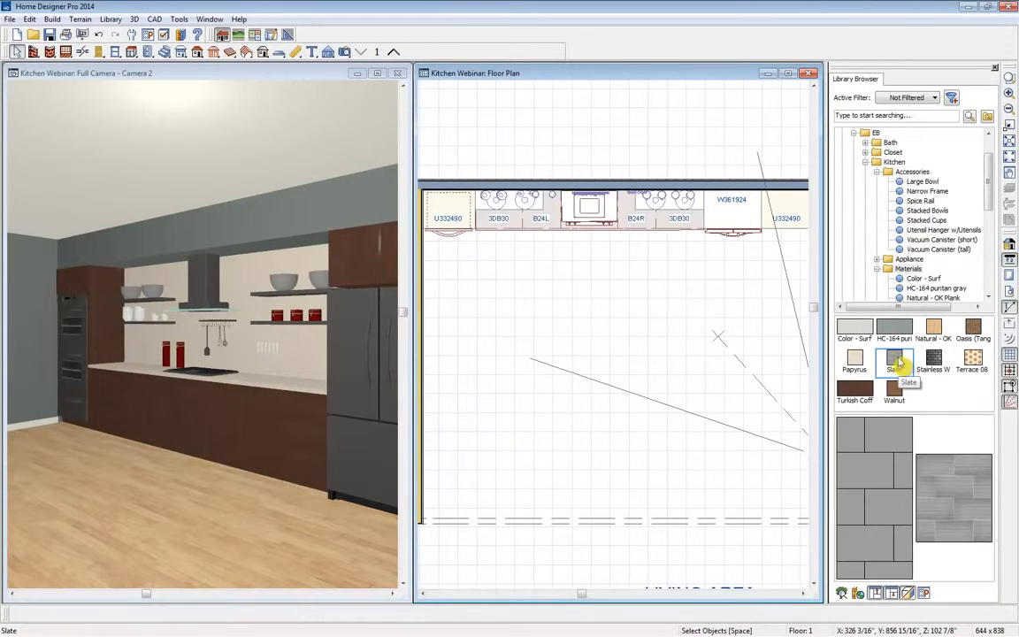
left_click(298, 78)
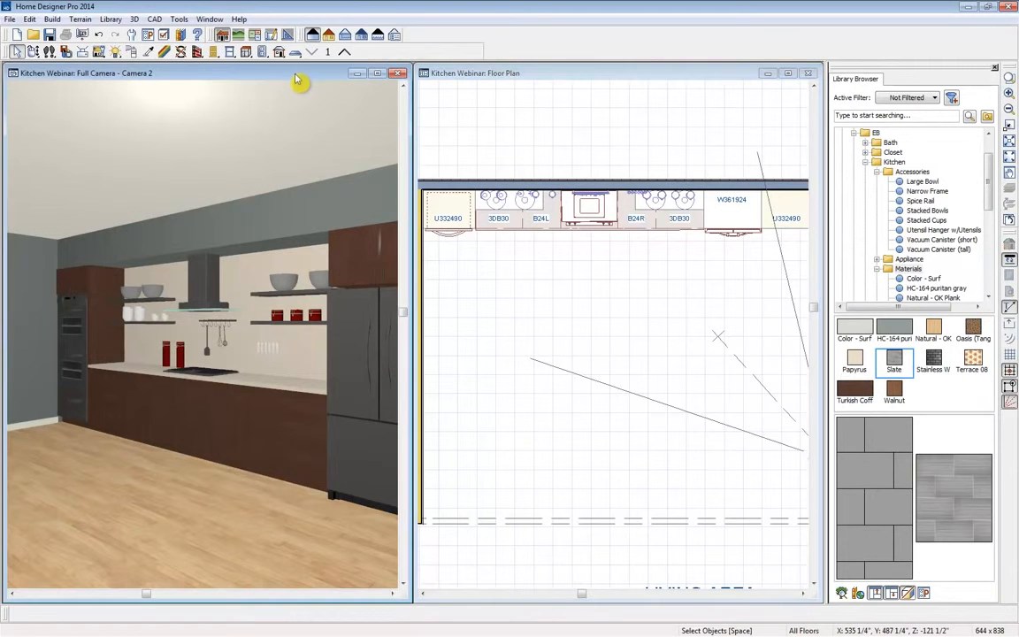
left_click(895, 362)
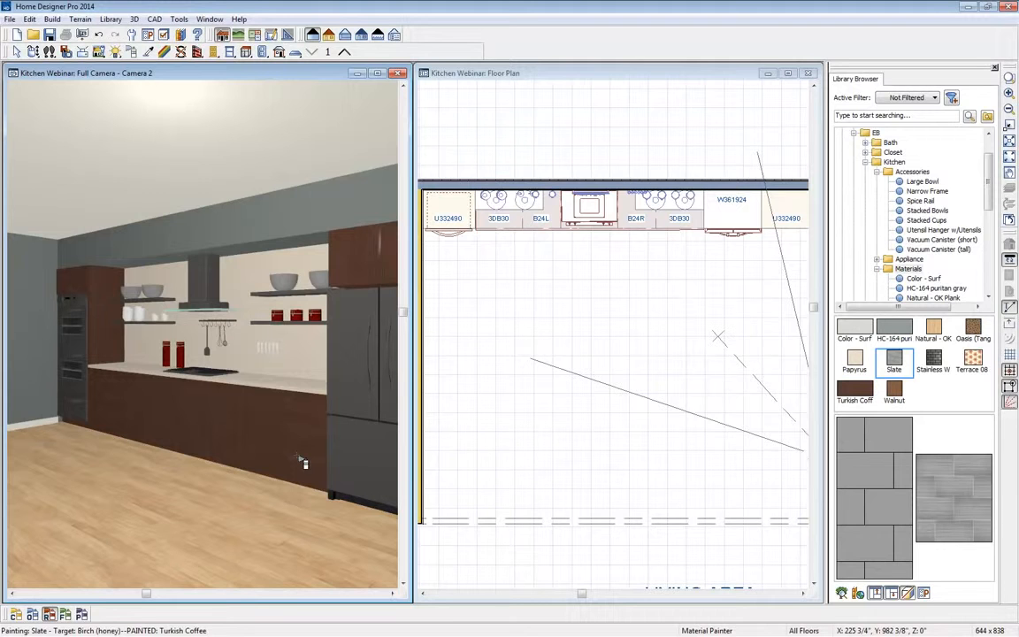
left_click(16, 617)
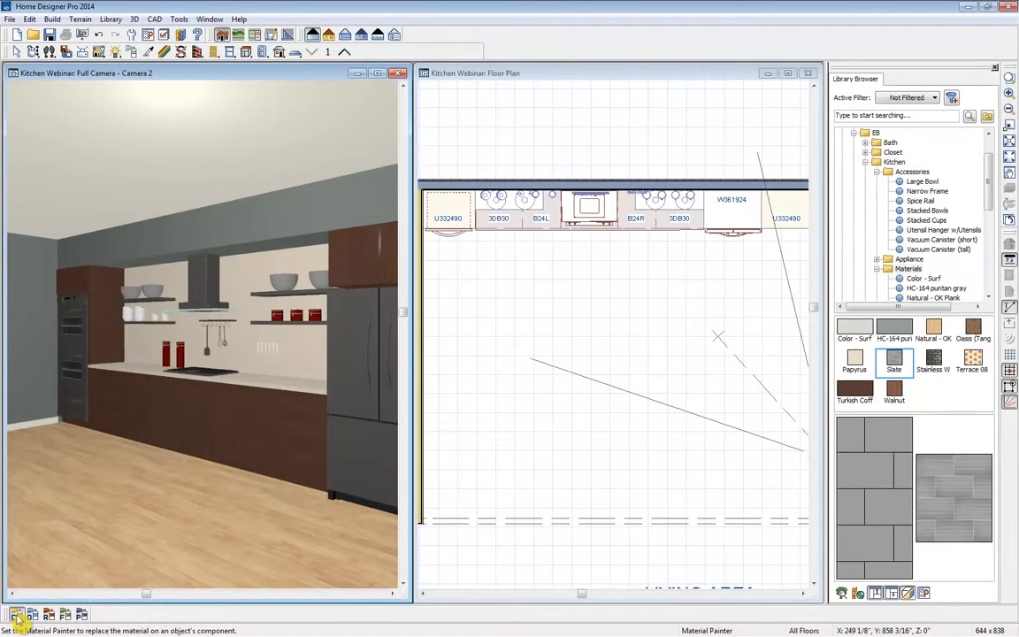
left_click(316, 349)
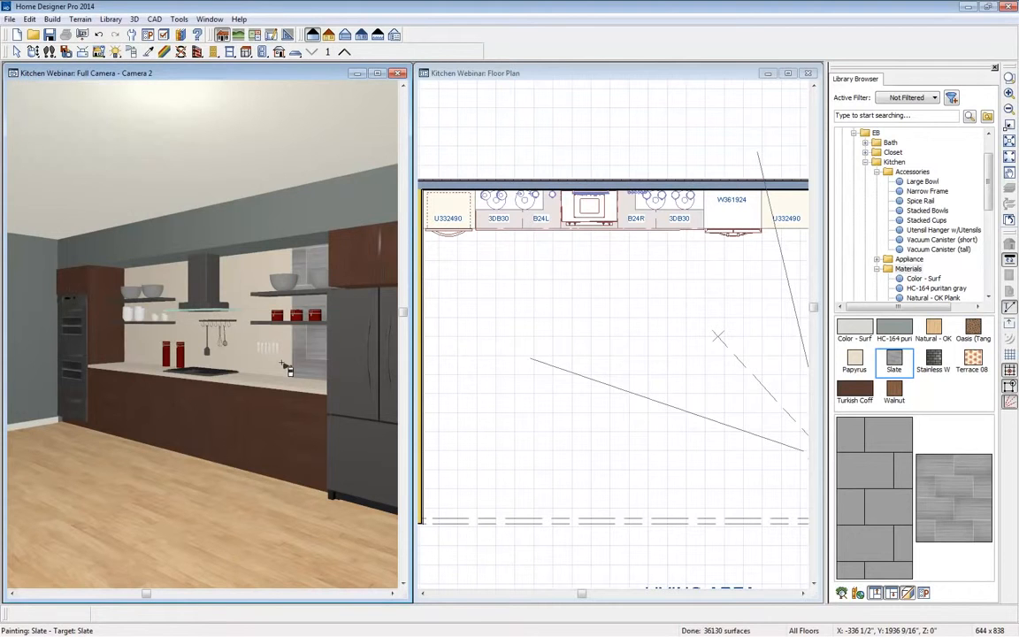
left_click(249, 334)
left_click(234, 356)
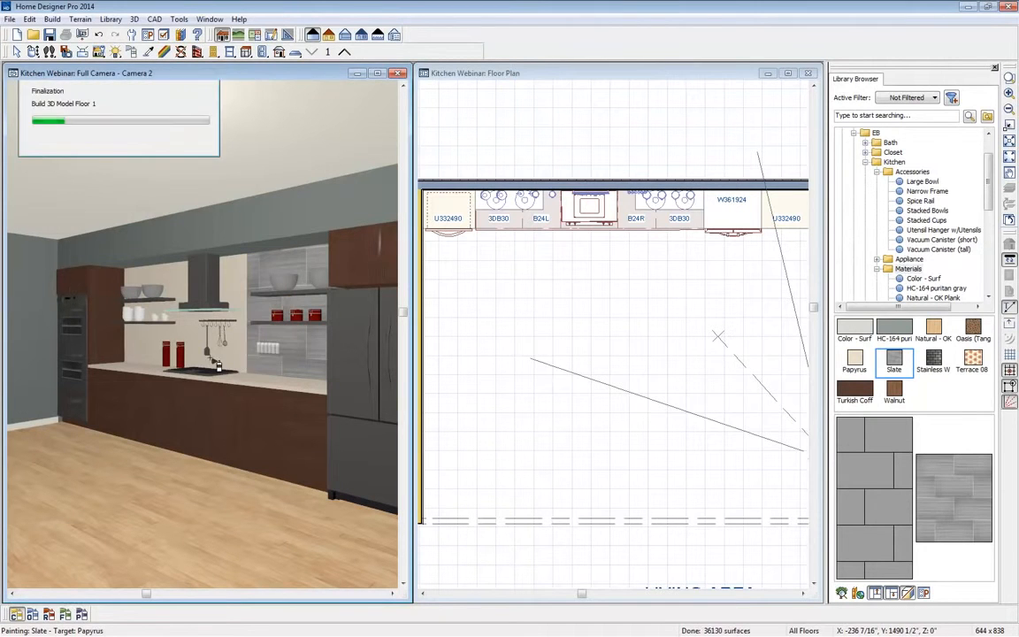
left_click(153, 340)
left_click(153, 350)
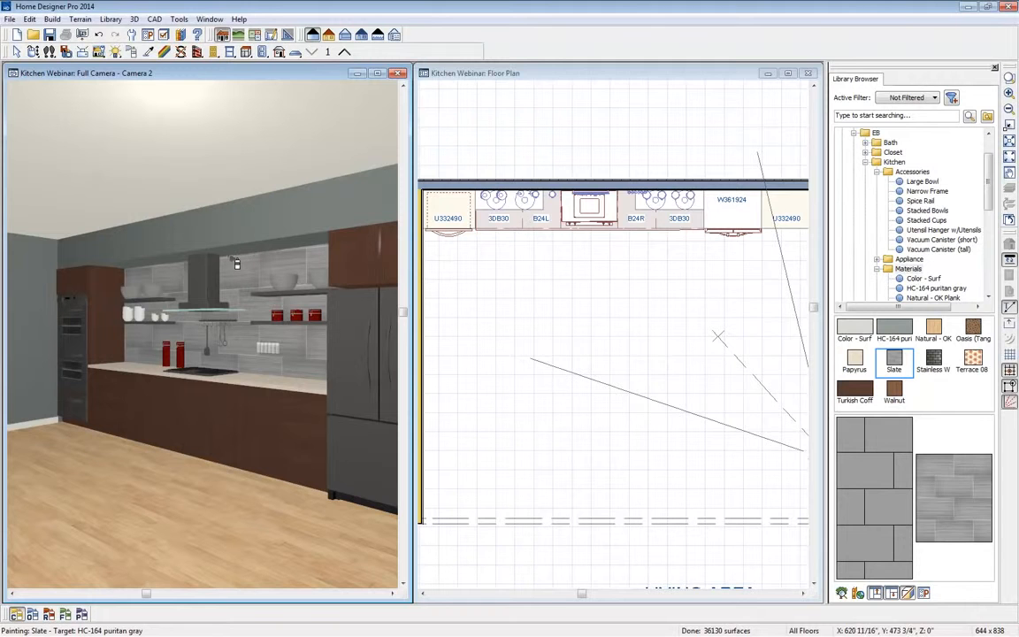
Step: Set the Y origin of the backsplash's Slate material to 1" for both its texture and its pattern
left_click(164, 51)
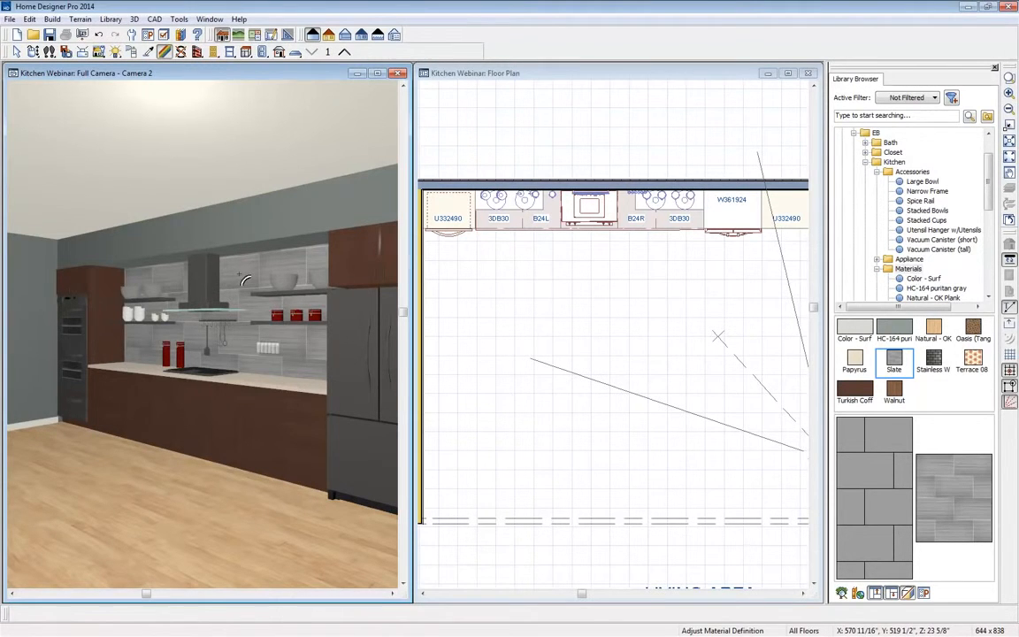
left_click(221, 249)
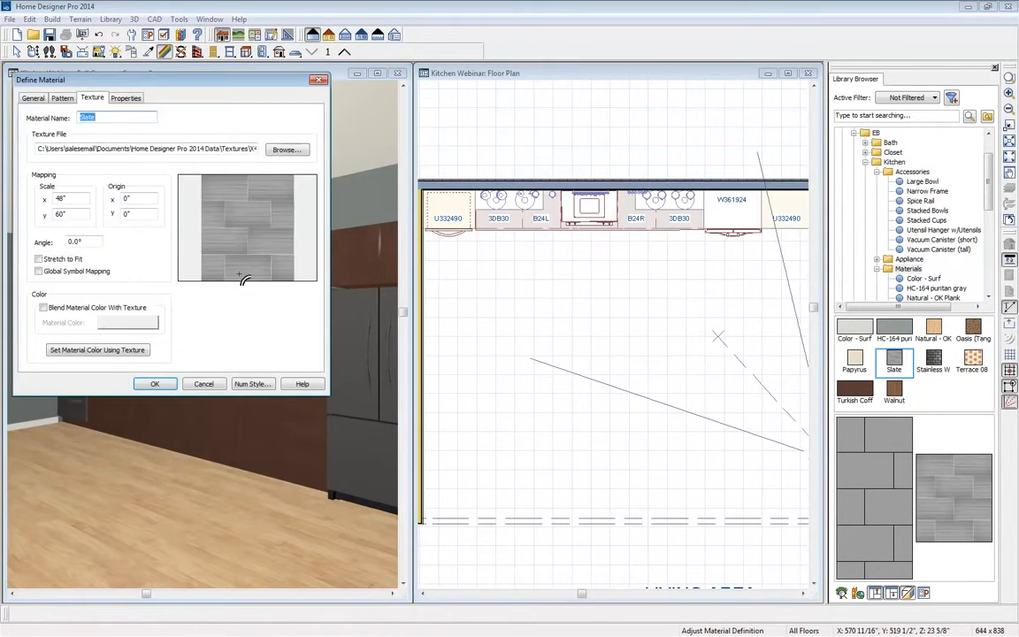
left_click(139, 202)
left_click(147, 214)
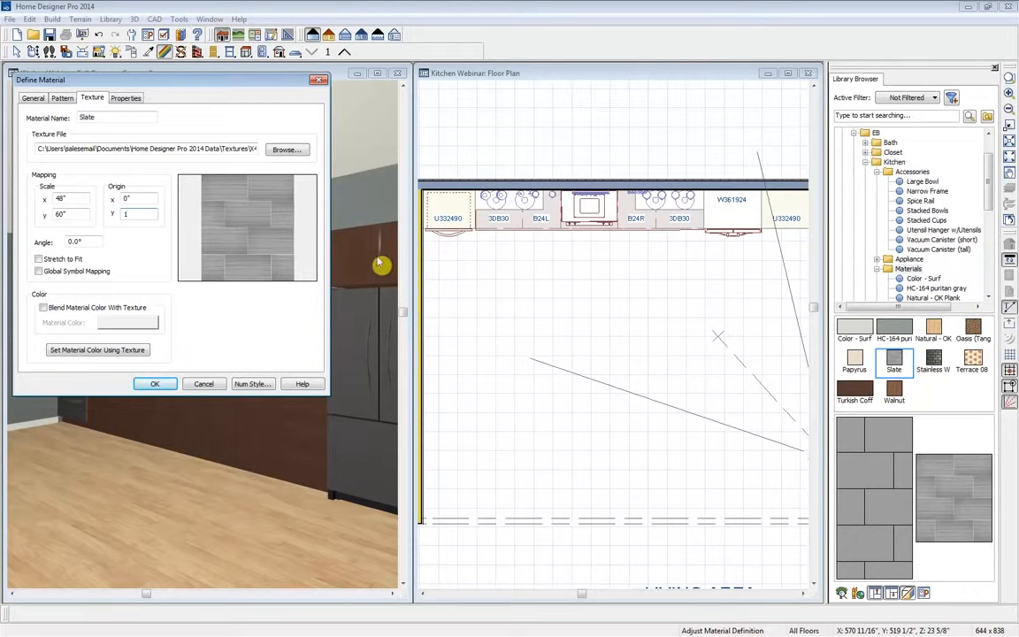
left_click(64, 99)
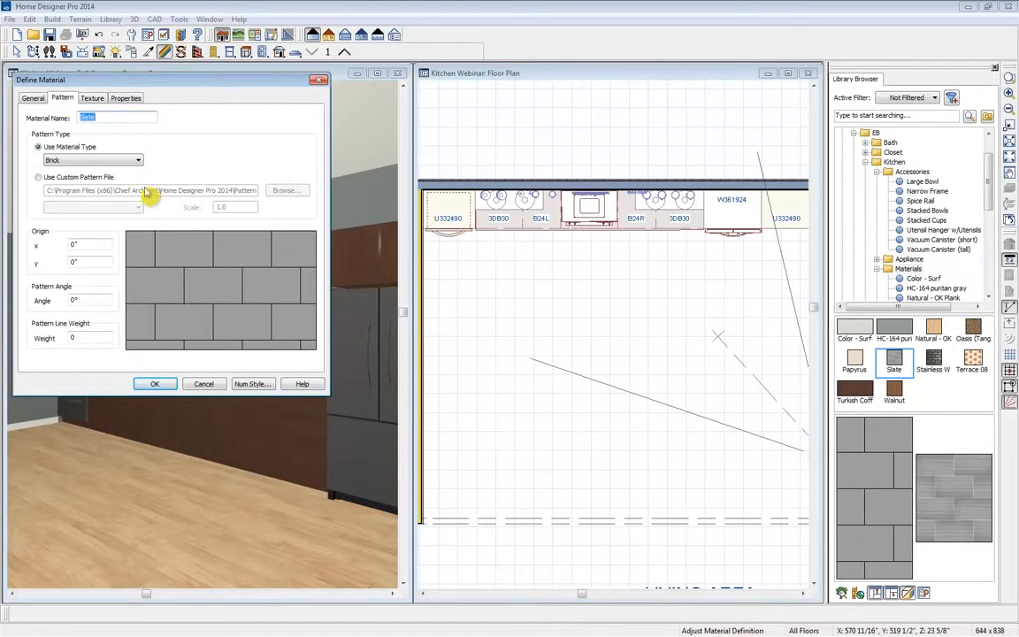
left_click(80, 261)
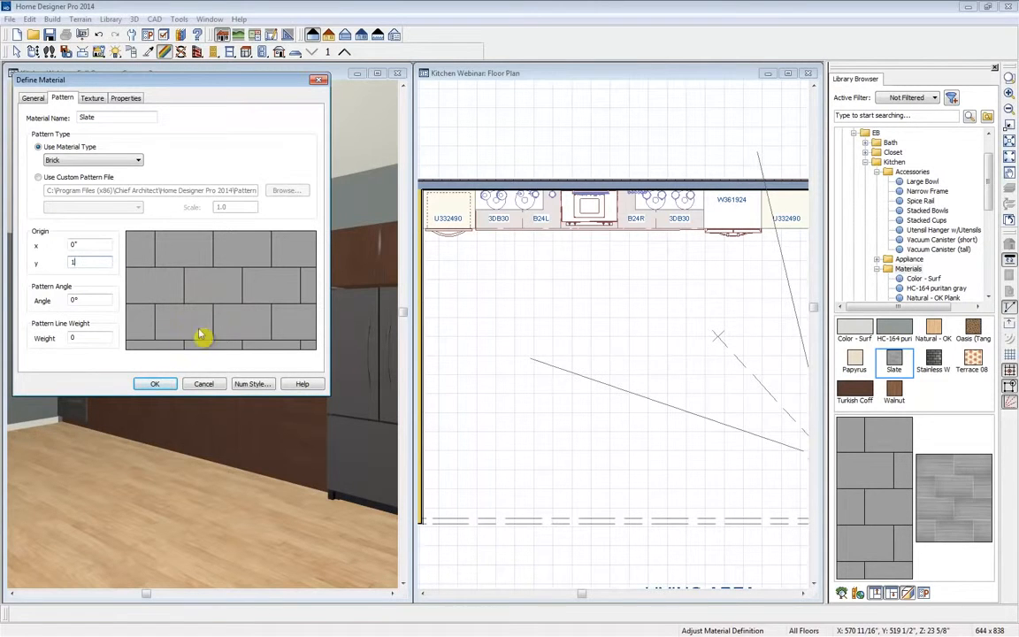
left_click(158, 384)
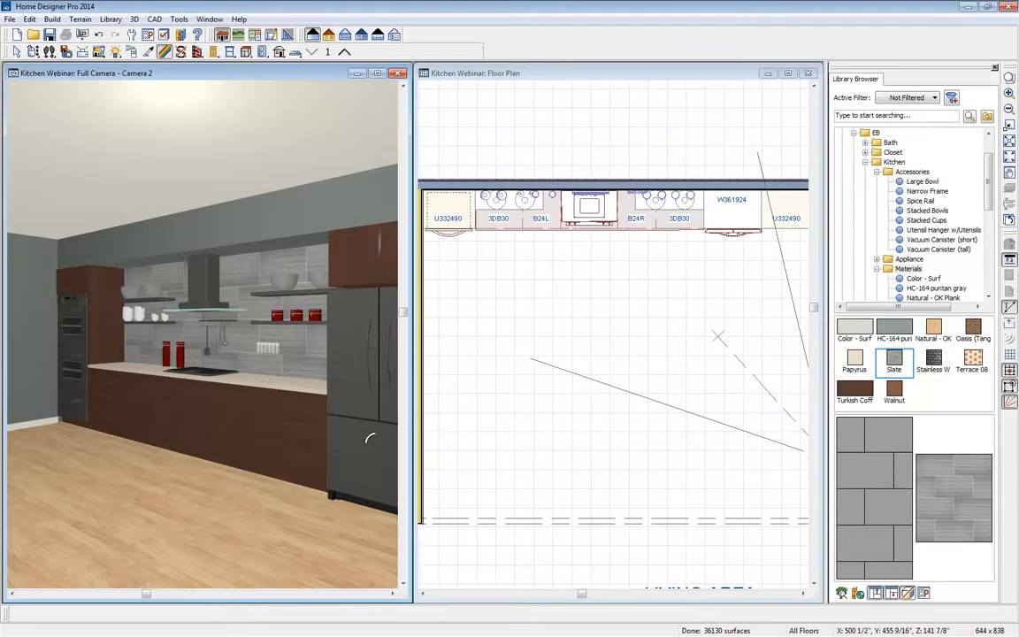
Step: Place a freestanding base cabinet on the open kitchen floor, opposite the base cabinets between the ovens and the cooktop, and select it
left_click_drag(239, 450, 363, 417)
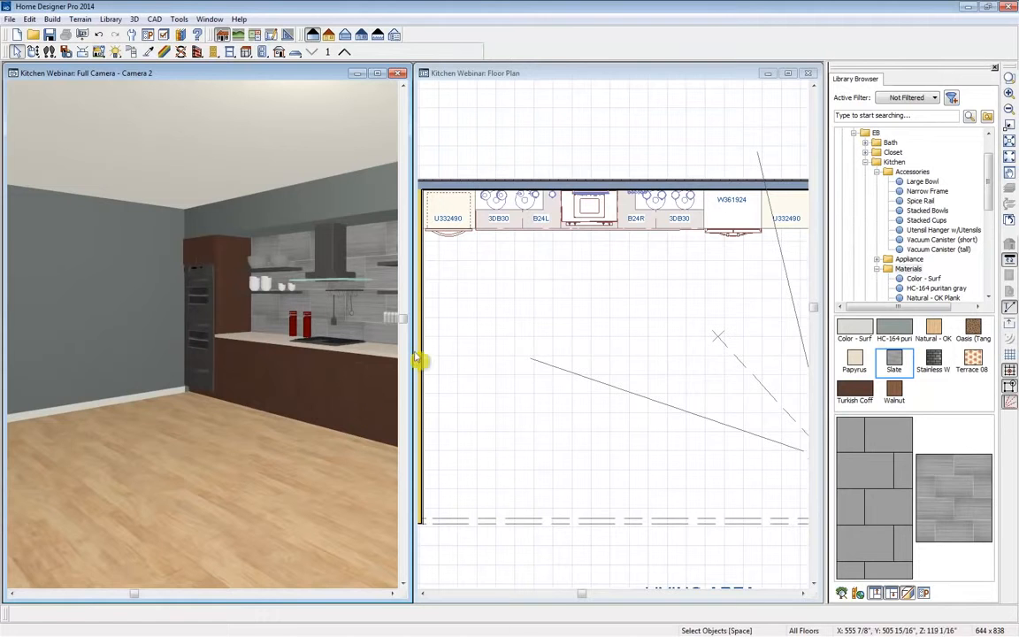
left_click(539, 84)
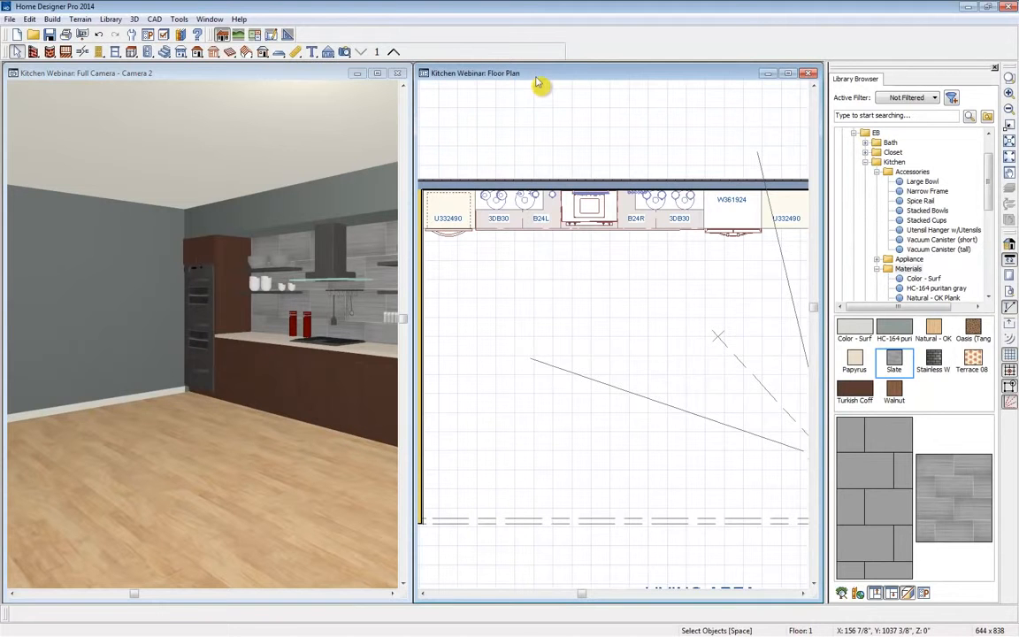
left_click(132, 51)
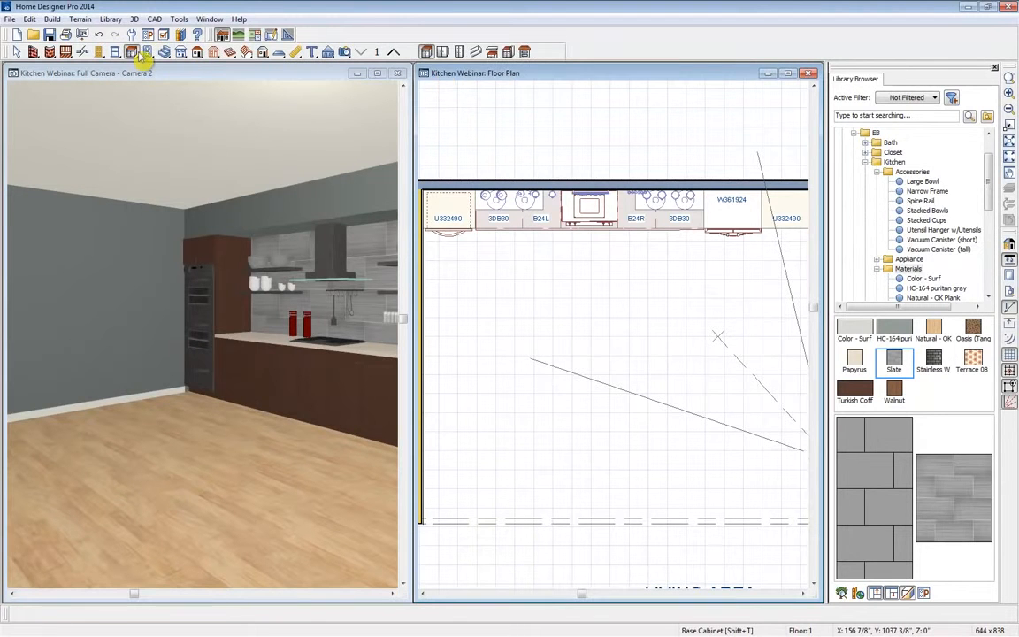
left_click(429, 52)
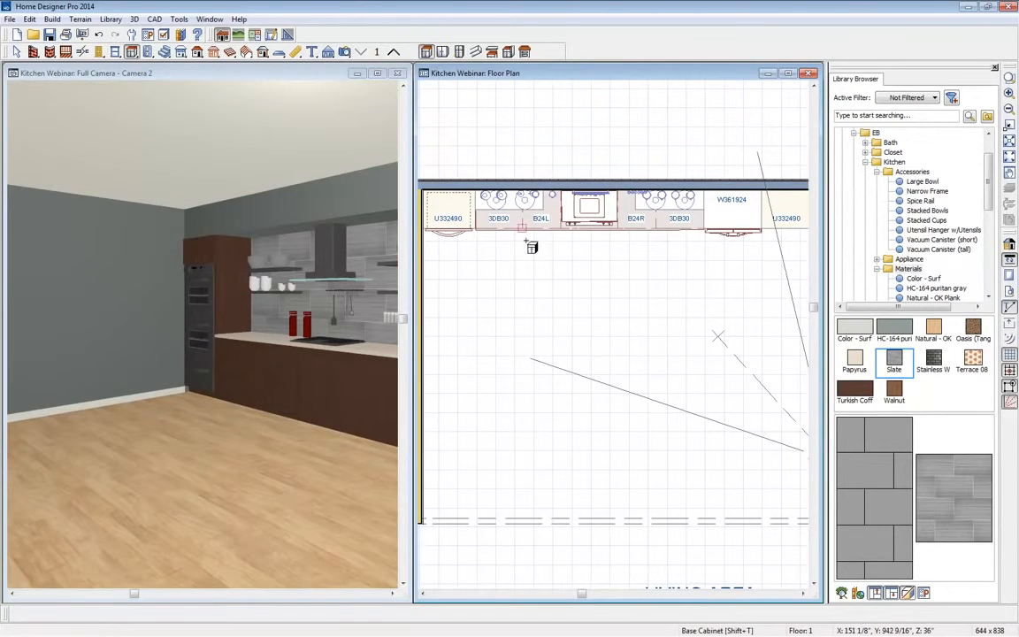
left_click(514, 327)
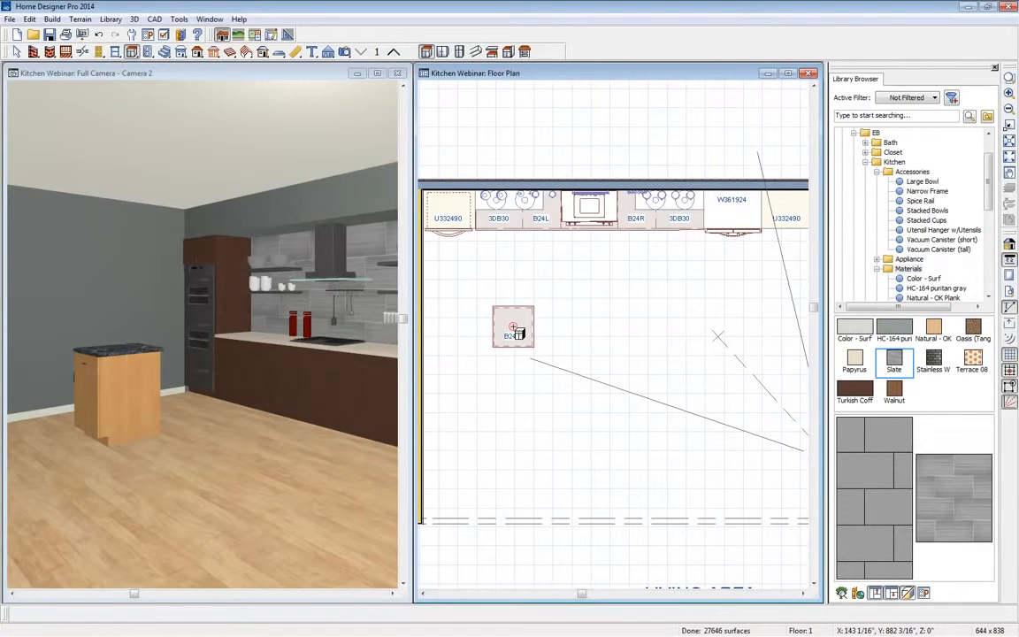
left_click(517, 329)
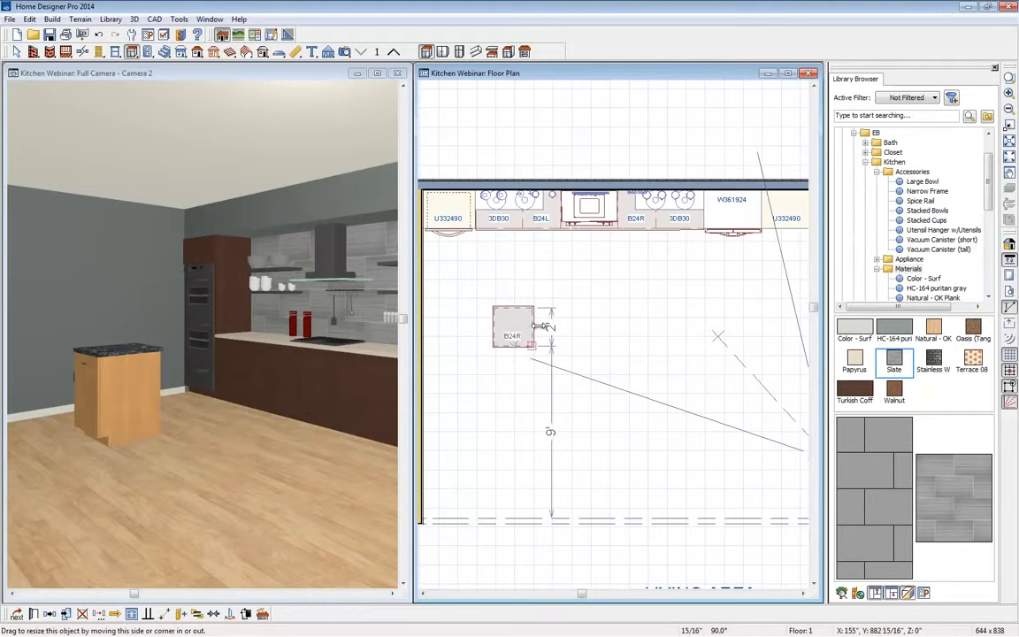
Step: Widen the freestanding base cabinet to 30" and extend it into an island with adjoining 24", 36" and 24" wide base cabinets
left_click_drag(542, 326, 543, 324)
left_click(586, 323)
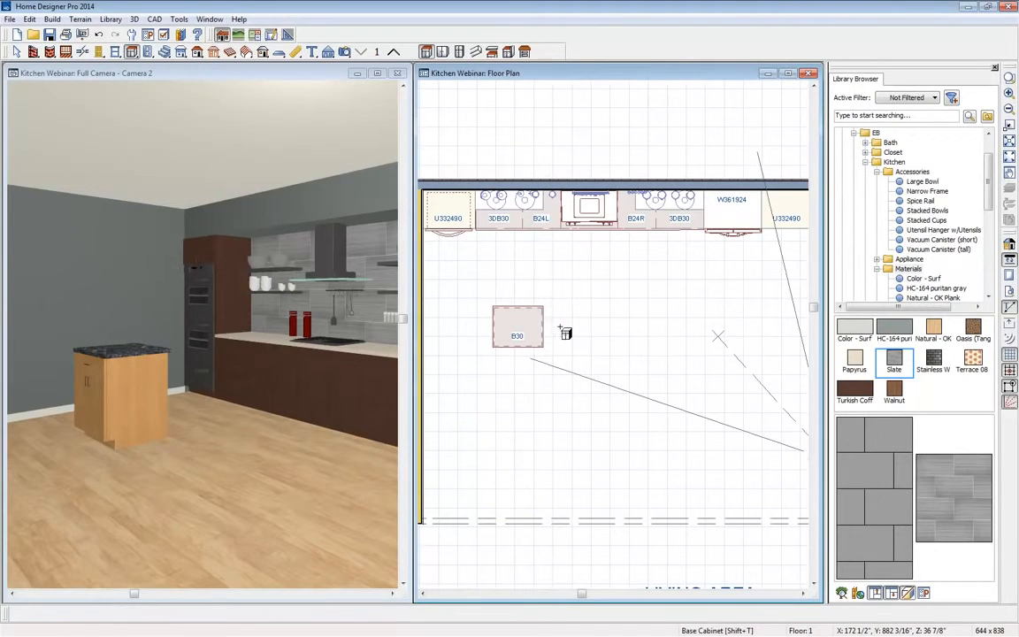
left_click(564, 331)
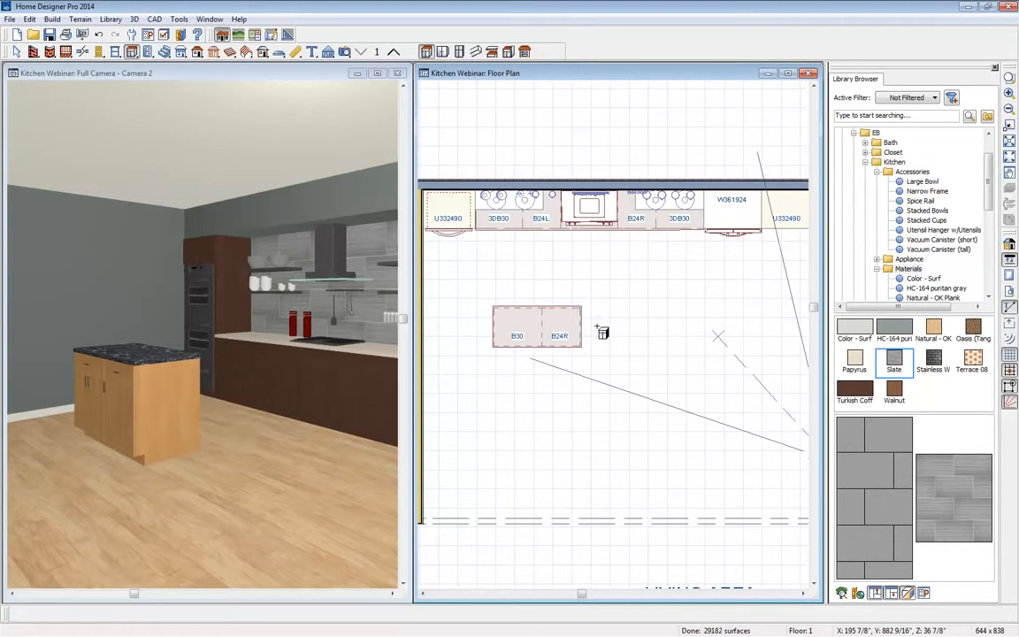
left_click(602, 332)
left_click(617, 328)
left_click_drag(618, 326, 656, 329)
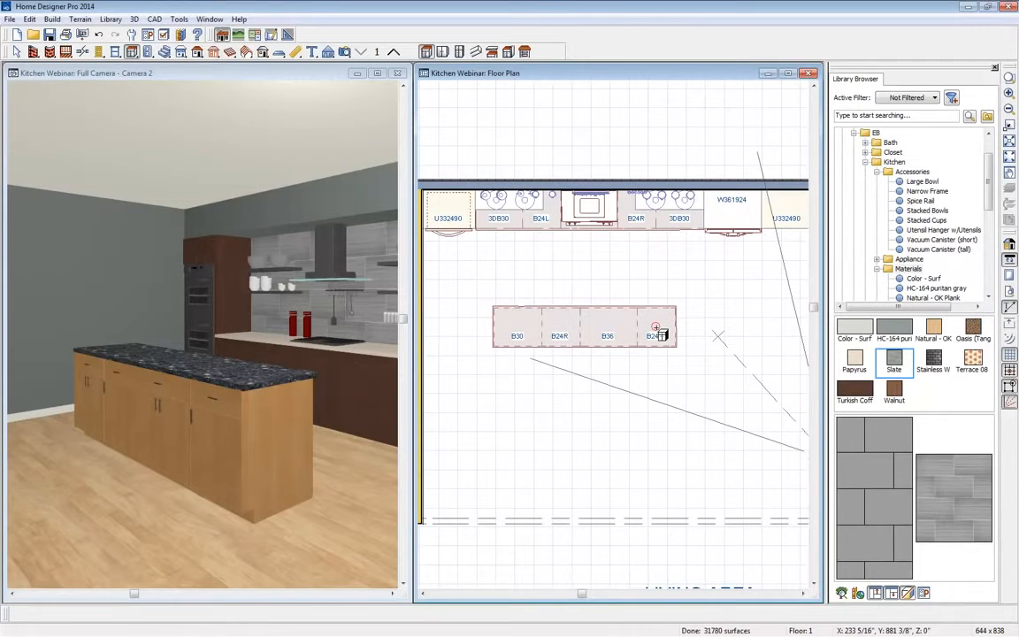
Step: Set the door handle style of the island's 24" end cabinet to None in its specification
left_click(657, 329)
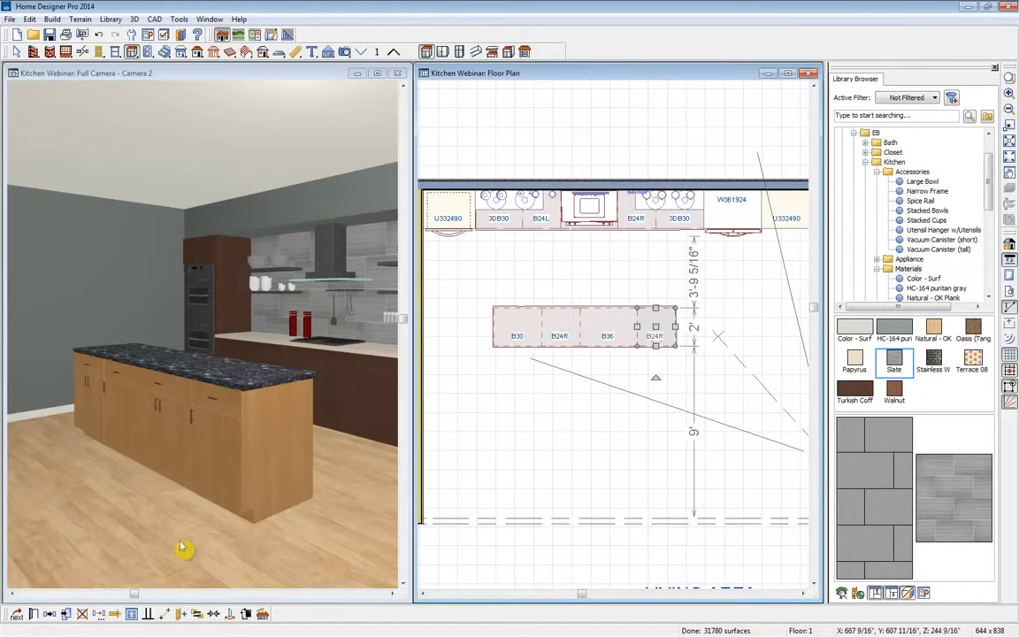
left_click(35, 614)
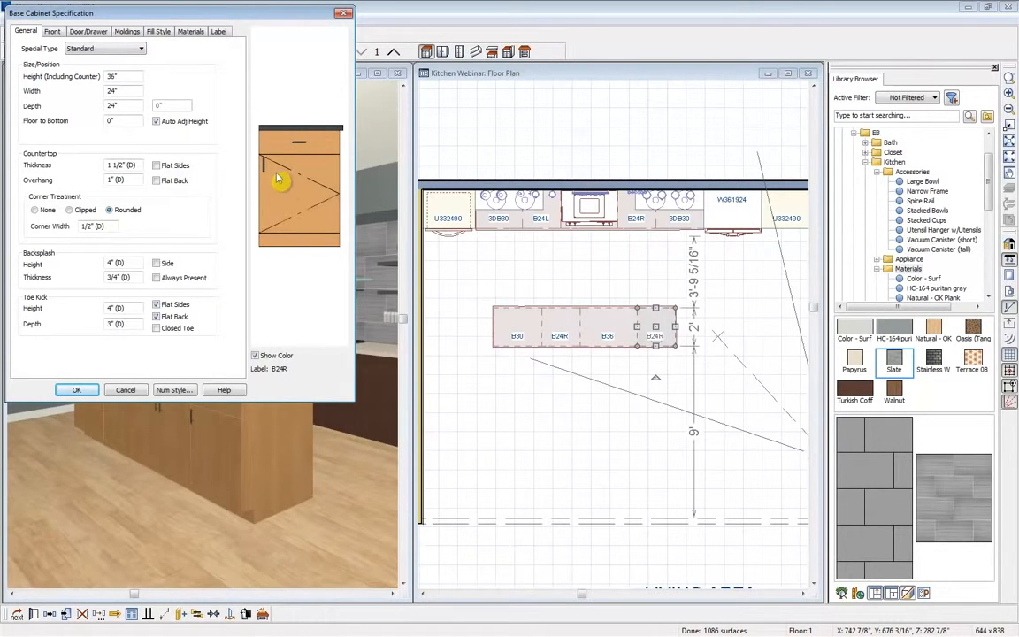
left_click(88, 32)
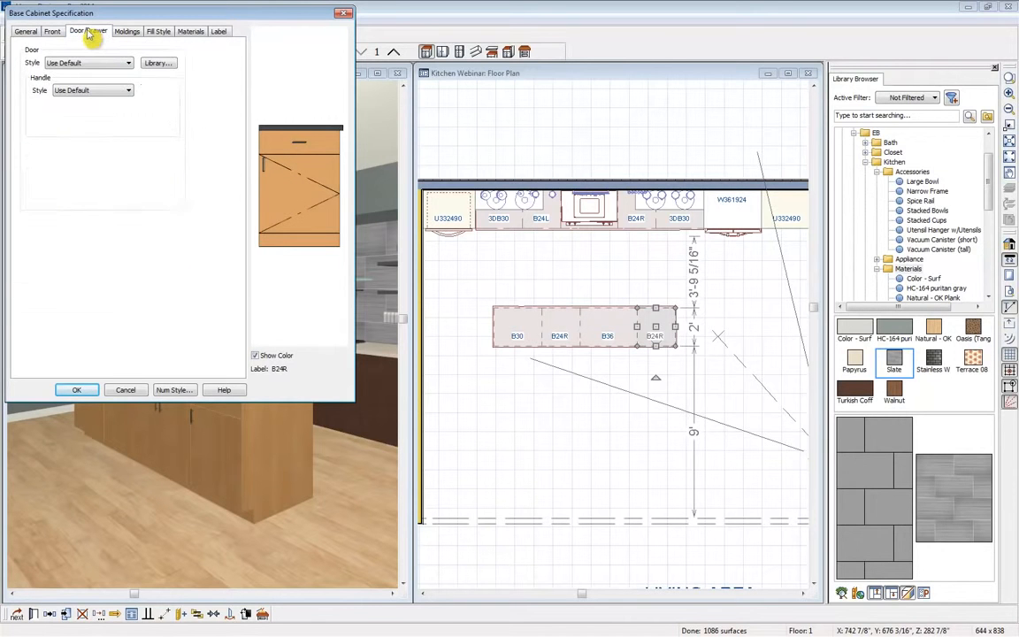
left_click(121, 91)
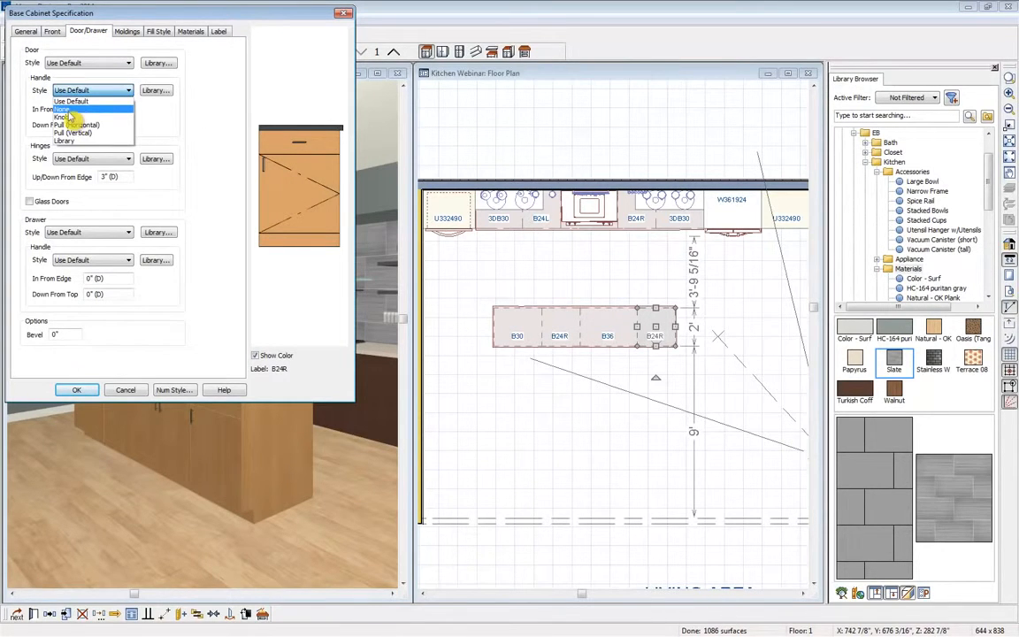
left_click(67, 110)
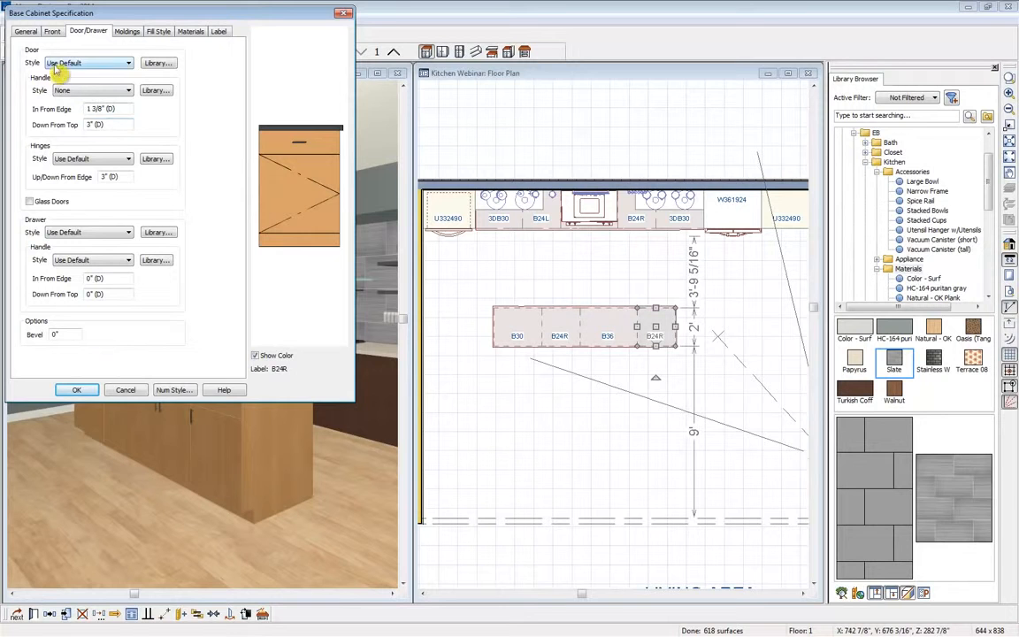
Step: Choose the Wine Rack from the Specialty Storage library folder as the end cabinet's door style
left_click(154, 63)
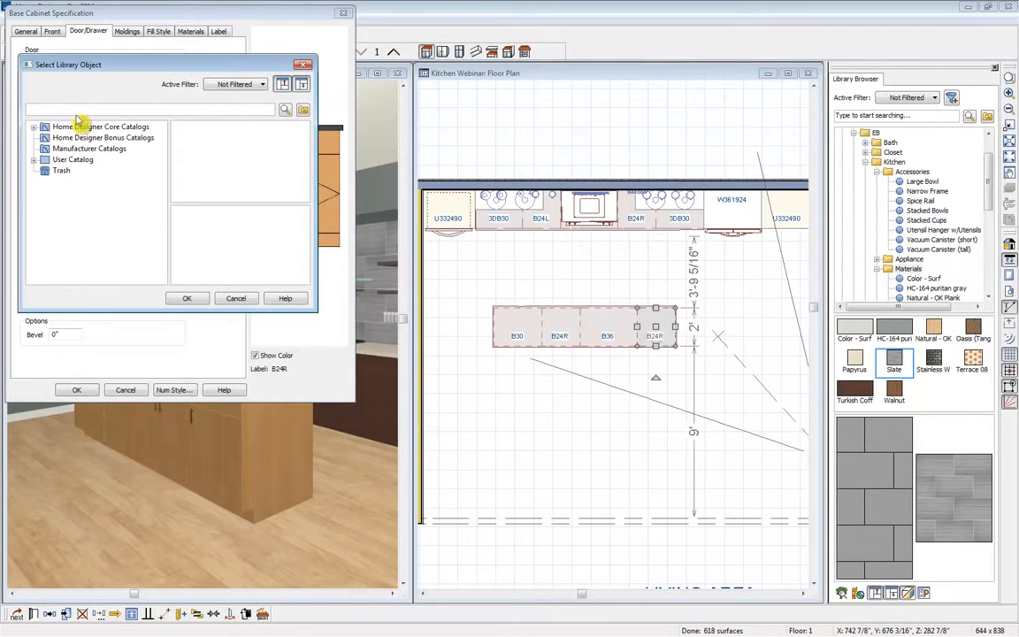
left_click(33, 126)
left_click(45, 138)
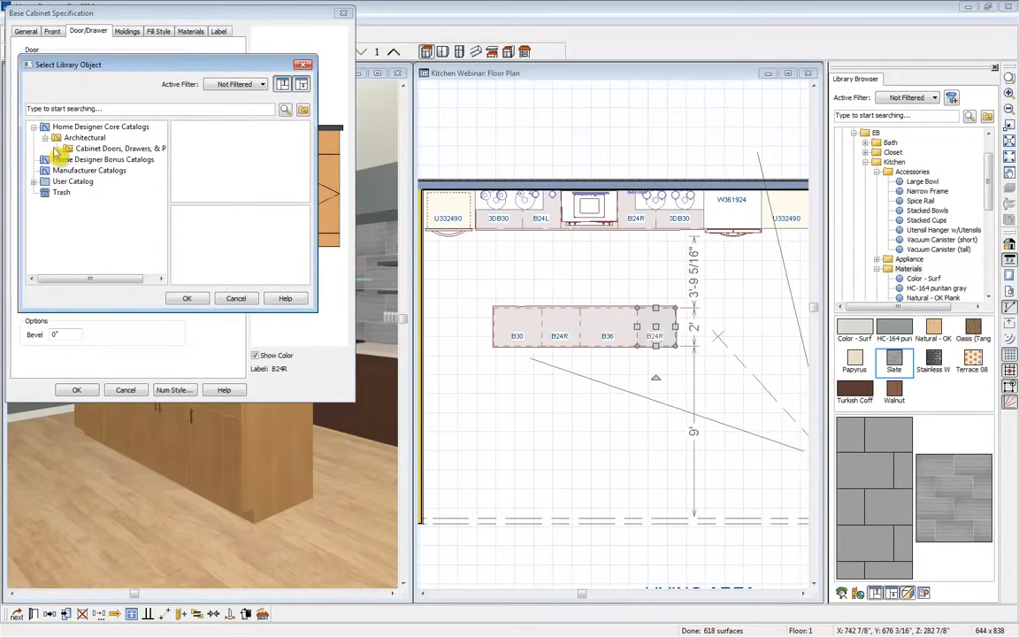
left_click(57, 149)
left_click(69, 193)
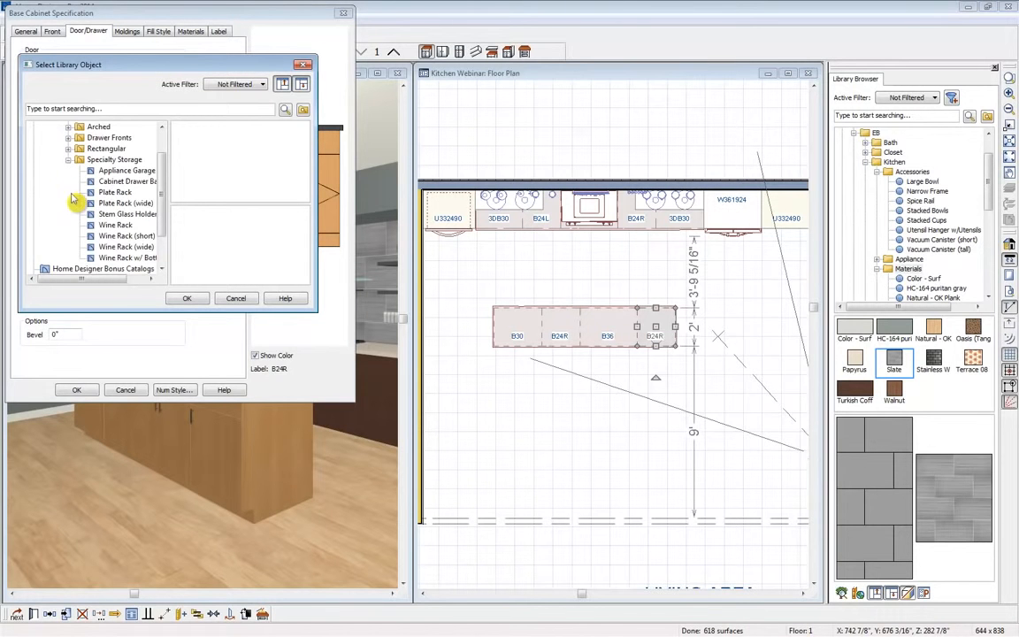
left_click(129, 160)
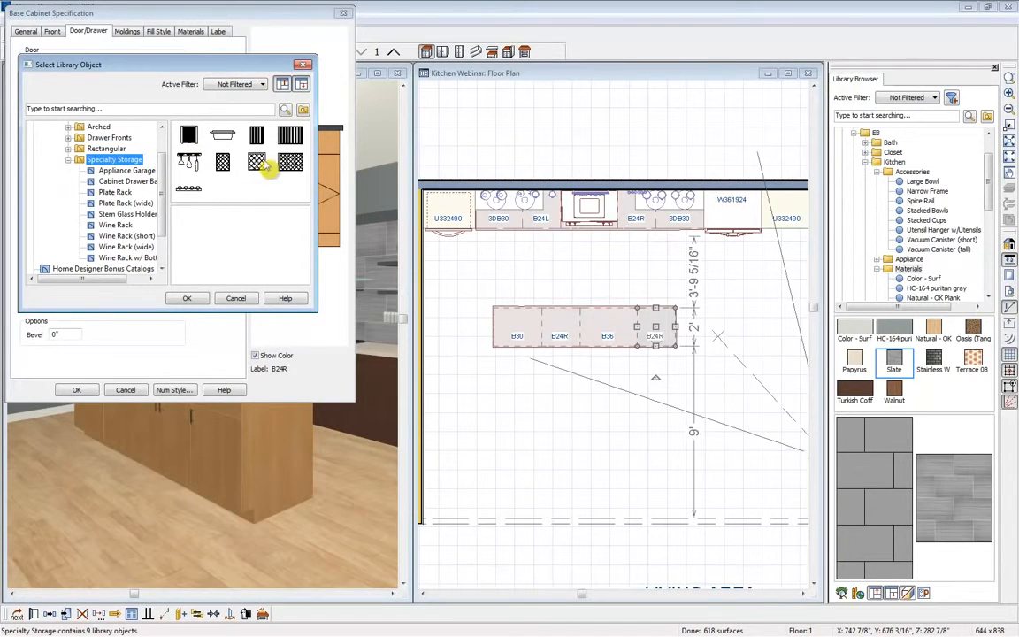
left_click(291, 137)
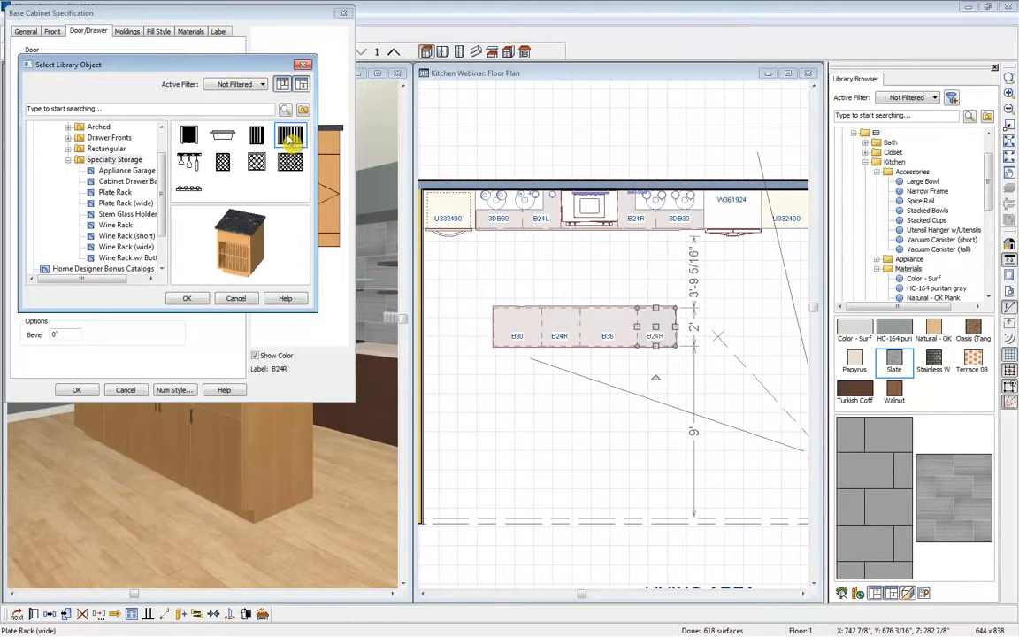
left_click(224, 164)
left_click(117, 226)
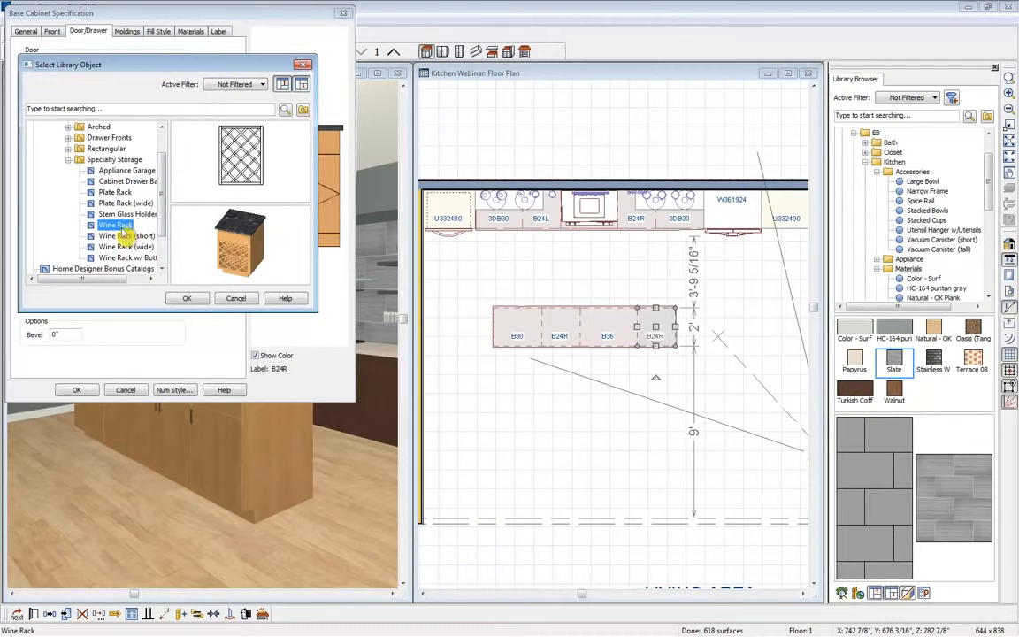
left_click(202, 298)
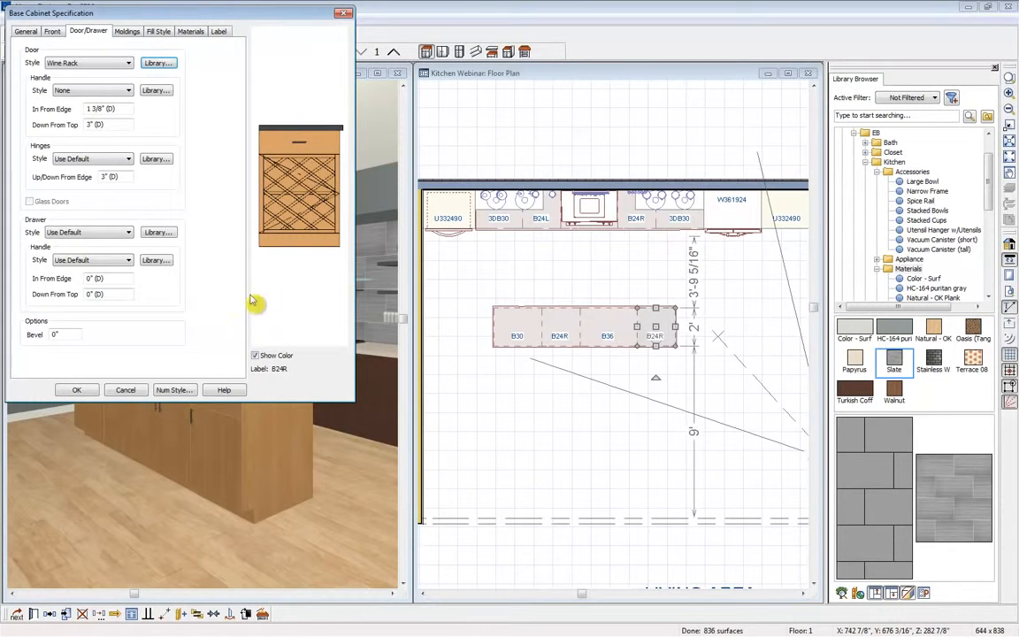
Step: Set the shelves behind the wine rack front to manual with 0 shelves, and apply the cabinet specification
left_click(52, 32)
left_click(267, 186)
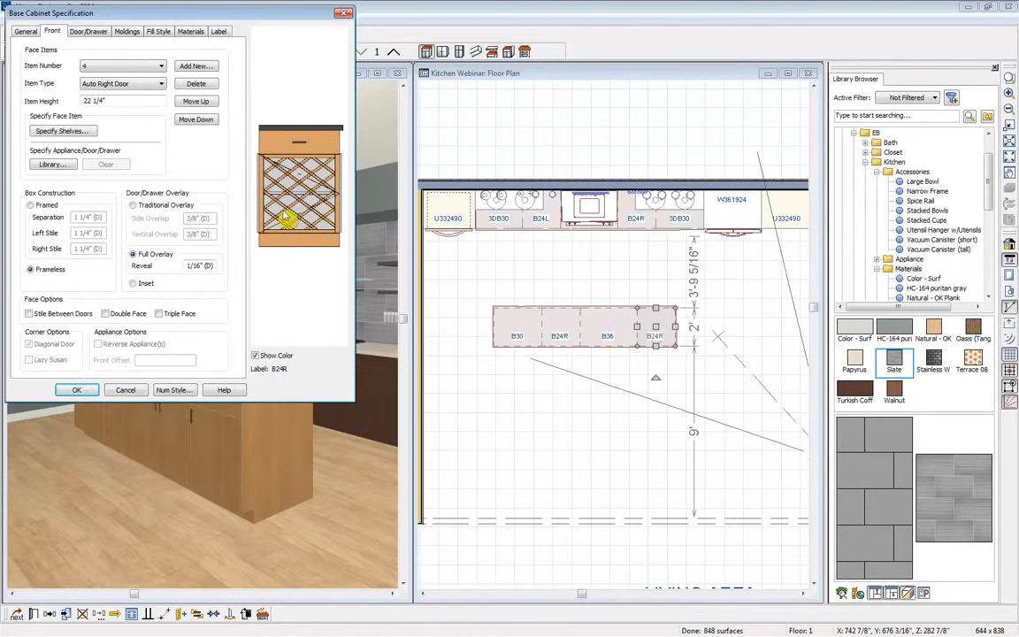
left_click(55, 131)
left_click(35, 141)
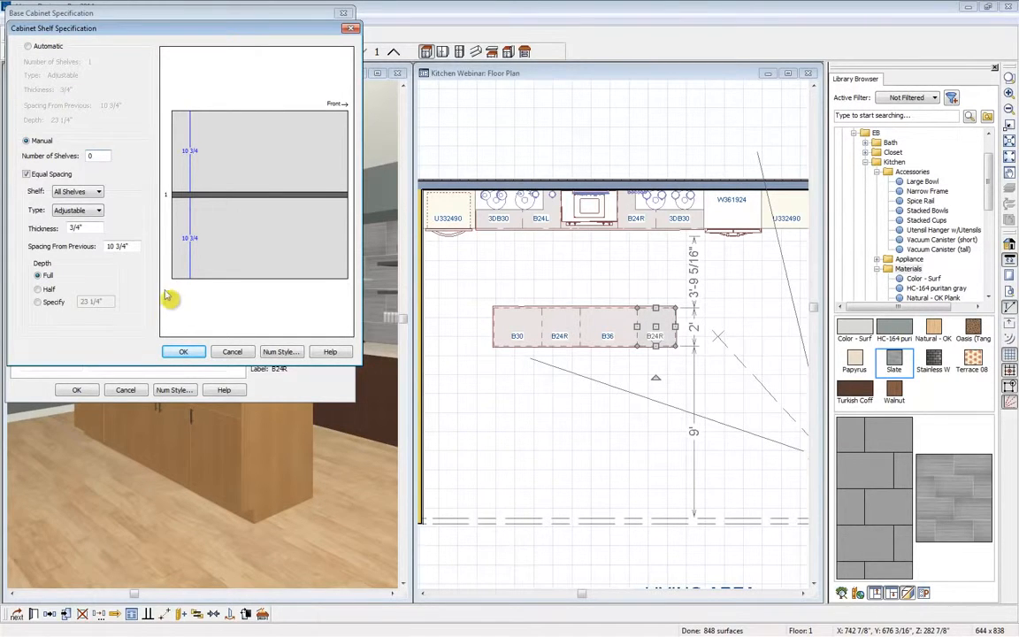
left_click(189, 354)
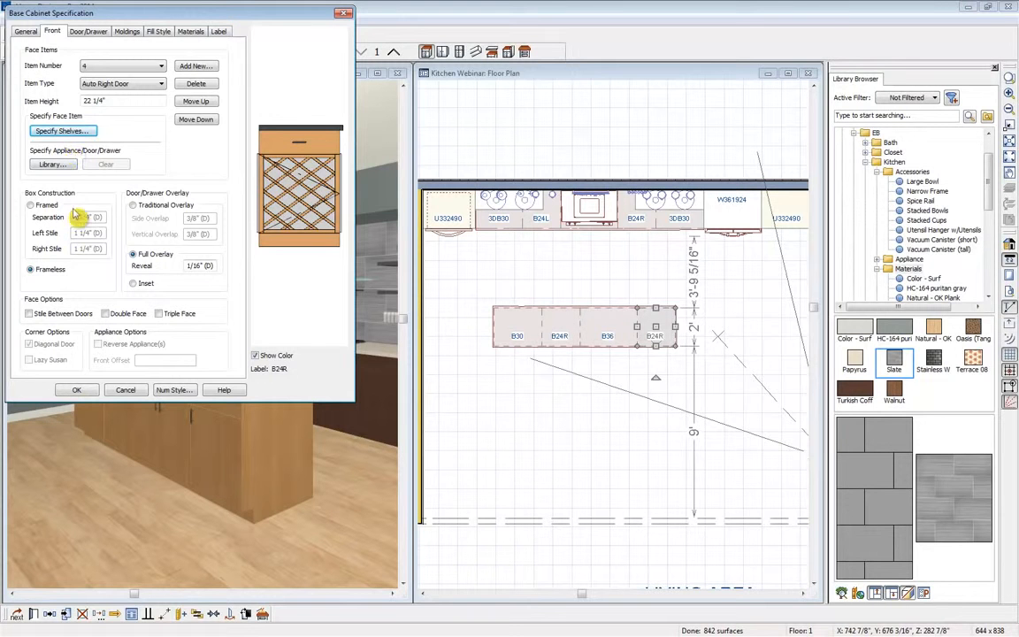
left_click(76, 391)
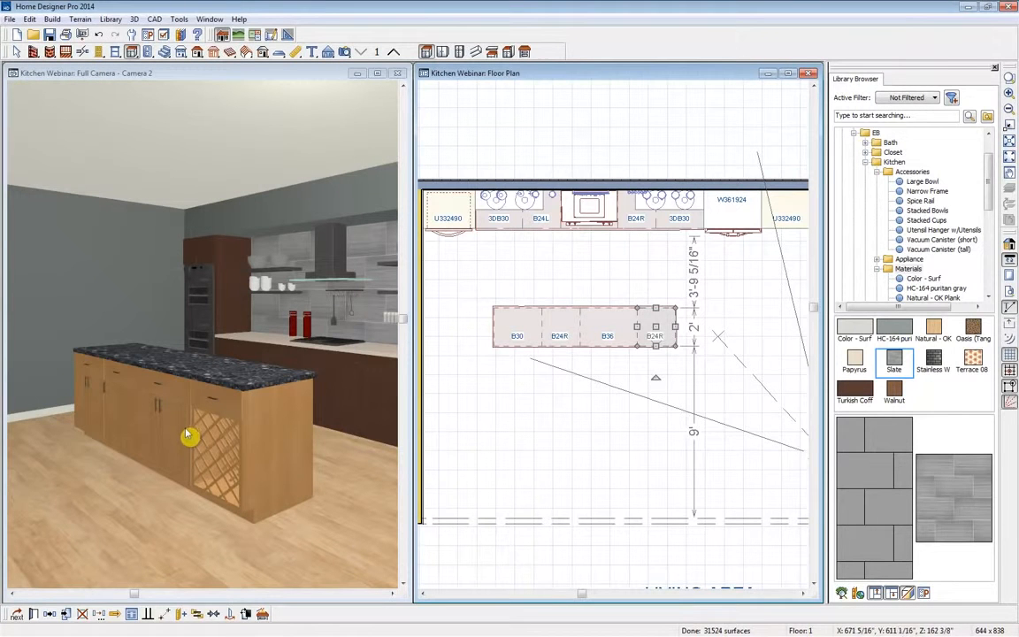
Step: Pick up the Turkish Coffee material from the cooktop wall's base cabinets and apply it to all island cabinets using the room painting mode
left_click(246, 73)
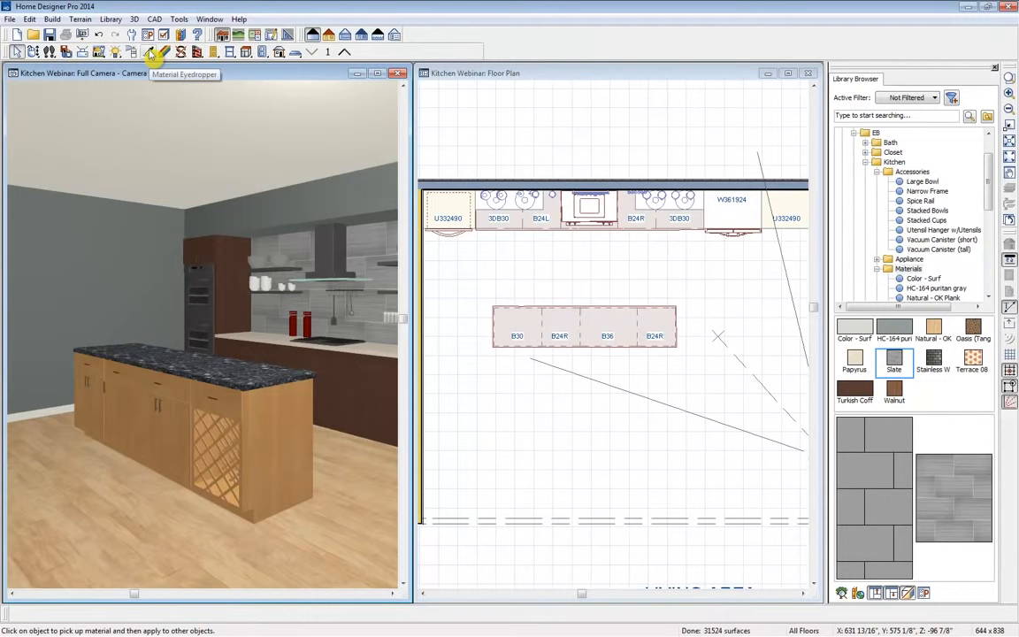
left_click(150, 53)
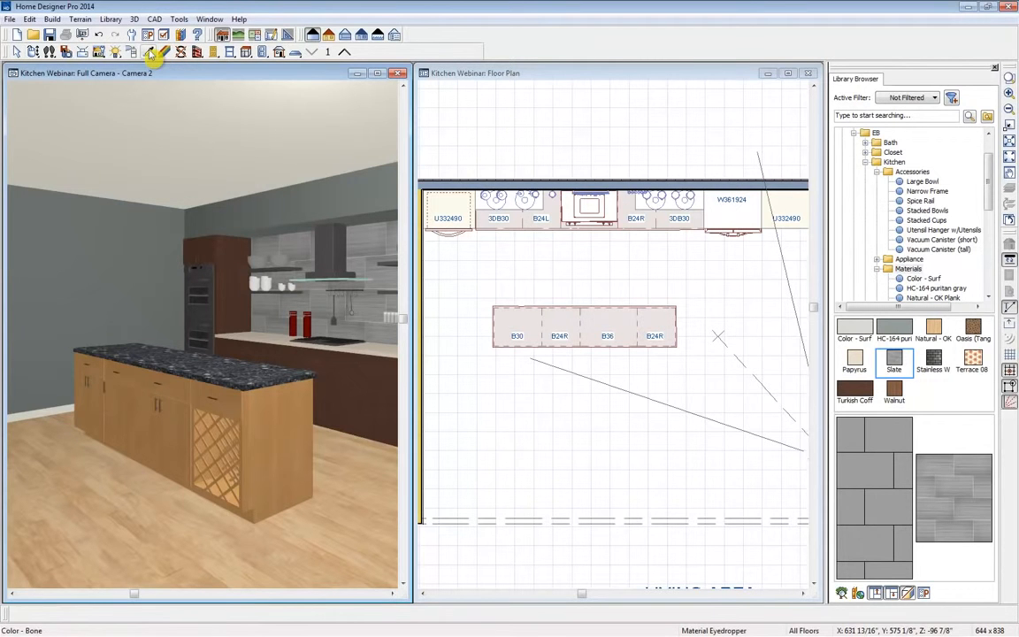
left_click(366, 389)
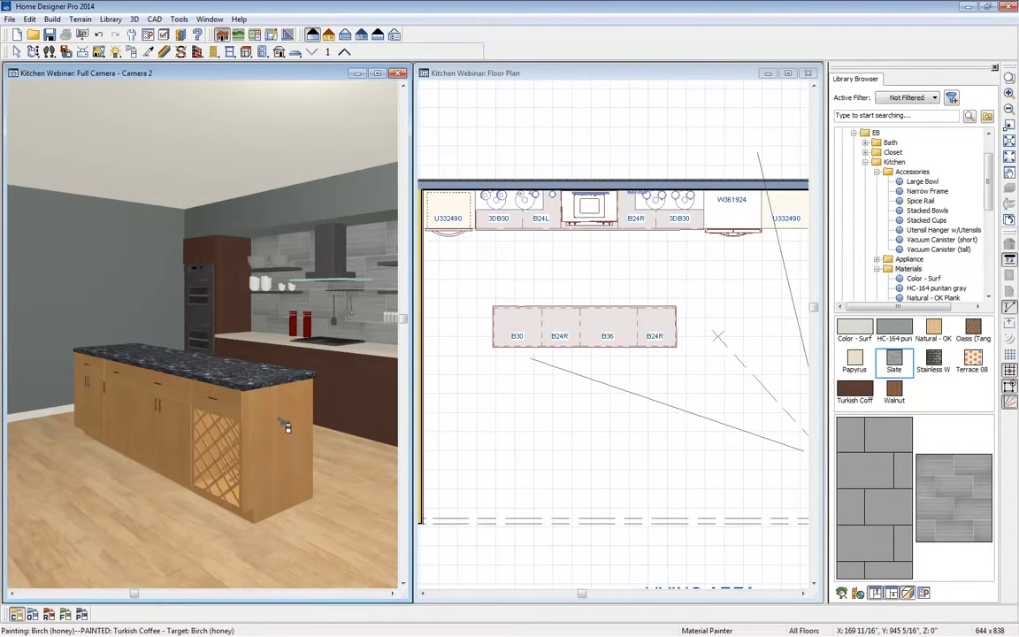
left_click(49, 613)
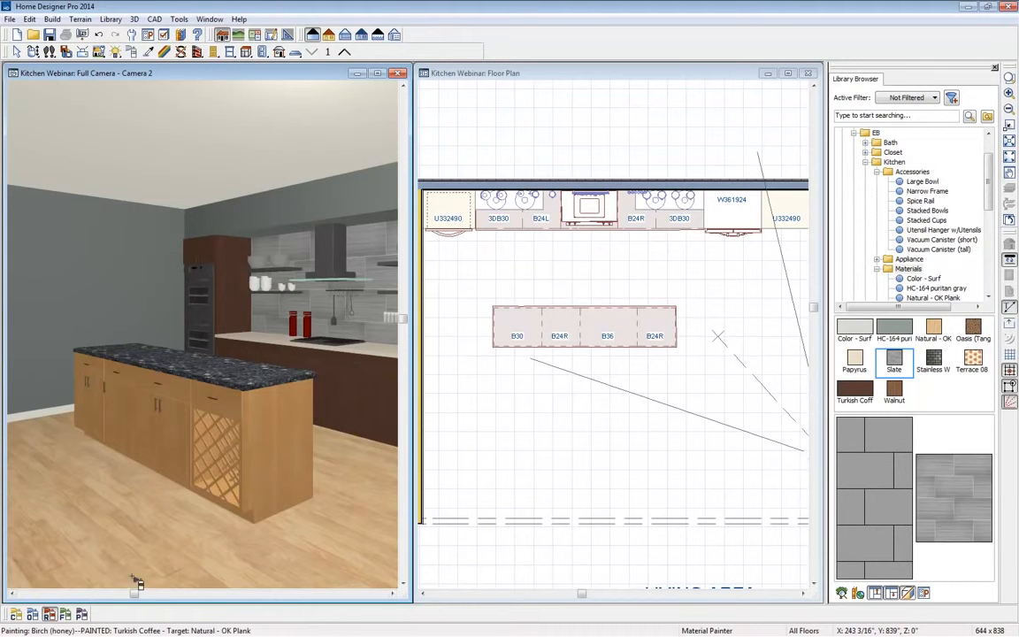
left_click(275, 451)
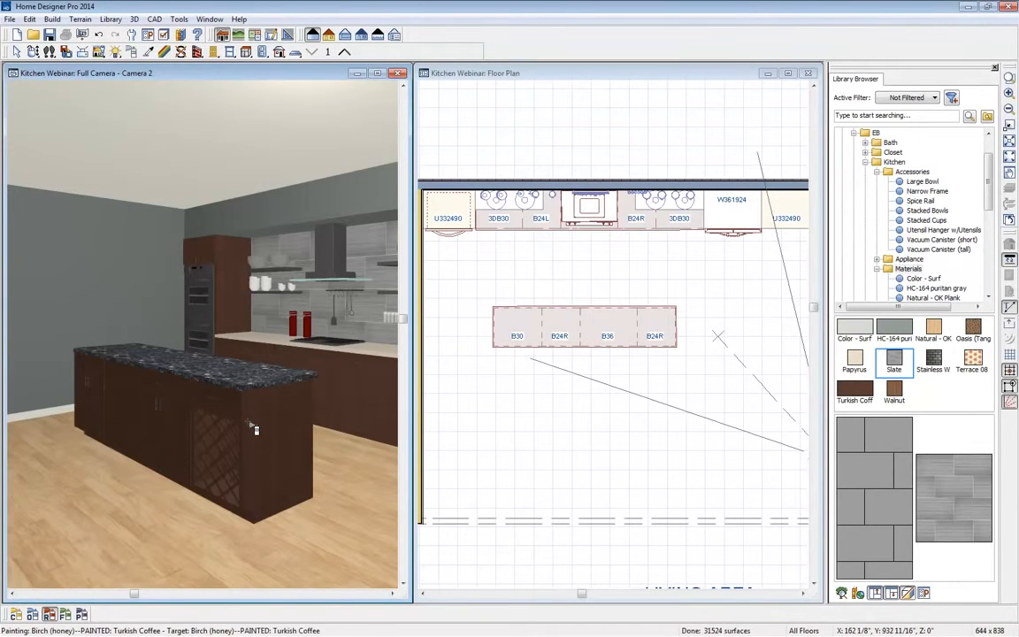
Step: Insert the ChefSeries Dishwasher from the user catalog's Kitchen Appliance folder into the 24" cabinet between the island's 30" and 36" cabinets
left_click(908, 170)
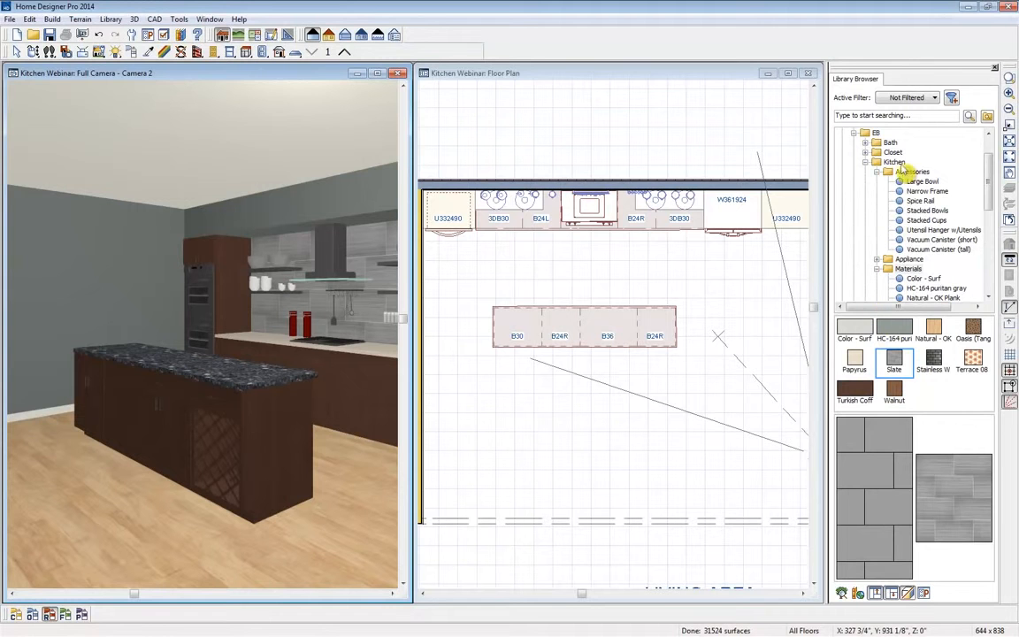
left_click(877, 172)
left_click(909, 181)
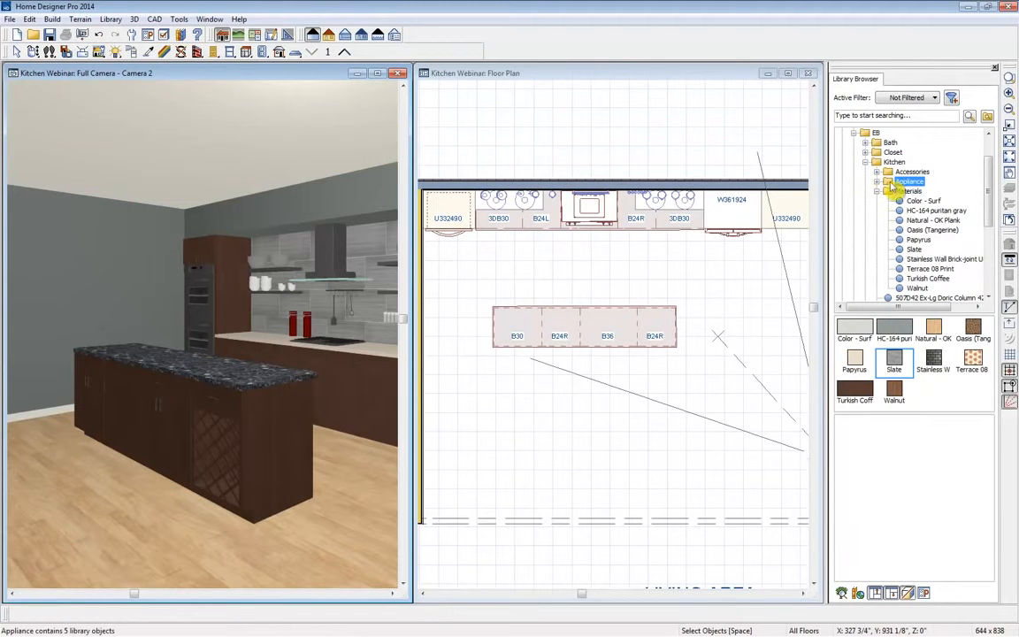
left_click(852, 358)
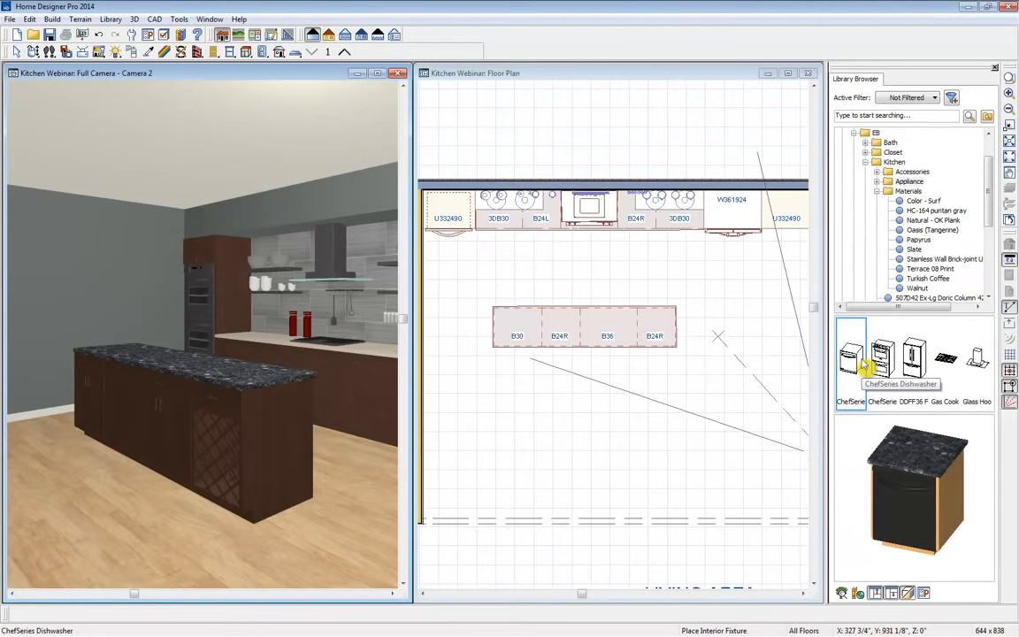
left_click(130, 398)
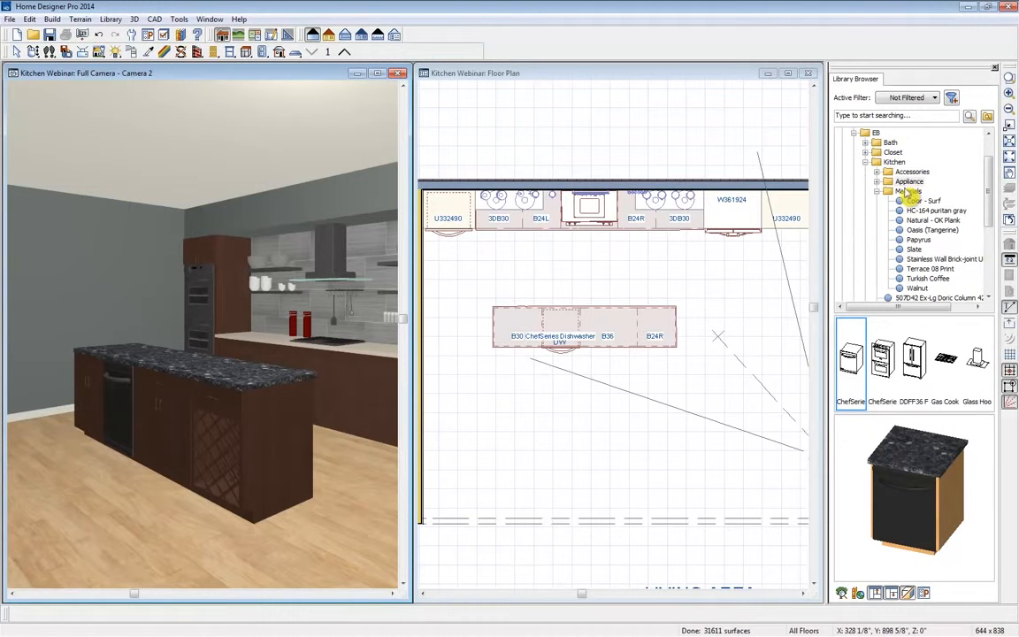
Step: Place the Offset 32" undermount kitchen sink from the core catalog's Fixtures library into the island's 36" base cabinet
left_click_drag(988, 204, 988, 180)
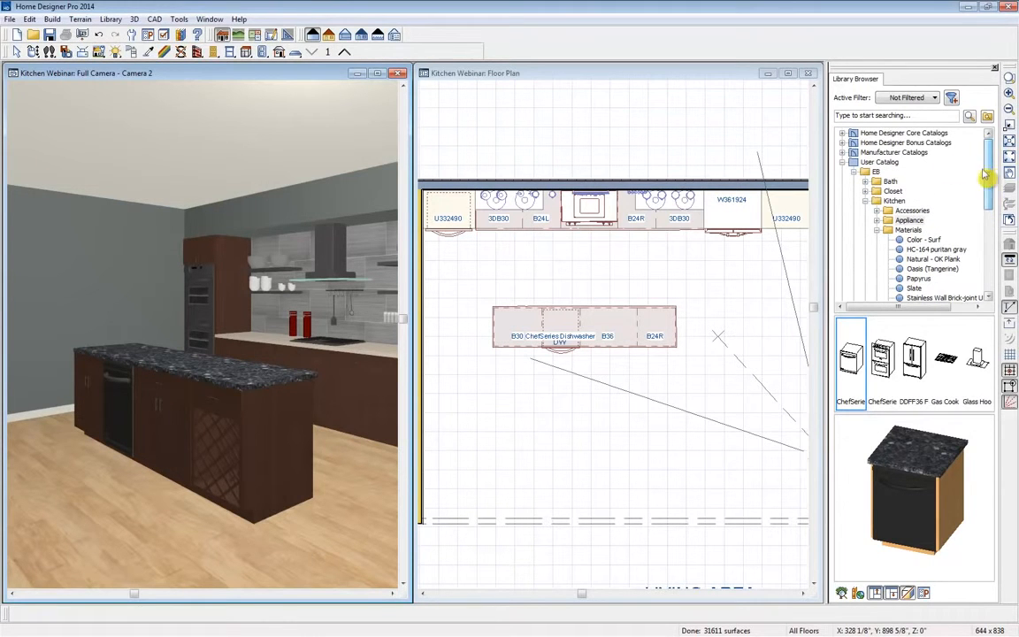
left_click(842, 132)
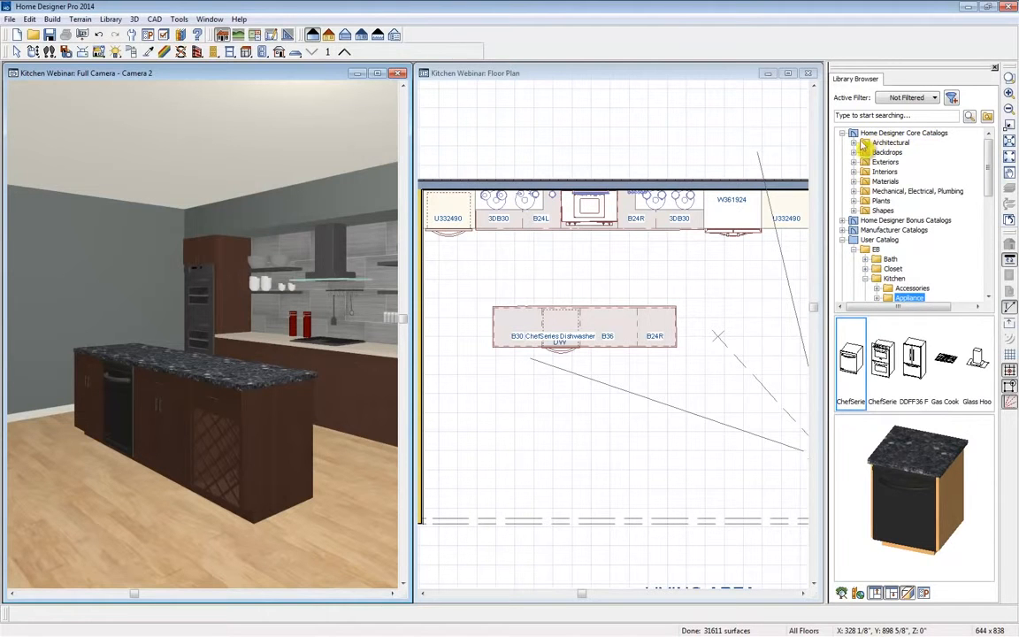
left_click(853, 143)
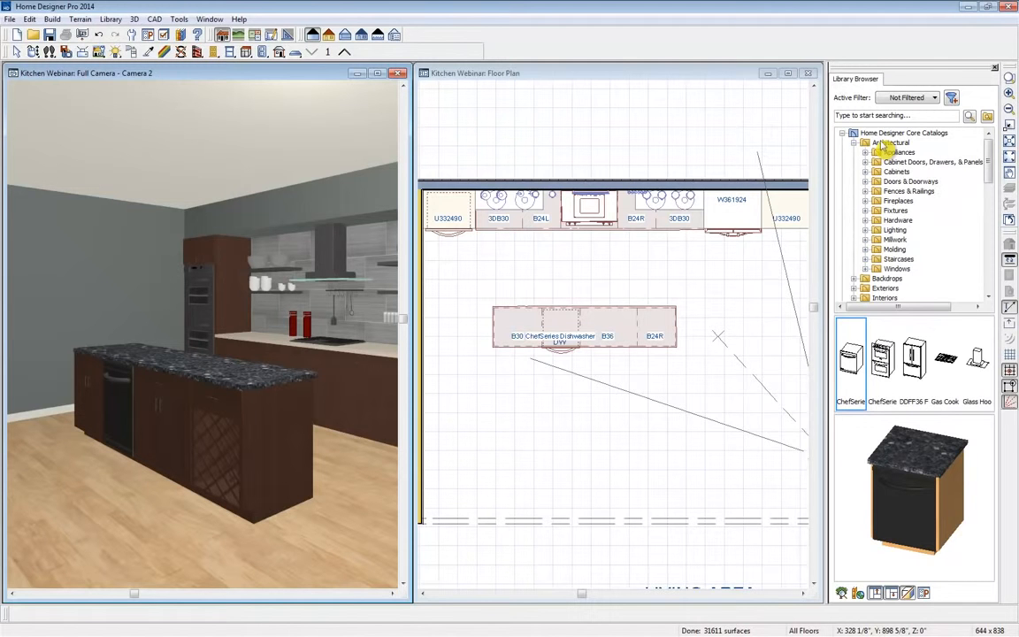
left_click(866, 212)
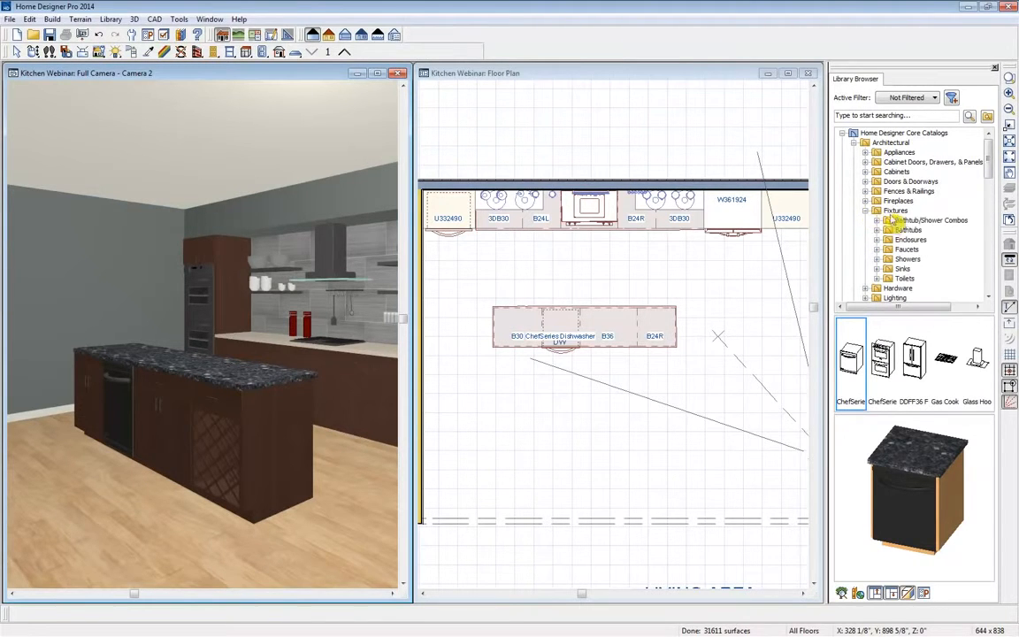
left_click(876, 269)
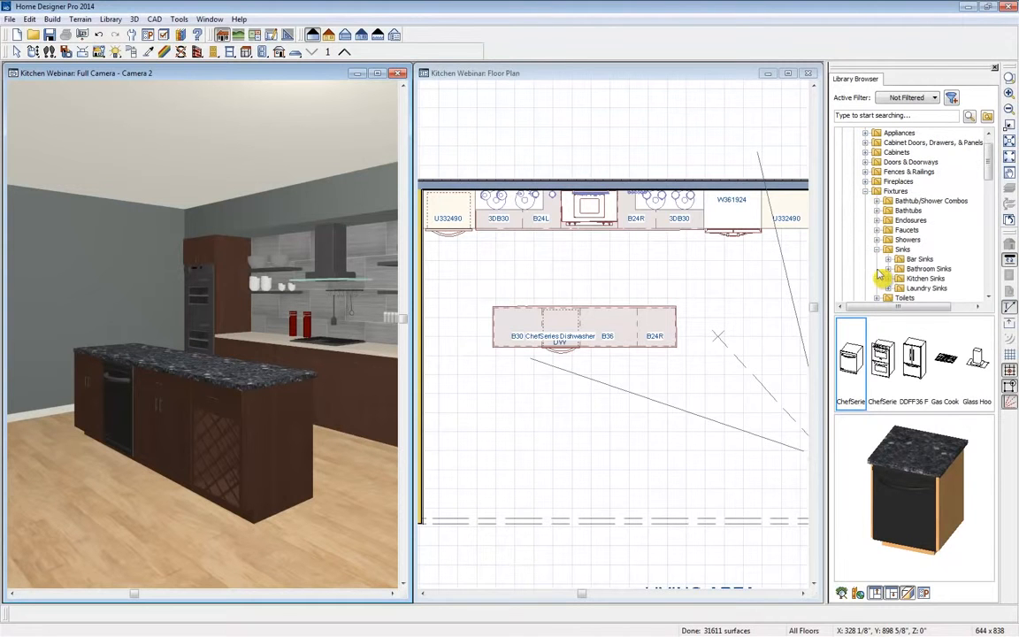
left_click(887, 279)
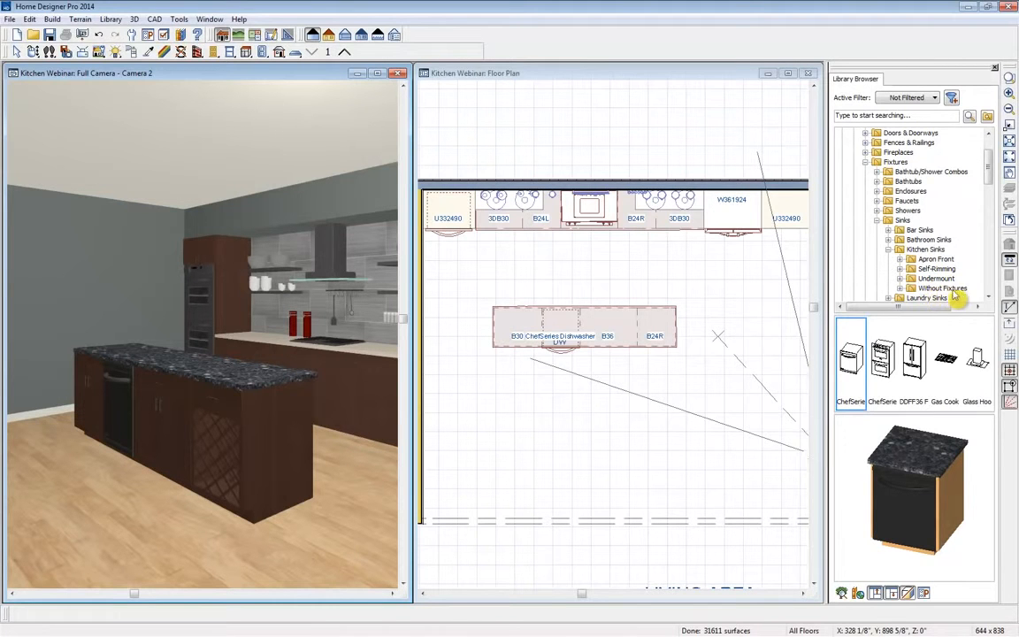
left_click(900, 289)
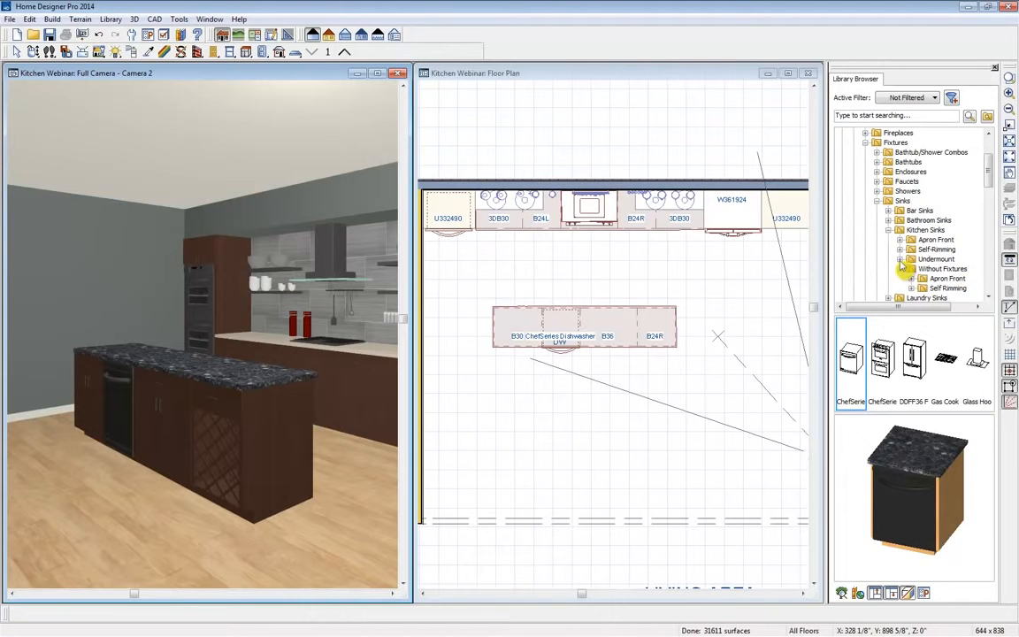
double_click(935, 259)
left_click(936, 259)
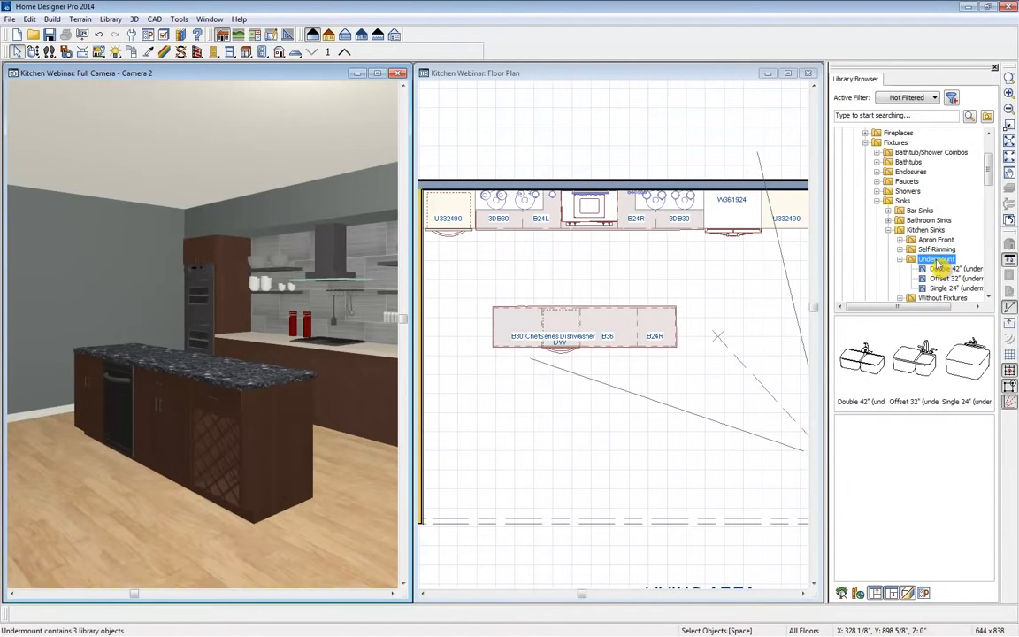
left_click(920, 358)
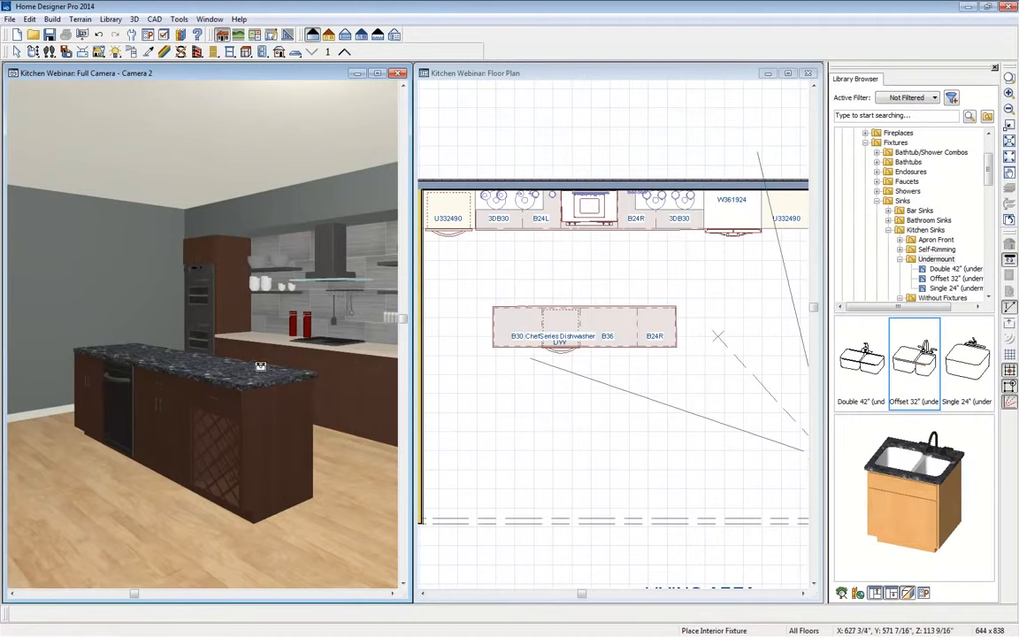
left_click(182, 370)
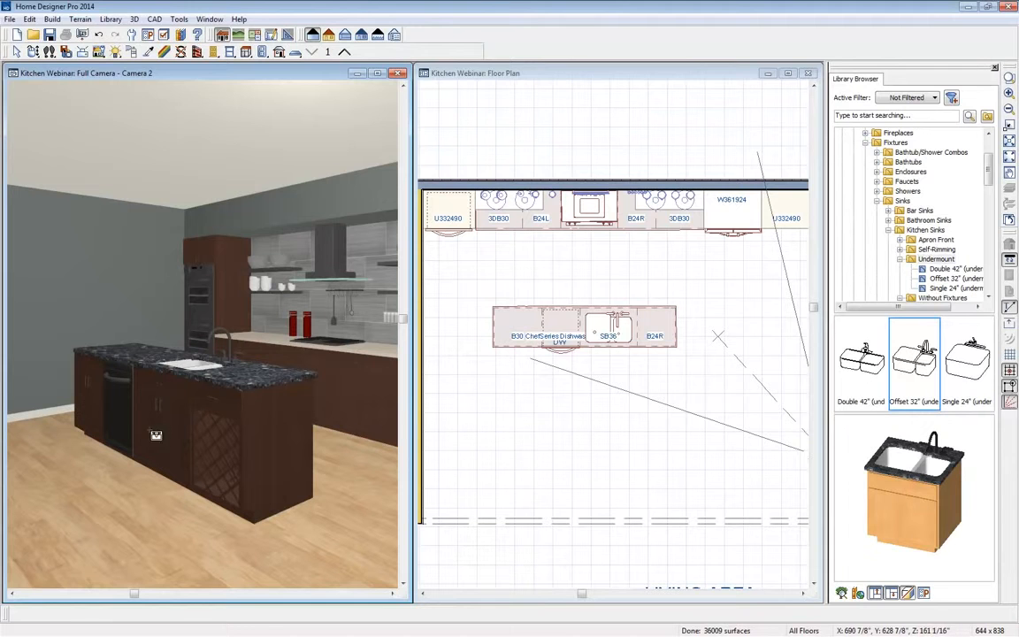
Step: Review the front layout of the island's sink base cabinet in its specification and accept it as is
left_click(152, 414)
left_click(34, 613)
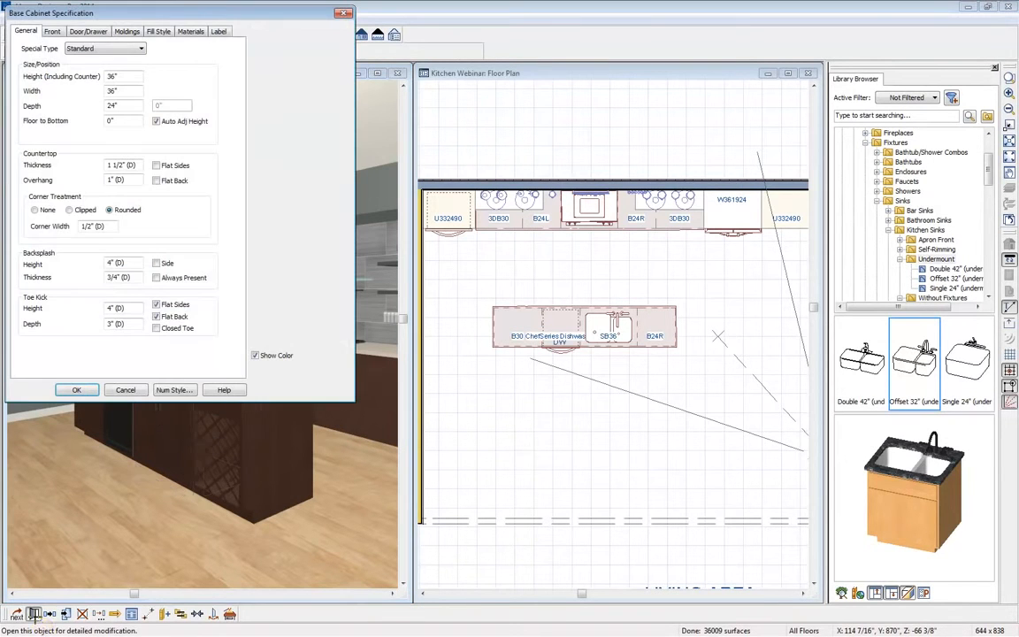
left_click(52, 31)
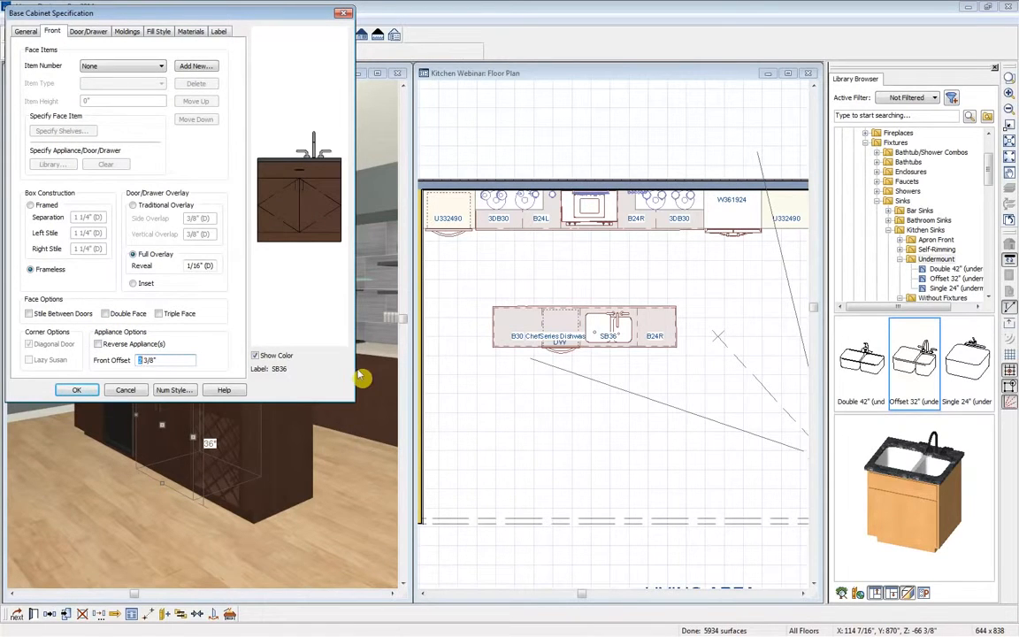
left_click(77, 390)
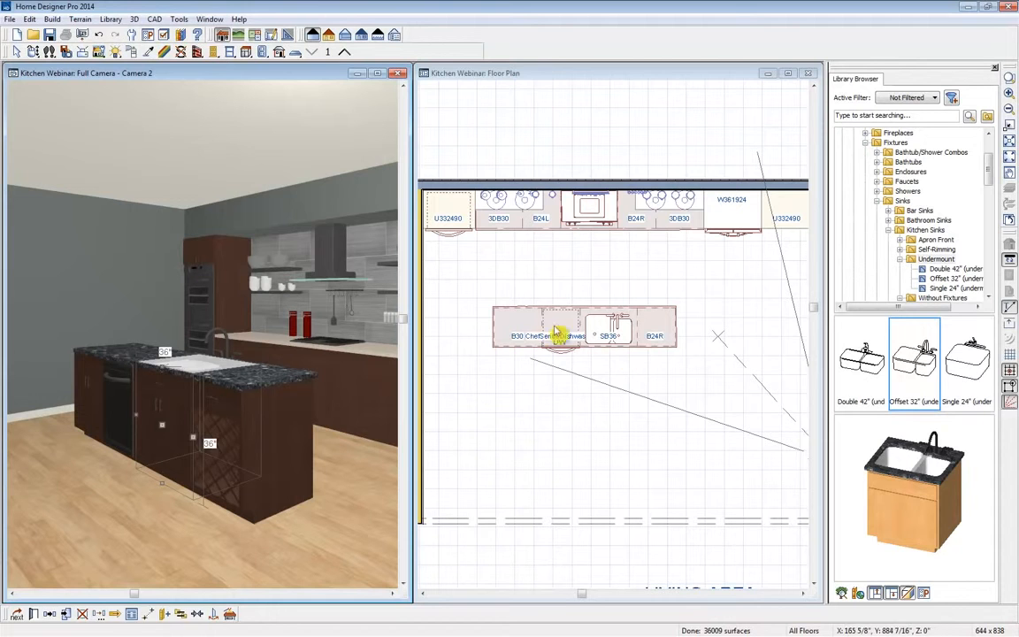
Step: Rotate the four island cabinets together by 180° to face the cooktop wall and set their distance from its cabinets to 3'-6"
left_click(485, 303)
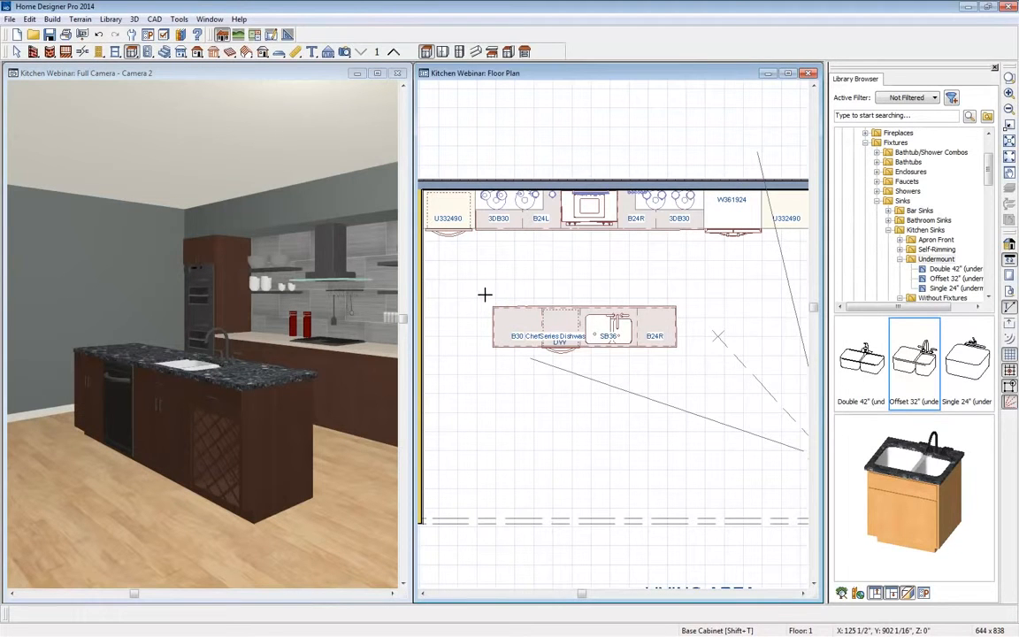
left_click_drag(485, 296, 698, 363)
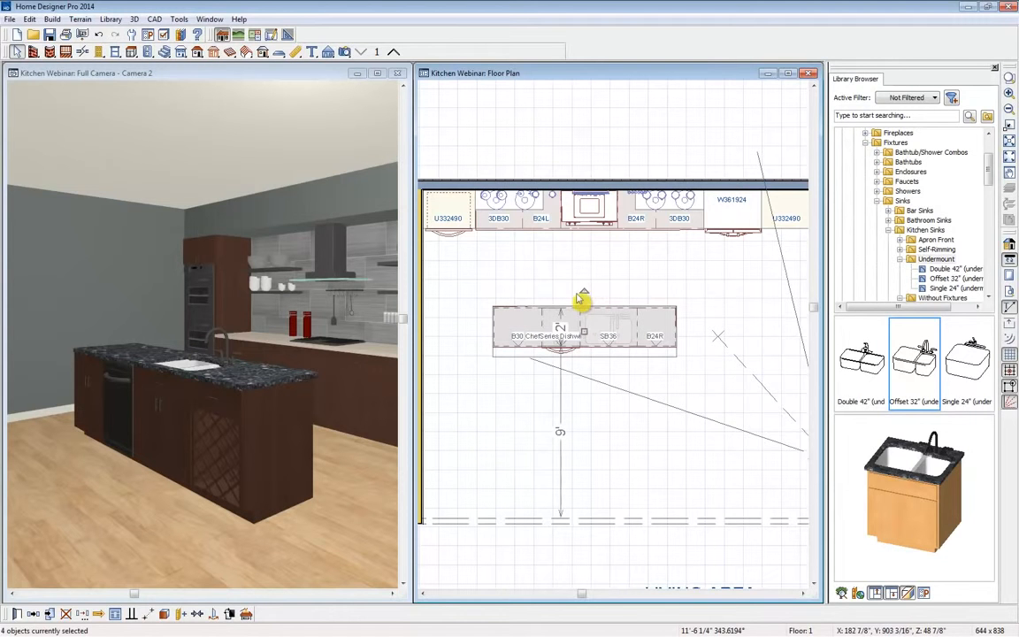
left_click_drag(583, 289, 587, 384)
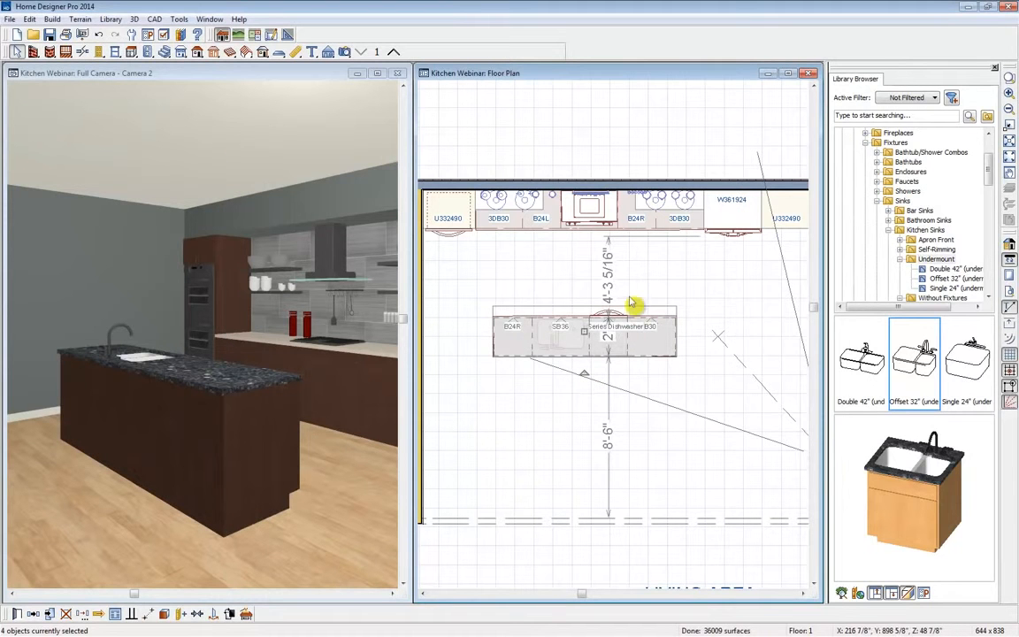
left_click(607, 281)
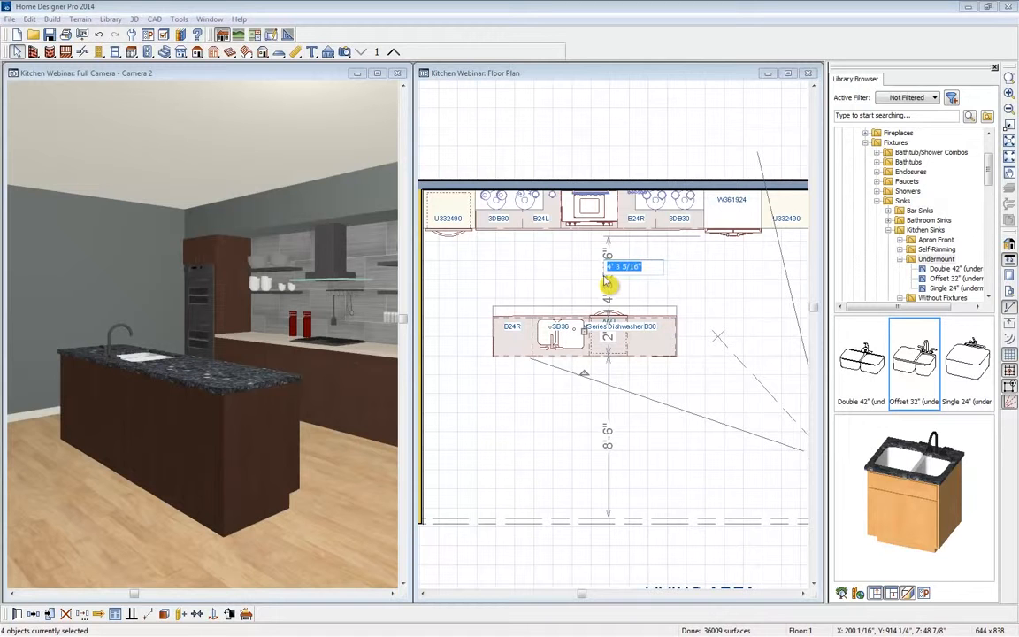
key("Return")
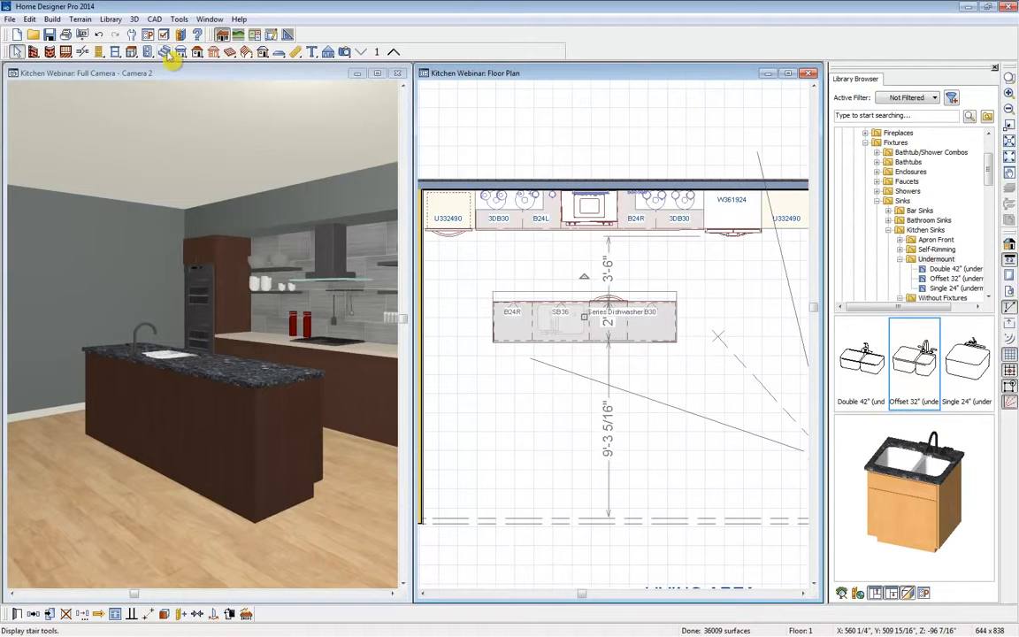
Step: Draw a rectangular custom countertop about 9'-8" by 3'-9" over the island, overhanging the back of the cabinets
left_click(133, 54)
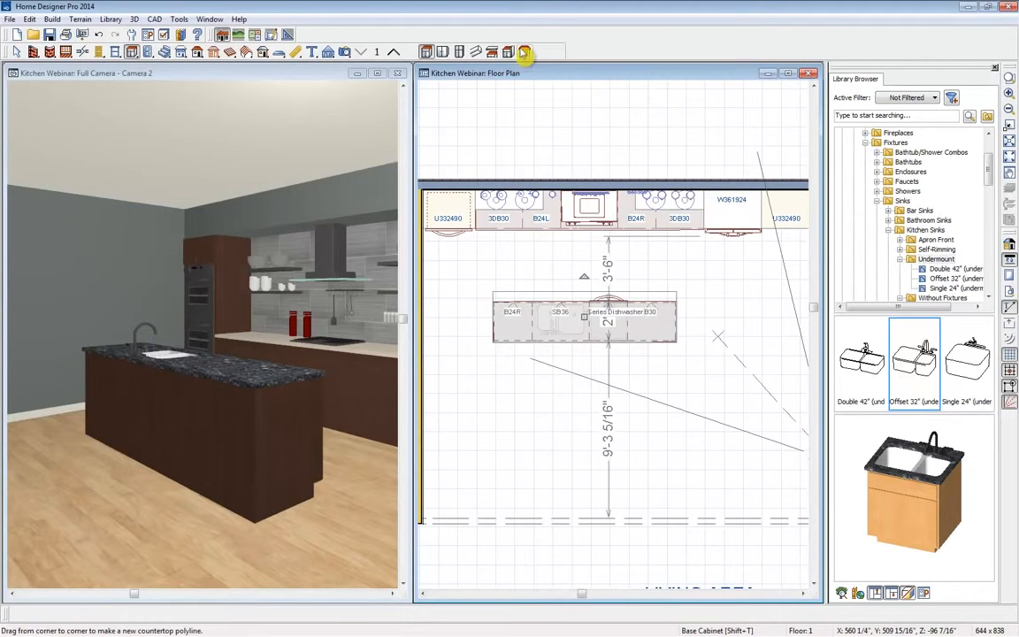
left_click(524, 53)
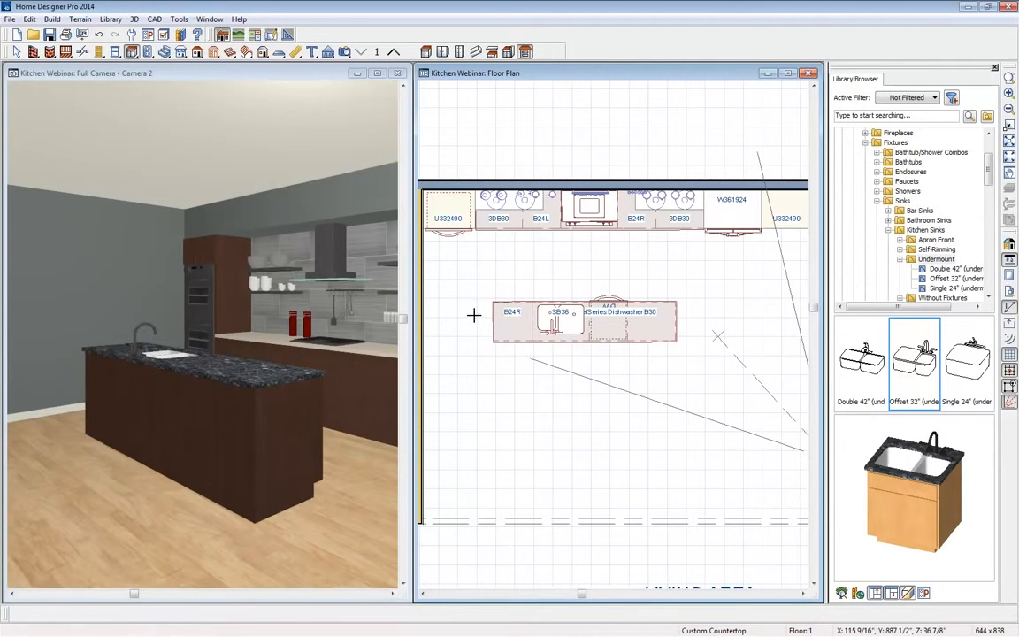
scroll(491, 300, "up", 2)
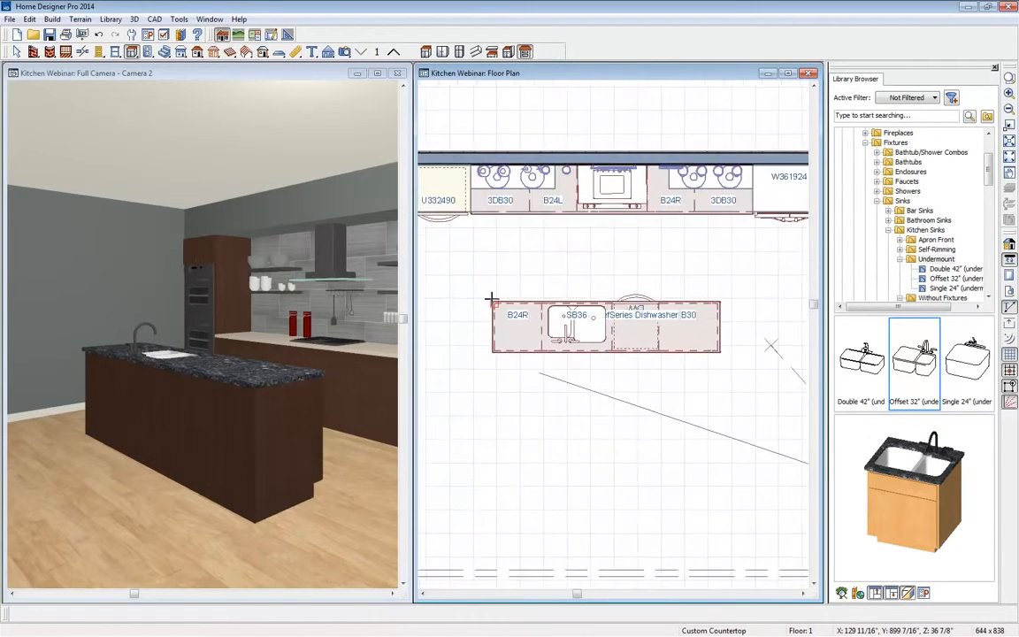
mouse_move(495, 303)
left_mouse_down()
mouse_move(598, 369)
mouse_move(713, 407)
mouse_move(776, 414)
left_mouse_up()
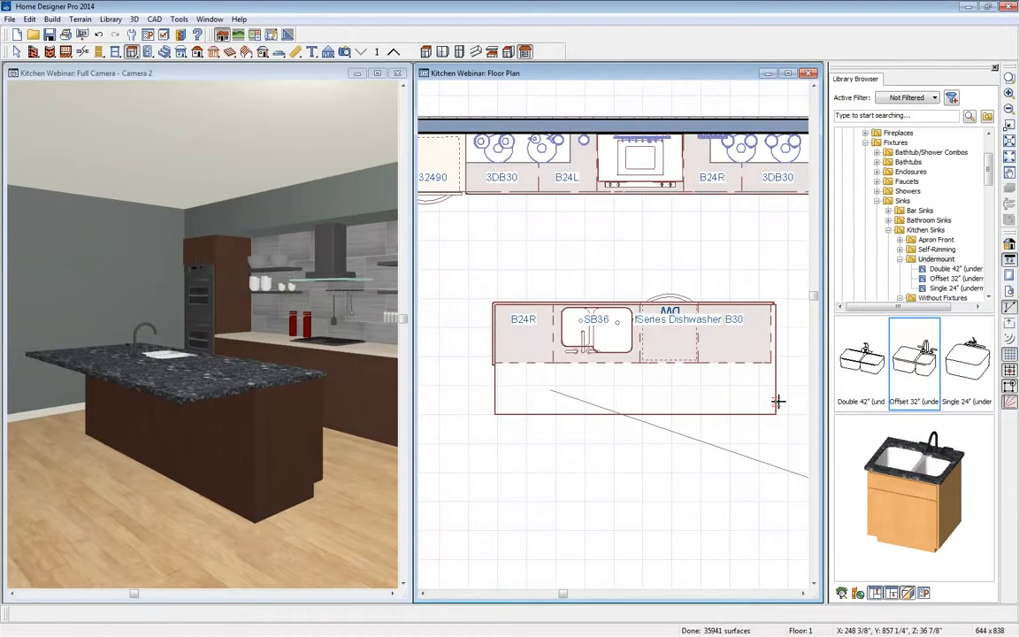
Step: Shift the custom countertop slightly to cover the edges of the island cabinets, and set its depth to 36"
left_click(775, 405)
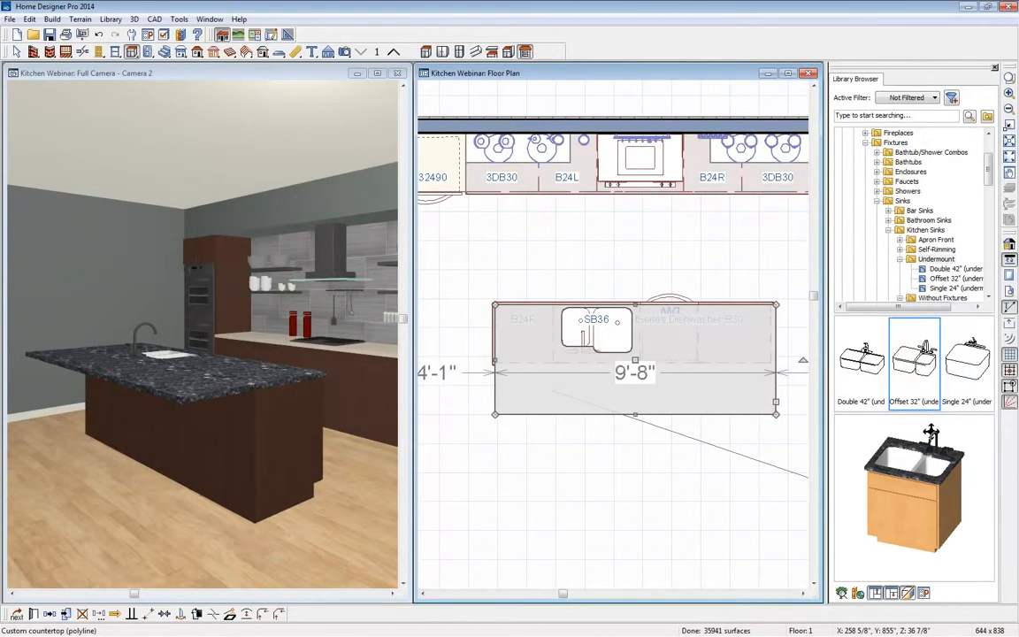
key("Left")
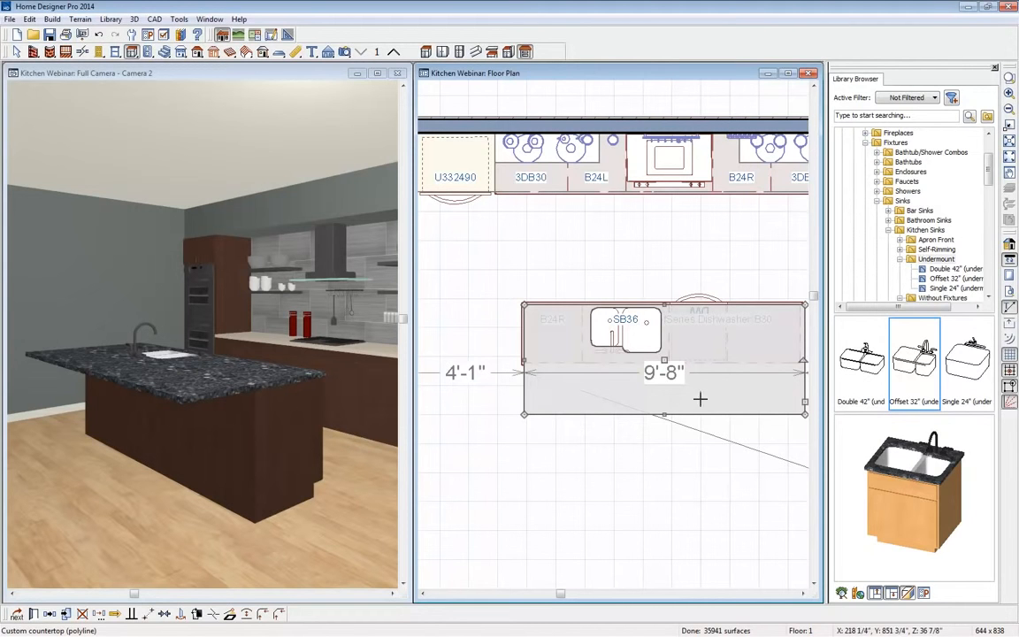
left_click_drag(663, 357, 662, 357)
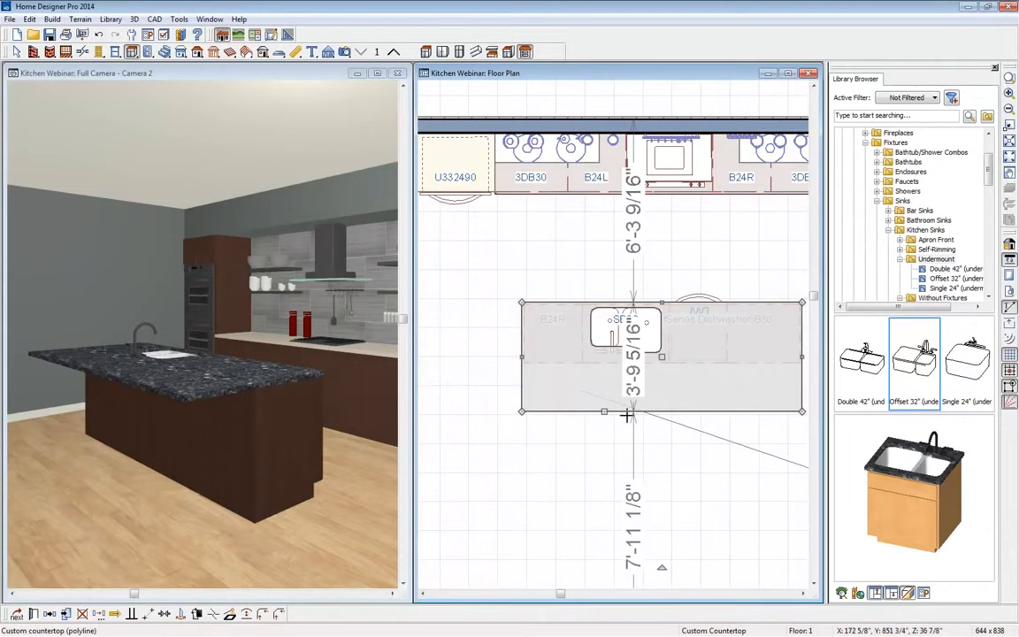
left_click(634, 387)
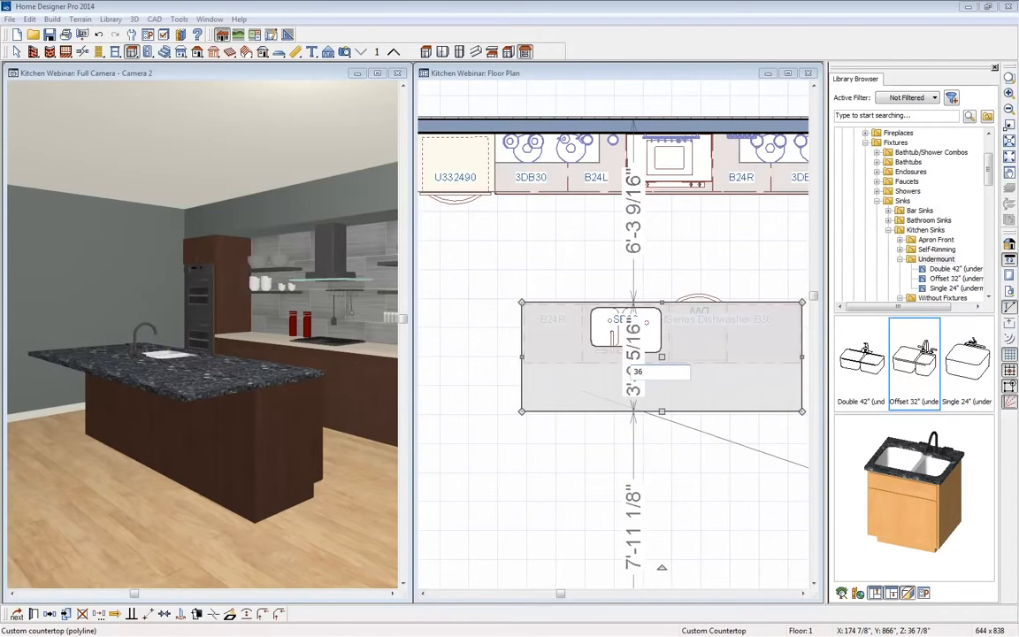
type("36")
key("Return")
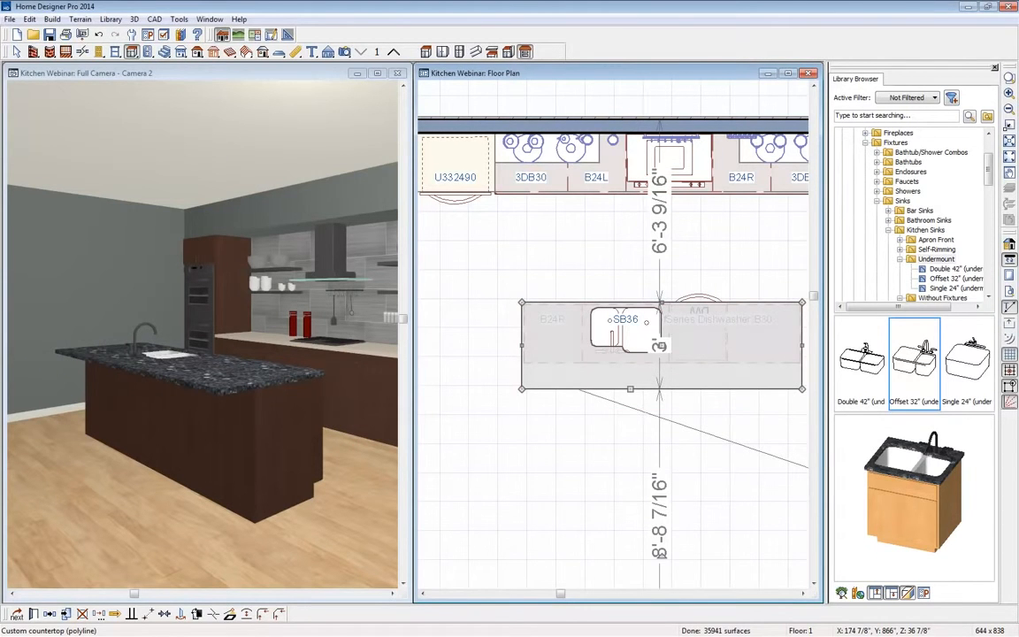
Step: Change the countertop's back edge to an arc and flatten it to an overall depth of about 3'-9 9/16"
left_click(610, 388)
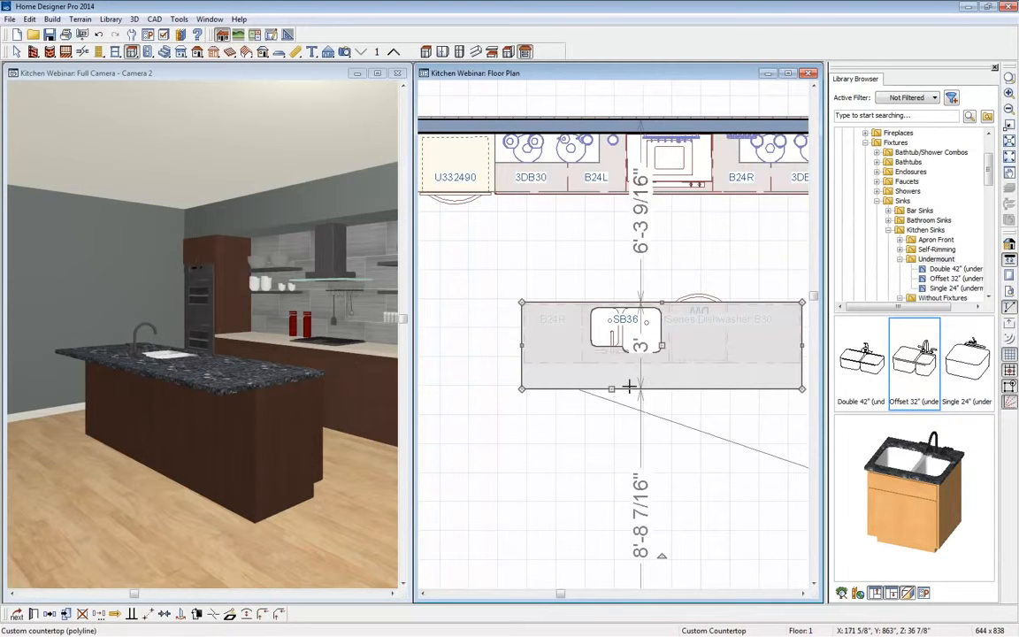
left_click(249, 618)
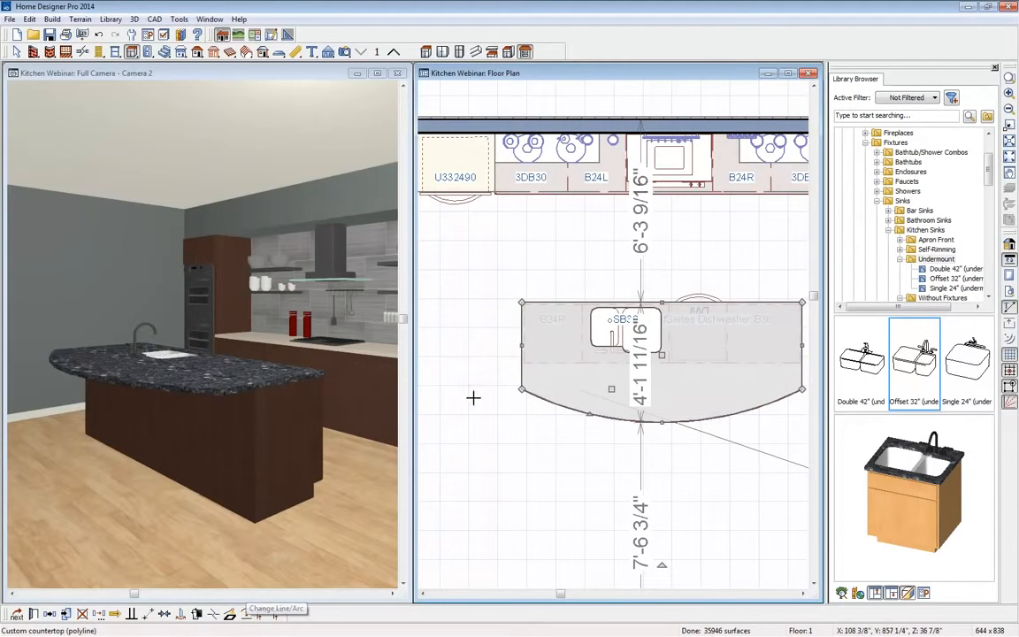
left_click(591, 407)
mouse_move(592, 405)
left_mouse_down()
mouse_move(592, 394)
mouse_move(593, 408)
left_mouse_up()
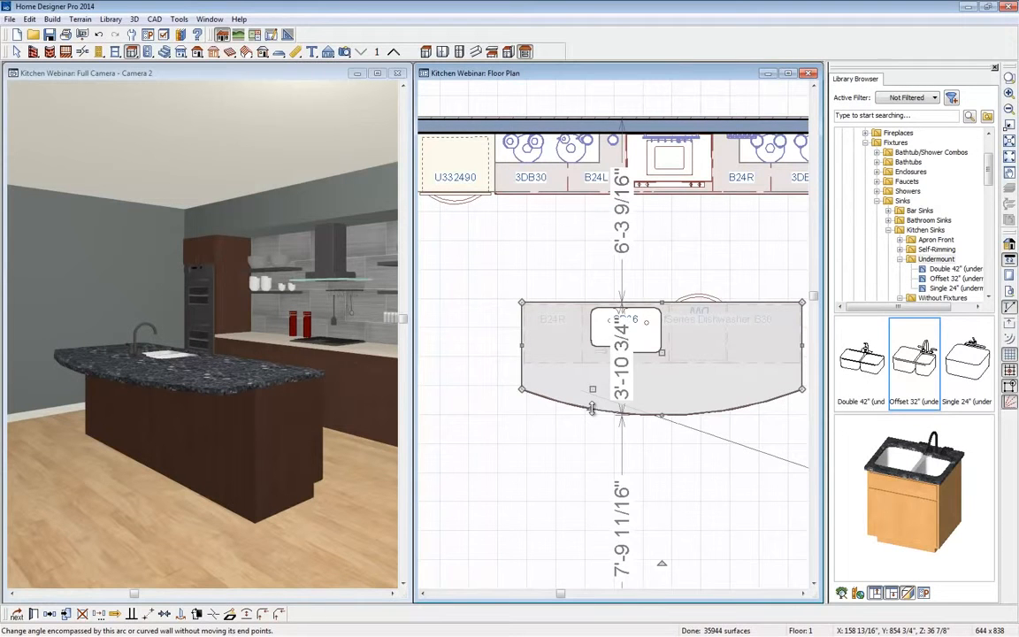
mouse_move(592, 407)
left_mouse_down()
mouse_move(591, 398)
mouse_move(592, 407)
left_mouse_up()
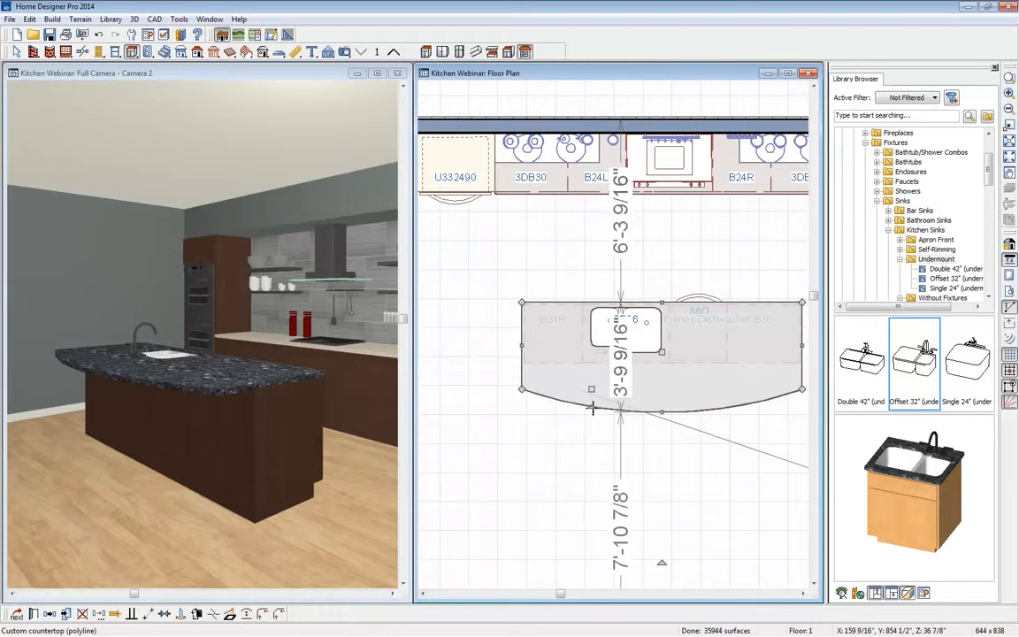
Step: Pick up the Papyrus material from the cooktop wall's countertop in the camera view and apply it to the island countertop
left_click(152, 78)
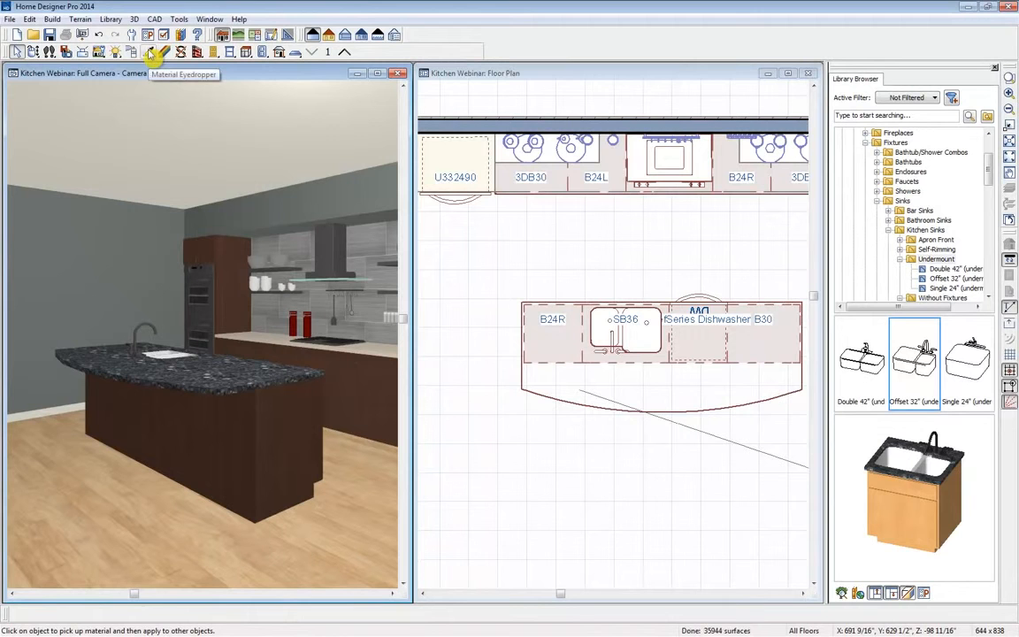
left_click(151, 55)
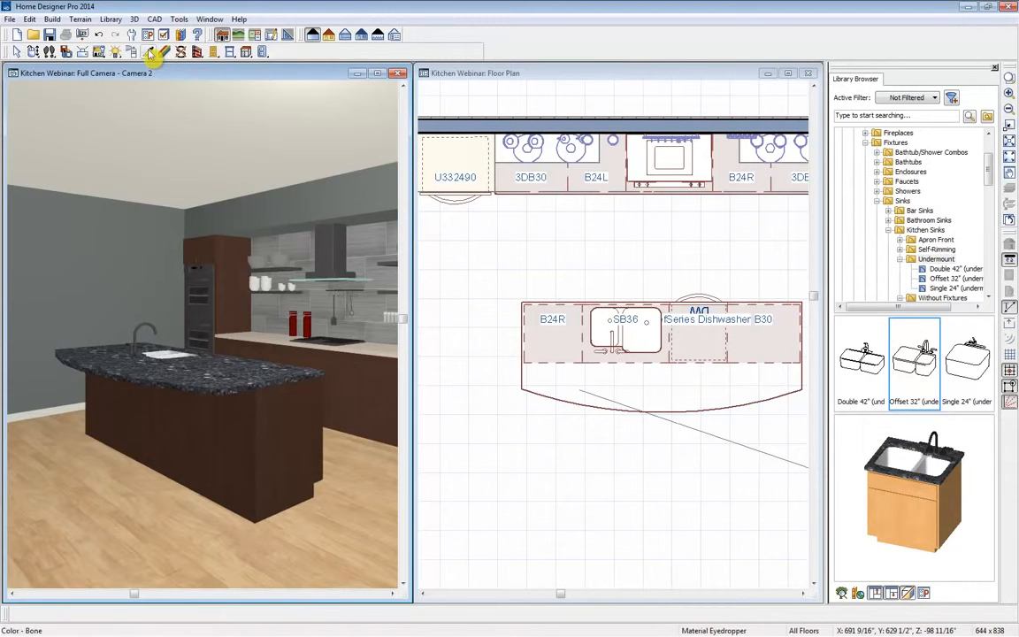
left_click(359, 349)
left_click(230, 374)
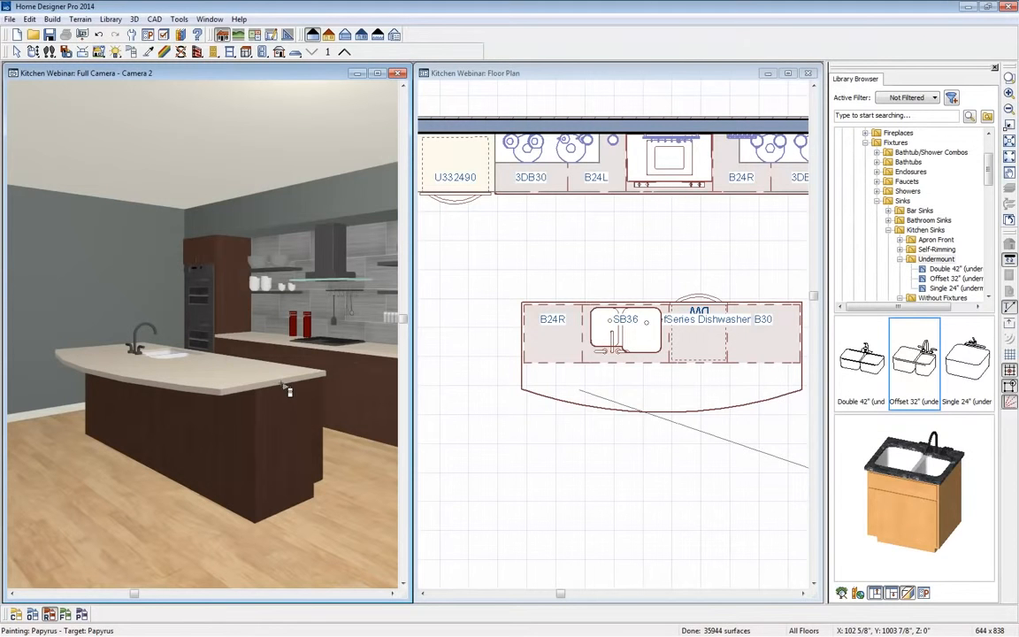
Step: Search the library for "stool", choose the Box Stool and show it in its catalog folder
left_click(899, 115)
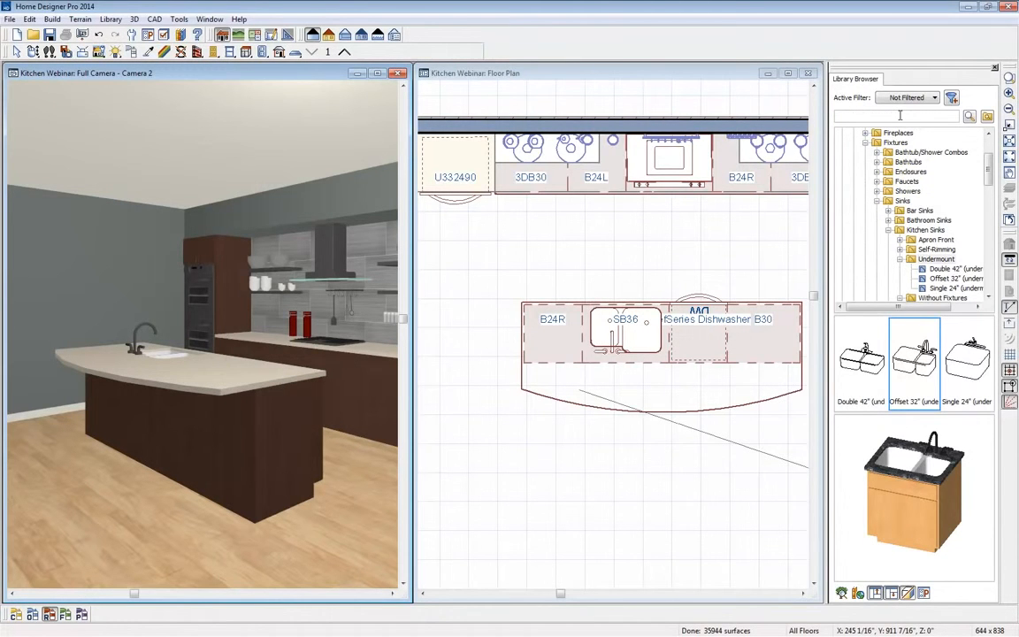
type("stool")
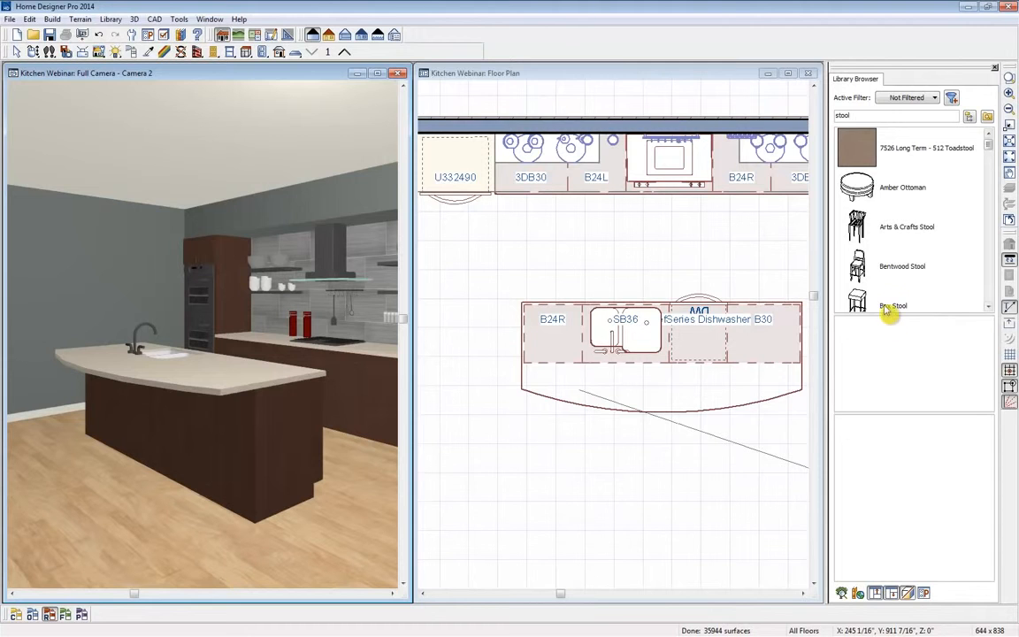
left_click(989, 306)
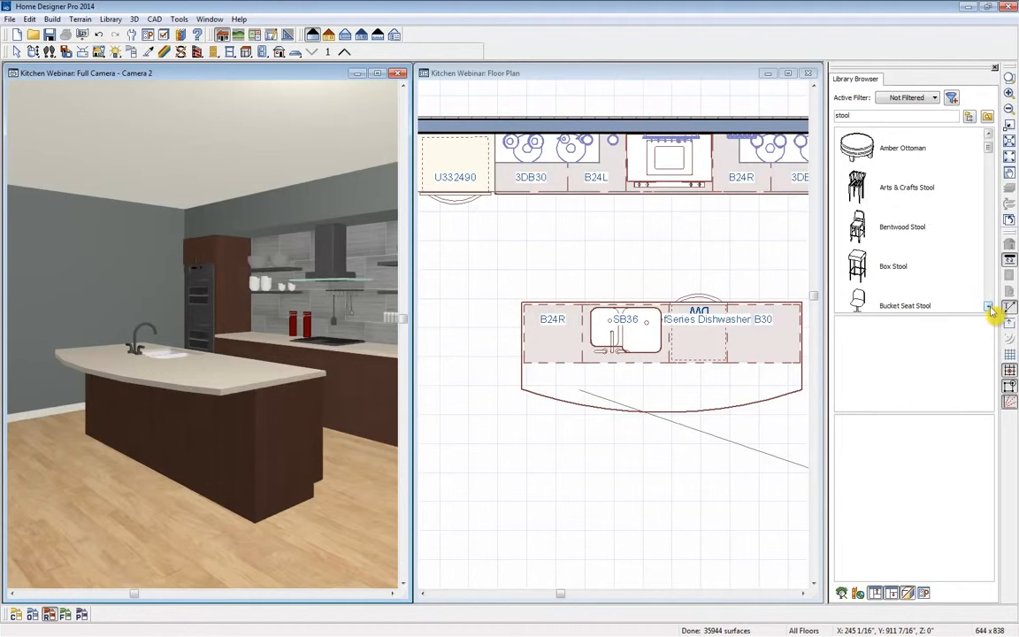
left_click(880, 275)
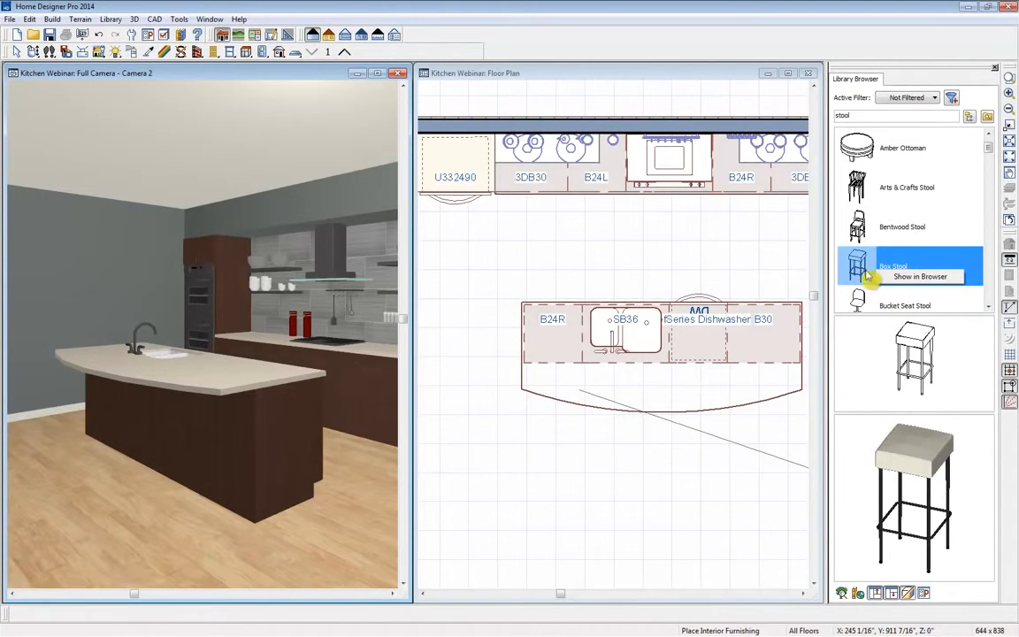
left_click(922, 277)
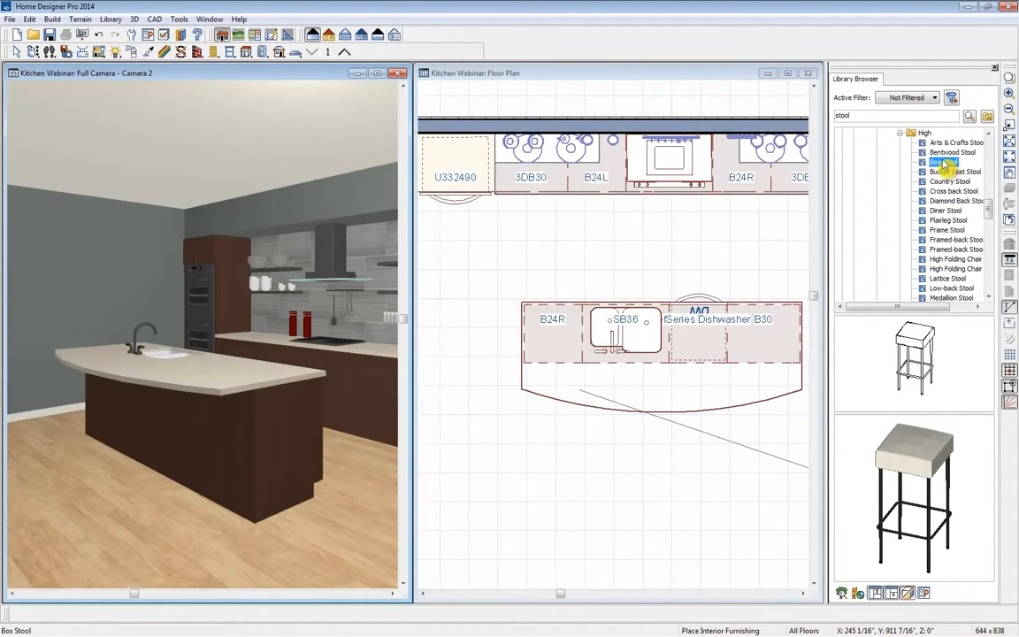
left_click_drag(989, 216, 989, 206)
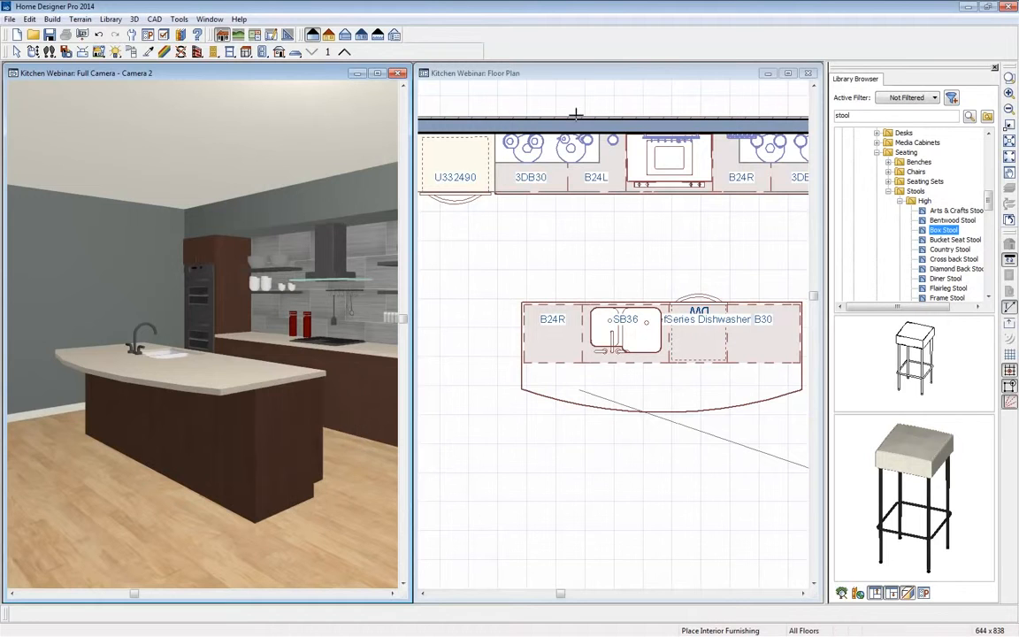
Step: Place four Box Stools in the floor plan, spaced along the island countertop's curved overhang
left_click(527, 75)
left_click_drag(886, 485, 760, 403)
left_click(697, 409)
left_click(633, 416)
left_click(562, 405)
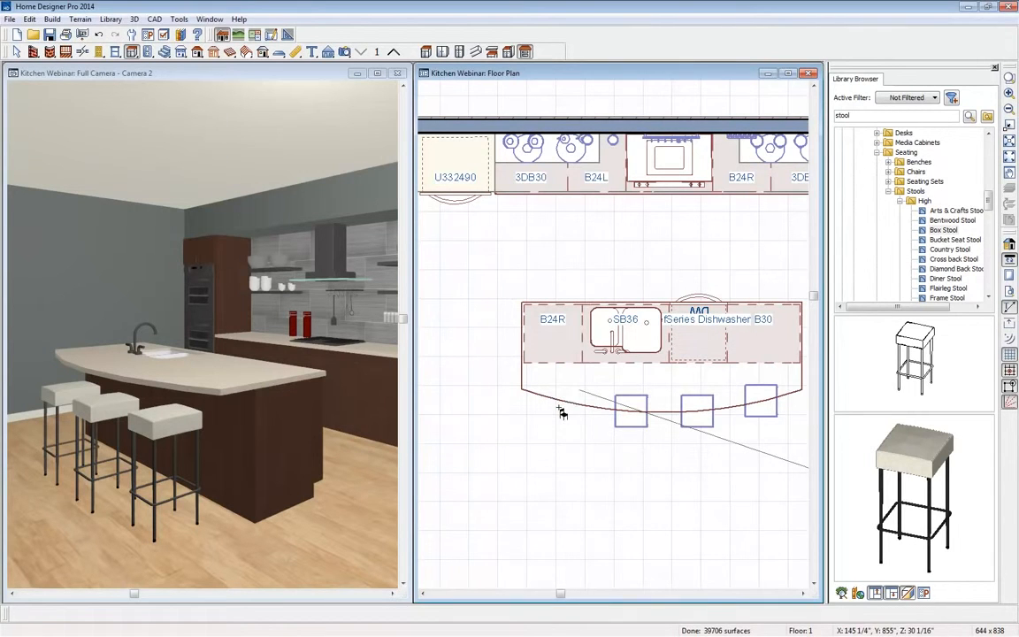
Step: Lower the height of each of the four island stools to about 24" in the camera view
left_click(173, 414)
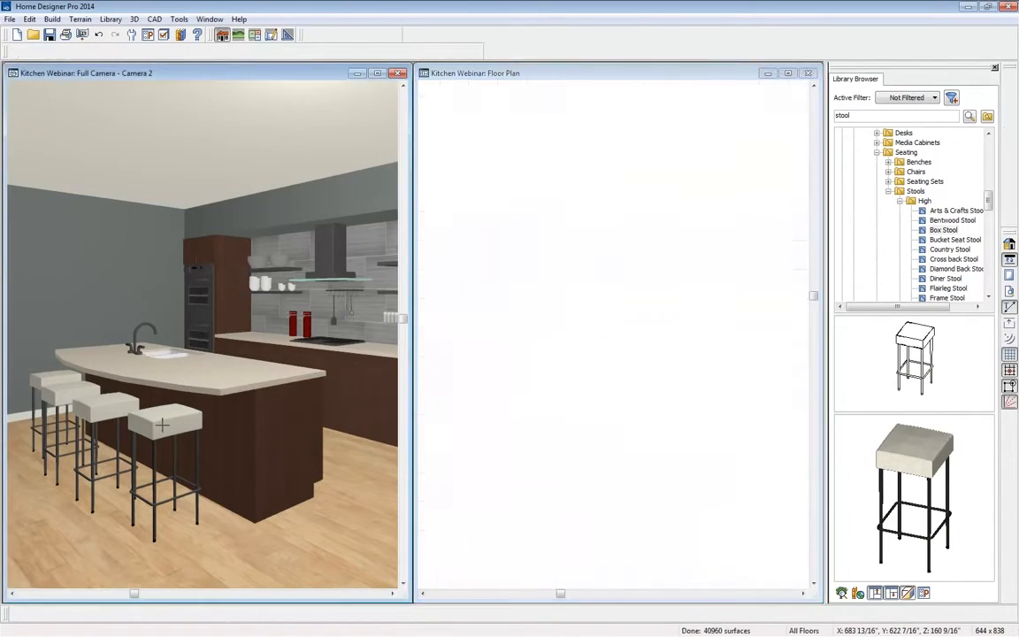
left_click_drag(180, 413, 180, 435)
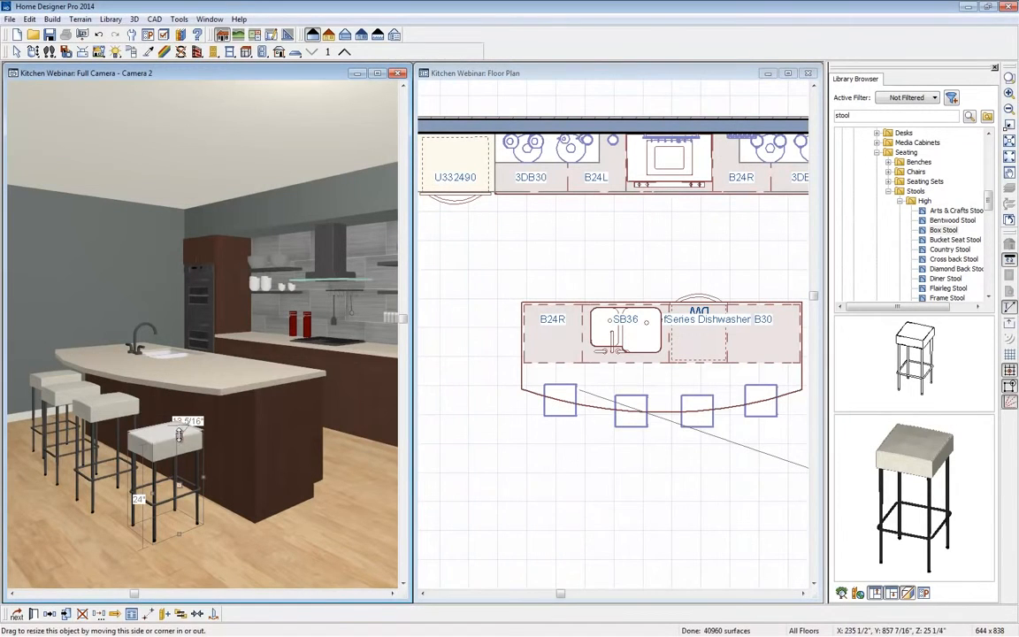
left_click(104, 410)
left_click_drag(115, 398, 79, 401)
left_click(71, 389)
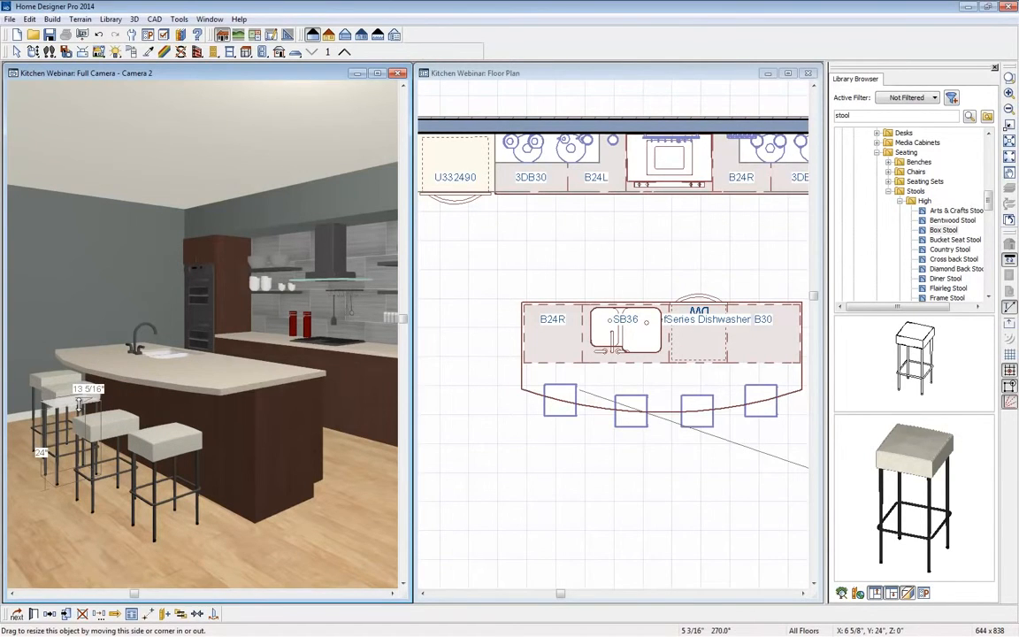
left_click(61, 375)
left_click_drag(62, 375, 62, 390)
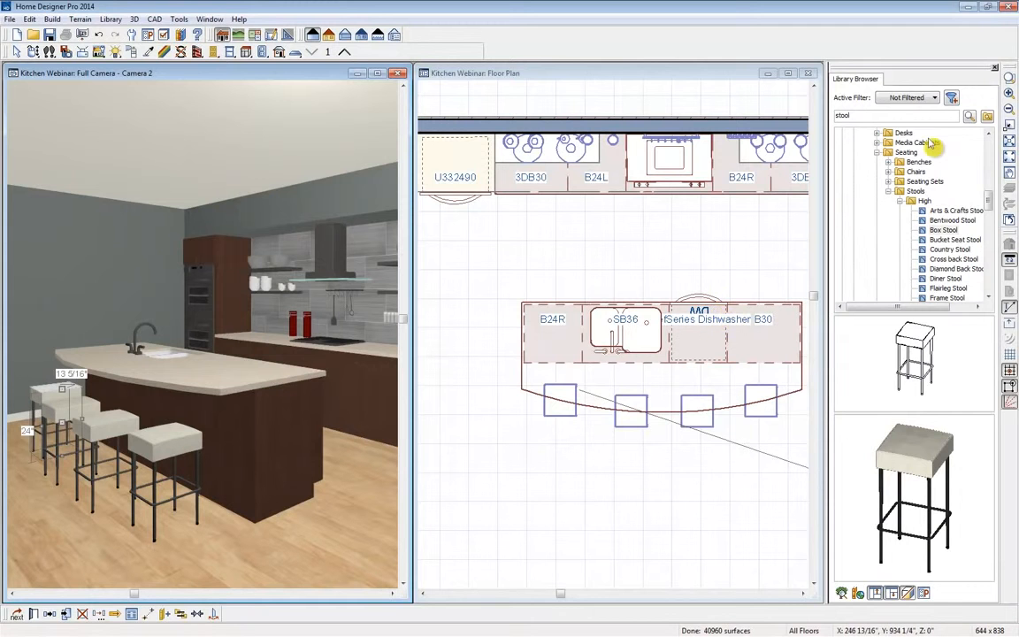
Step: Collapse the expanded seating, sink, fixture and architectural library folders, down to the closed Home Designer Core Catalogs
left_click(888, 192)
left_click(876, 153)
mouse_move(987, 234)
left_mouse_down()
mouse_move(987, 202)
mouse_move(988, 219)
left_mouse_up()
left_click(884, 240)
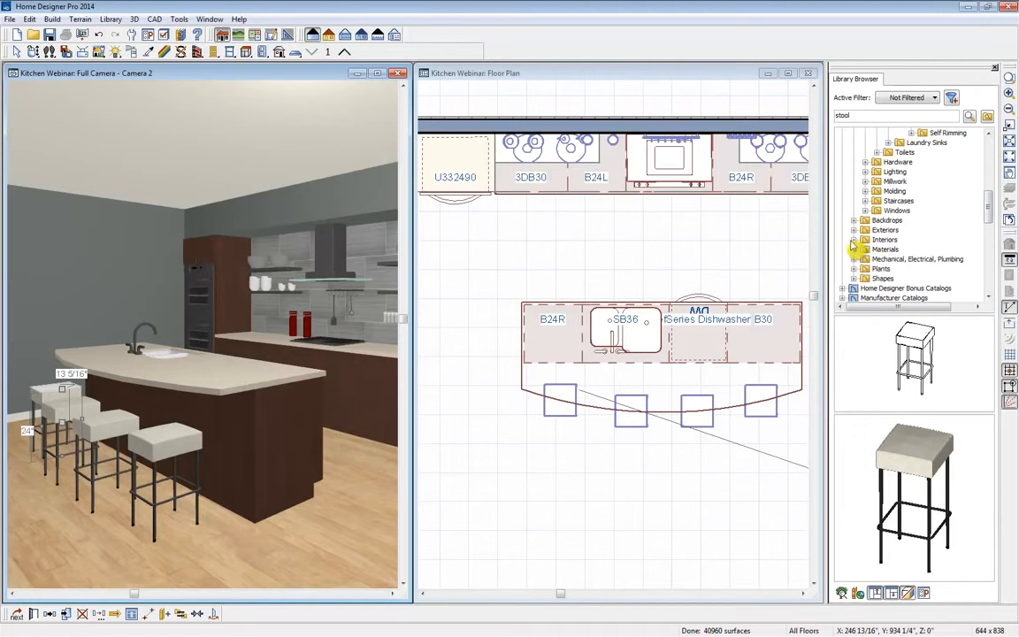
scroll(897, 202, "up", 5)
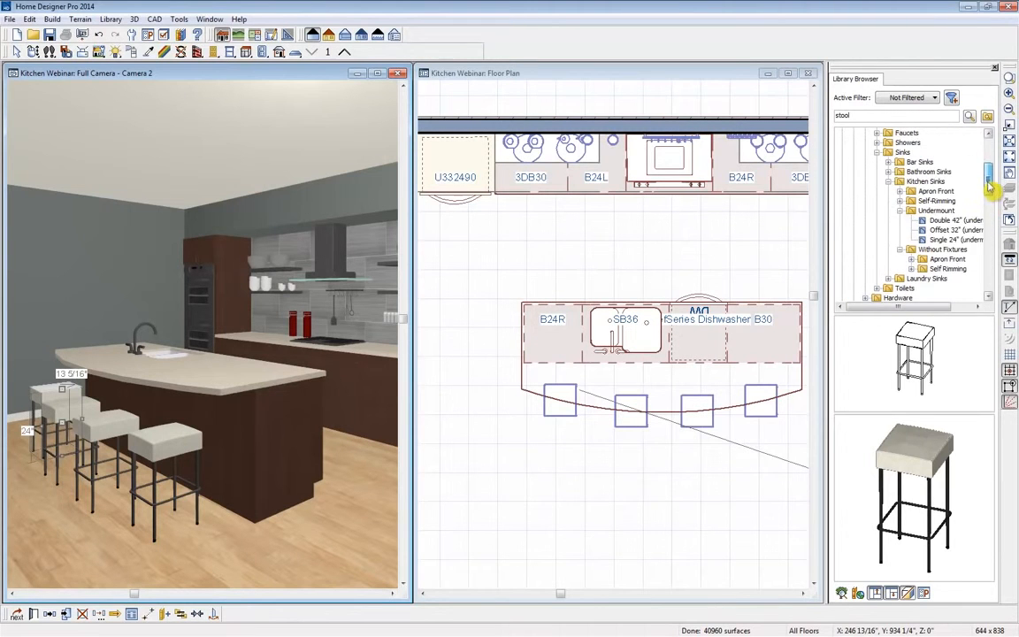
left_click(900, 210)
left_click(888, 182)
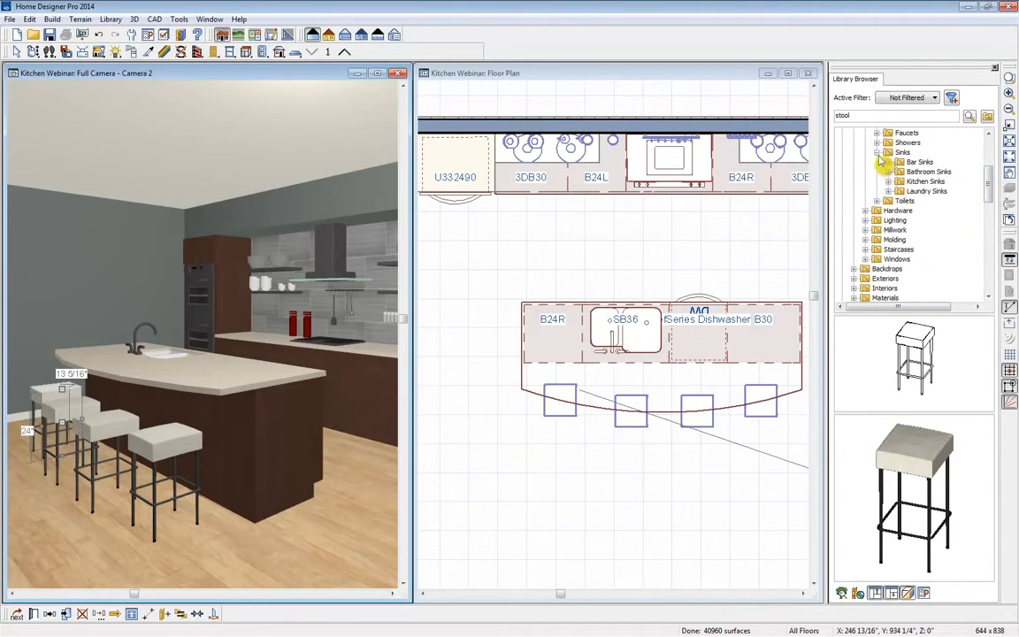
left_click(876, 152)
left_click(894, 182)
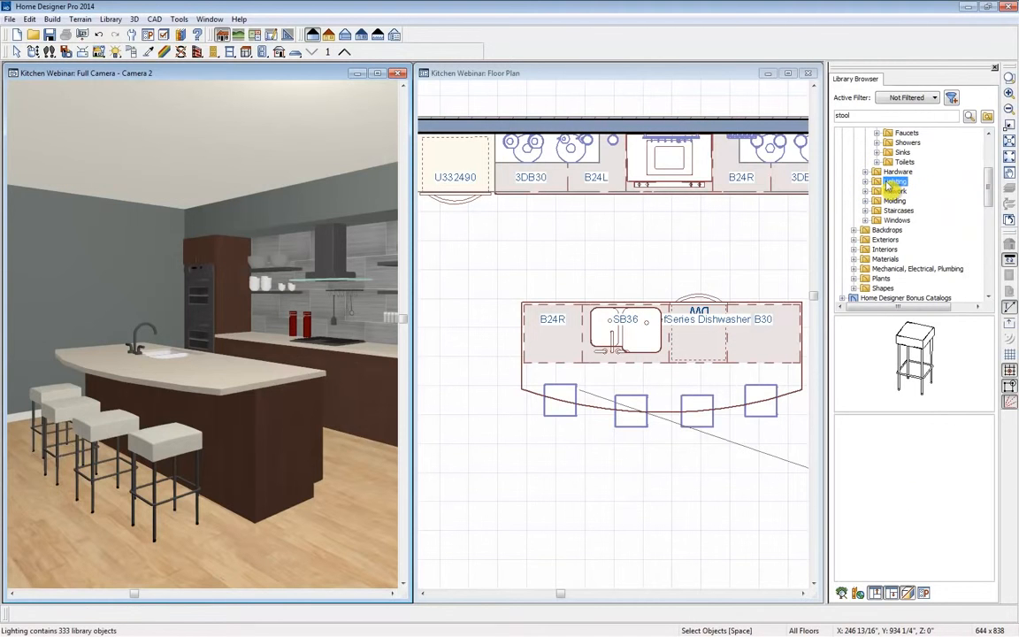
scroll(977, 186, "up", 4)
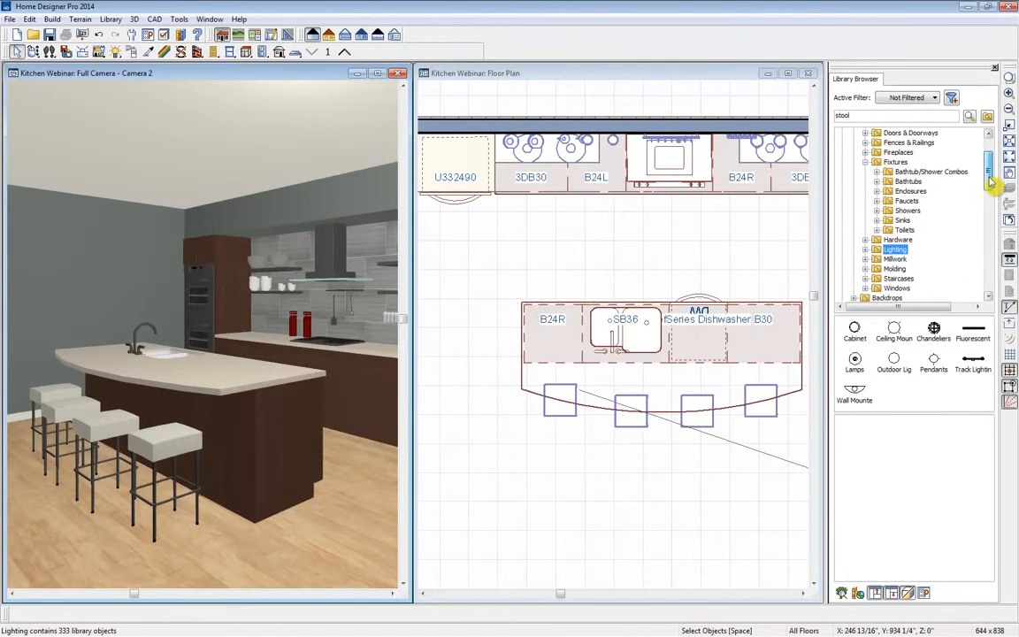
left_click(865, 191)
scroll(863, 181, "up", 1)
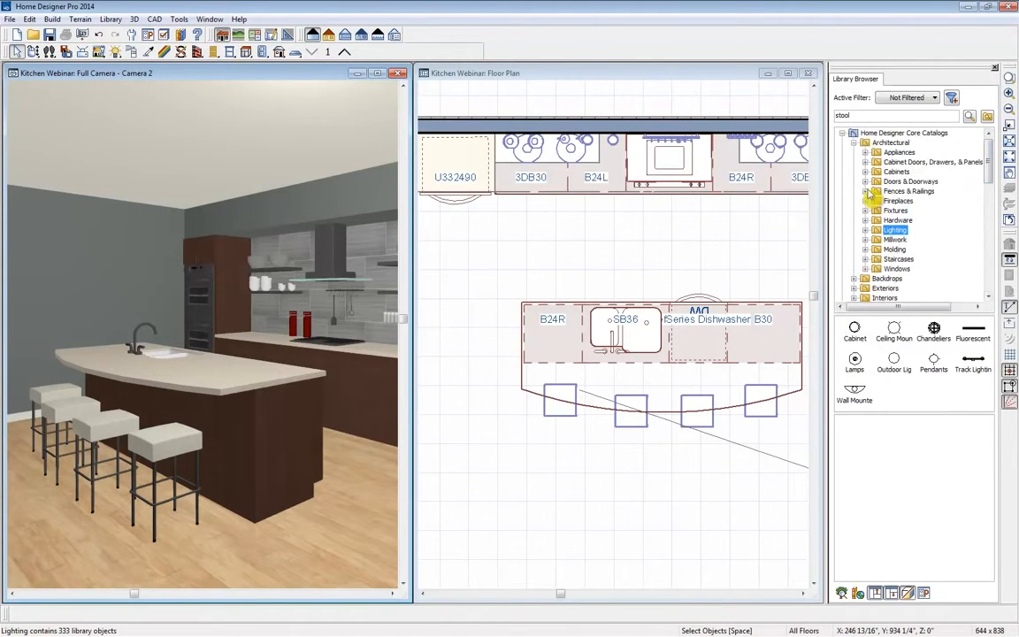
left_click(854, 143)
left_click(842, 133)
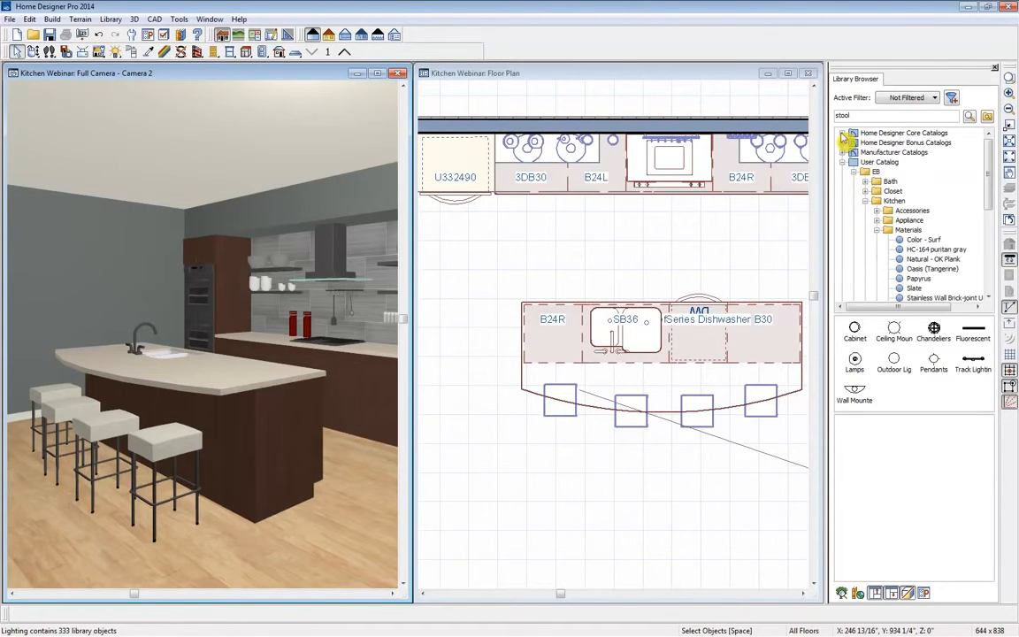
Step: Place three Box Pendants from the user catalog's Kitchen folder in a row over the island, along the cabinets' back edge
left_click(891, 201)
left_click(855, 361)
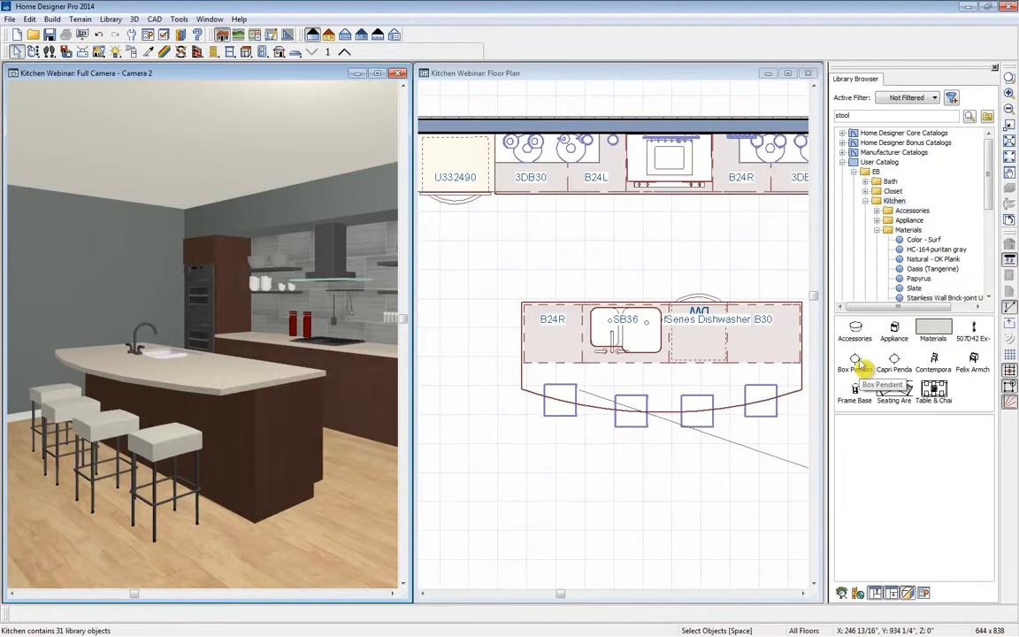
key("space")
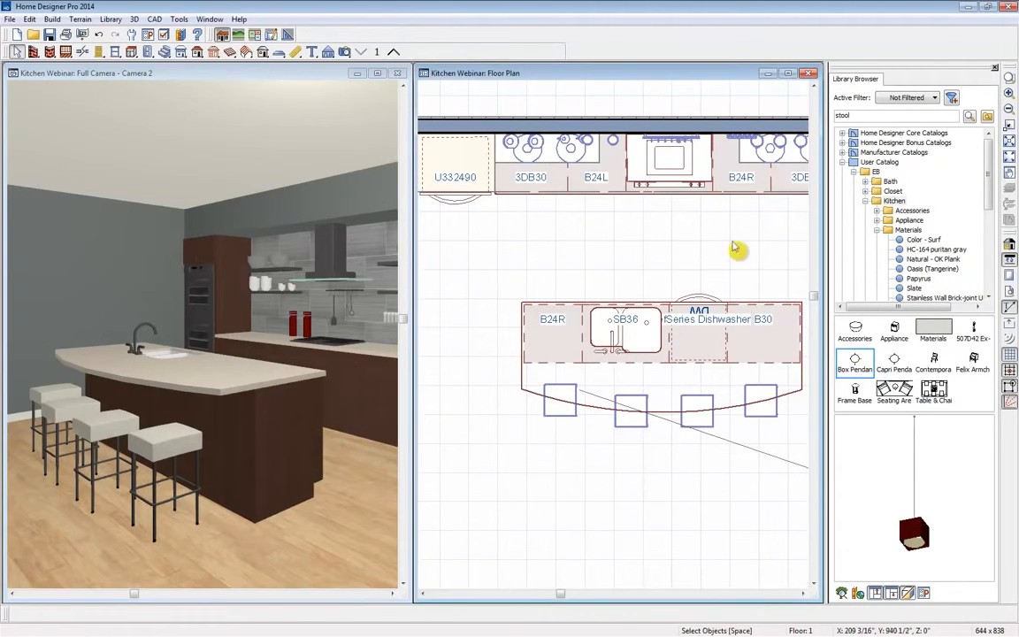
left_click(855, 361)
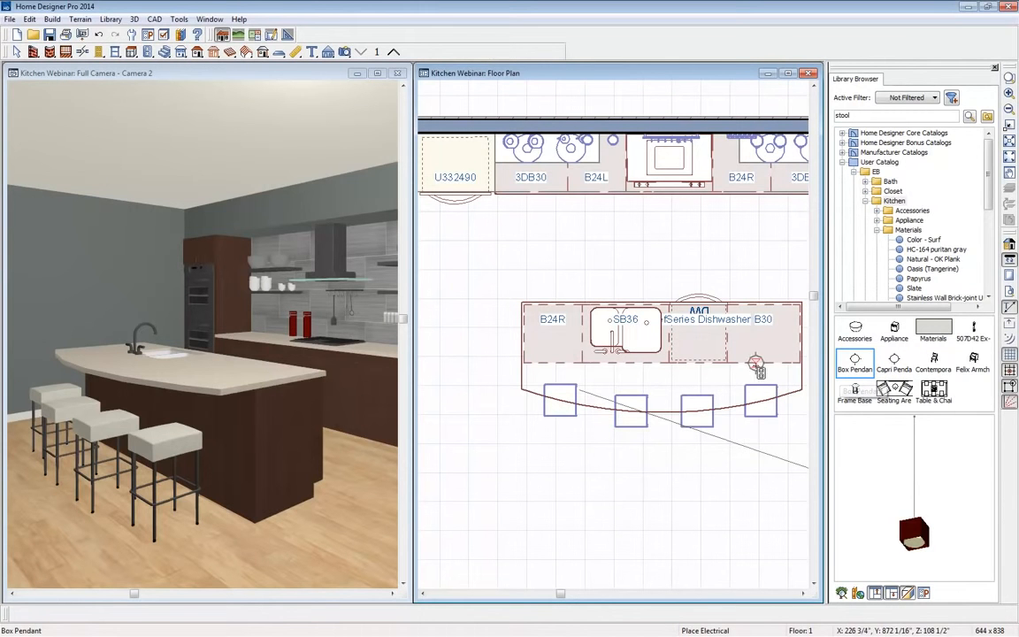
left_click(744, 363)
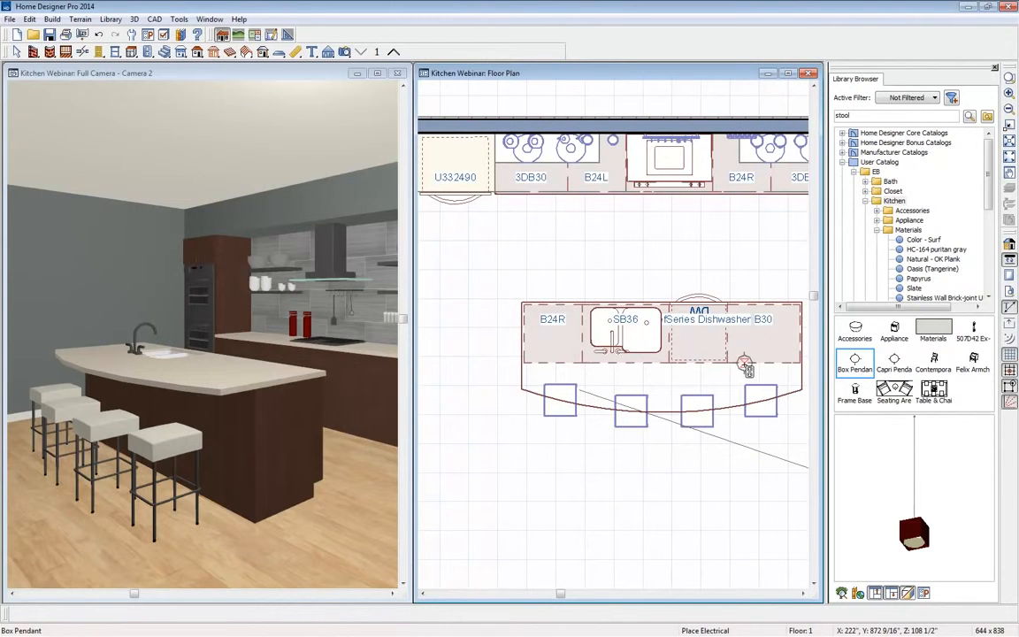
left_click(668, 363)
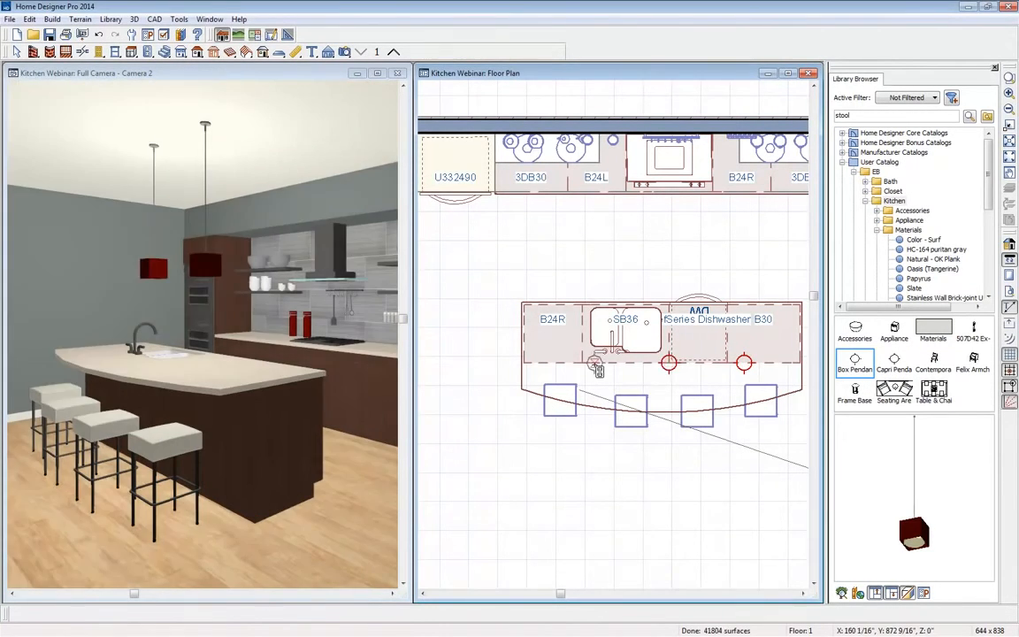
left_click(581, 362)
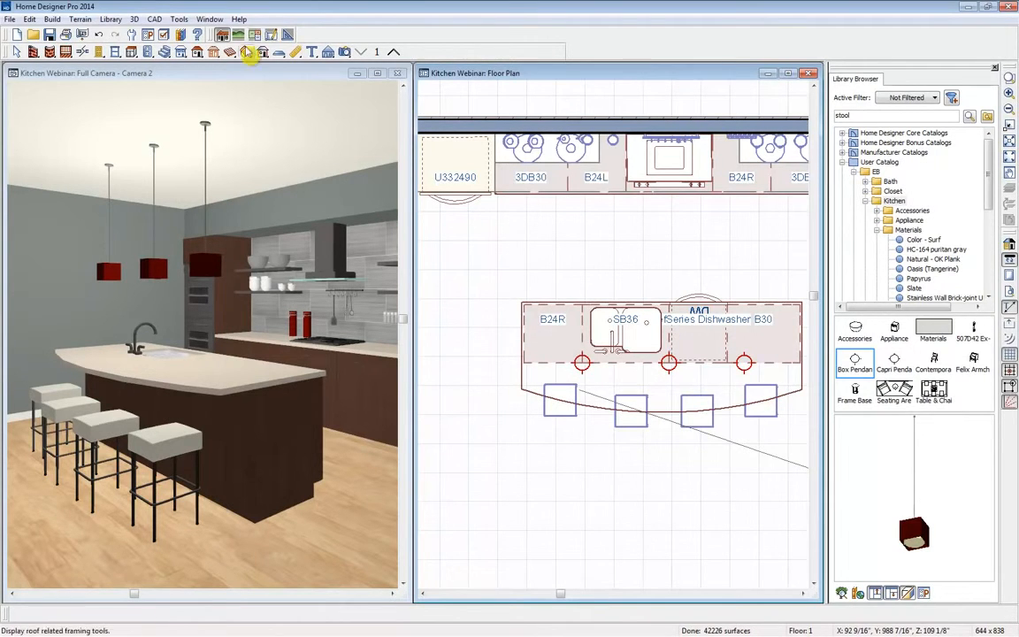
Step: Place one 110V outlet above the cooktop wall's counter, beside the range, and another on the side wall near the stools
left_click(148, 53)
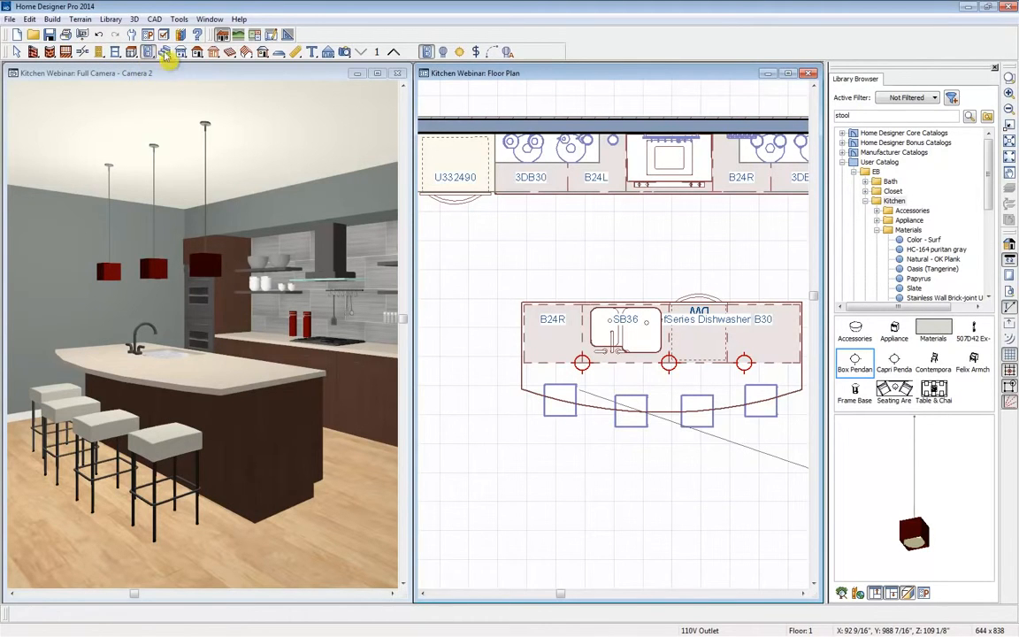
left_click(460, 53)
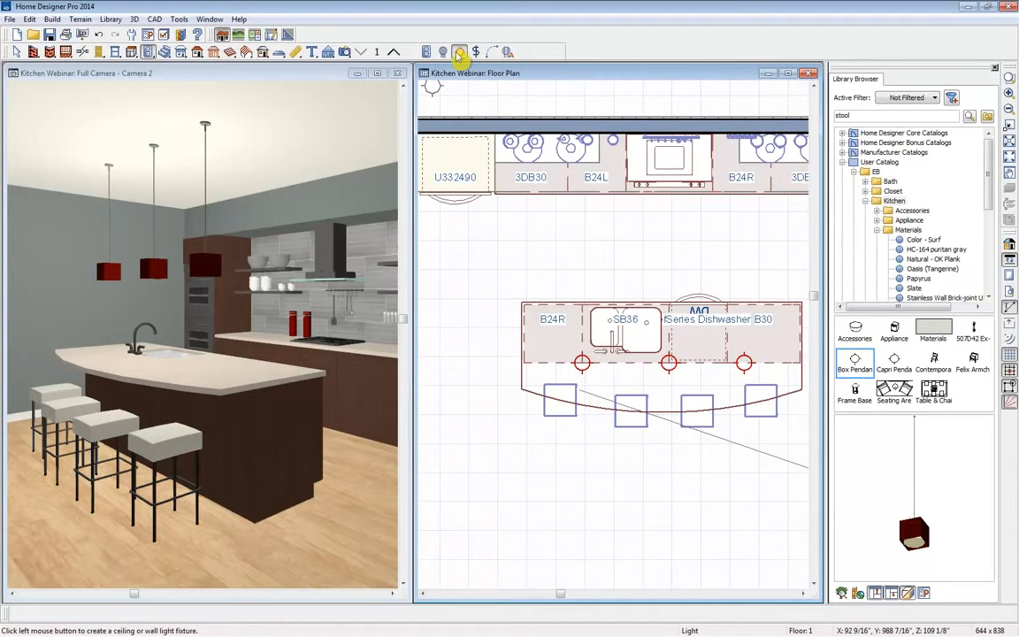
left_click(427, 53)
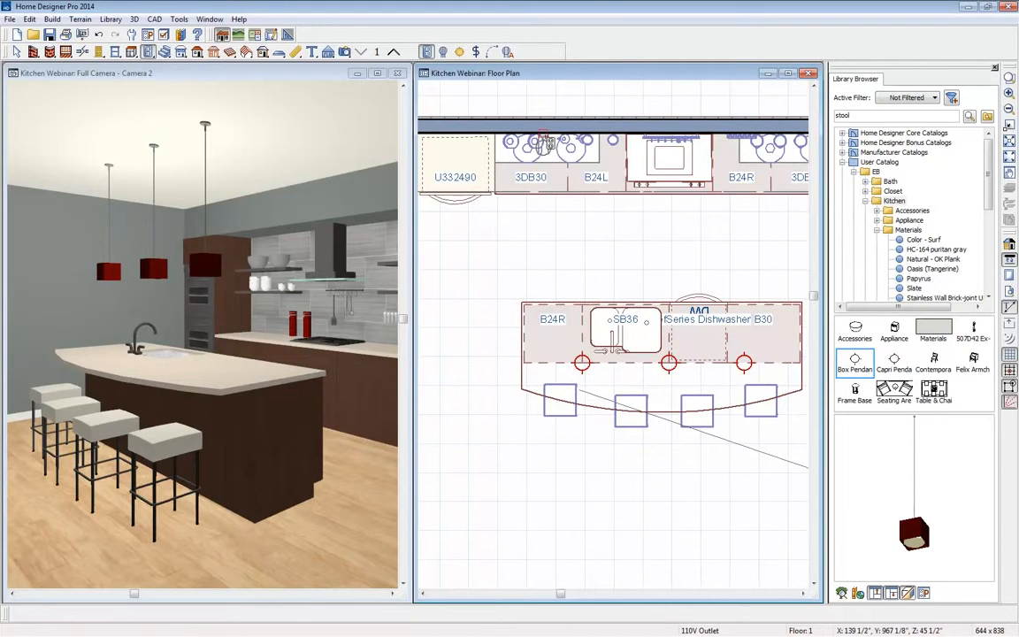
left_click(541, 142)
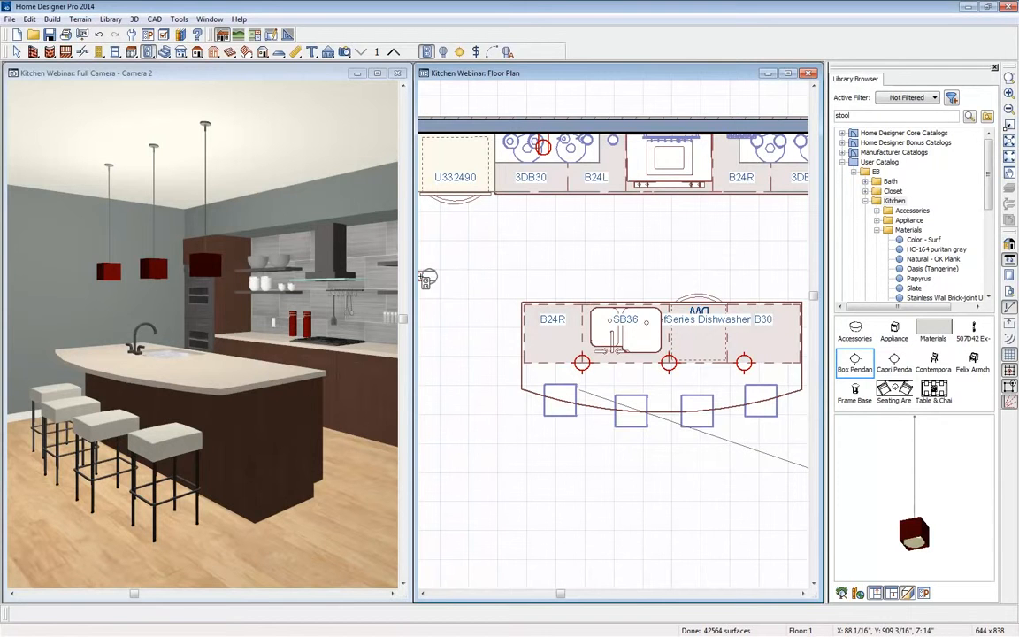
left_click(422, 425)
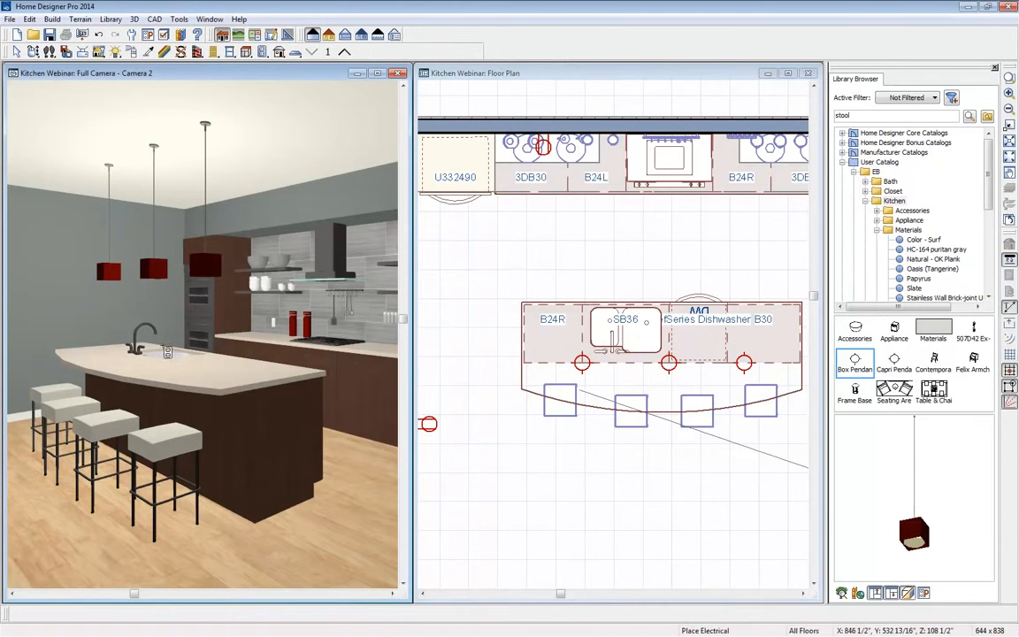
Step: Raise the side wall's outlet slightly in the camera view
left_click(33, 52)
left_click_drag(155, 353, 141, 355)
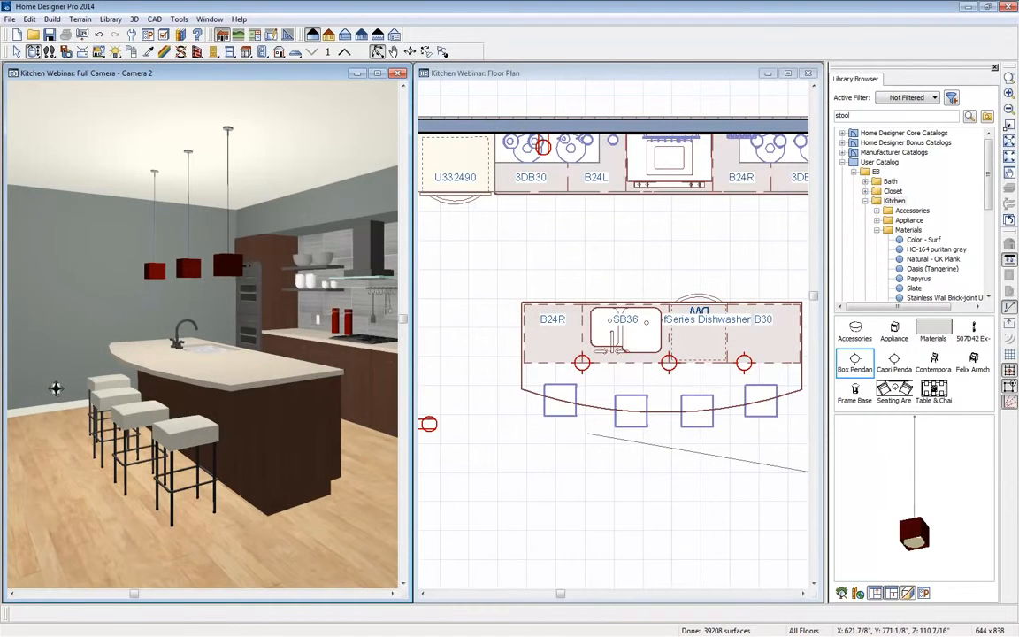
left_click(56, 390)
left_click_drag(56, 389, 56, 383)
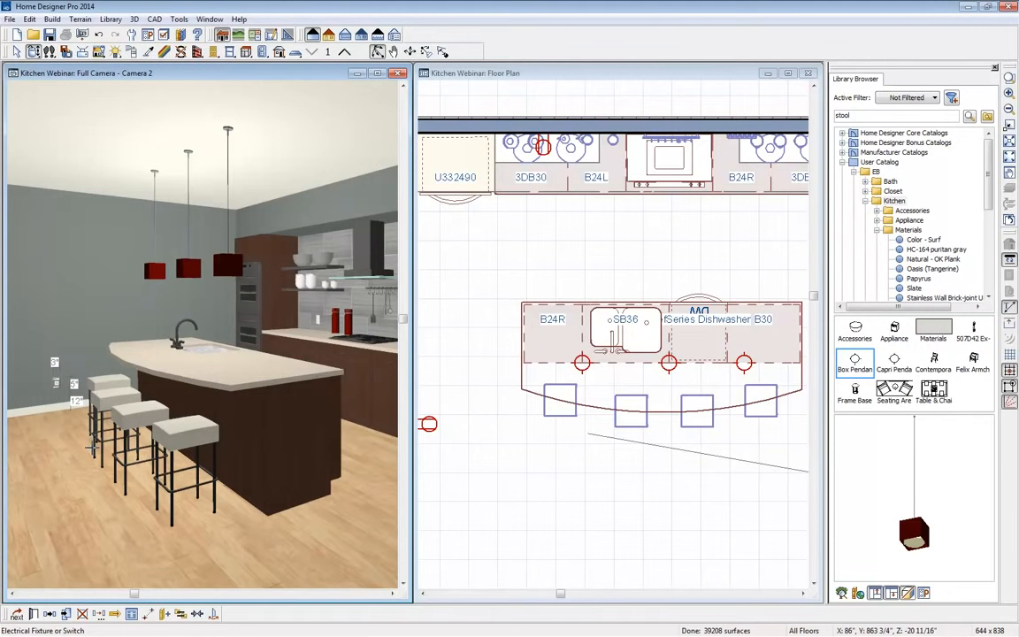
Step: Place a light switch on the side wall in the floor plan, near the outlet beside the island
left_click(522, 76)
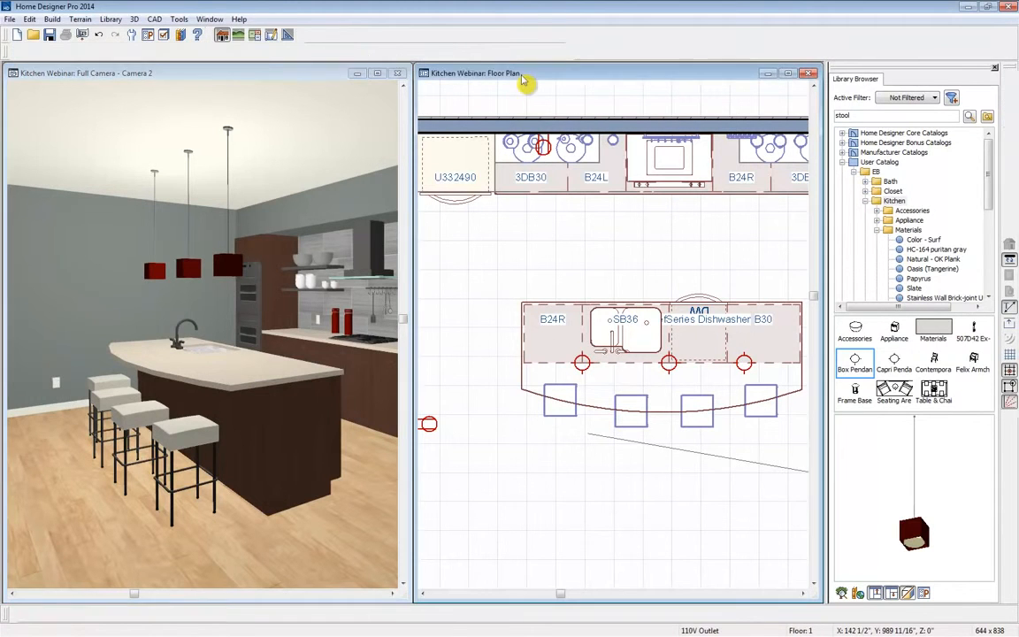
left_click(476, 52)
left_click(425, 386)
Step: Connect the side wall's switch to the three island pendants in series with Connect Electrical
left_click(493, 51)
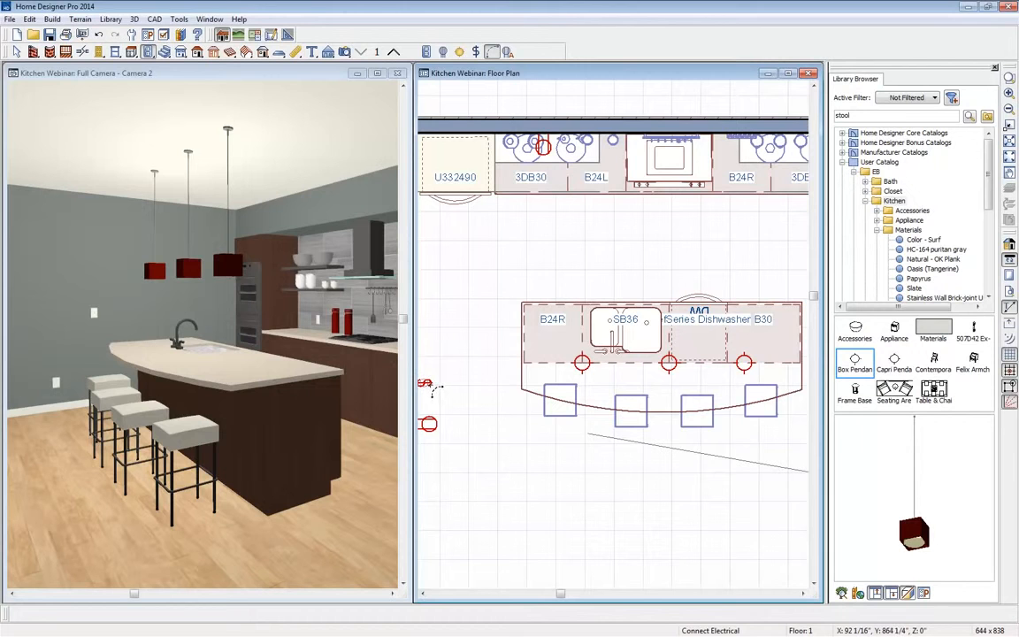
mouse_move(435, 387)
left_mouse_down()
mouse_move(482, 350)
mouse_move(534, 334)
mouse_move(585, 366)
mouse_move(747, 364)
left_mouse_up()
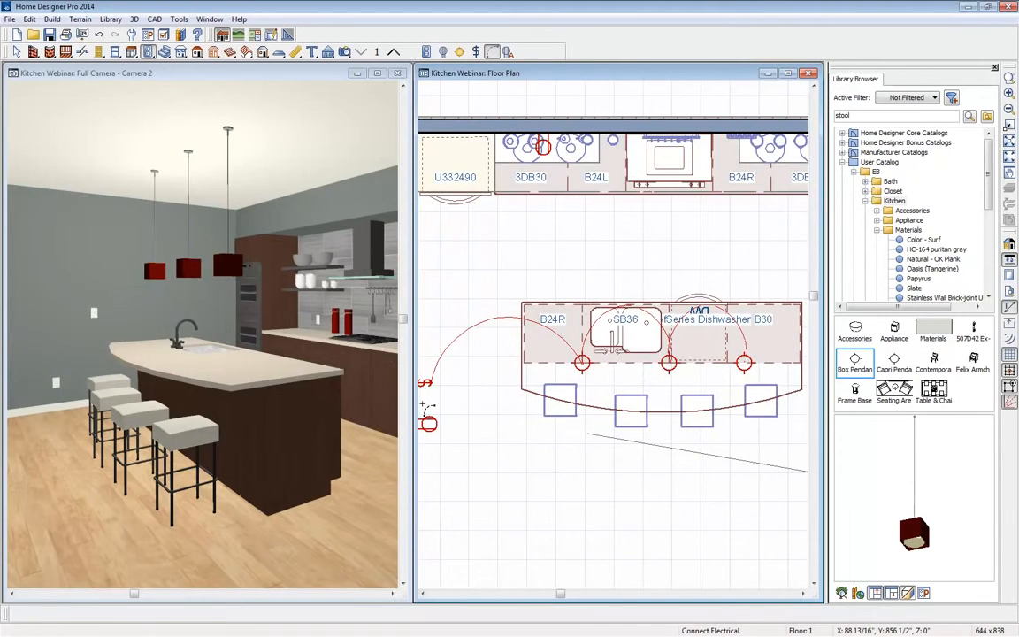
scroll(427, 407, "down", 1)
scroll(475, 410, "down", 1)
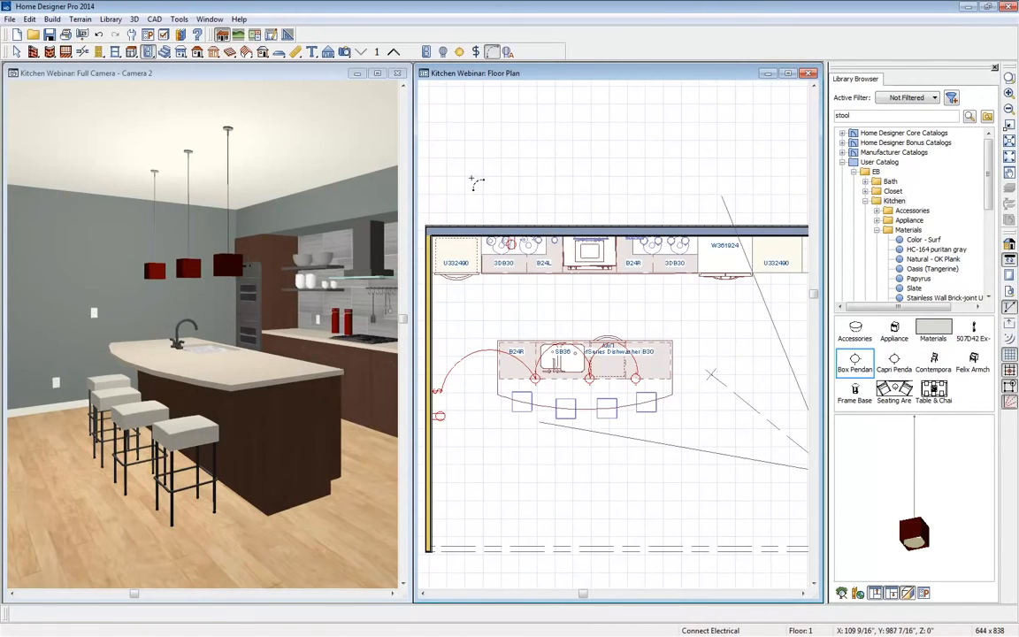
Step: Place five ceiling lights in the floor plan: one over each counter beside the range and three along the aisle before the island
left_click(459, 51)
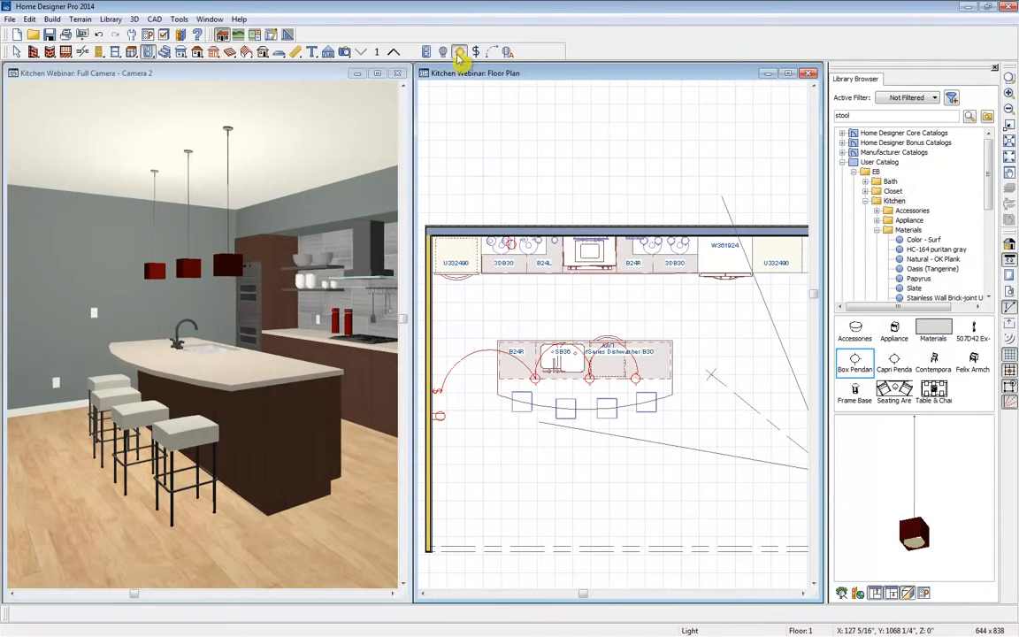
left_click(527, 256)
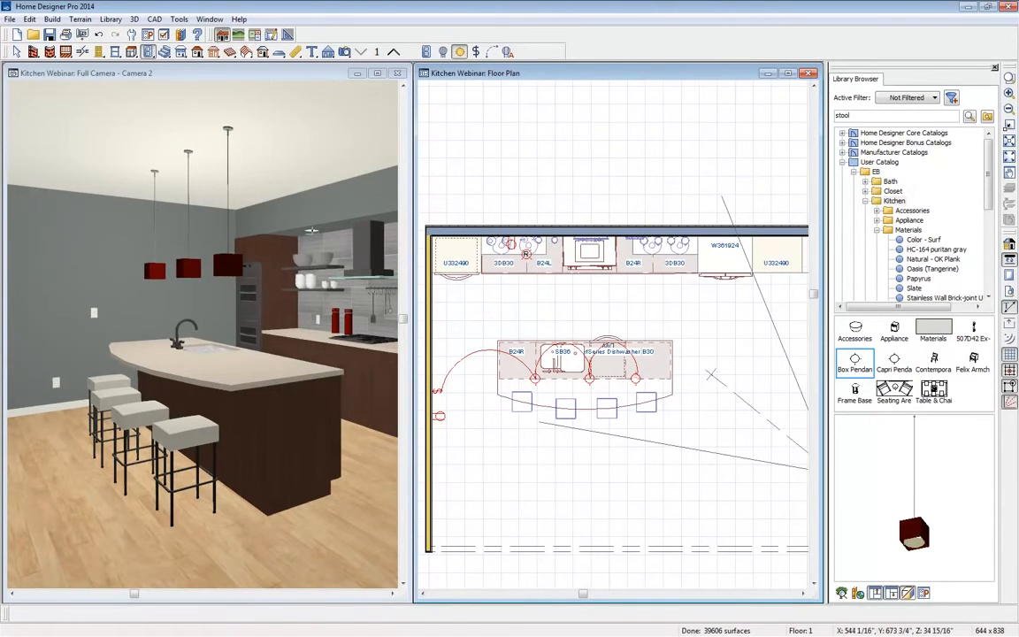
left_click(654, 258)
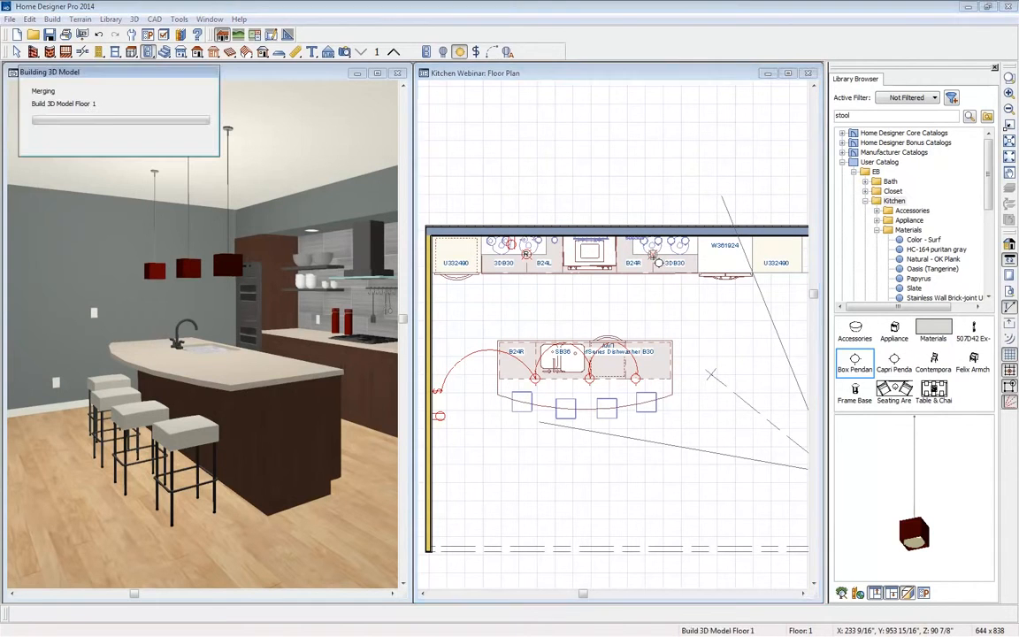
left_click(590, 287)
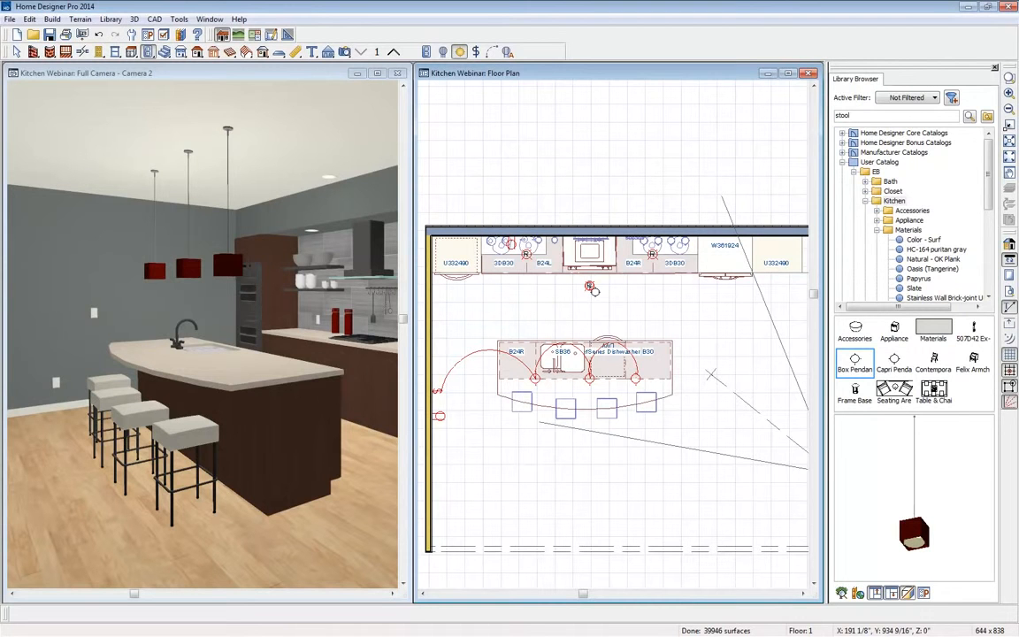
left_click(455, 309)
left_click(729, 316)
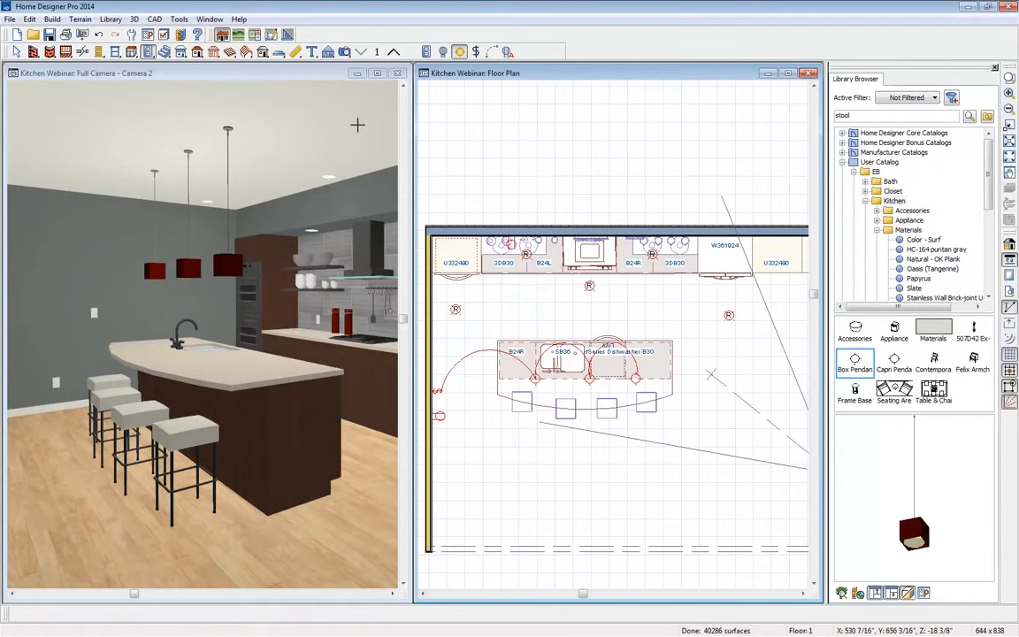
Step: Draw a horizontal CAD guide line across the floor beyond the stools and place three evenly spaced ceiling lights along it
left_click(154, 20)
mouse_move(169, 48)
left_click(290, 50)
left_click_drag(470, 483, 769, 483)
left_click(459, 51)
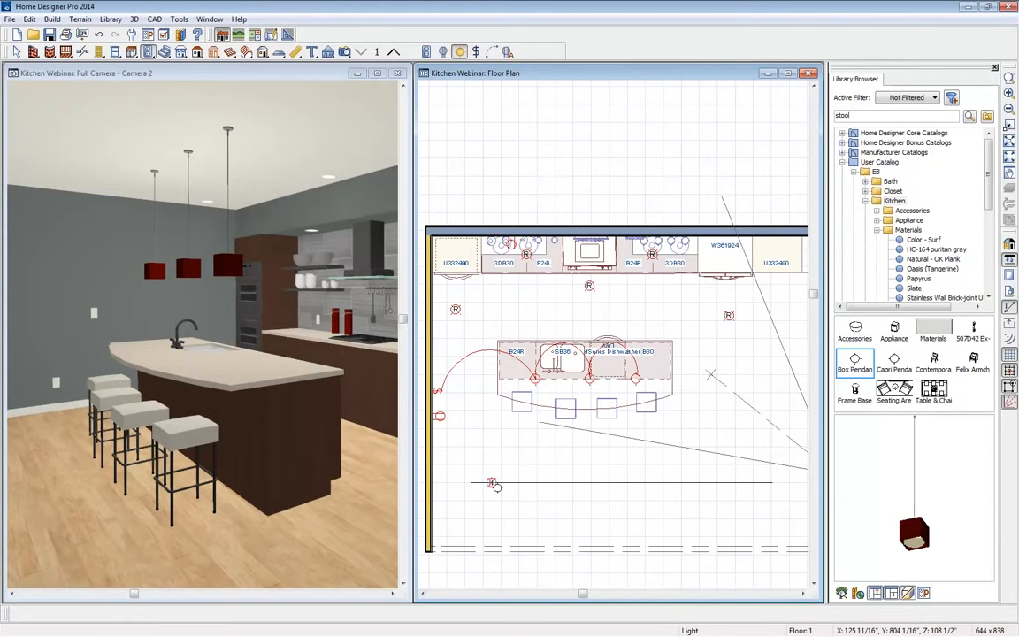
left_click(513, 483)
left_click(599, 483)
left_click(692, 483)
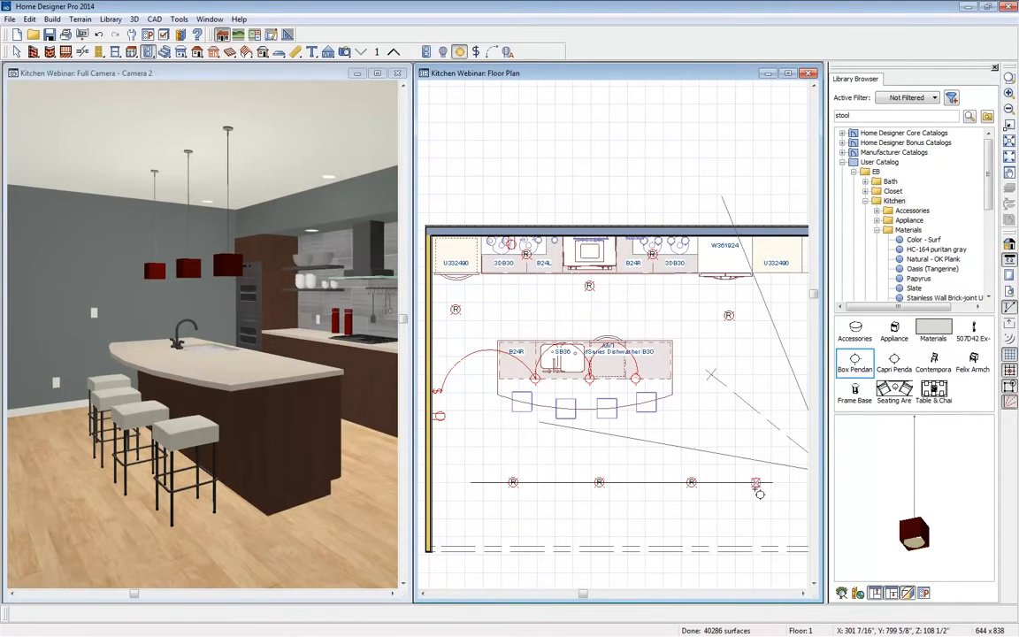
Step: Delete the CAD guide line beneath the row of three ceiling lights
key("space")
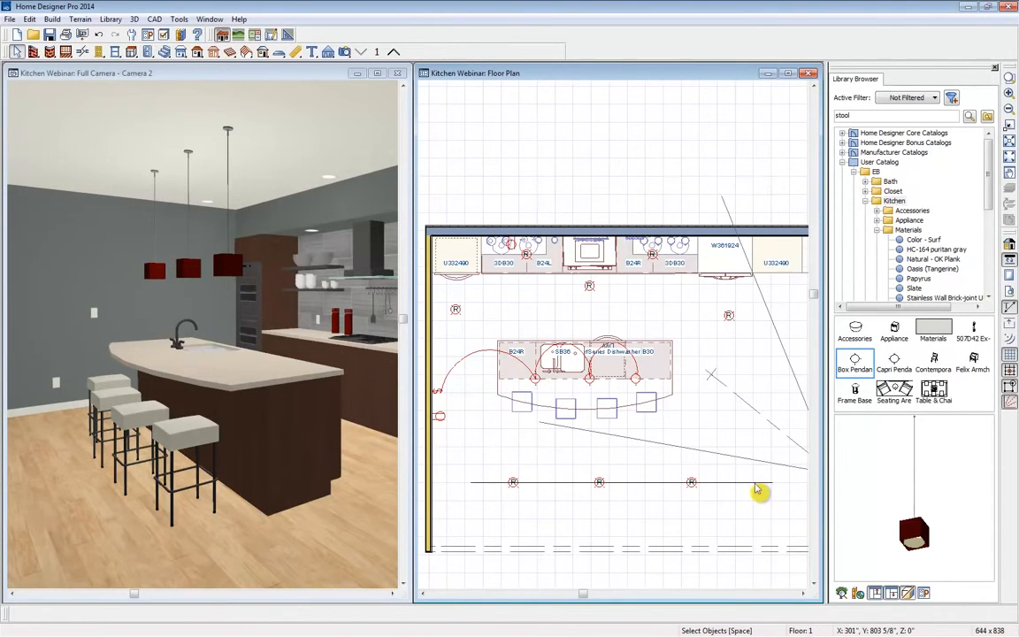
left_click(754, 483)
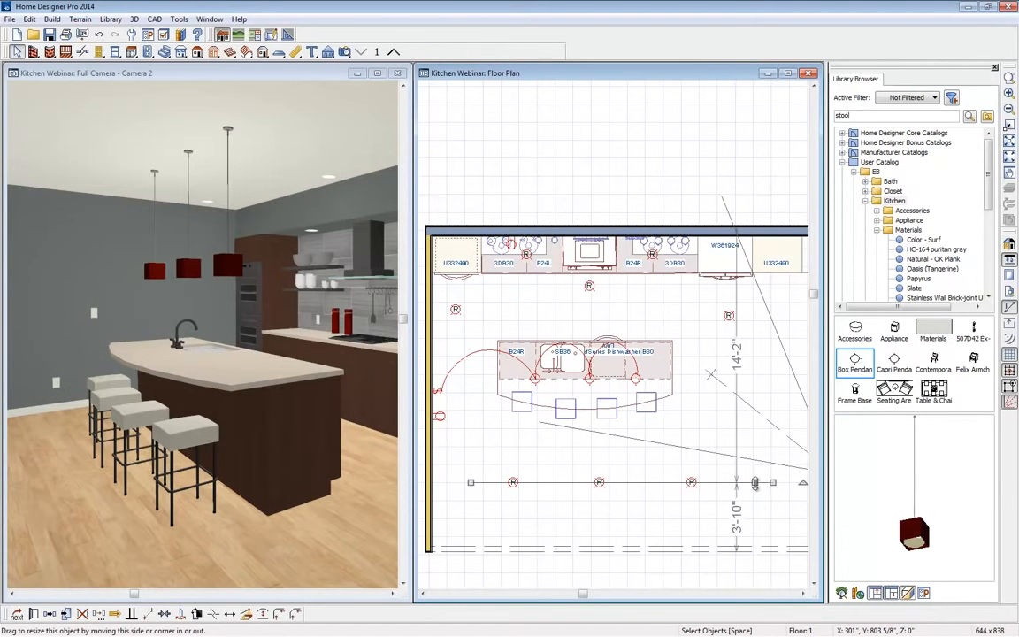
key("Delete")
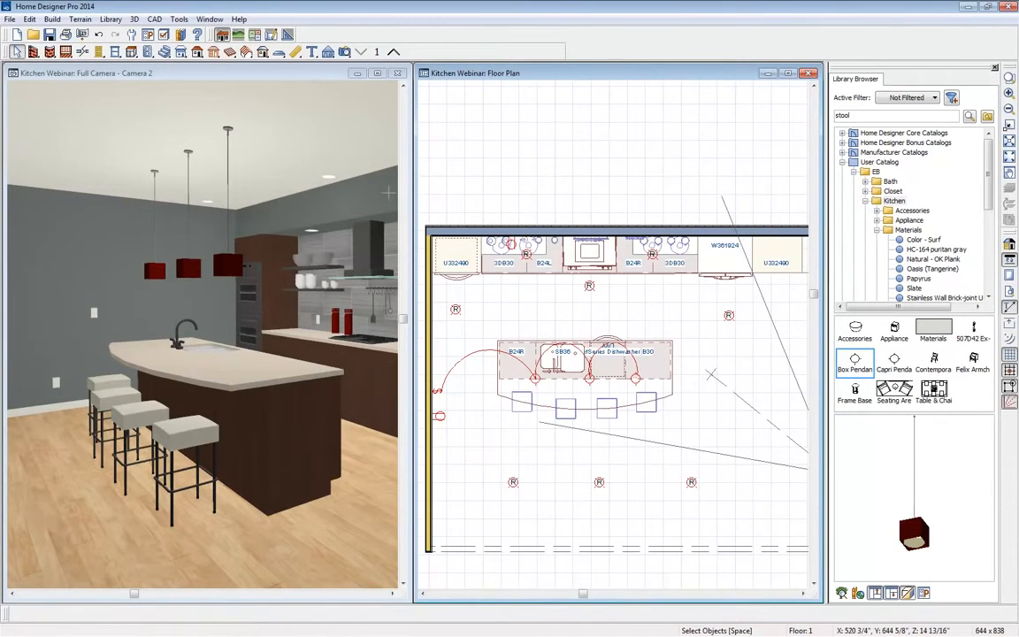
middle_click_drag(729, 432, 647, 415)
scroll(591, 401, "down", 2)
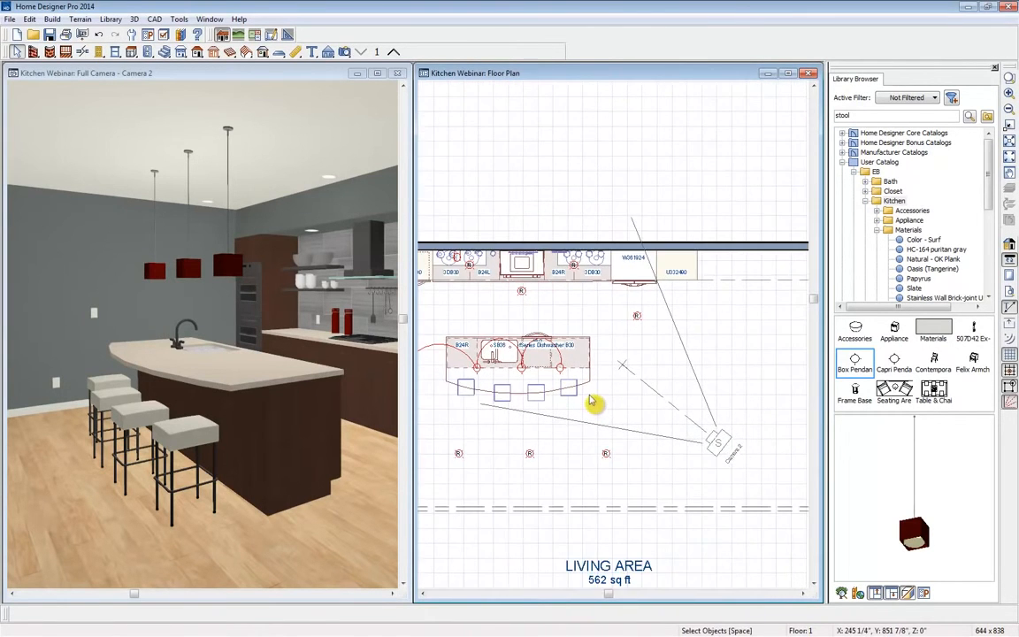
scroll(591, 401, "down", 1)
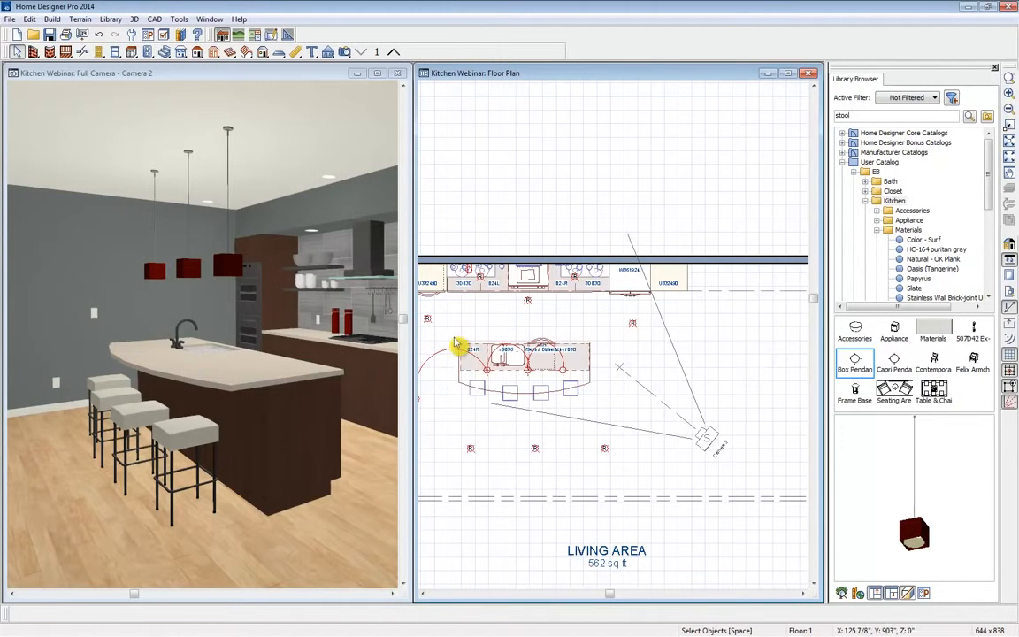
left_click_drag(450, 337, 599, 412)
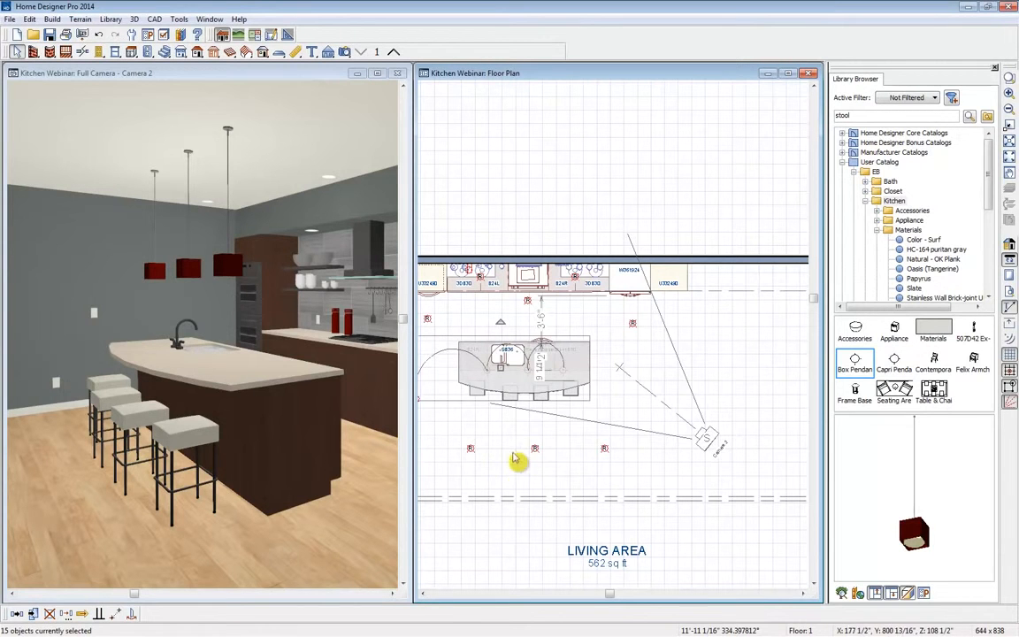
Step: Delete the electrical connections running from the side wall's switch through the three island pendants
scroll(492, 327, "up", 3)
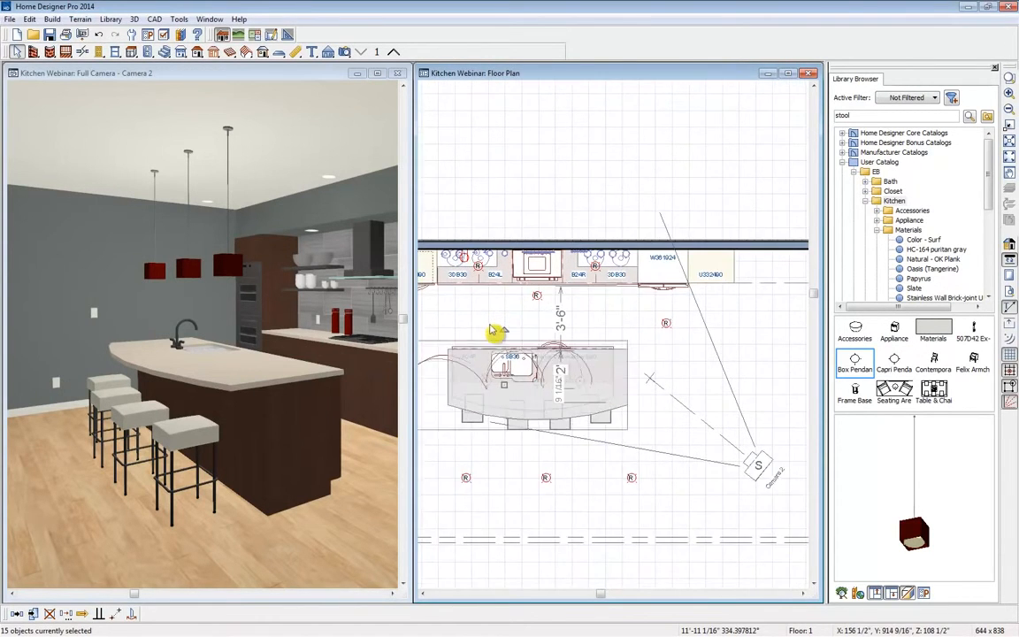
left_click(587, 373)
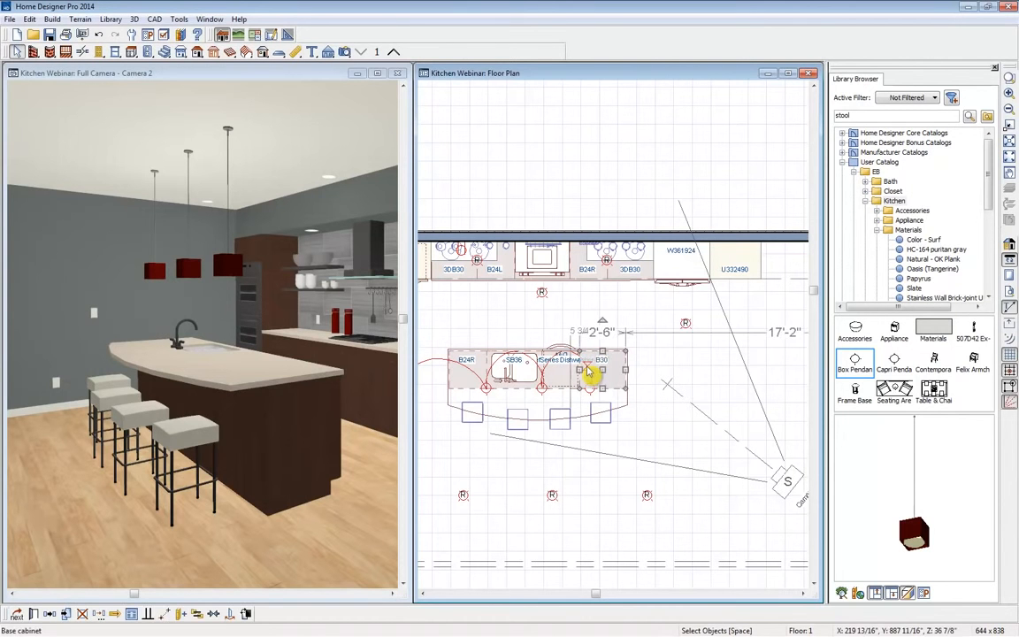
left_click(591, 375)
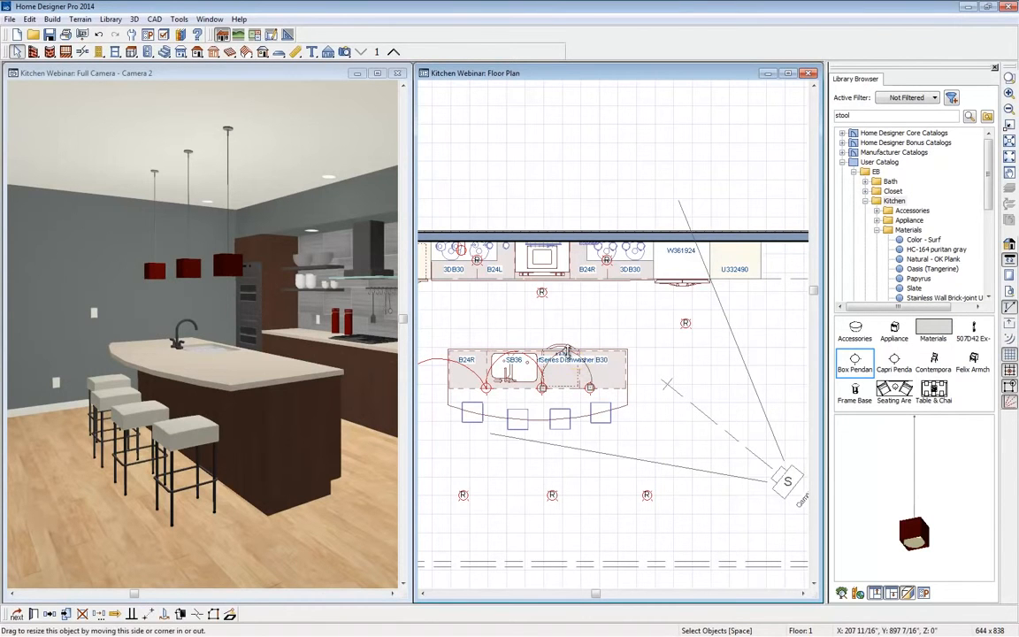
key("Delete")
left_click(535, 370)
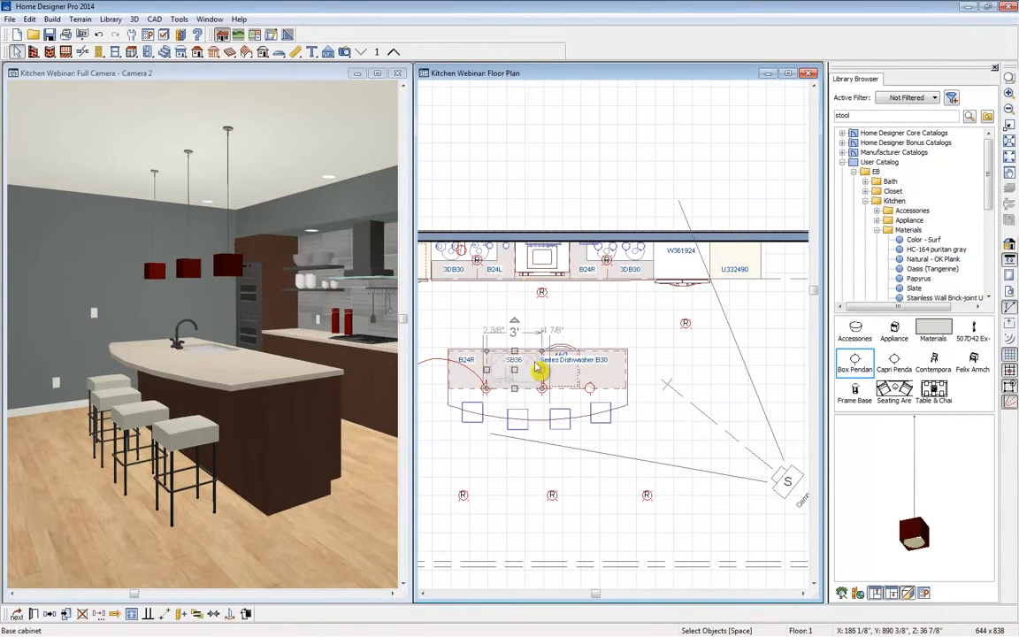
key("Tab")
key("Tab")
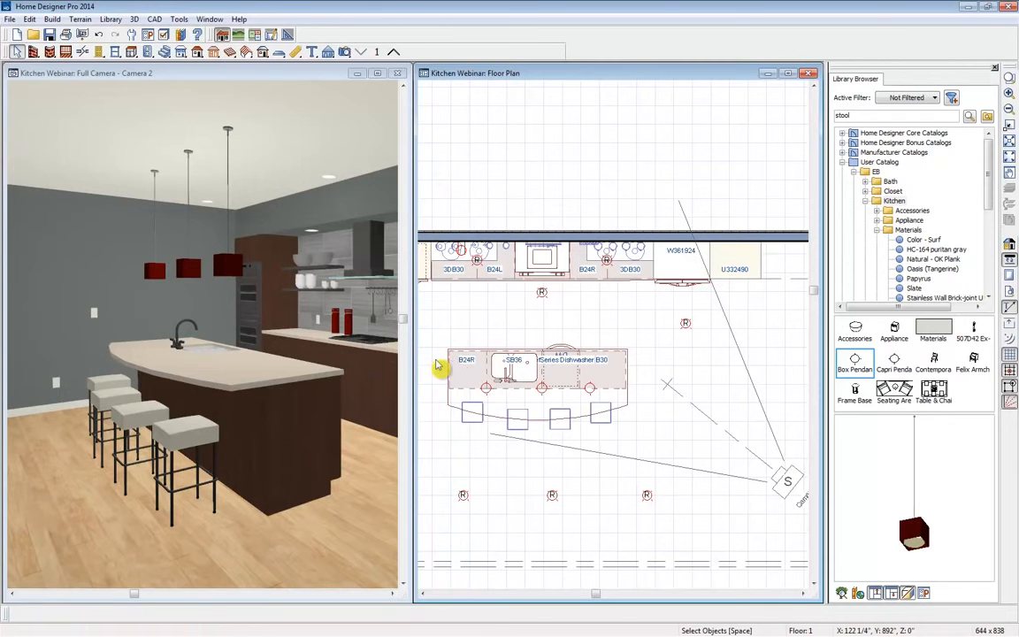
Step: Combine the island with its stools and pendants into one architectural block and shift it slightly away from the side wall
left_click_drag(443, 334, 646, 447)
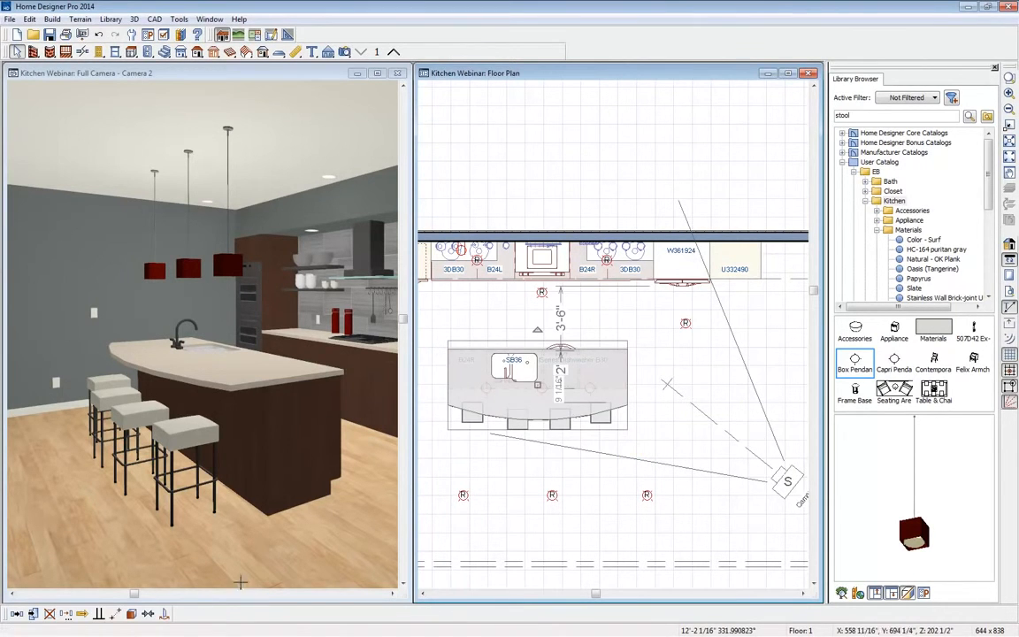
left_click(133, 615)
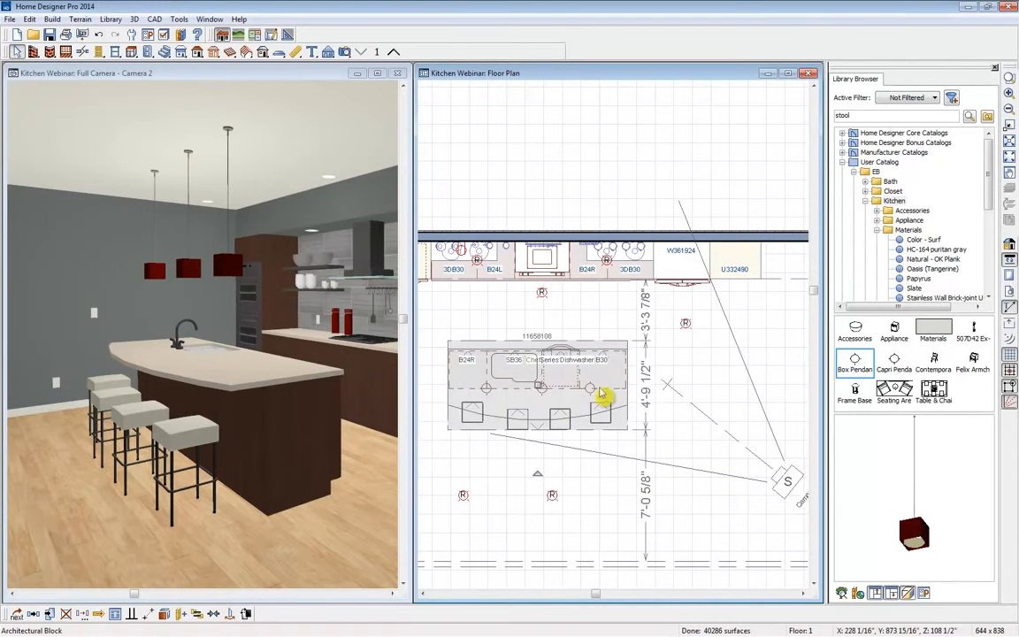
left_click_drag(534, 398, 551, 399)
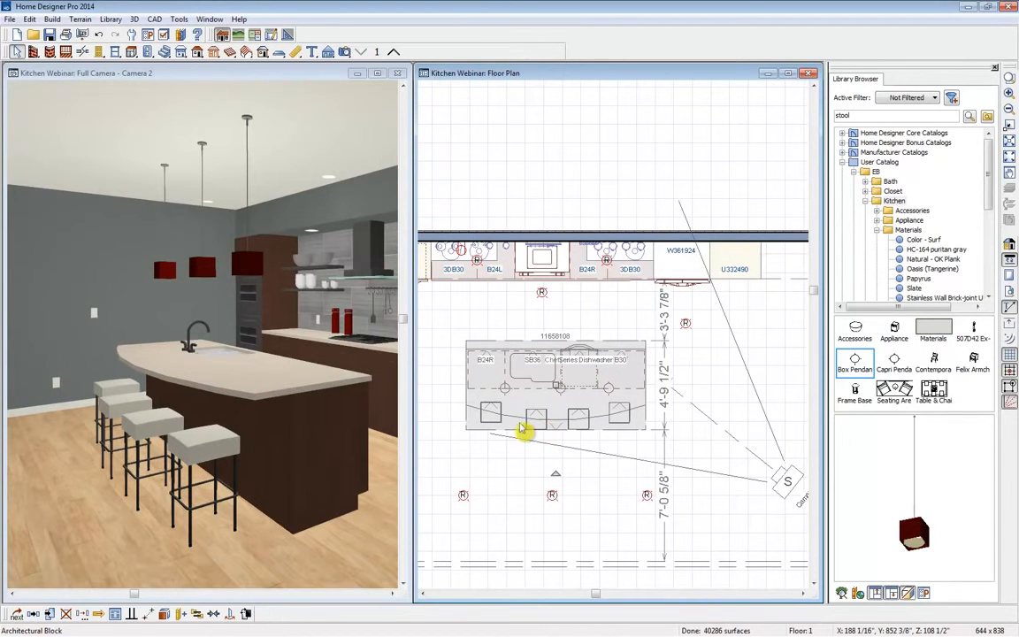
Step: Add the island block to the user library and name it Kitchen Island
left_click(180, 614)
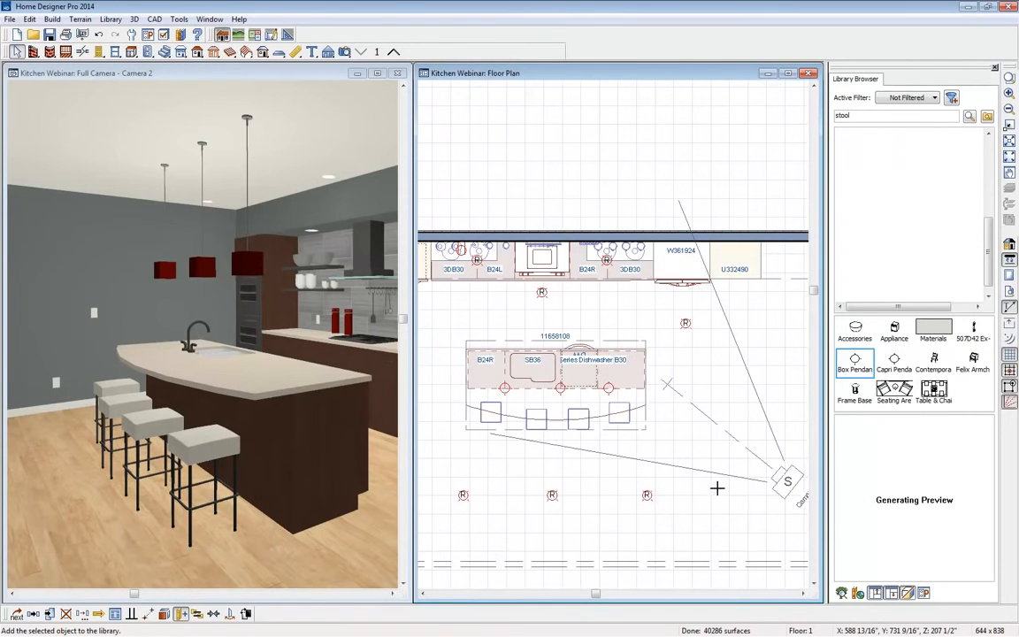
left_click(885, 290)
left_click(884, 289)
type("Kit")
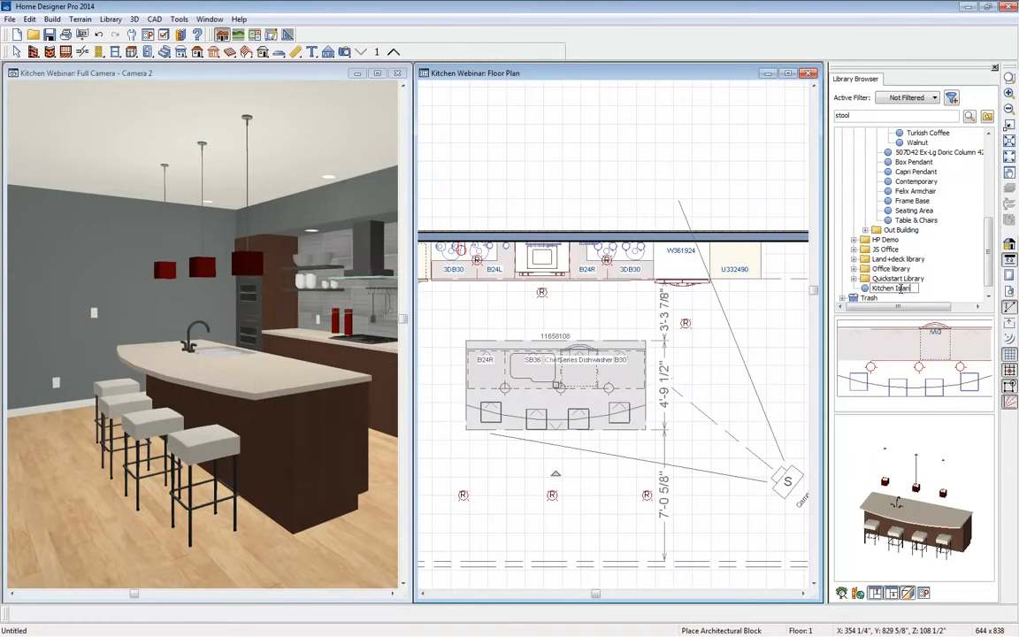
left_click(891, 268)
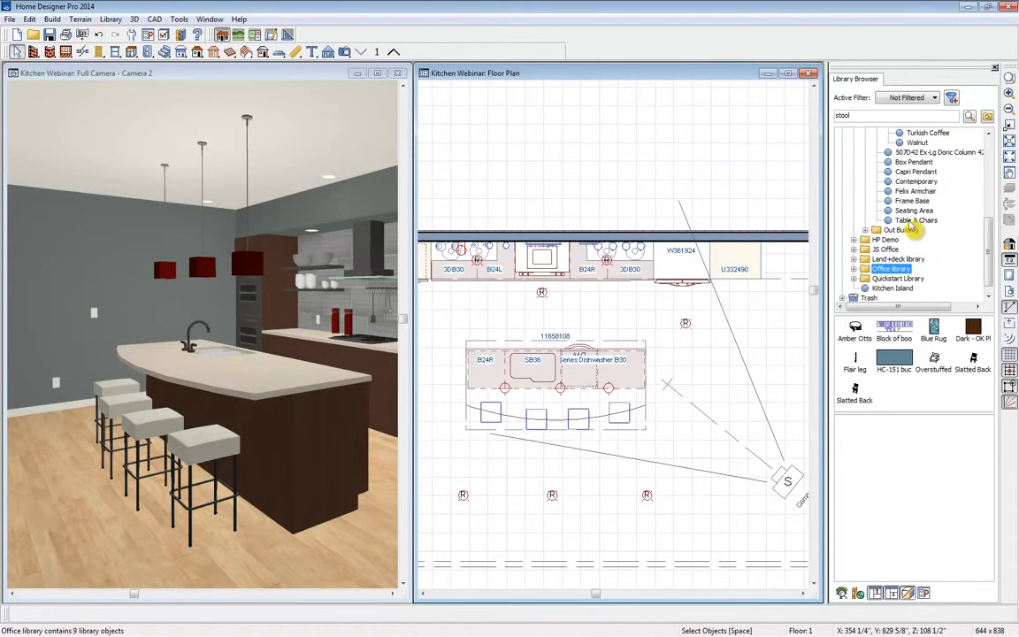
Step: Replace the camera view with a new full camera looking diagonally across the stools, and set its window beside the floor plan
left_click(398, 75)
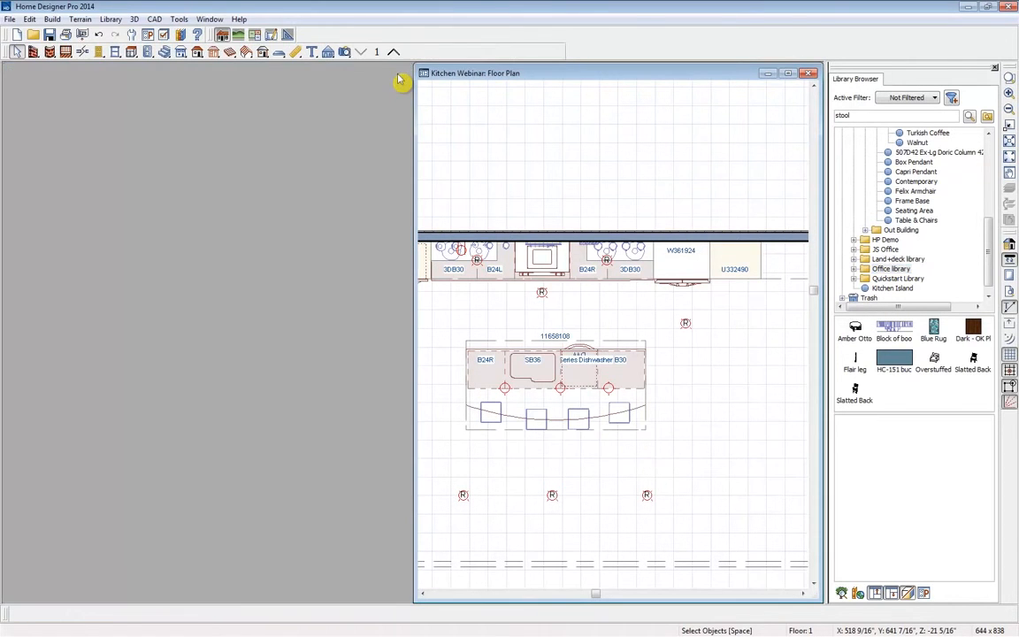
left_click(346, 52)
left_click_drag(430, 537, 499, 492)
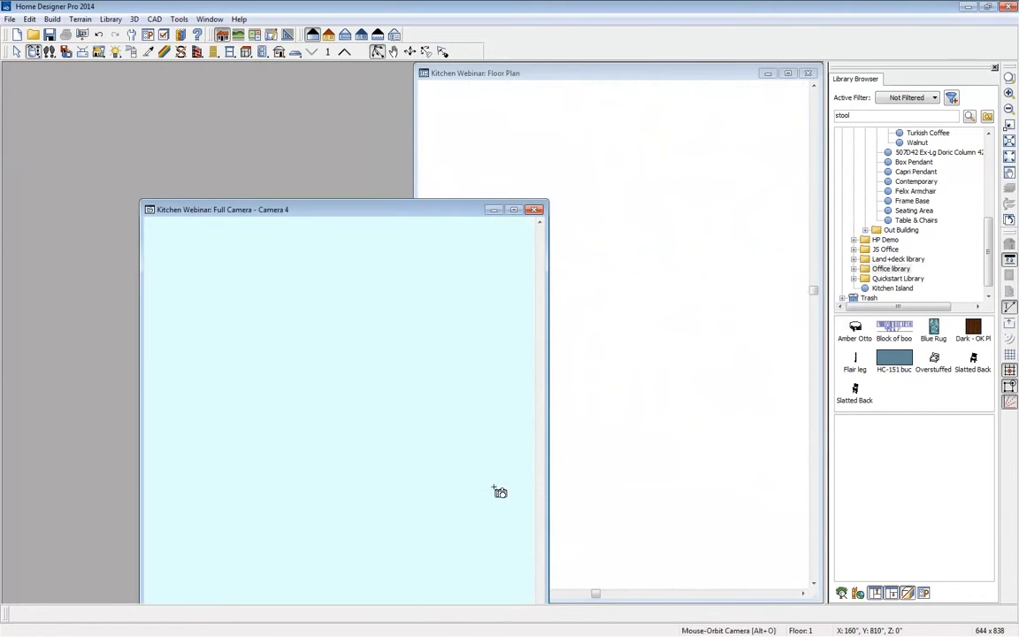
left_click_drag(391, 210, 258, 81)
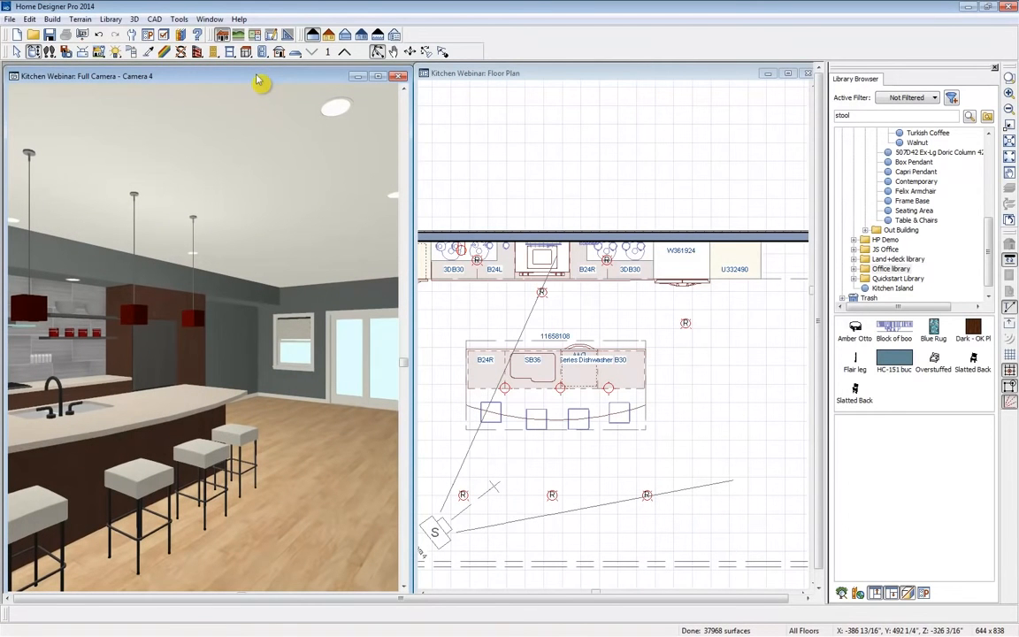
Step: Place the Table & Chairs library block in the floor plan at the island's end, farthest from the switch wall
left_click(902, 221)
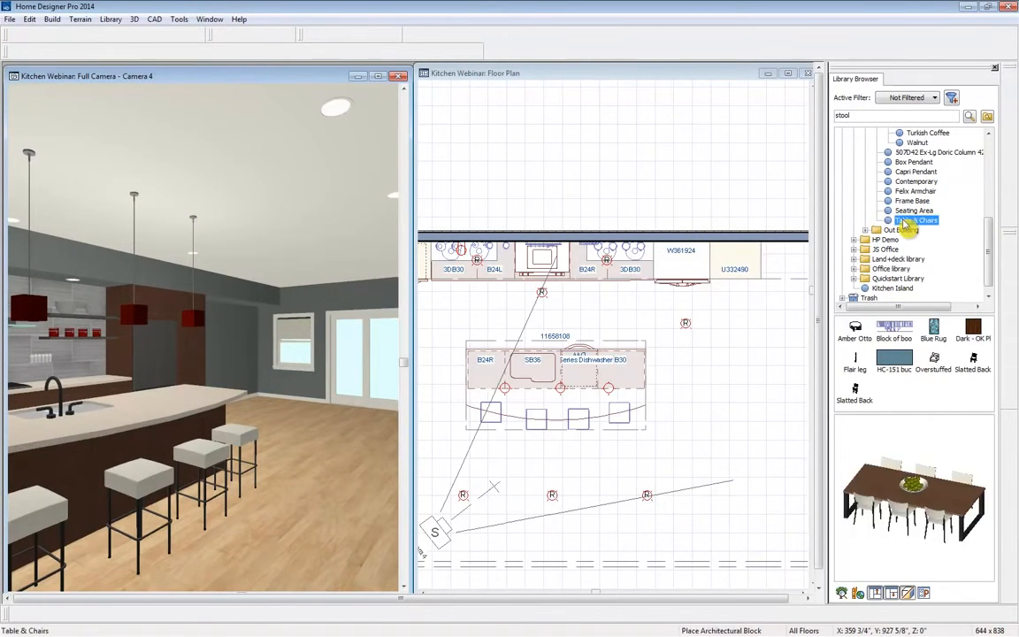
left_click(607, 74)
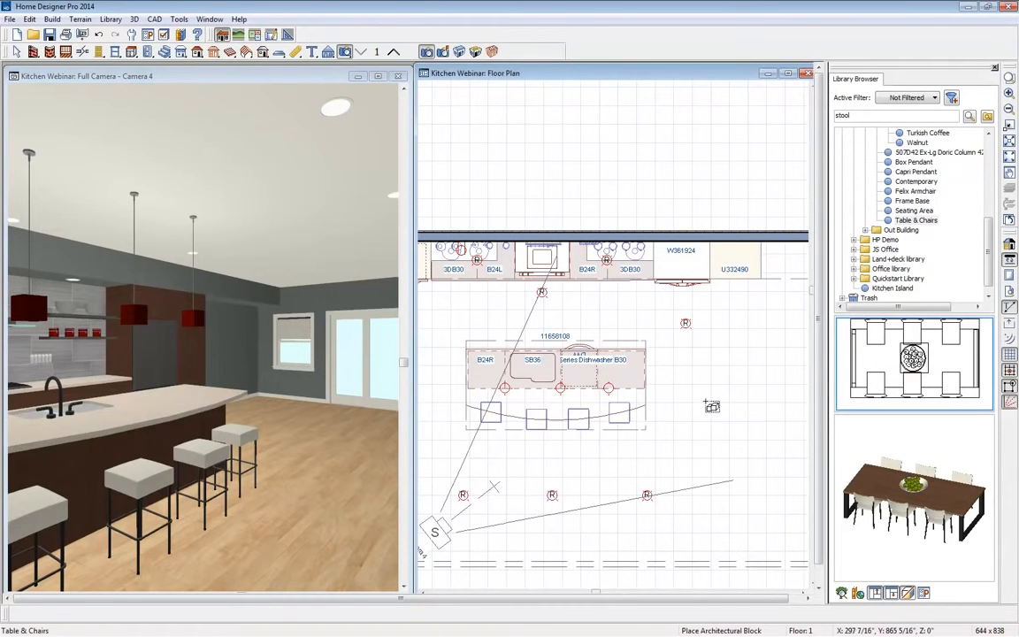
left_click(742, 414)
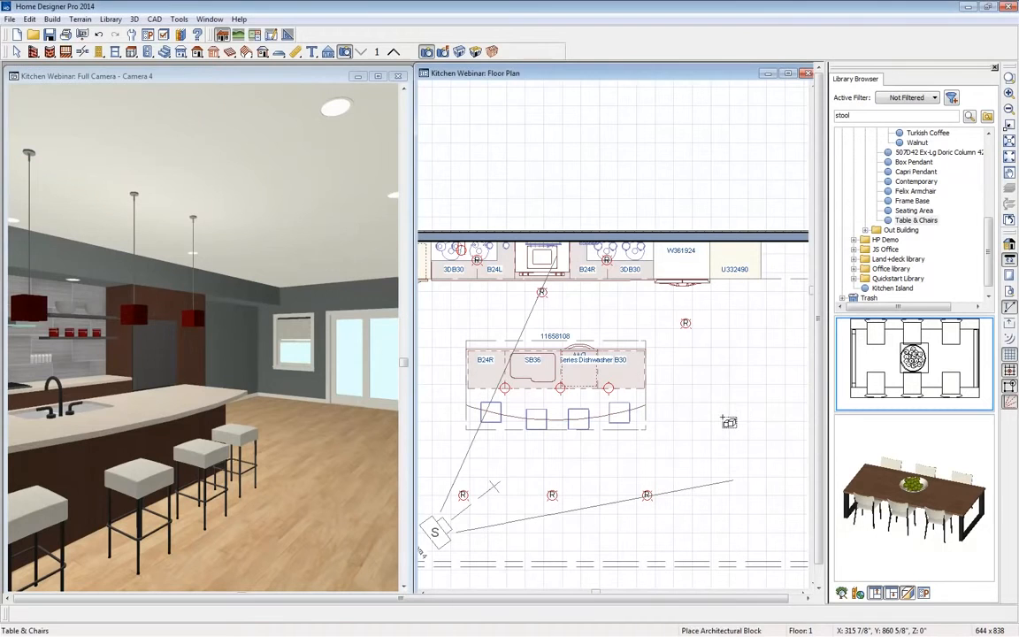
left_click(733, 408)
left_click_drag(733, 408, 726, 400)
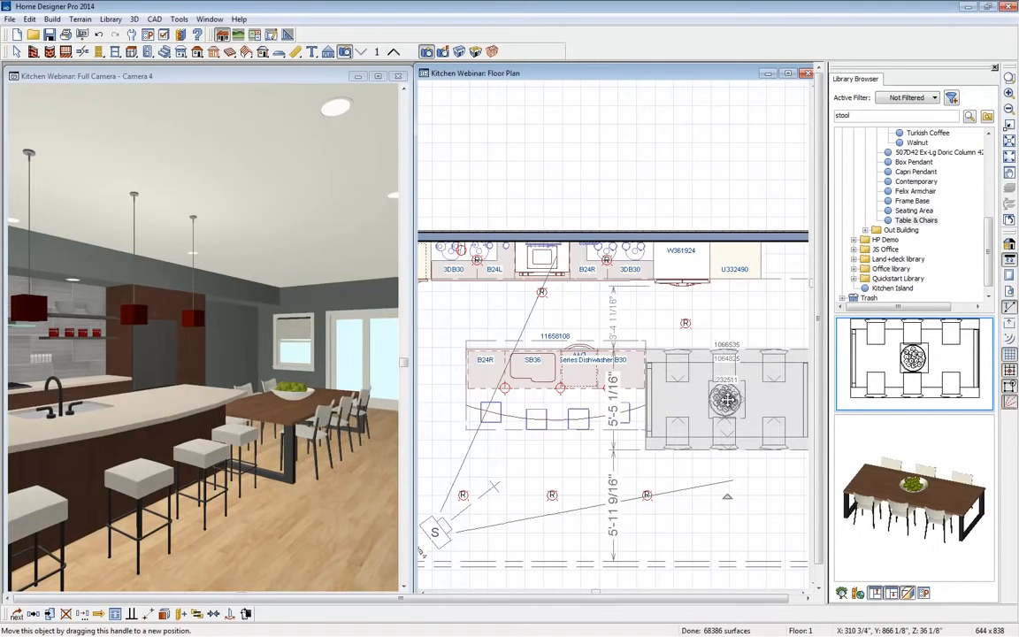
Step: Place the Seating Area library block and move it against the cooktop wall, between the last tall cabinet and the room's corner
middle_click_drag(677, 402, 516, 430)
left_click(914, 210)
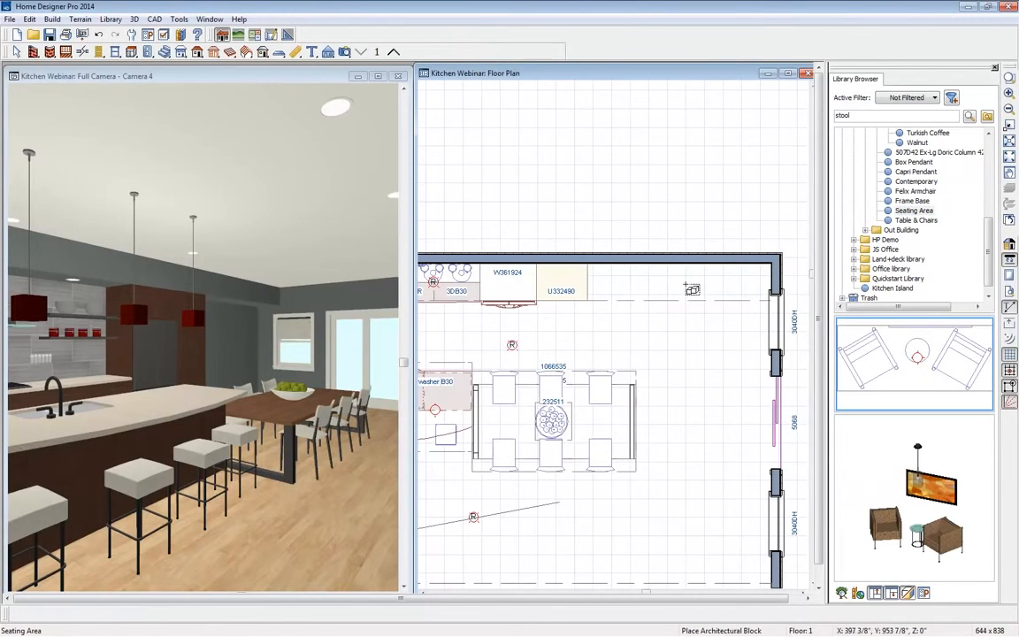
left_click(631, 155)
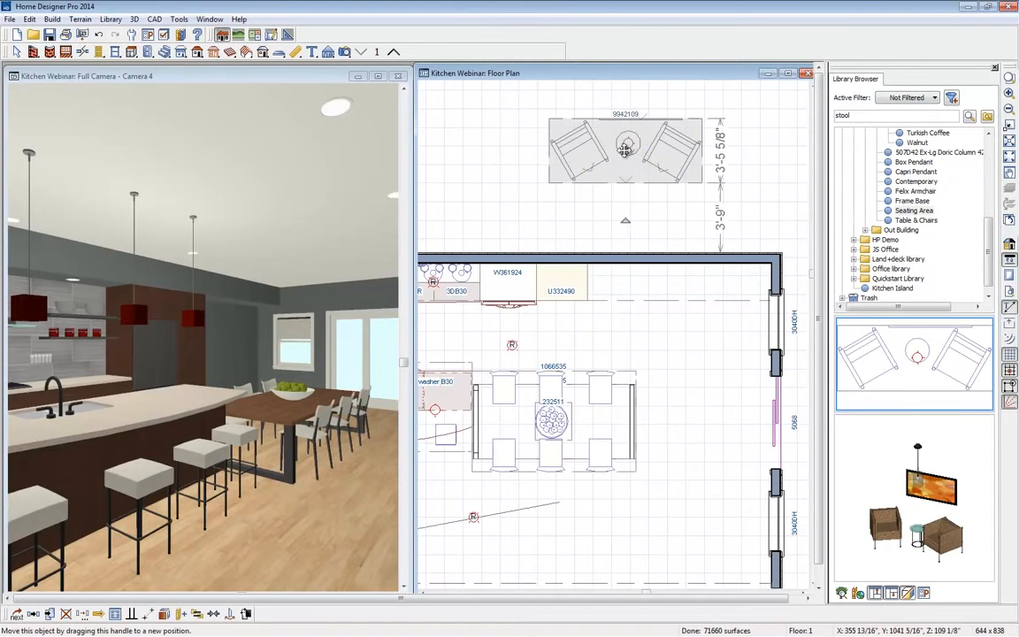
left_click_drag(632, 156, 674, 296)
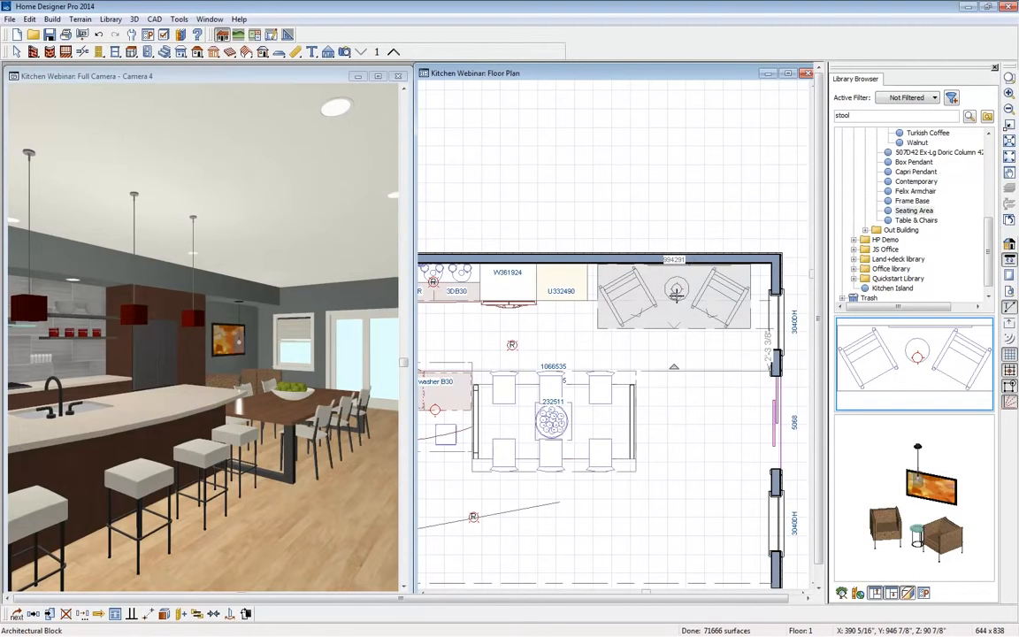
Step: Orbit the full camera view so the cooktop wall, island, dining table and seating area can be seen together
left_click(282, 81)
left_click(33, 52)
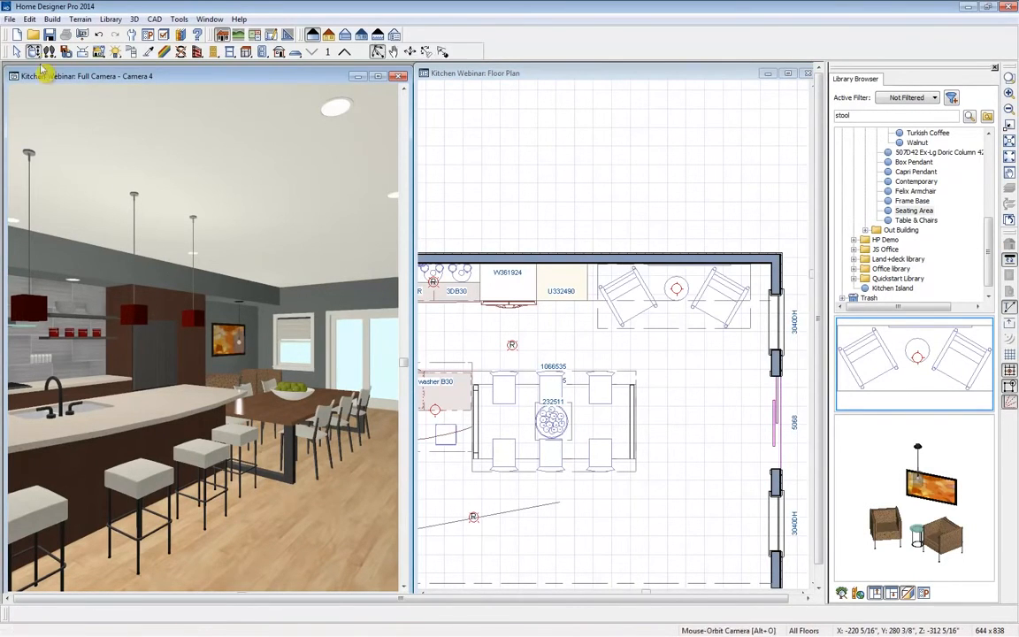
left_click_drag(376, 428, 352, 426)
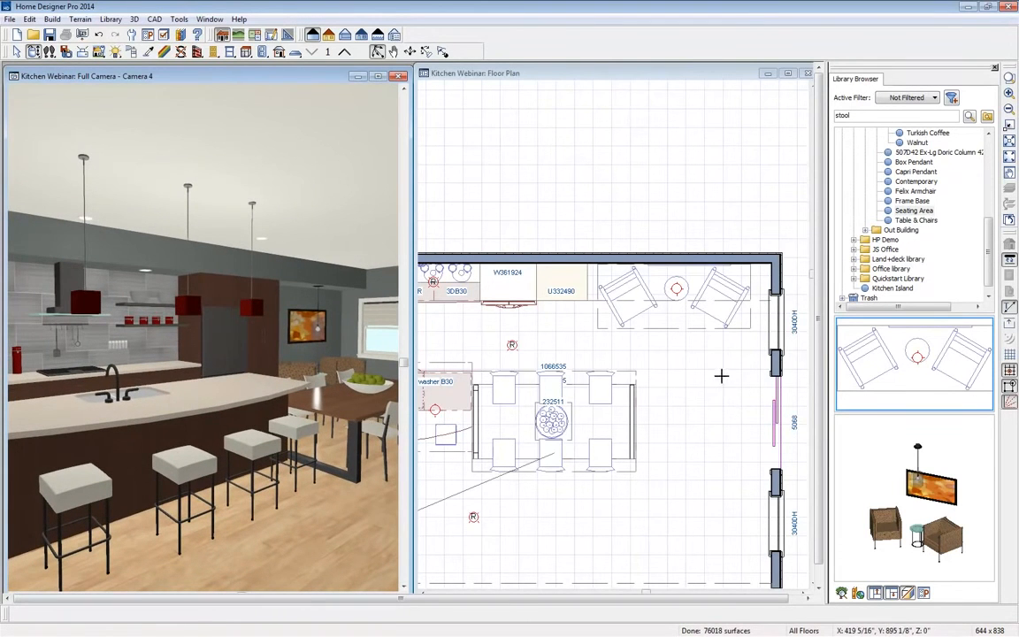
Step: Collapse the user catalog and look over the folders in the Home Designer Bonus Catalogs
left_click_drag(993, 256, 988, 202)
left_click(876, 171)
left_click(865, 142)
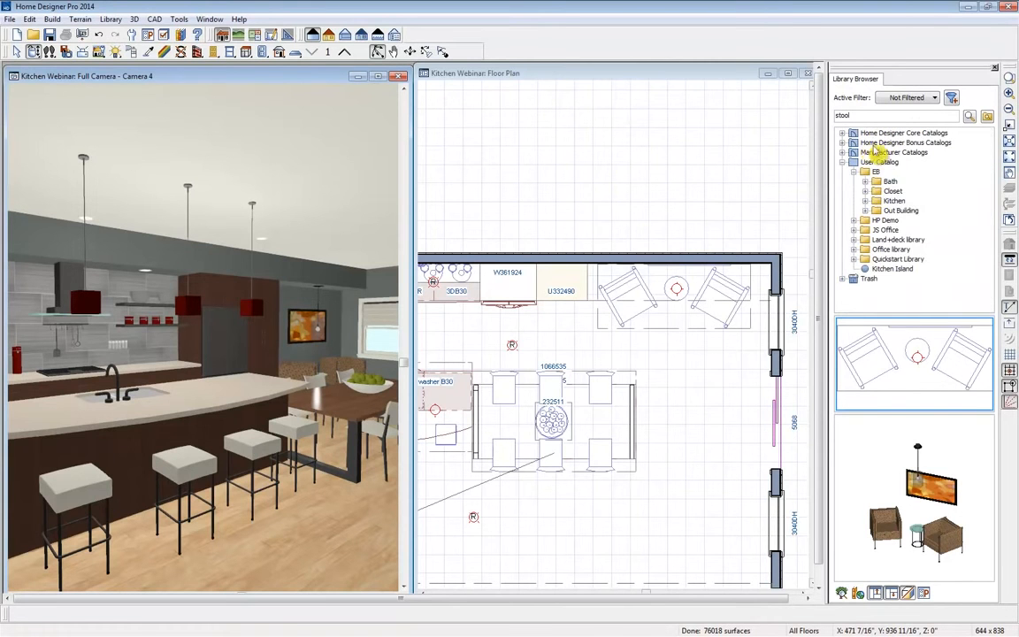
left_click(843, 162)
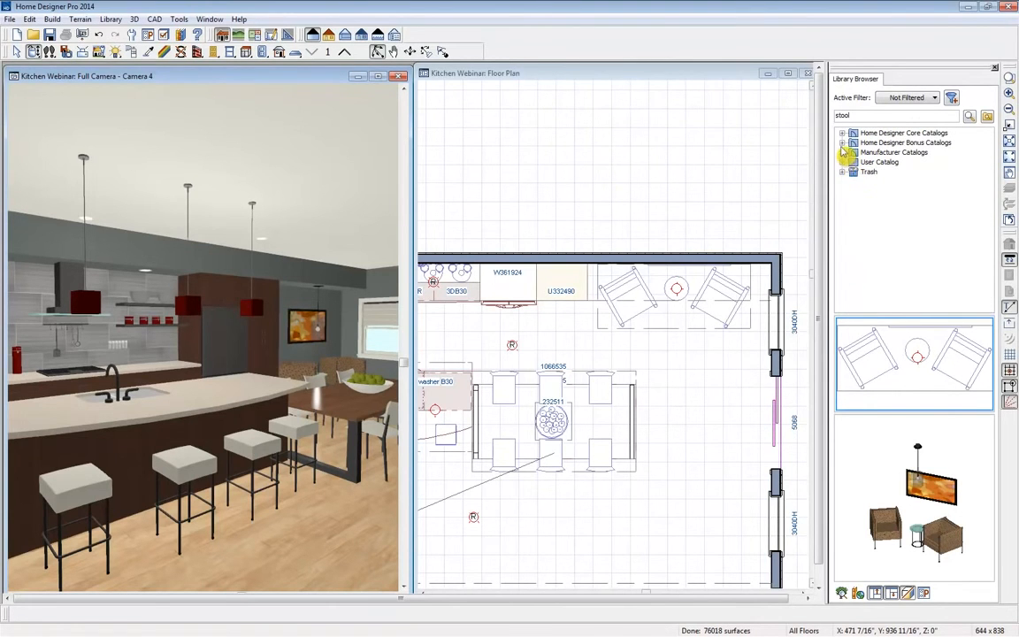
left_click(843, 143)
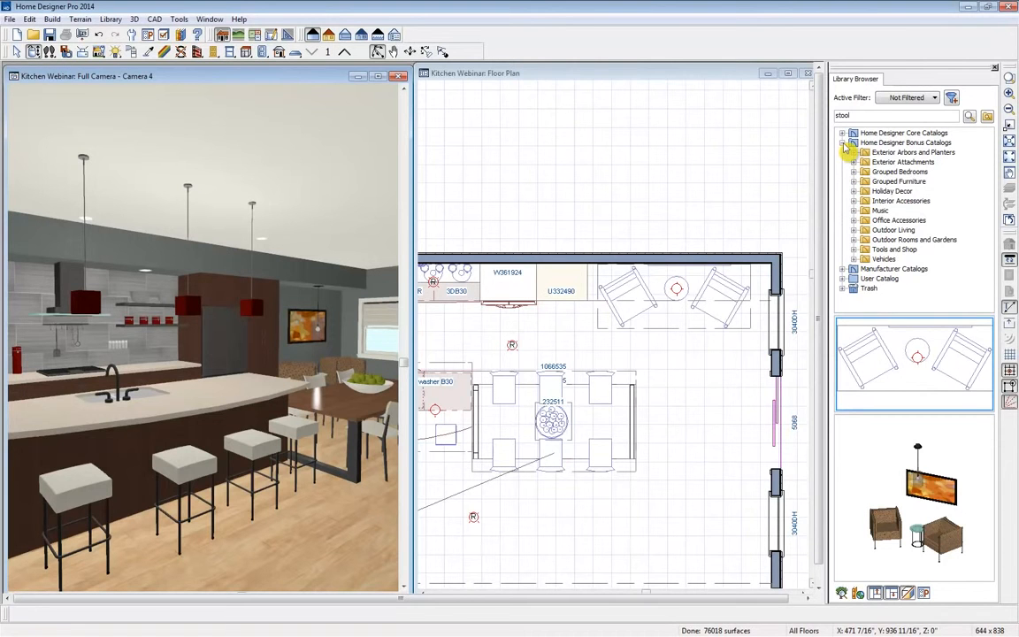
left_click(843, 142)
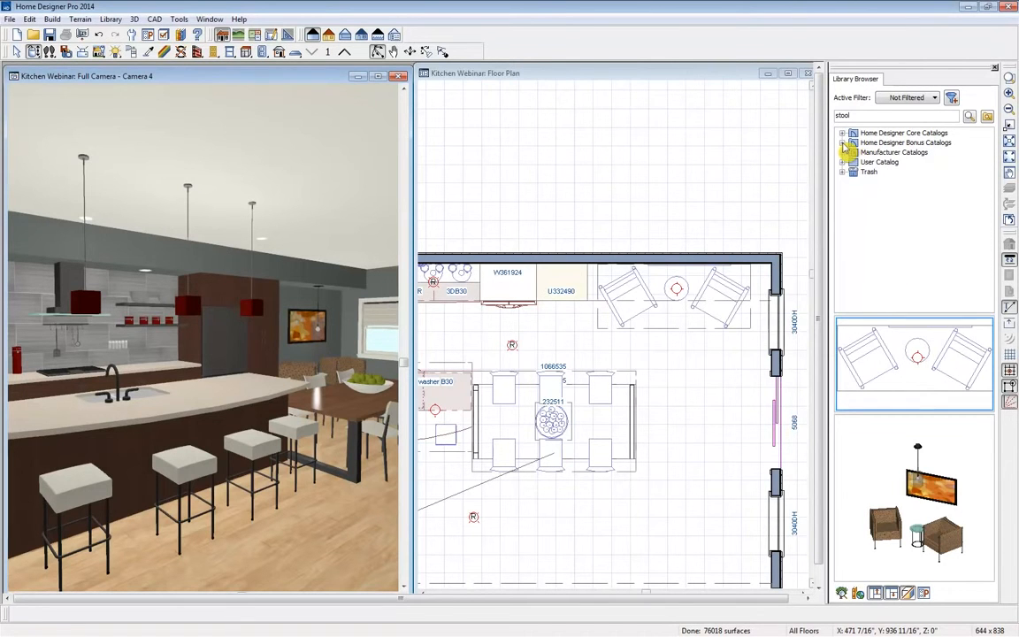
Step: Maximize the camera view window and generate a final view of the kitchen
left_click(378, 77)
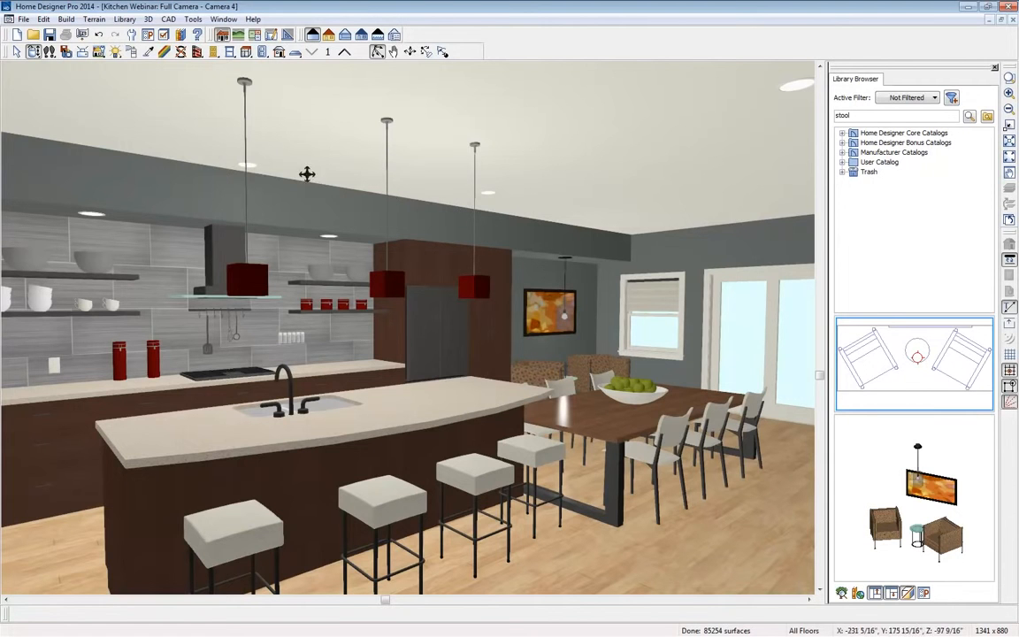
left_click(100, 55)
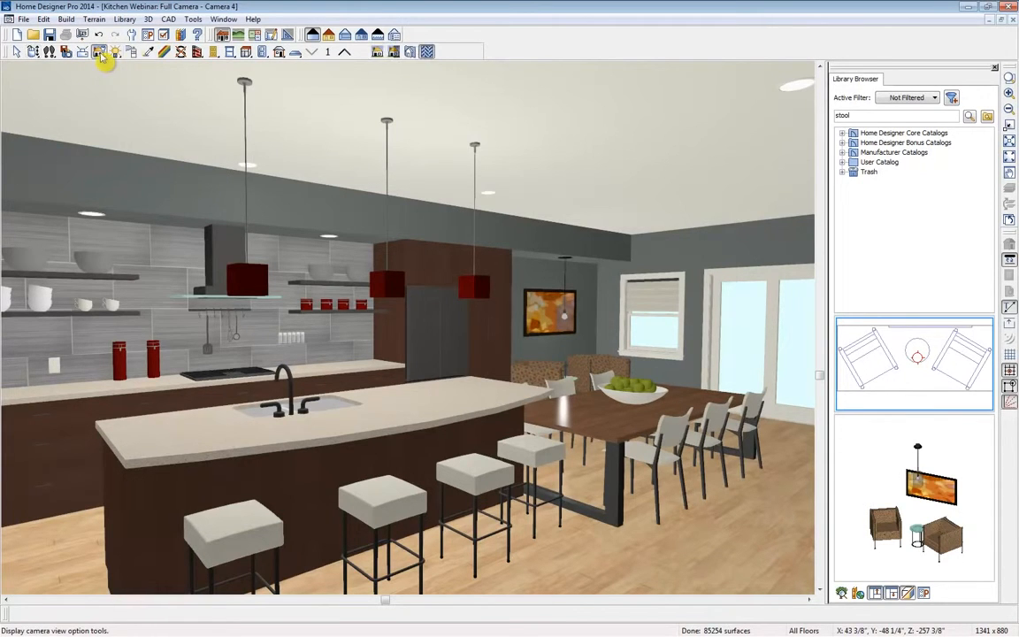
left_click(378, 54)
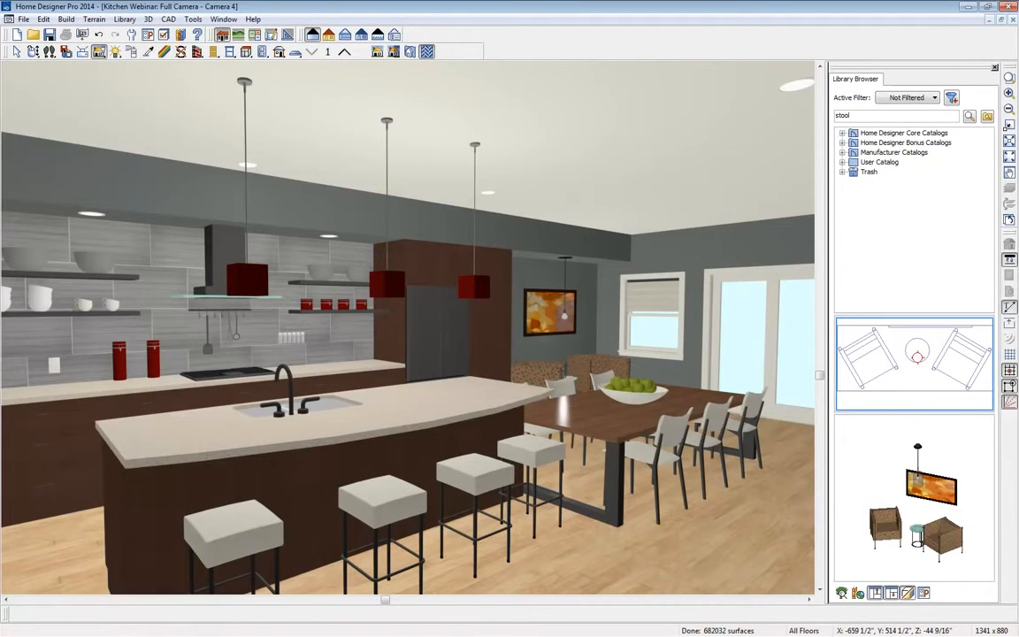
Step: Switch to Windows Photo Viewer to examine the image 2HD Render w shadows.jpg, and return to the camera view
key("alt+Tab")
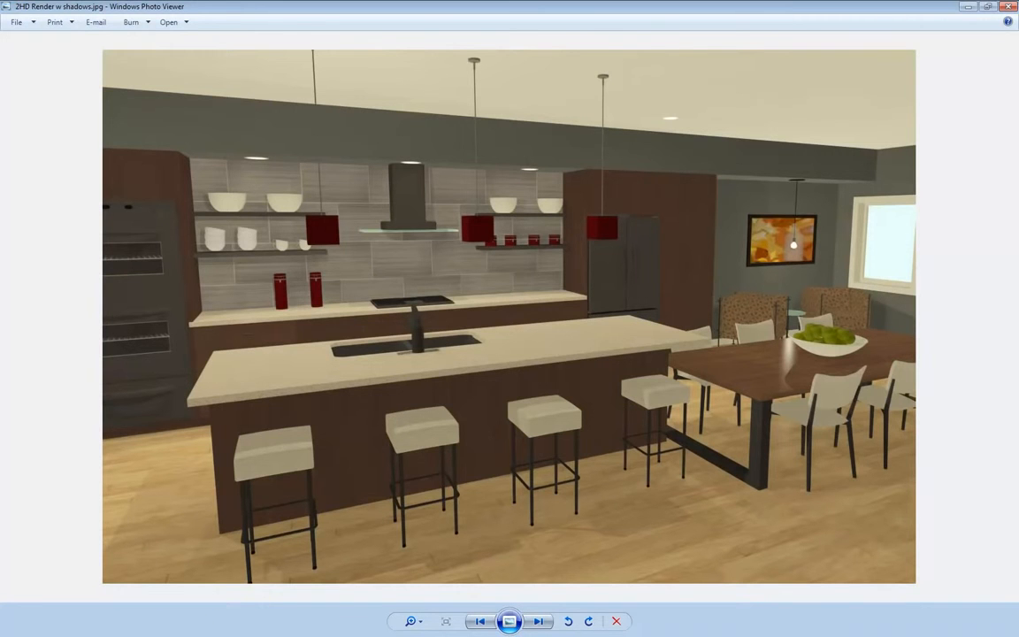
key("alt+Tab")
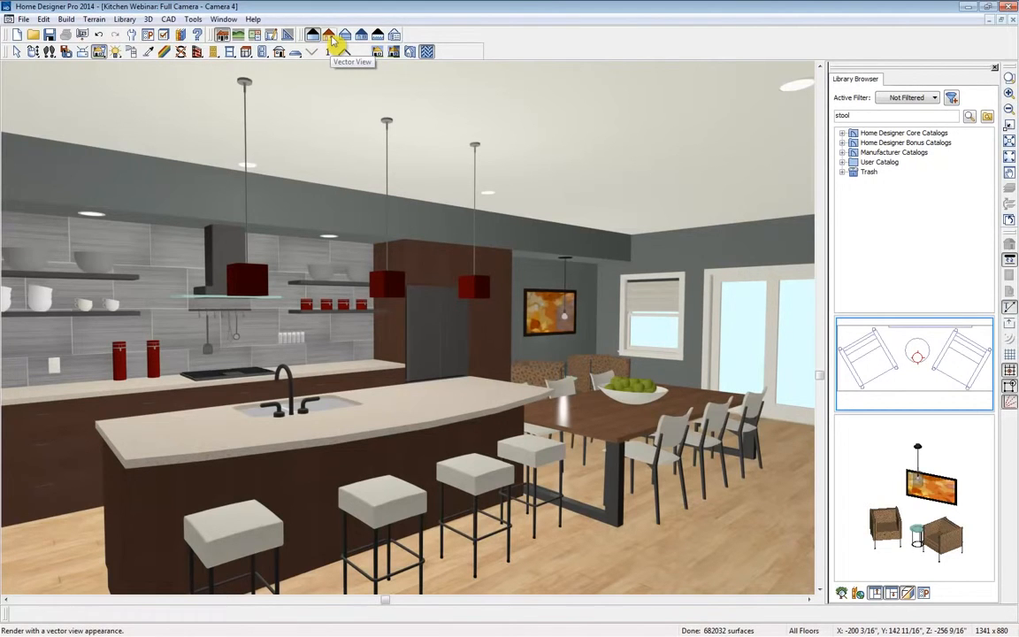
Step: Render the camera view in turn as Vector View with color off, Glass House, Technical Illustration and Watercolor
left_click(331, 40)
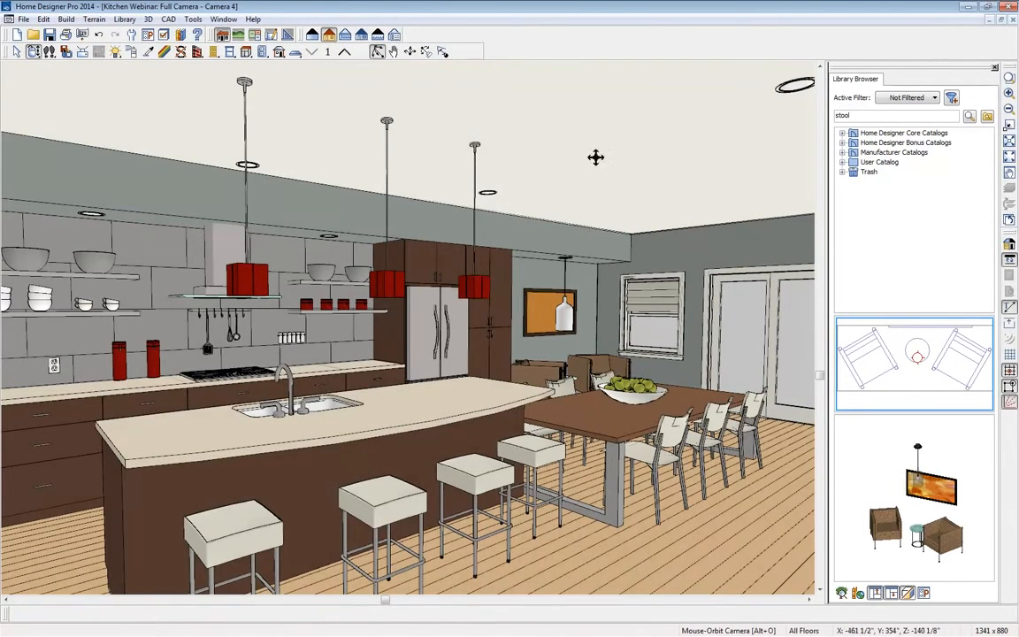
left_click(1009, 247)
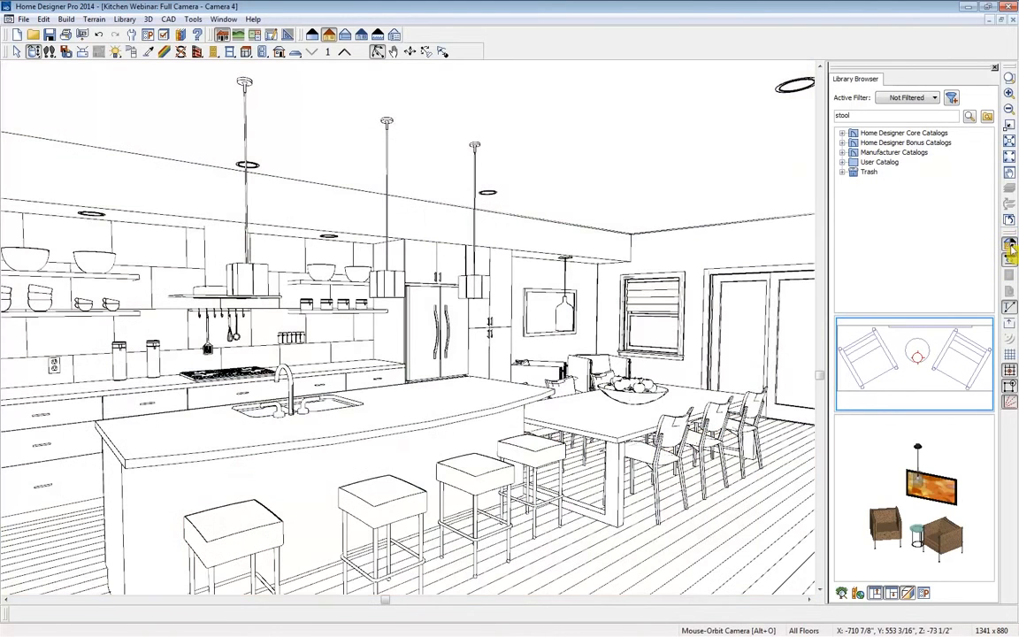
left_click(346, 34)
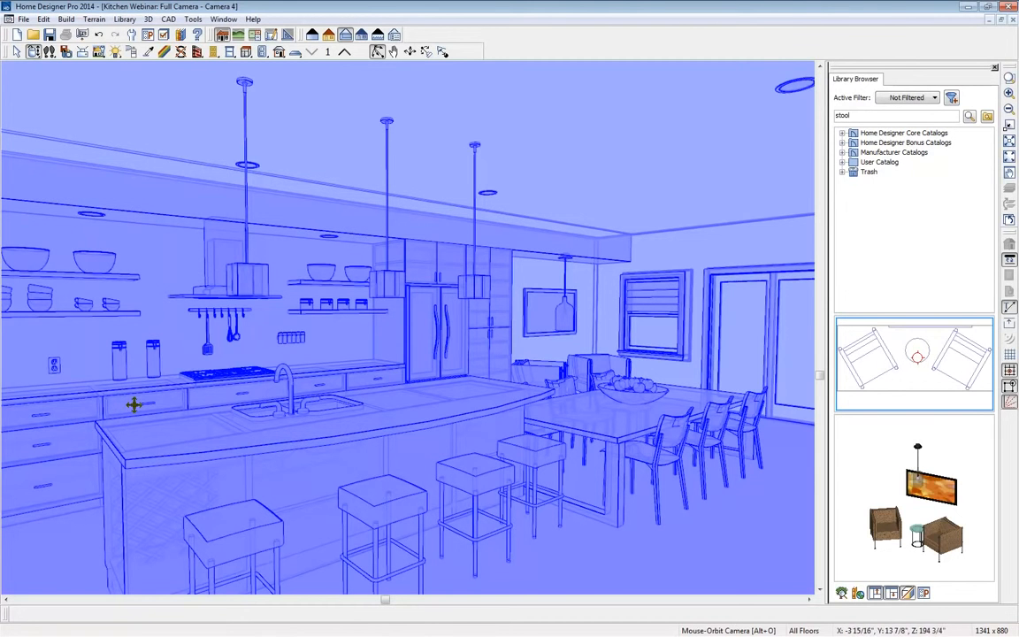
left_click(363, 36)
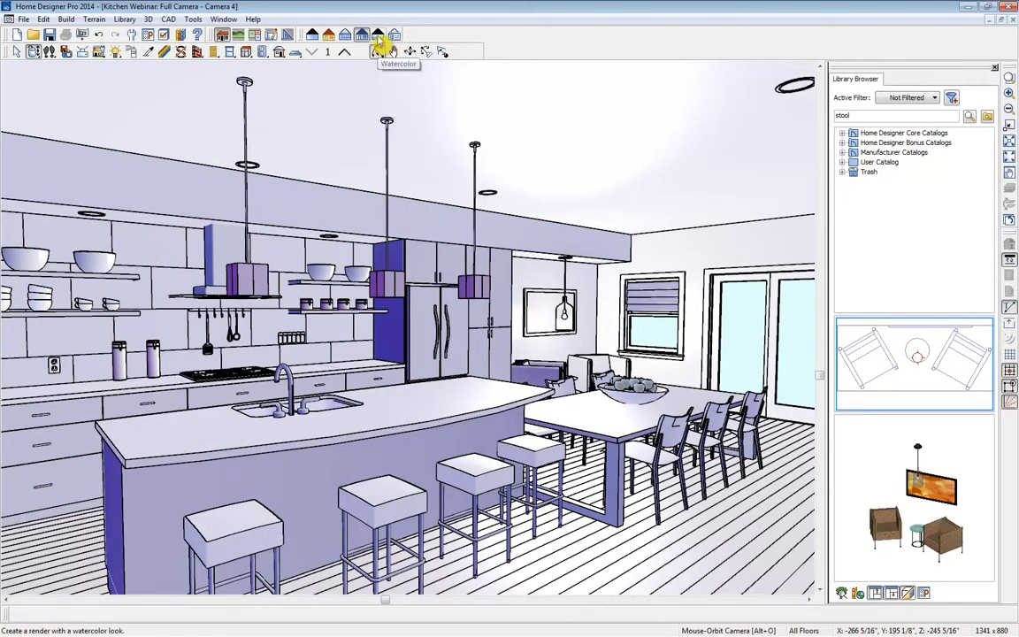
left_click(378, 36)
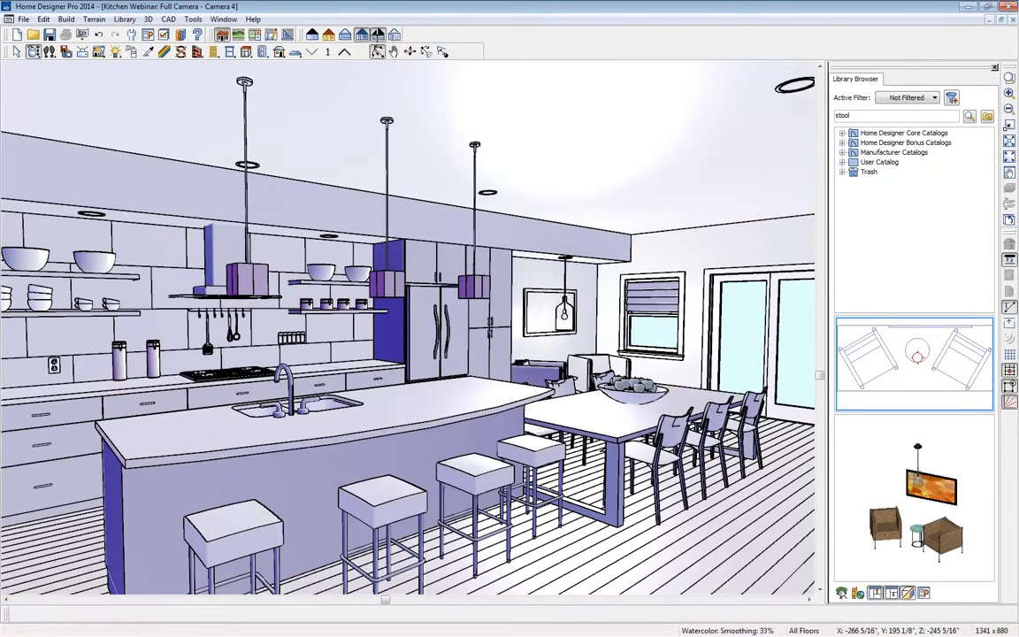
left_click(377, 35)
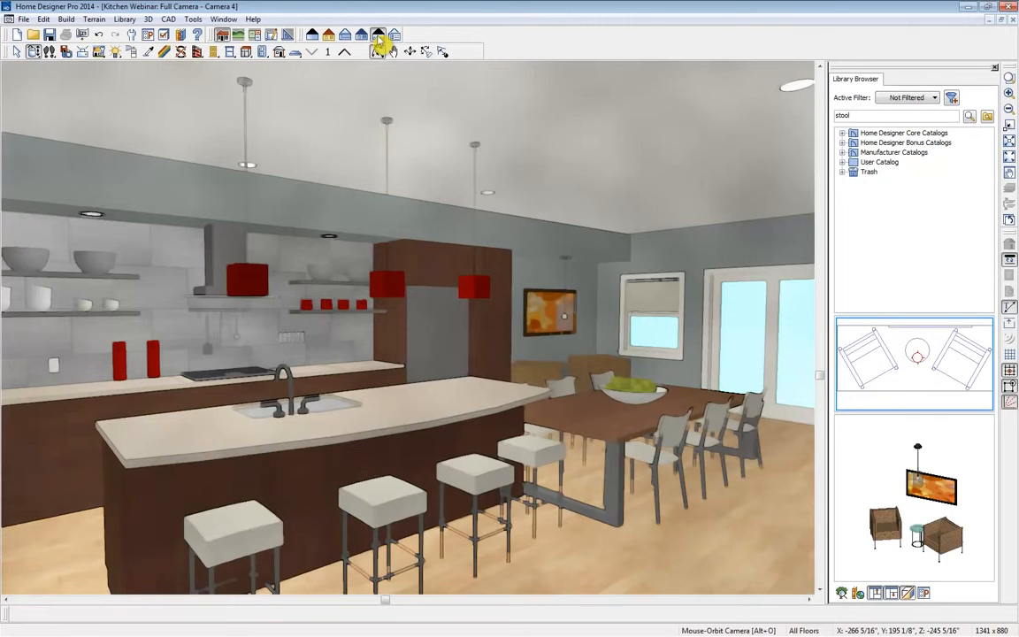
Step: Look over the Watercolor and Glass House settings in the rendering technique options without applying any change
left_click(395, 40)
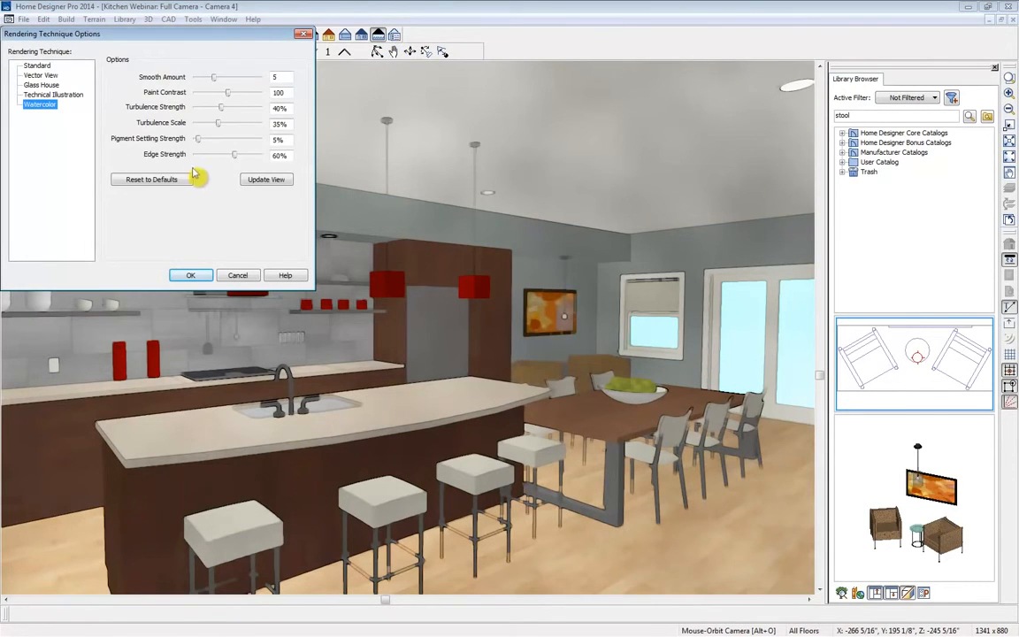
left_click(40, 85)
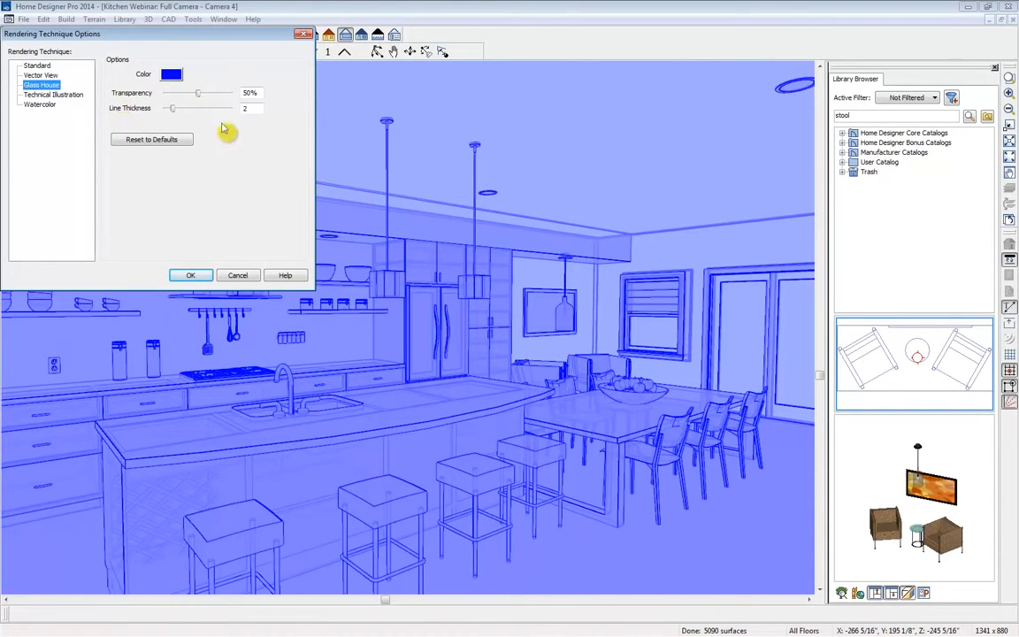
left_click(238, 276)
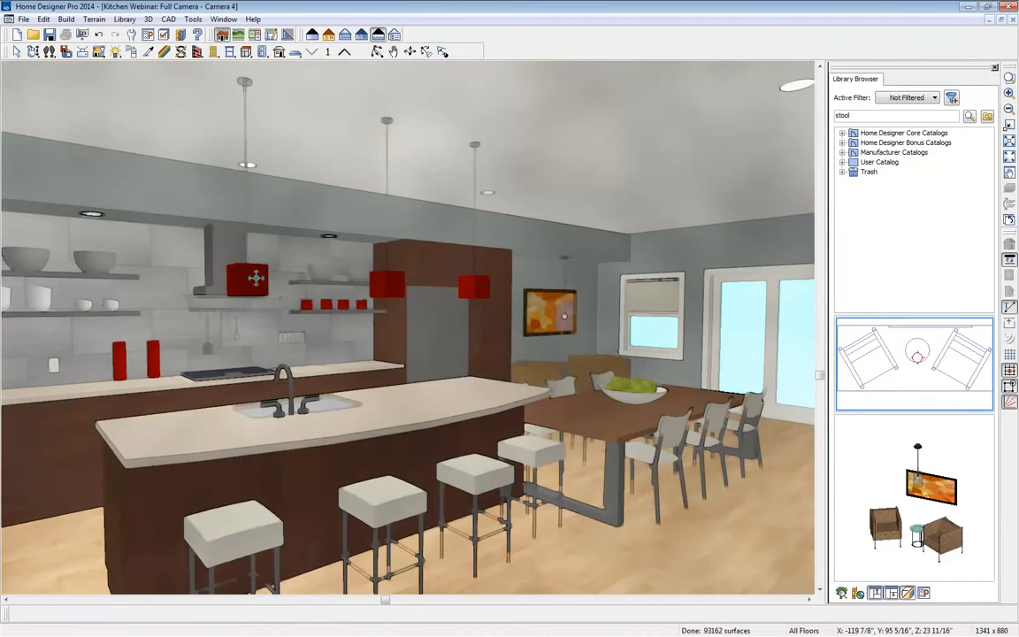
Step: Close the camera view and the library browser to return to the whole floor plan
left_click(1014, 21)
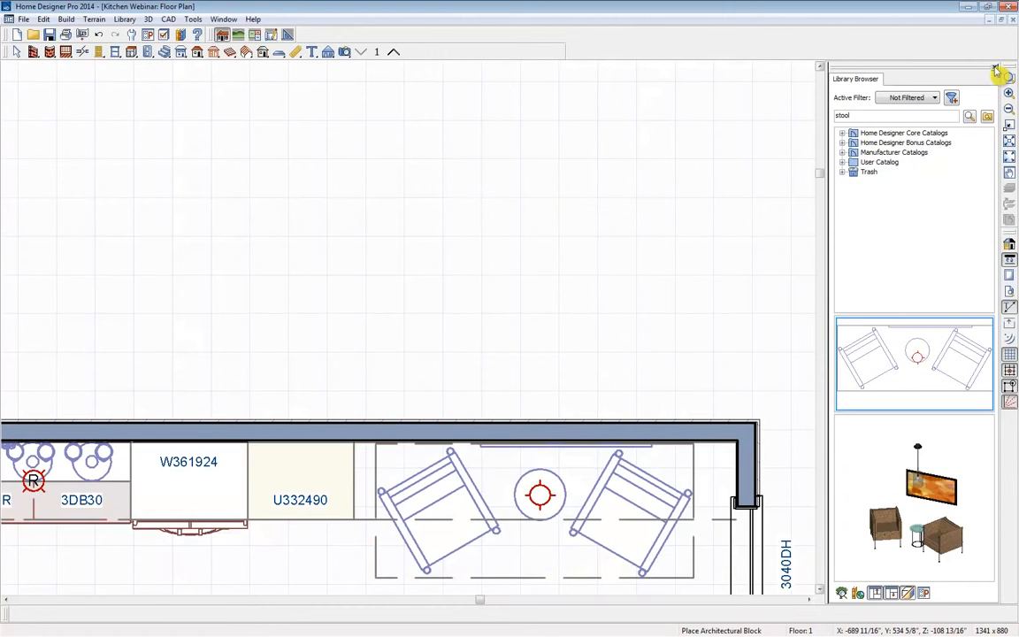
left_click(995, 69)
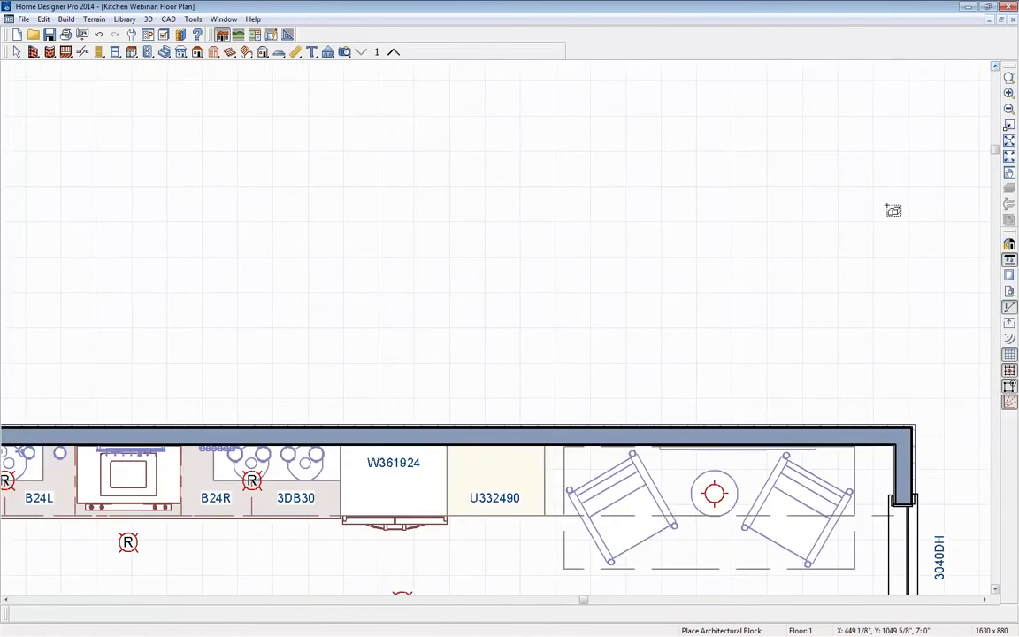
scroll(887, 205, "down", 2)
middle_click_drag(685, 400, 595, 193)
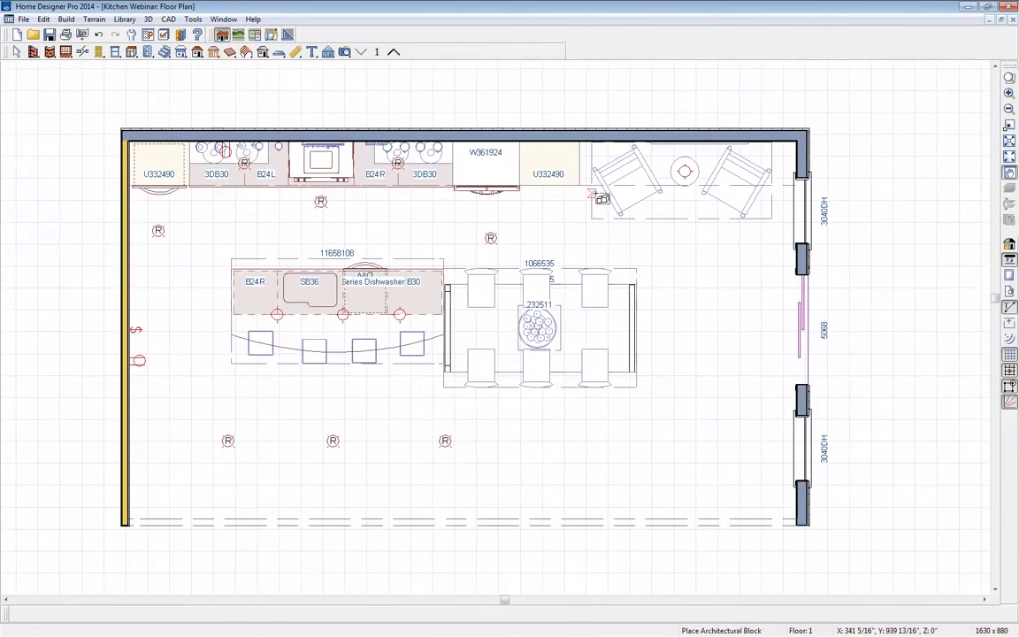
Step: Calculate a materials list from all floors and review its entries from General down through Cabinets
left_click(193, 18)
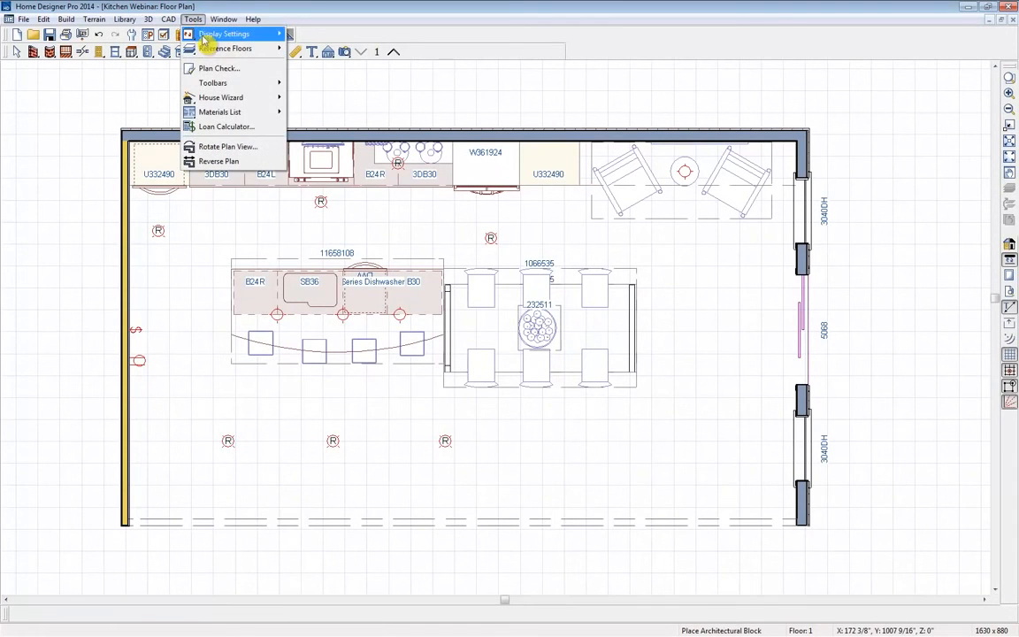
mouse_move(204, 113)
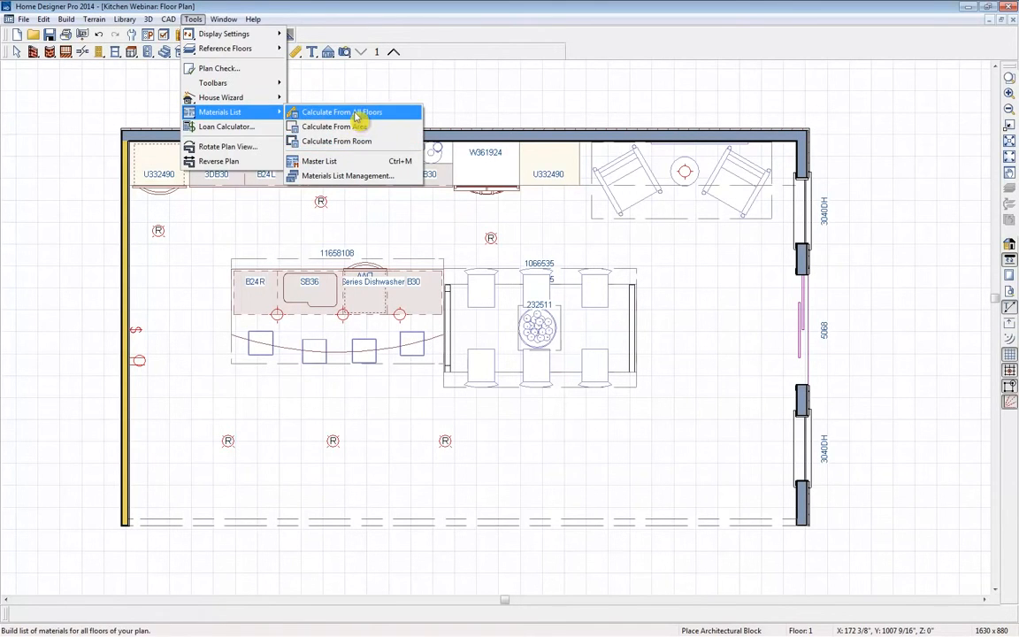
left_click(357, 115)
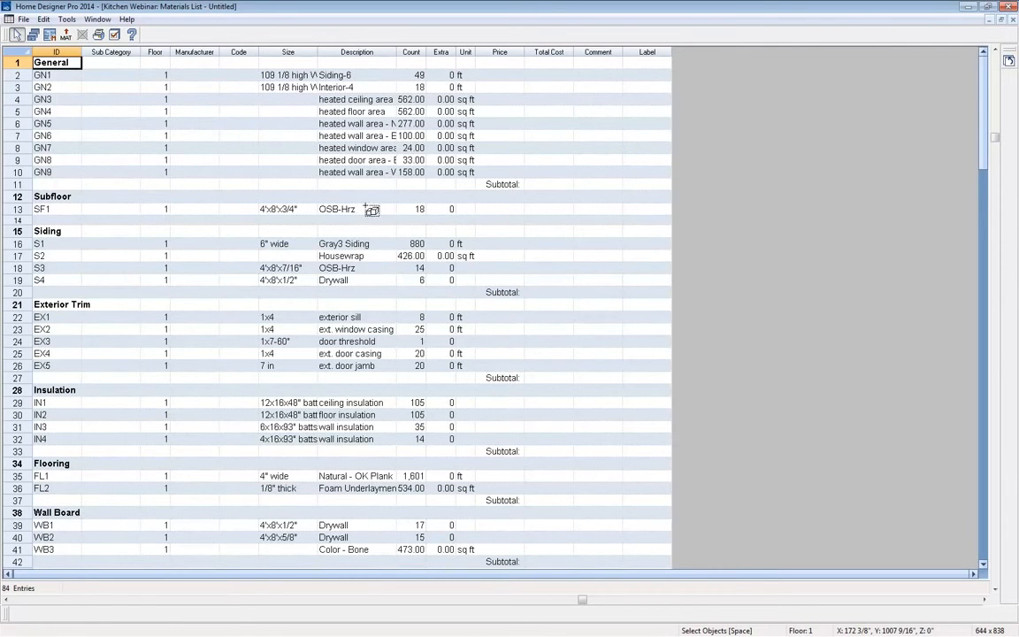
scroll(392, 304, "down", 5)
scroll(395, 309, "down", 3)
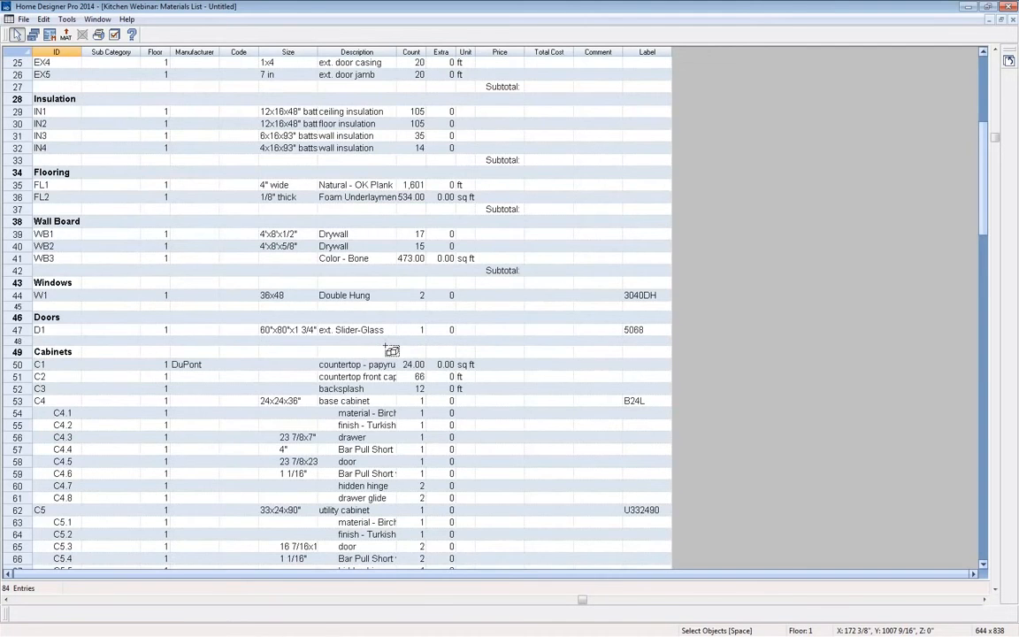
scroll(392, 350, "down", 5)
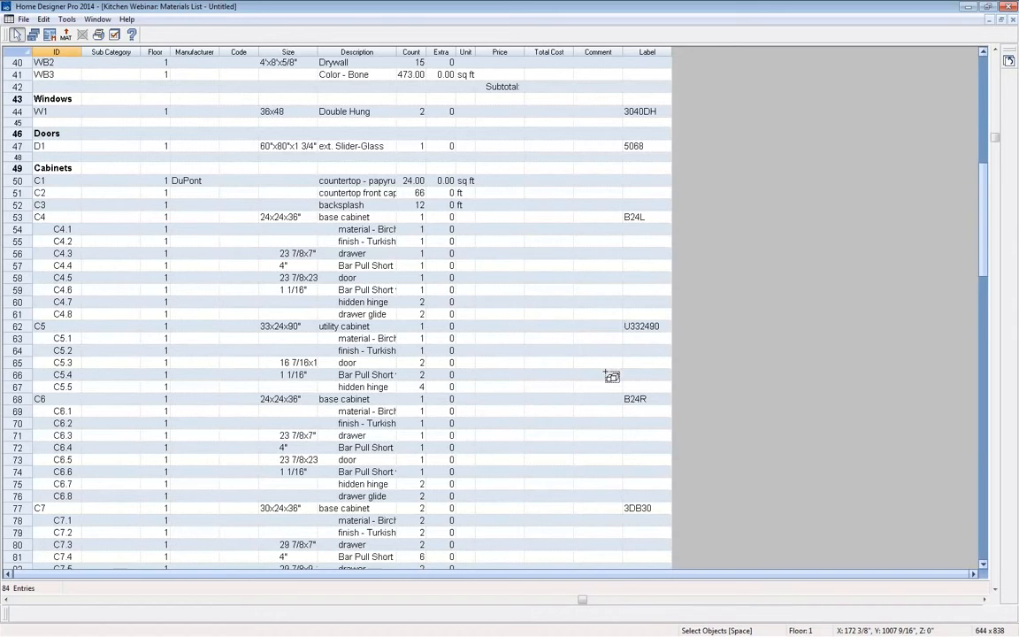
Step: Check the file types offered for exporting the materials list, and review the remaining entries down to Electrical
left_click(65, 35)
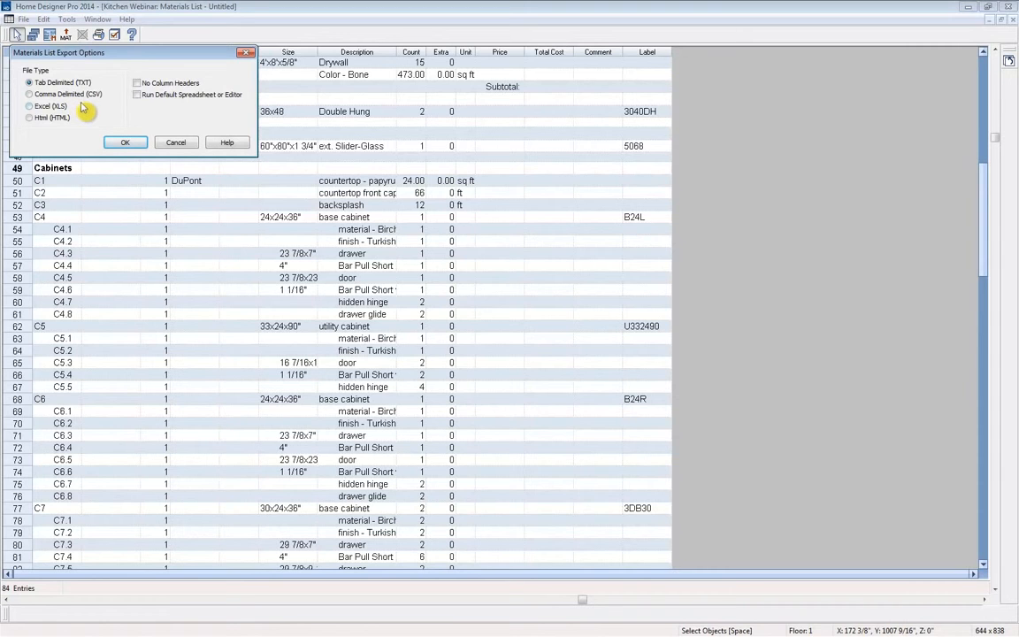
left_click(176, 143)
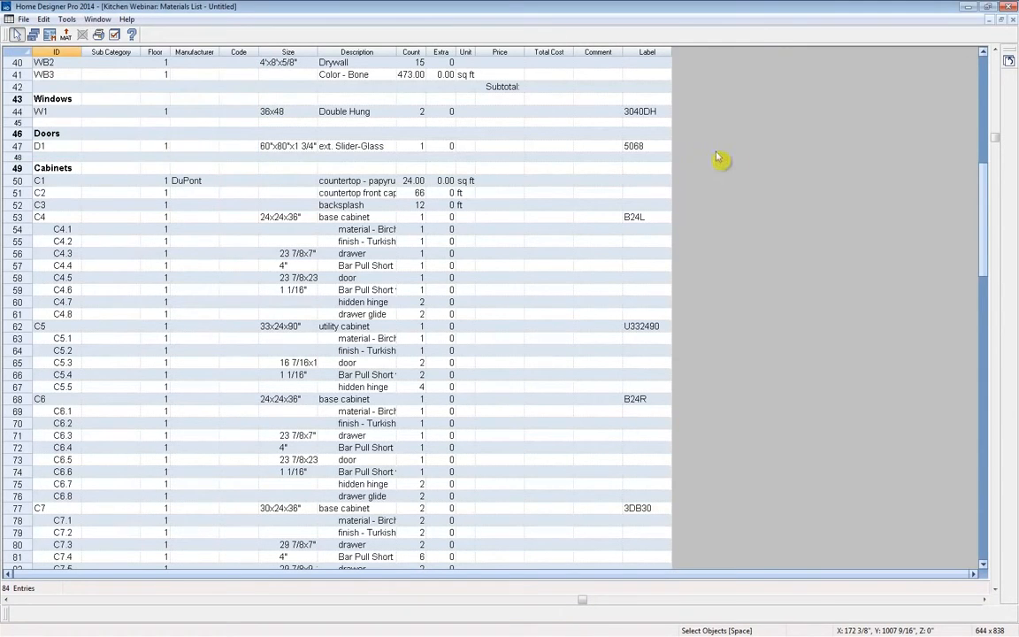
left_click_drag(980, 175, 1003, 485)
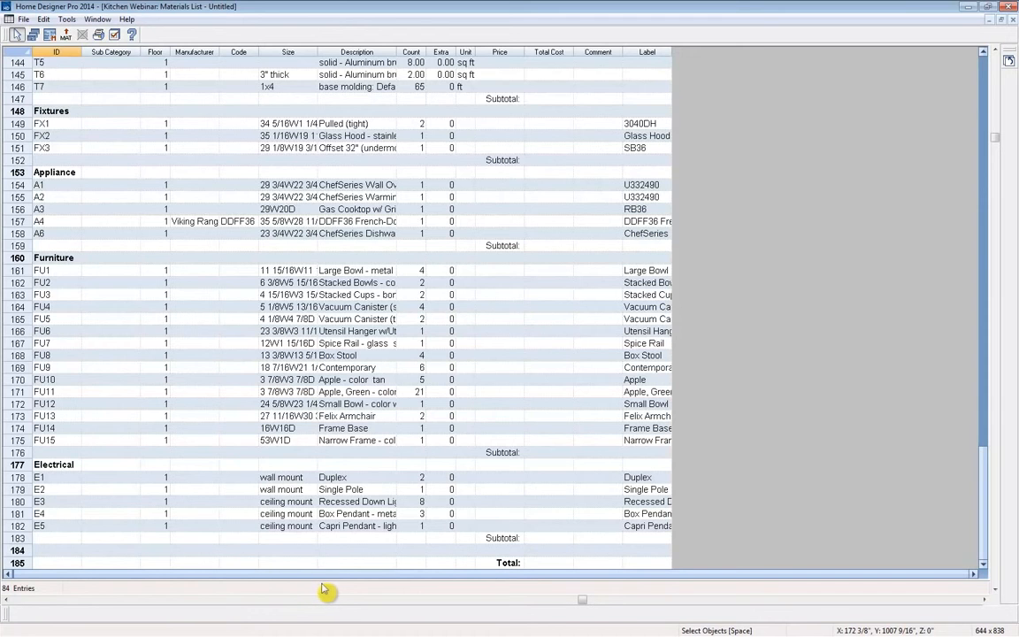
Step: Close the materials list without keeping it and activate object selection in the floor plan
left_click(1013, 20)
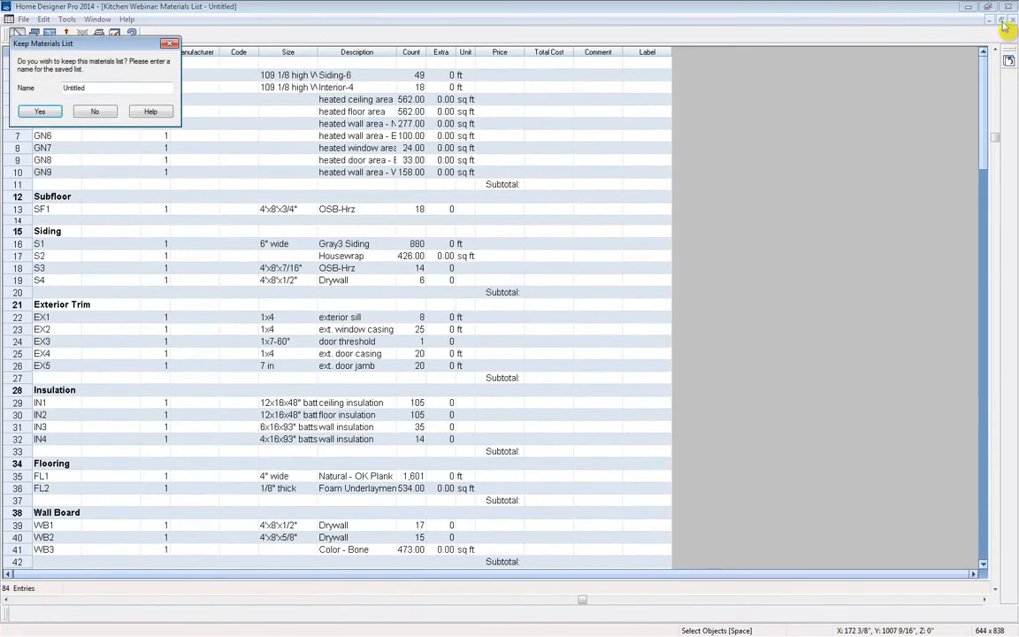
left_click(100, 113)
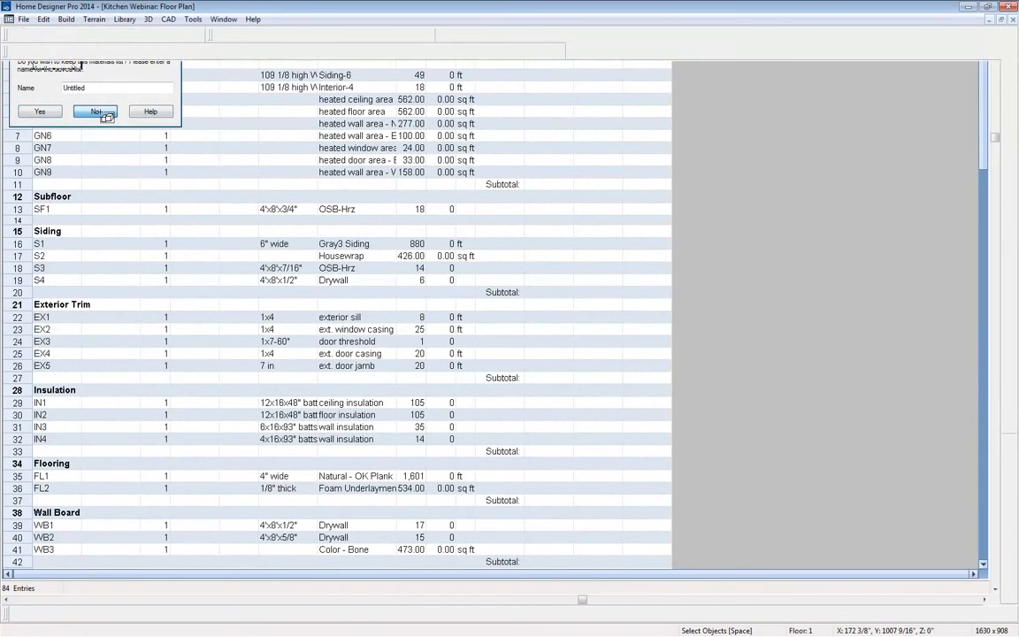
key("space")
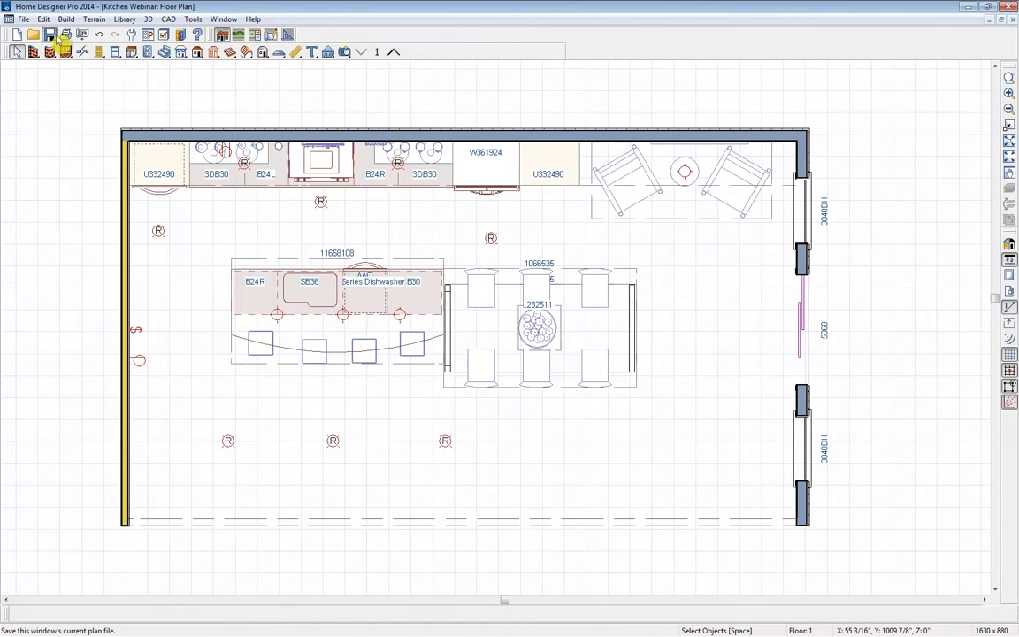
Step: Create a new print layout and select its page border and the inner drawing frame in turn
left_click(24, 19)
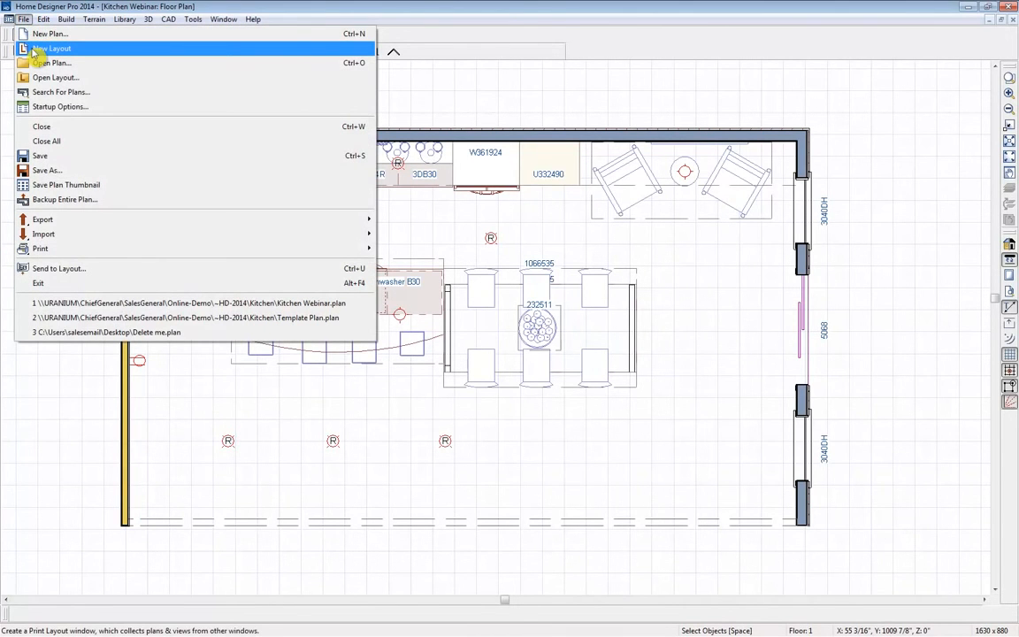
left_click(36, 49)
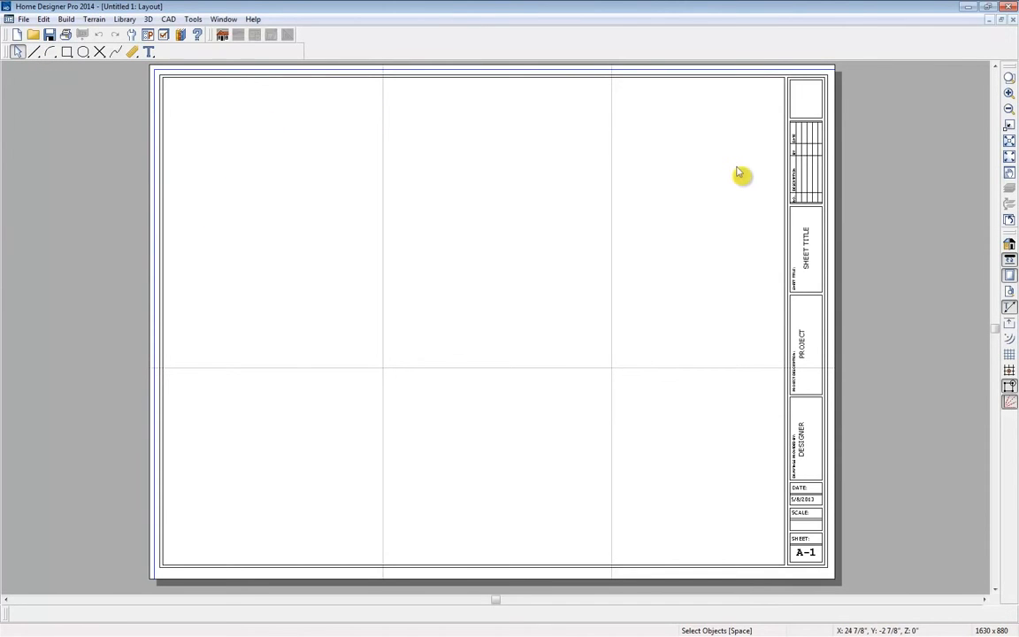
left_click(280, 75)
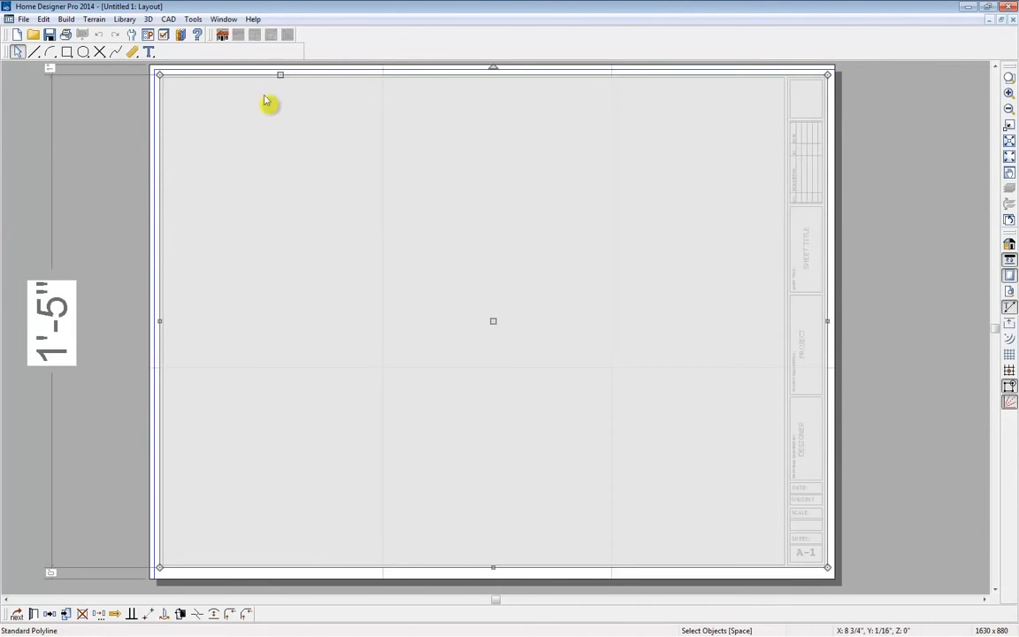
left_click(164, 252)
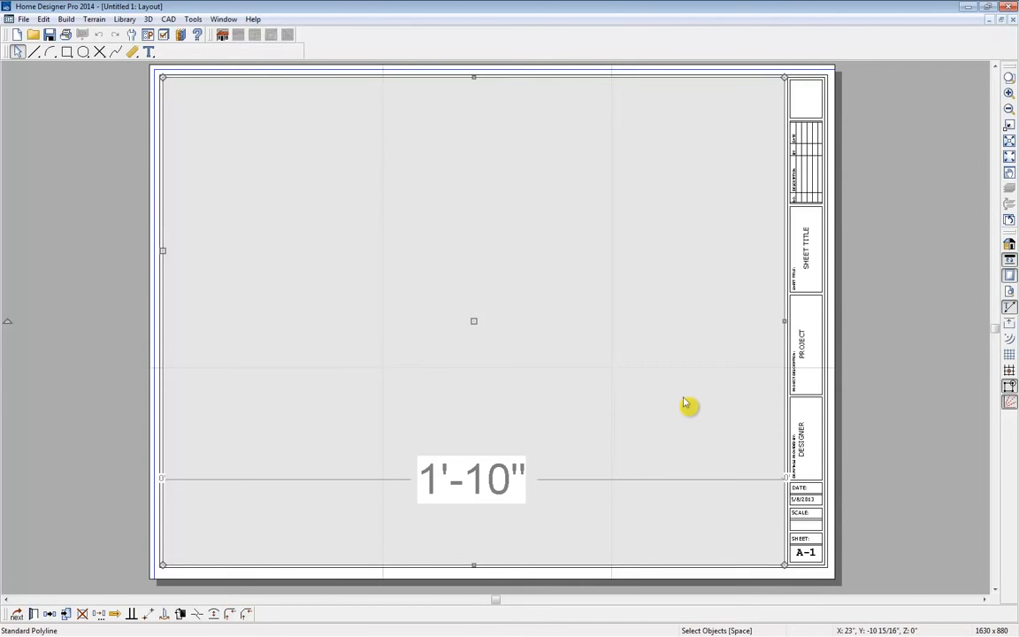
Step: Send the entire kitchen floor plan to the layout at a scale of 1/4 in = 1 ft
key("ctrl+Tab")
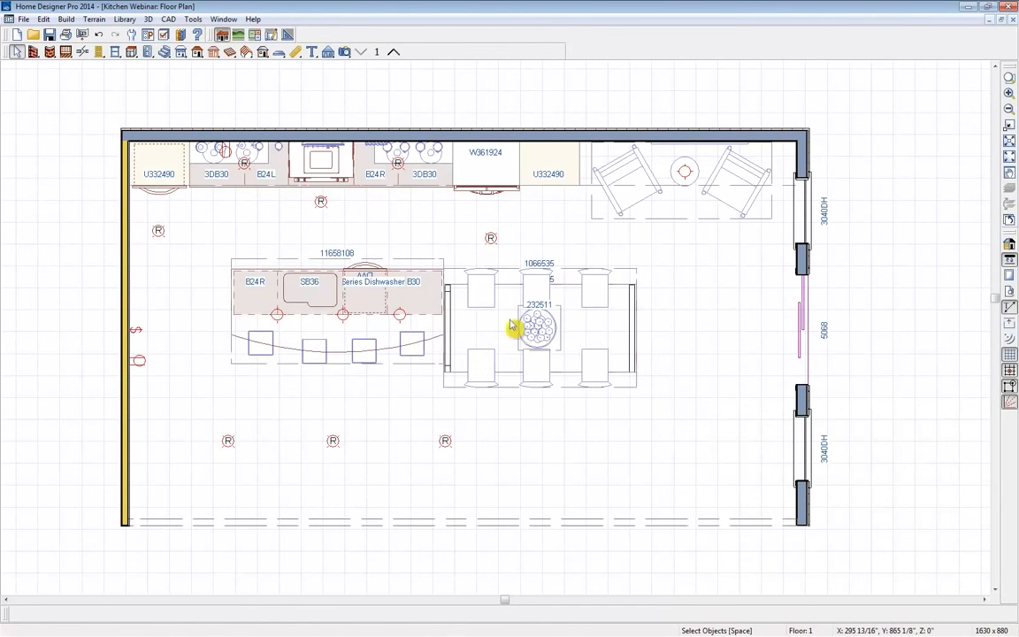
left_click(82, 35)
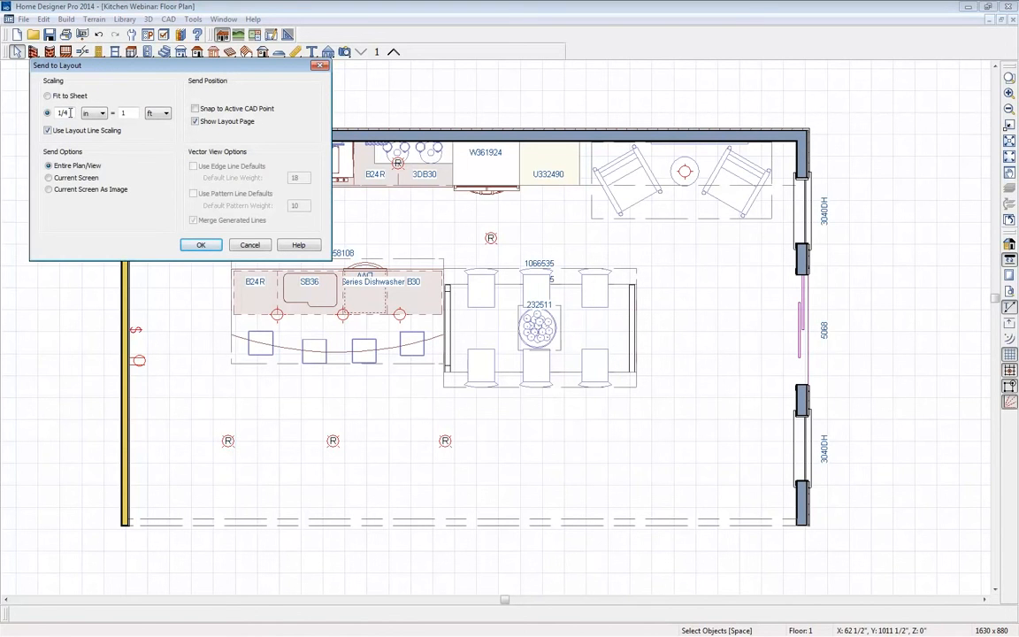
left_click(202, 246)
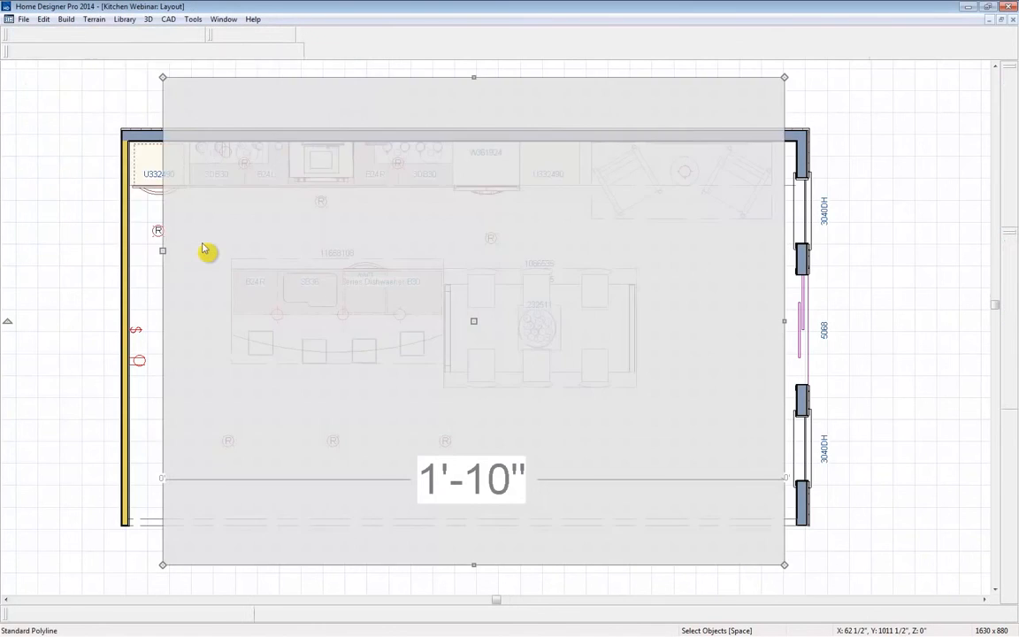
Step: Move the floor plan box into the upper-left corner of the layout sheet and deselect it
left_click(498, 283)
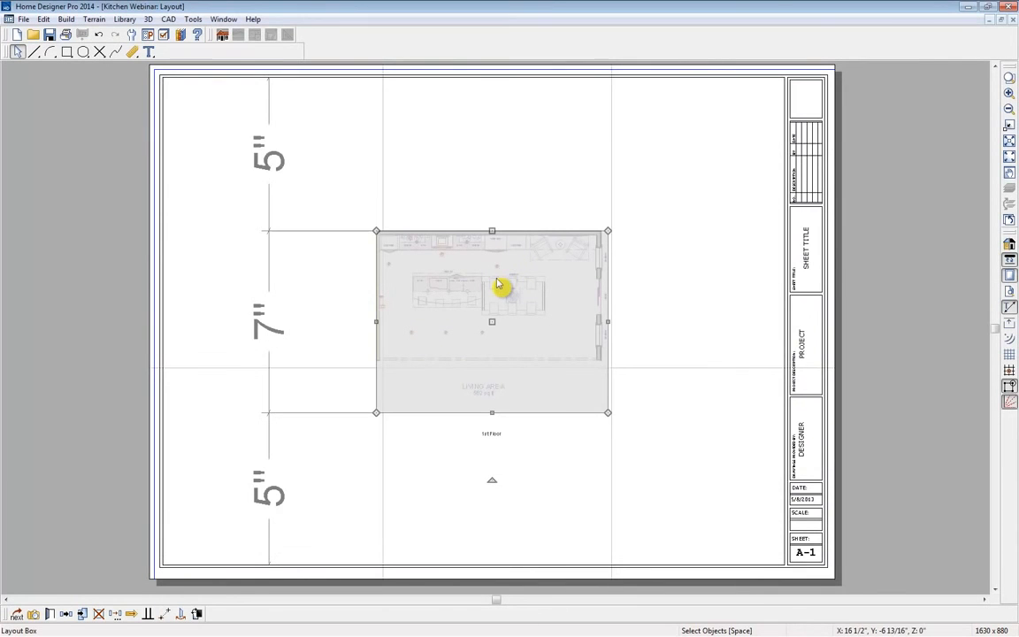
left_click_drag(492, 323, 284, 182)
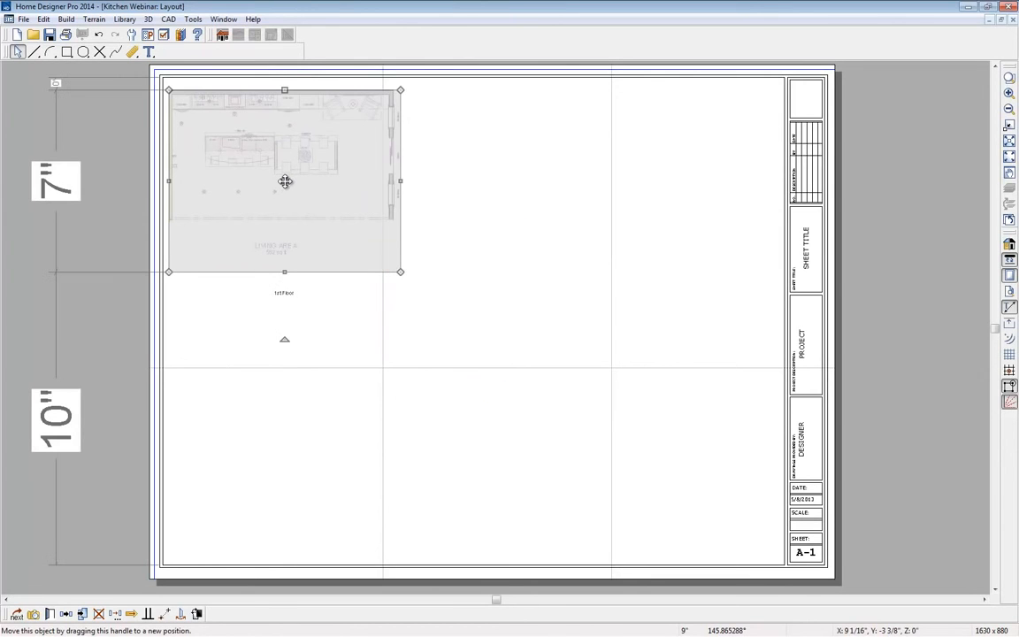
left_click(455, 291)
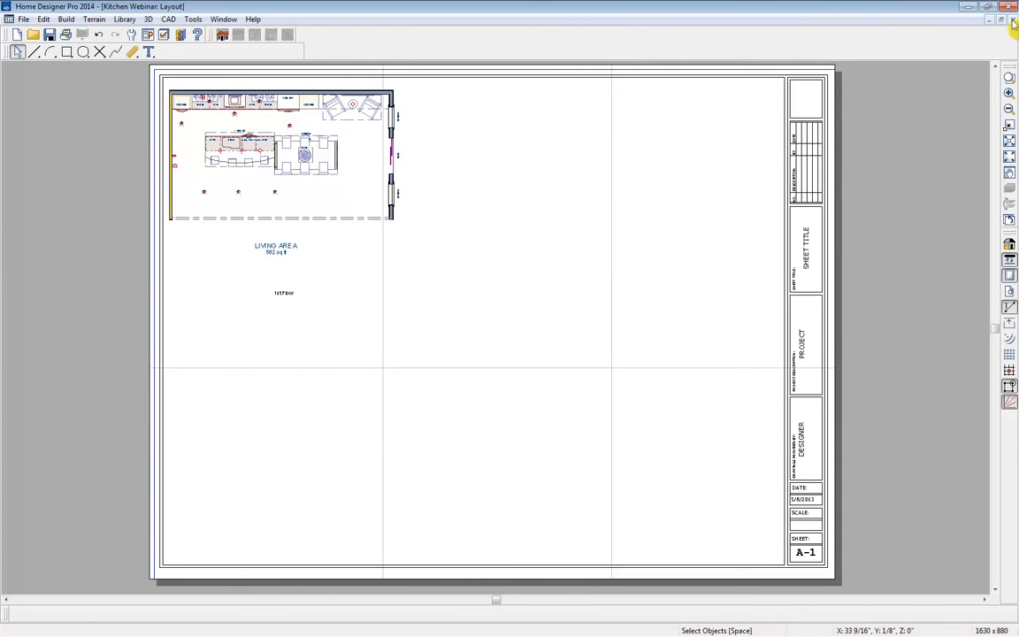
Step: Switch to the Home Designer website in the browser and view the detailed feature comparison of all products through the Product Chooser
key("ctrl+Tab")
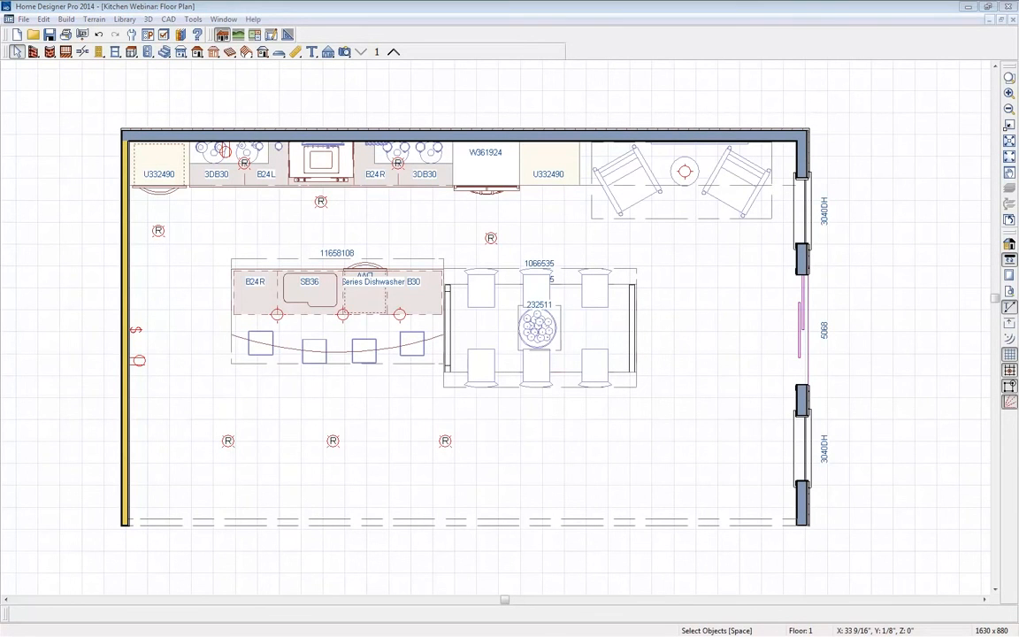
left_click_drag(1018, 10, 756, 7)
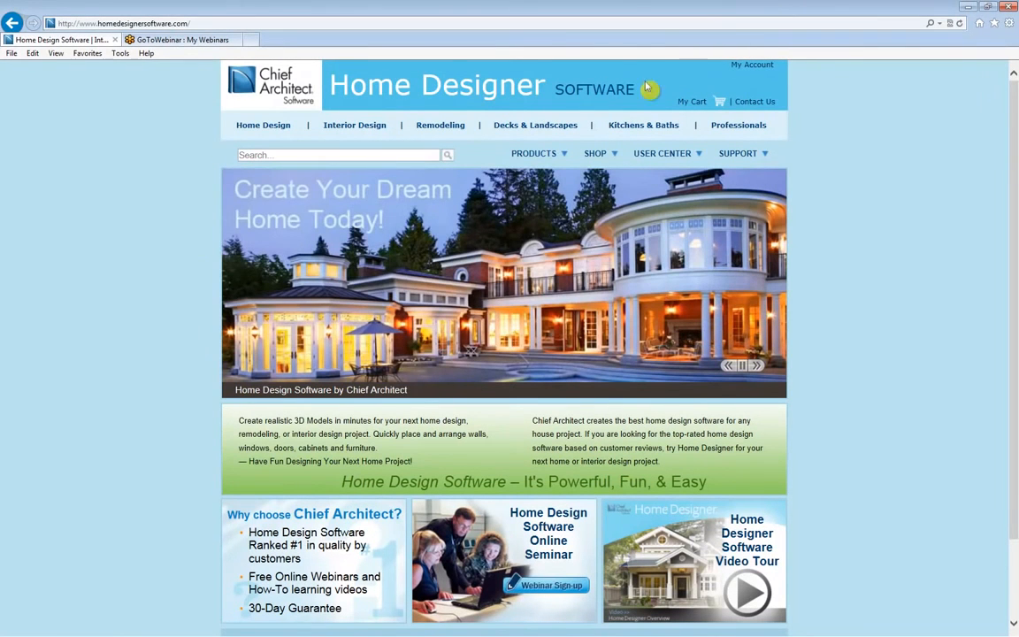
mouse_move(563, 165)
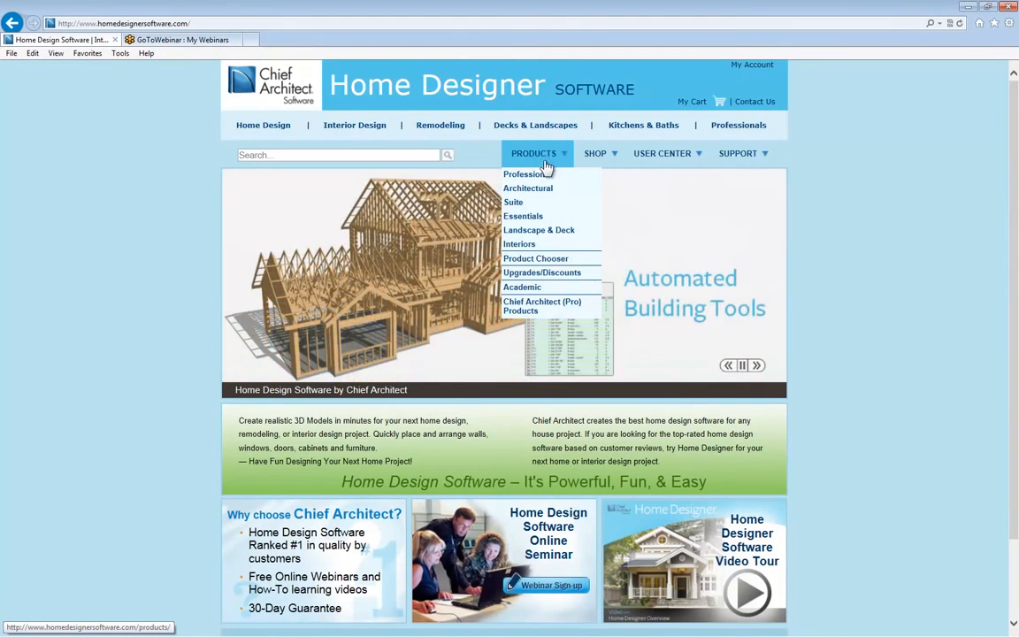
left_click(543, 263)
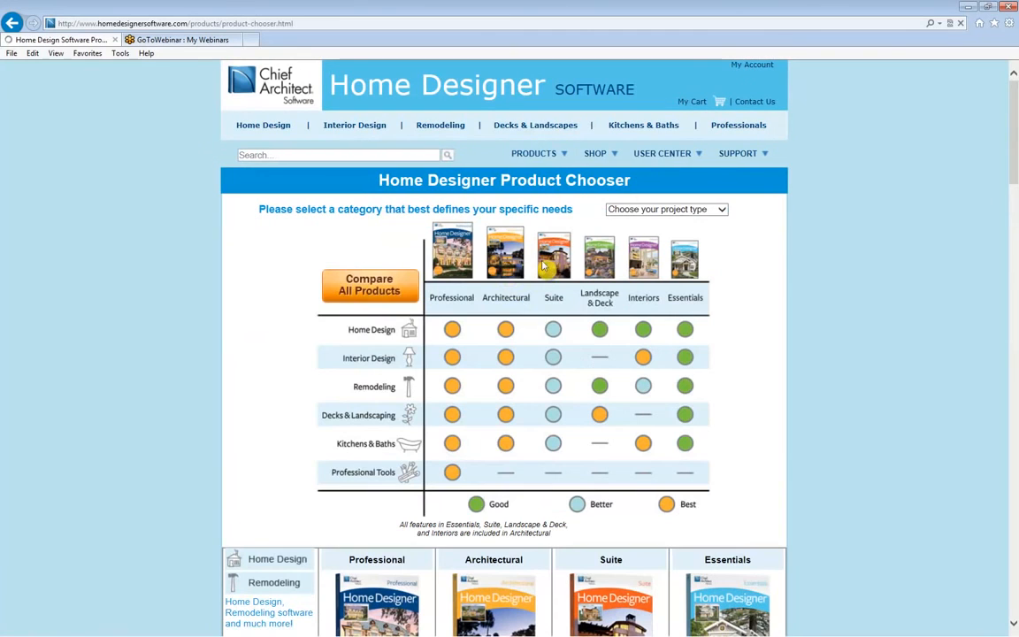
left_click(403, 296)
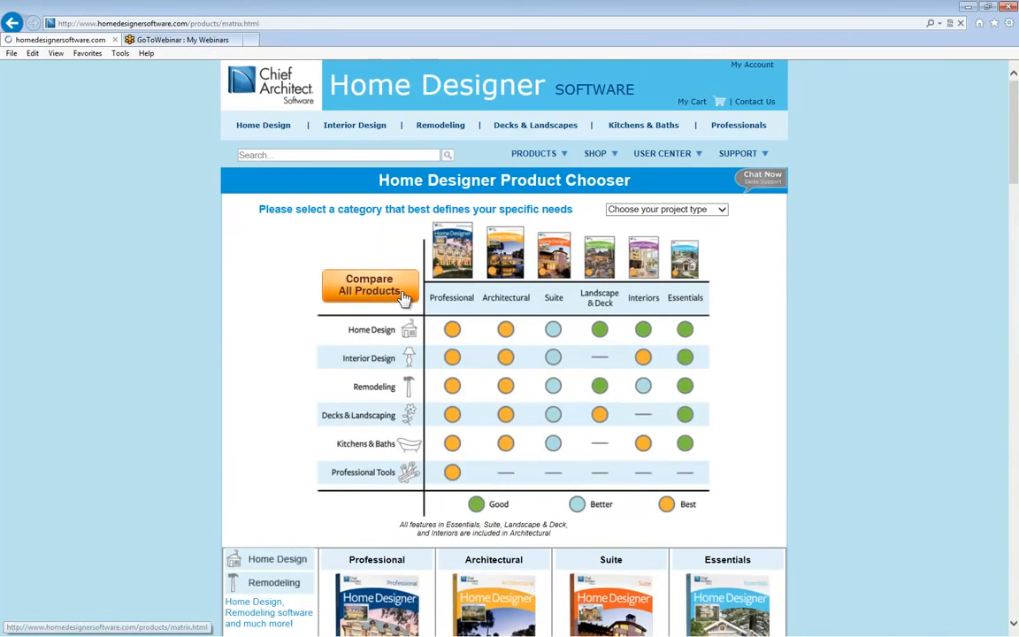
scroll(183, 300, "down", 1)
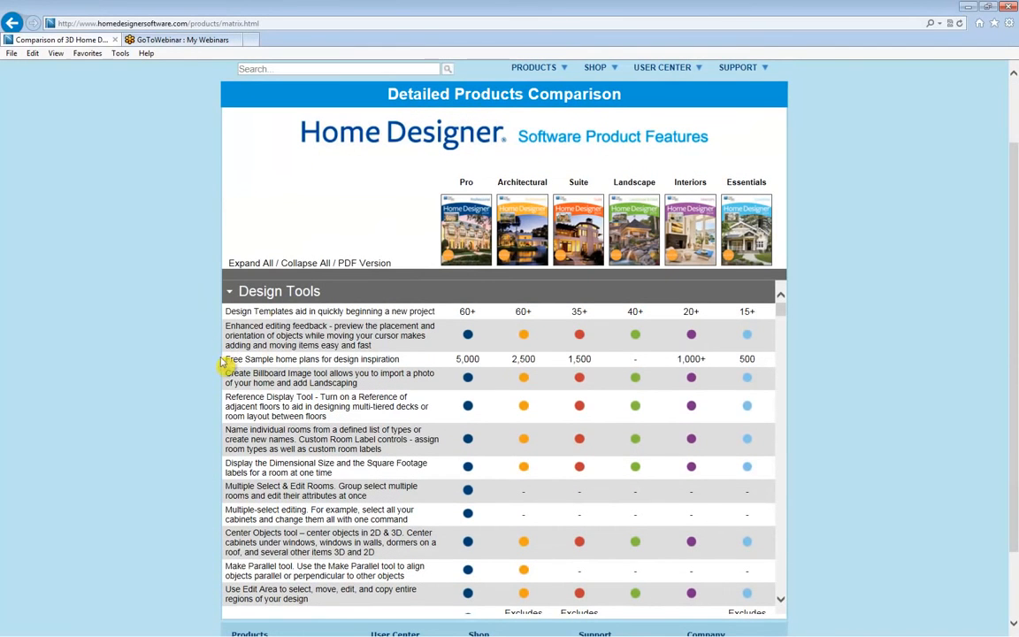
Step: View the website's Upgrades/Discounts page and the Content Downloads page with the library catalogs
scroll(225, 362, "up", 1)
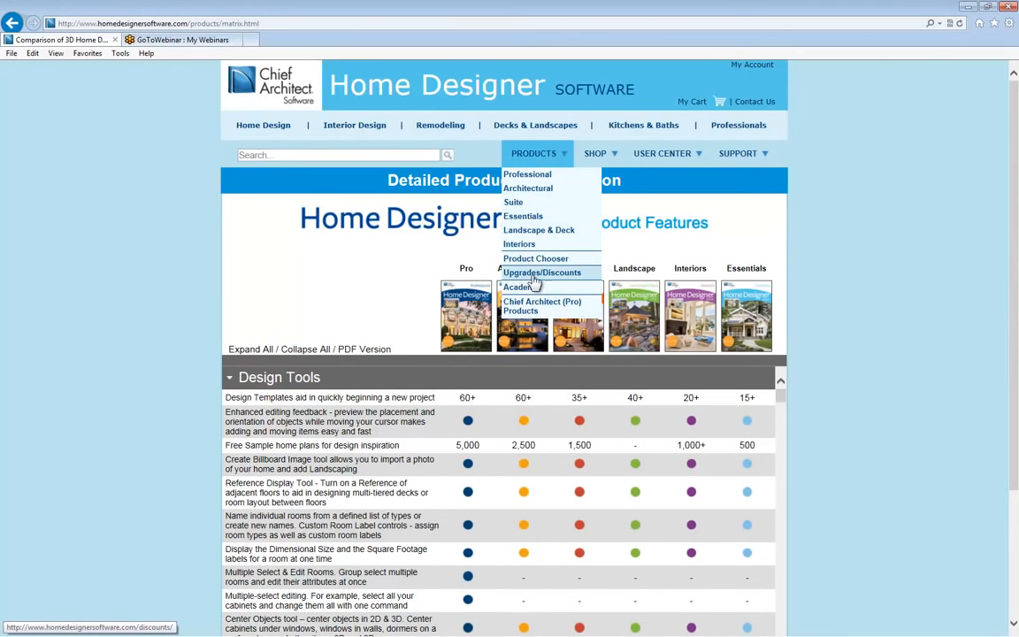
left_click(569, 277)
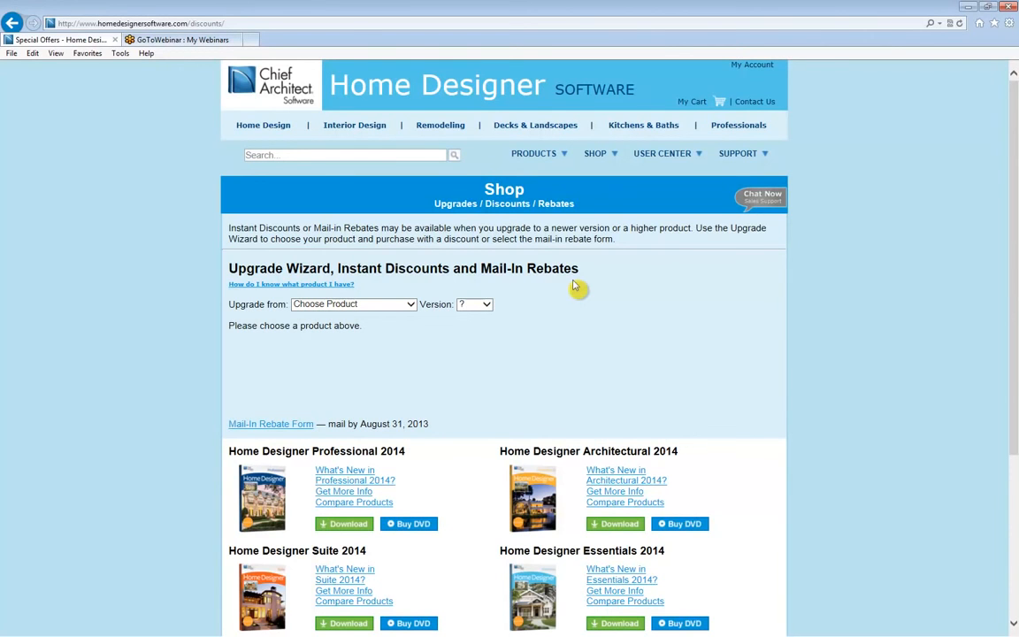
mouse_move(664, 157)
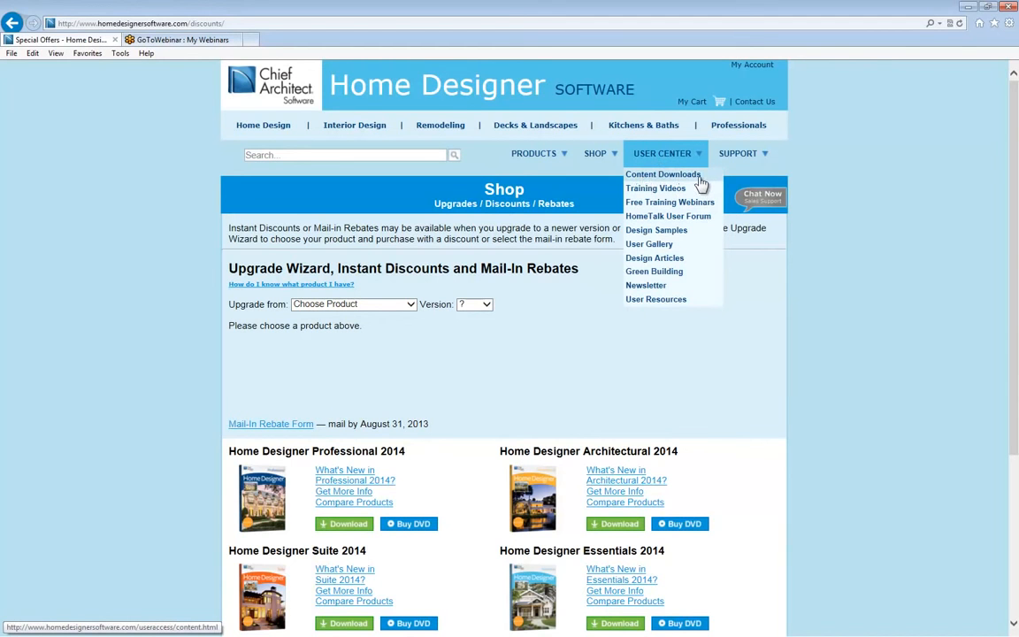
left_click(663, 174)
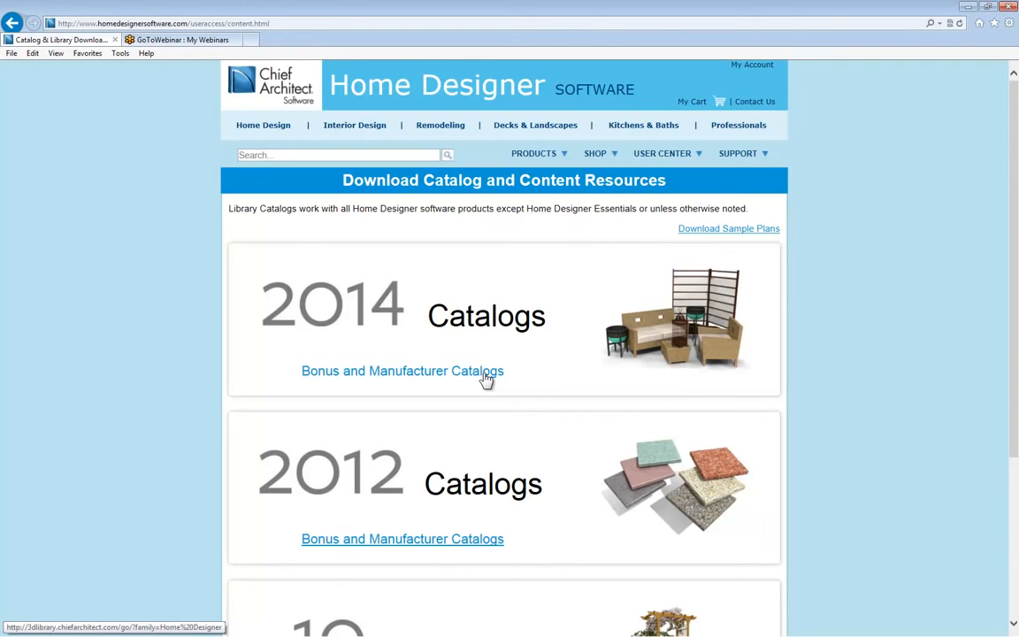
Step: Open the website's Help Database and search it for "island"
mouse_move(661, 153)
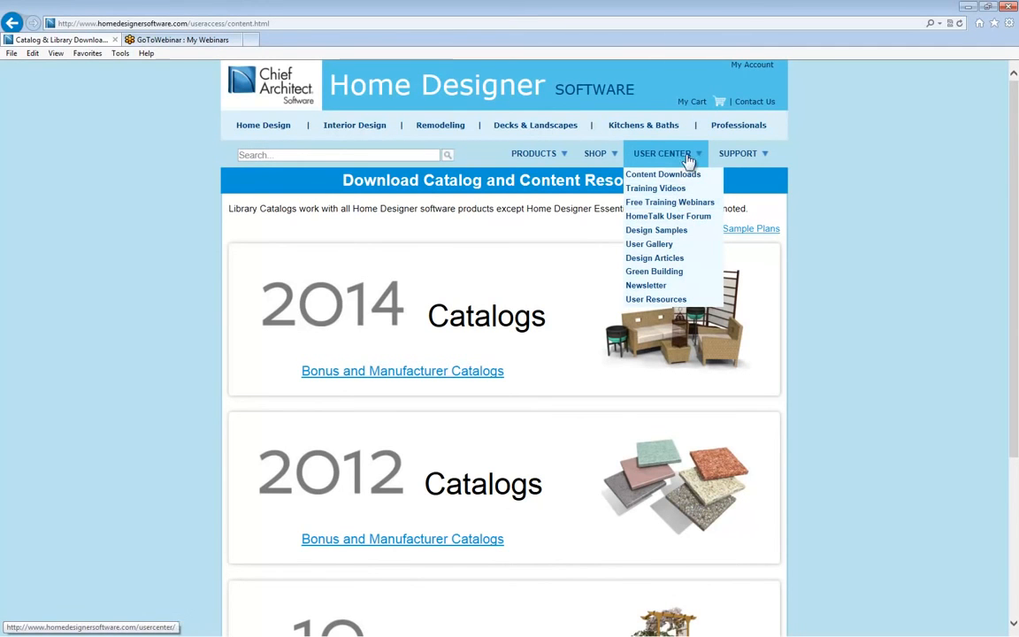
mouse_move(734, 157)
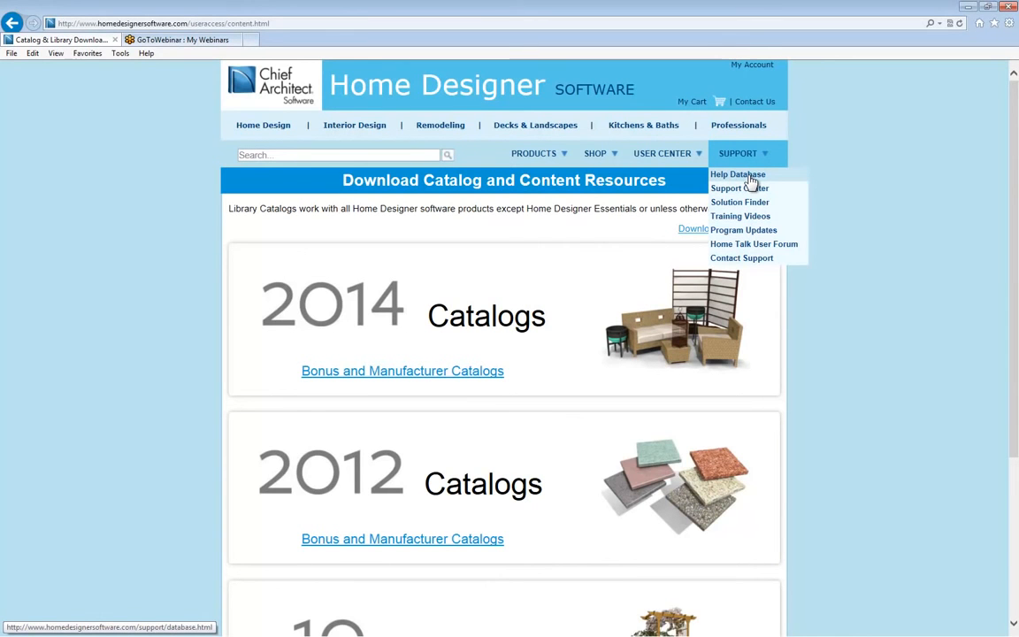
left_click(749, 176)
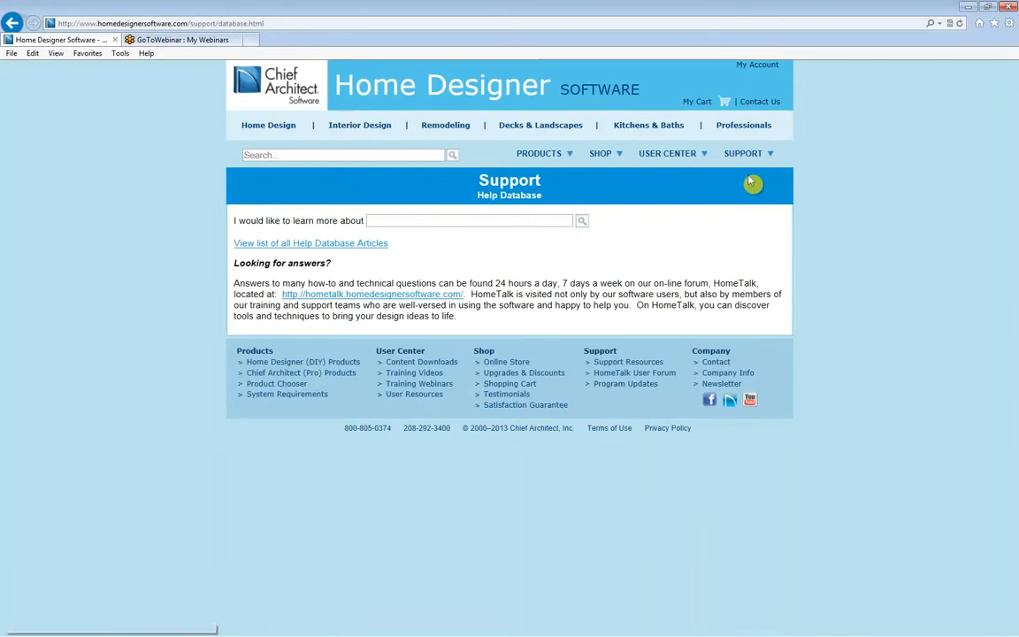
left_click(536, 221)
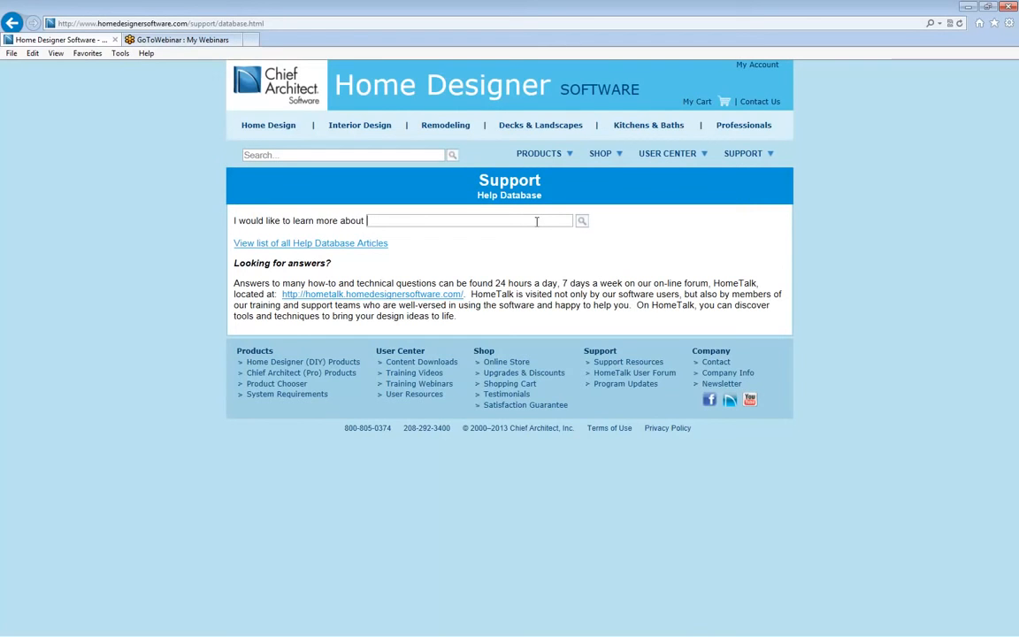
type("il")
type("s")
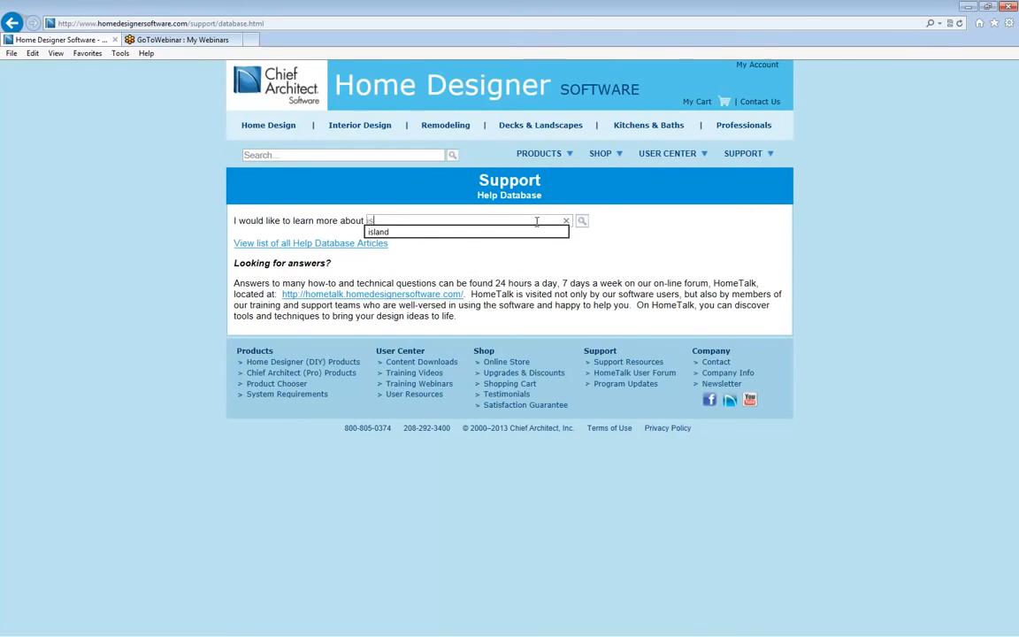
left_click(478, 232)
left_click(583, 222)
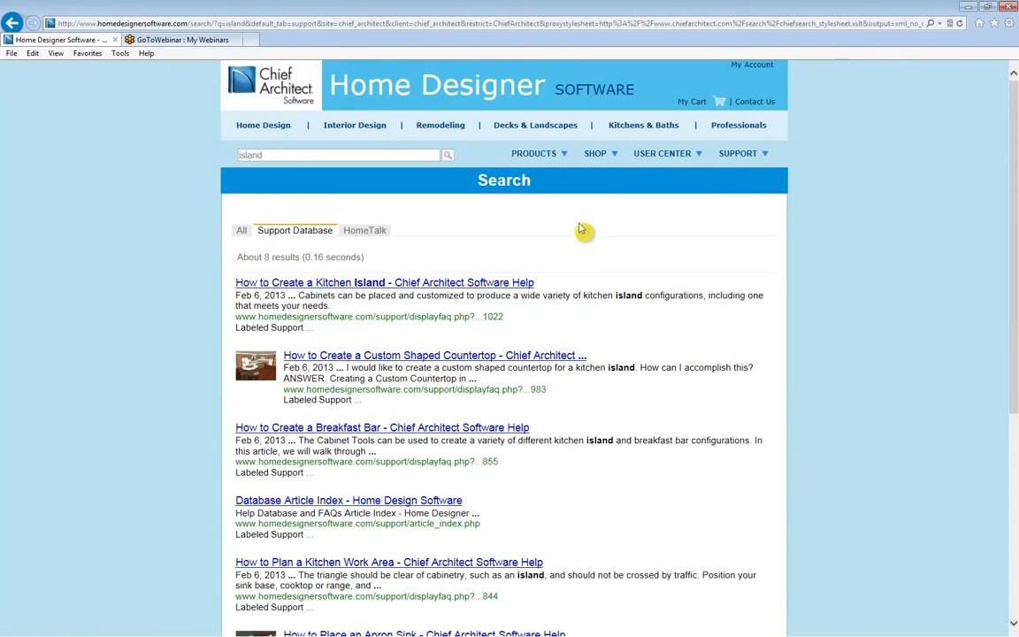
Step: Open the help article "How to Create a Kitchen Island" and skim its instructions
left_click(375, 285)
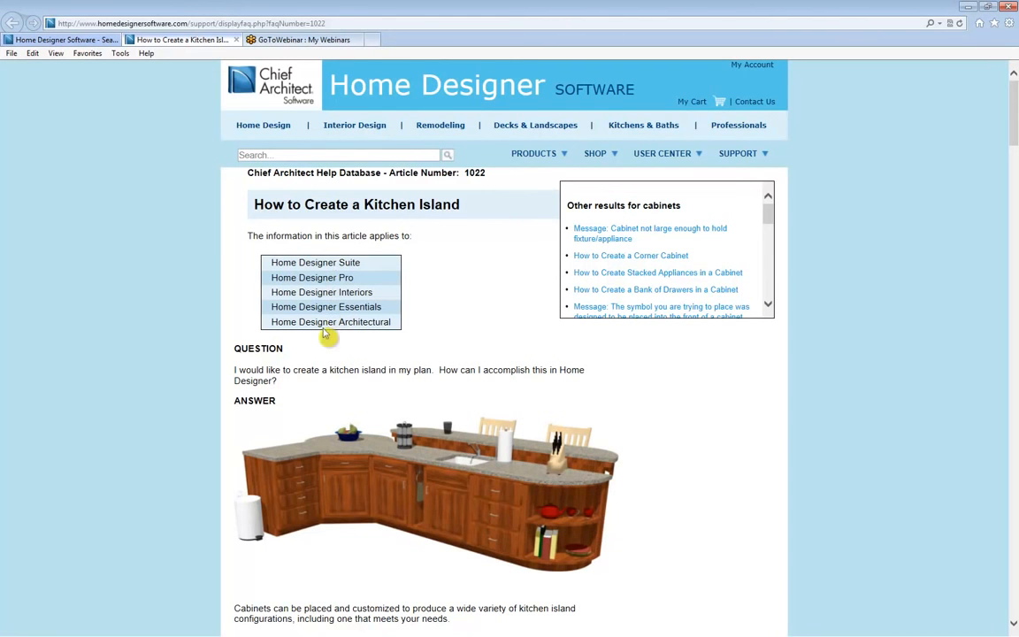
scroll(434, 483, "down", 6)
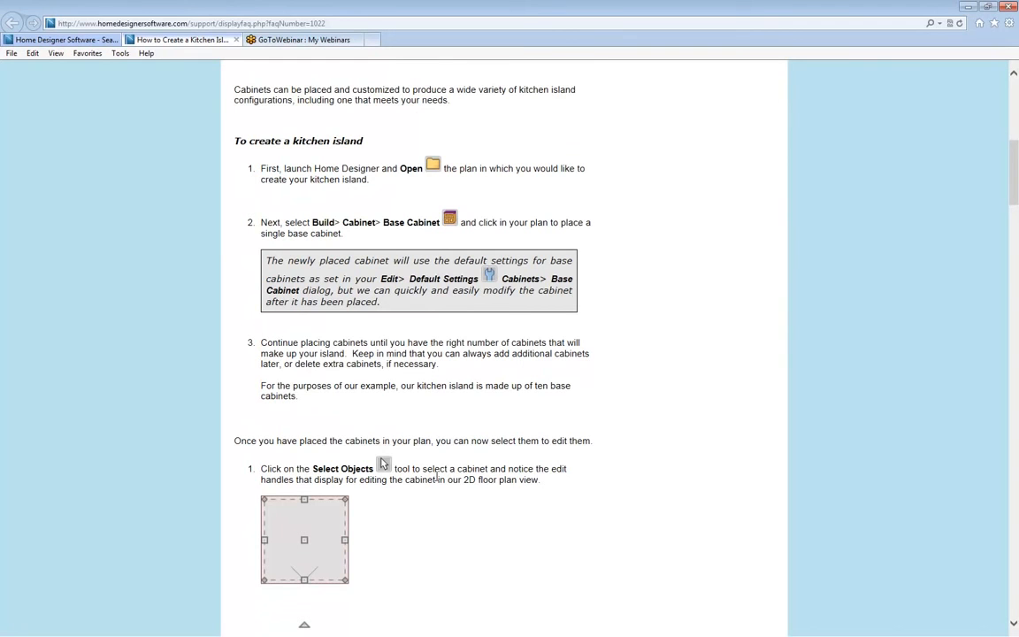
scroll(436, 478, "up", 6)
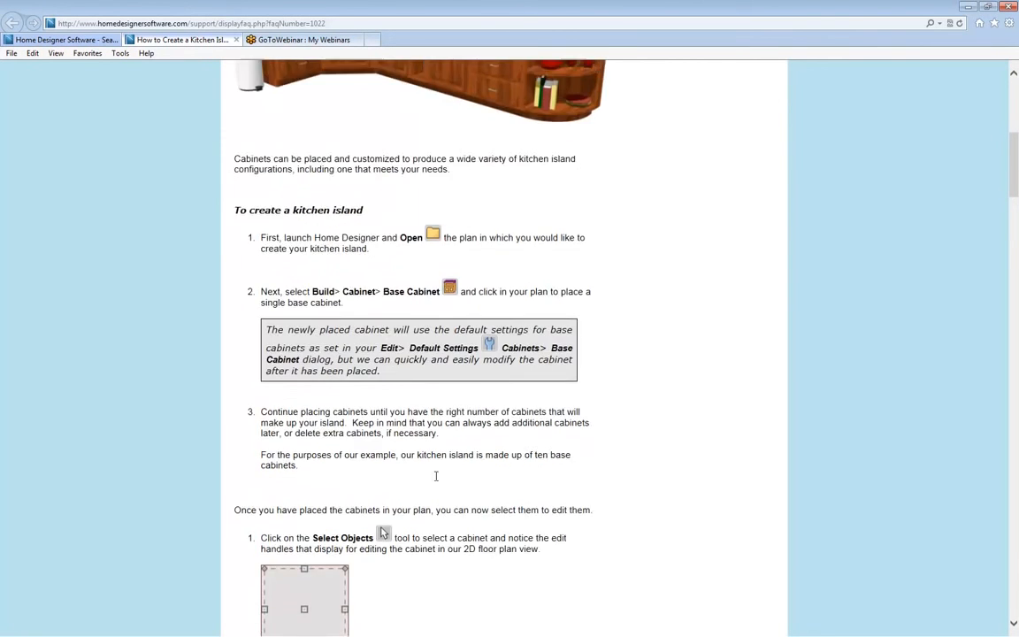